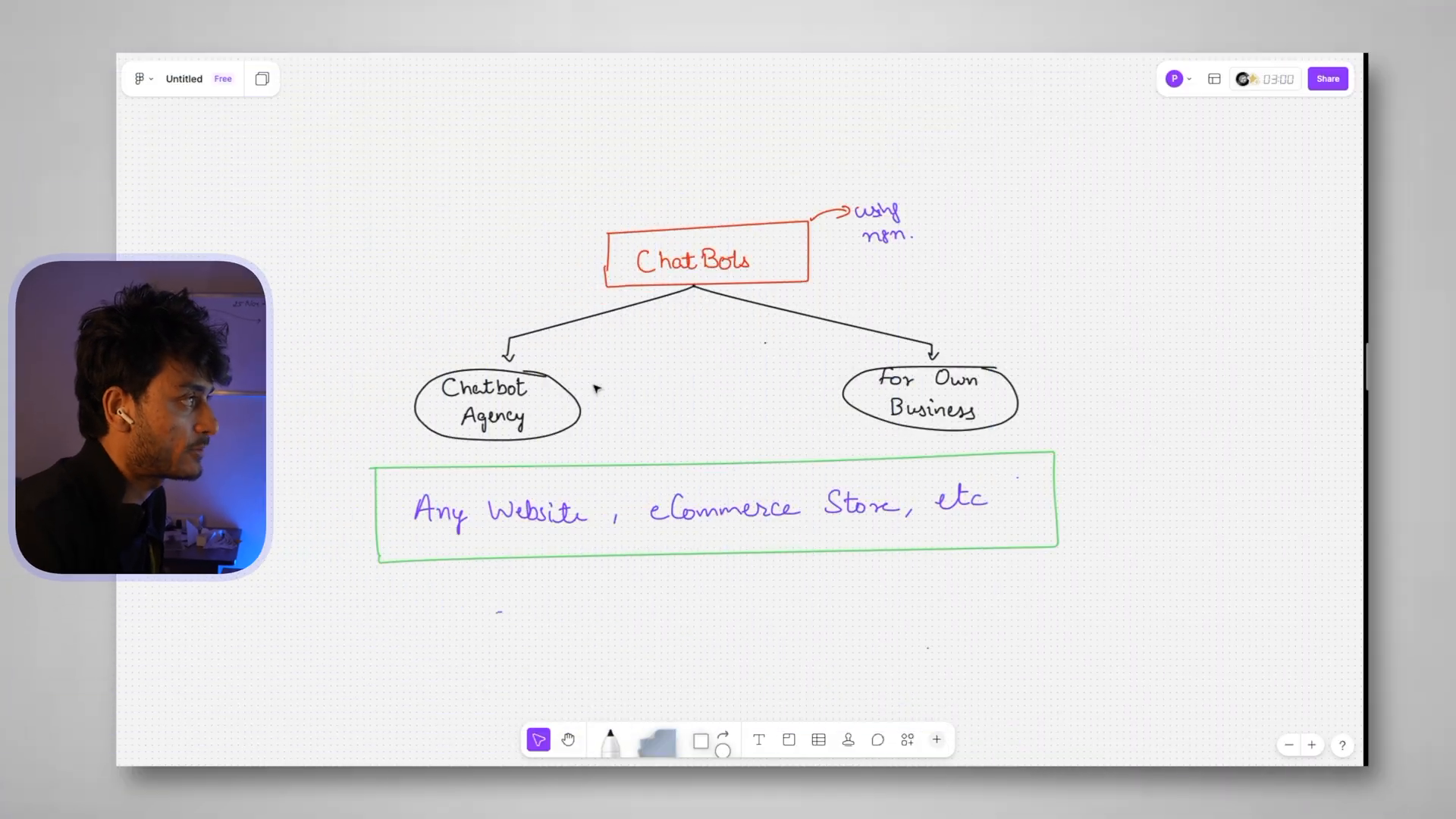
Go to thesoloentrepreneur.in/wp-admin in the browser
scroll(574, 332, up, 5)
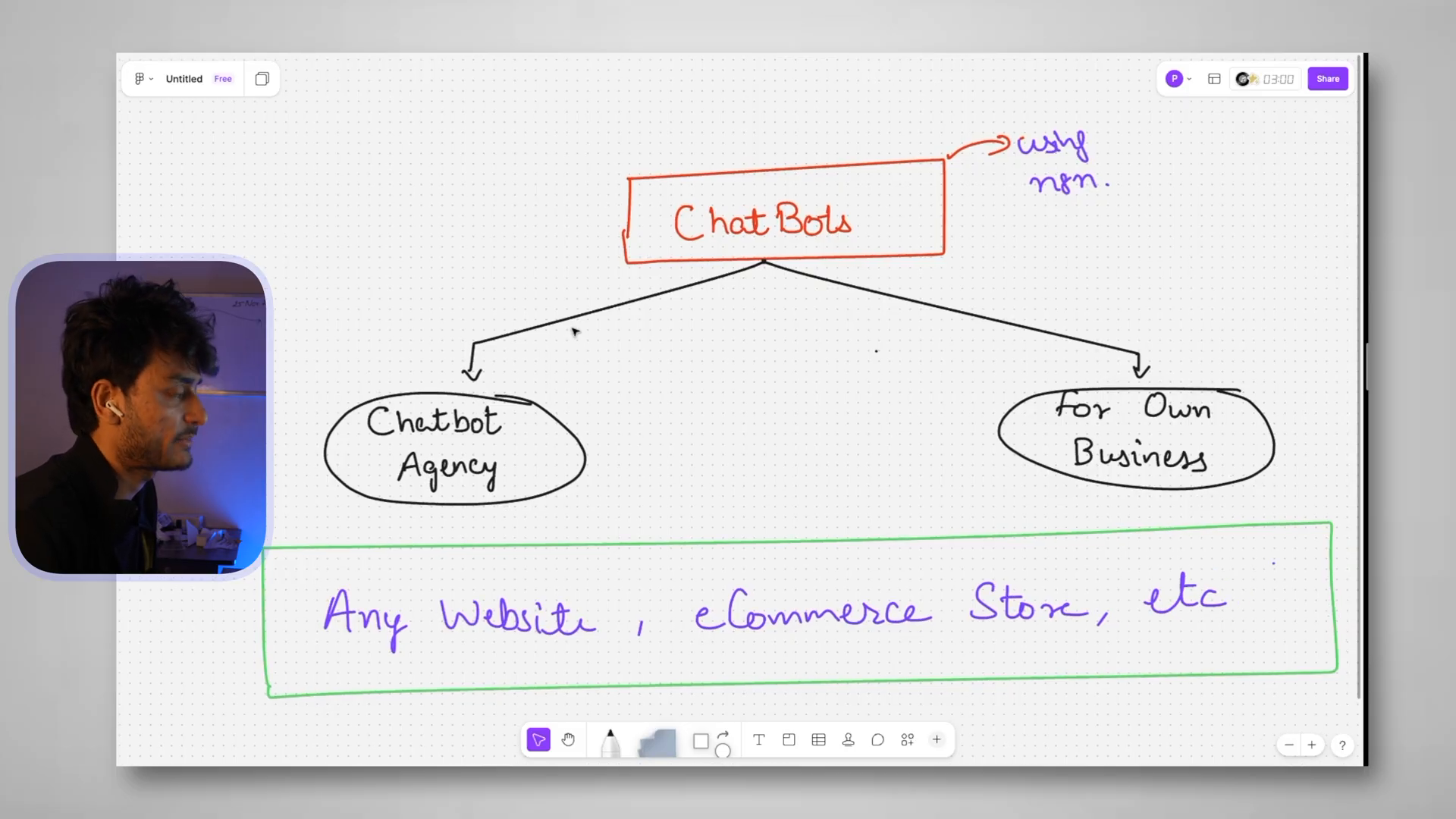
scroll(574, 331, down, 5)
scroll(574, 331, down, 2)
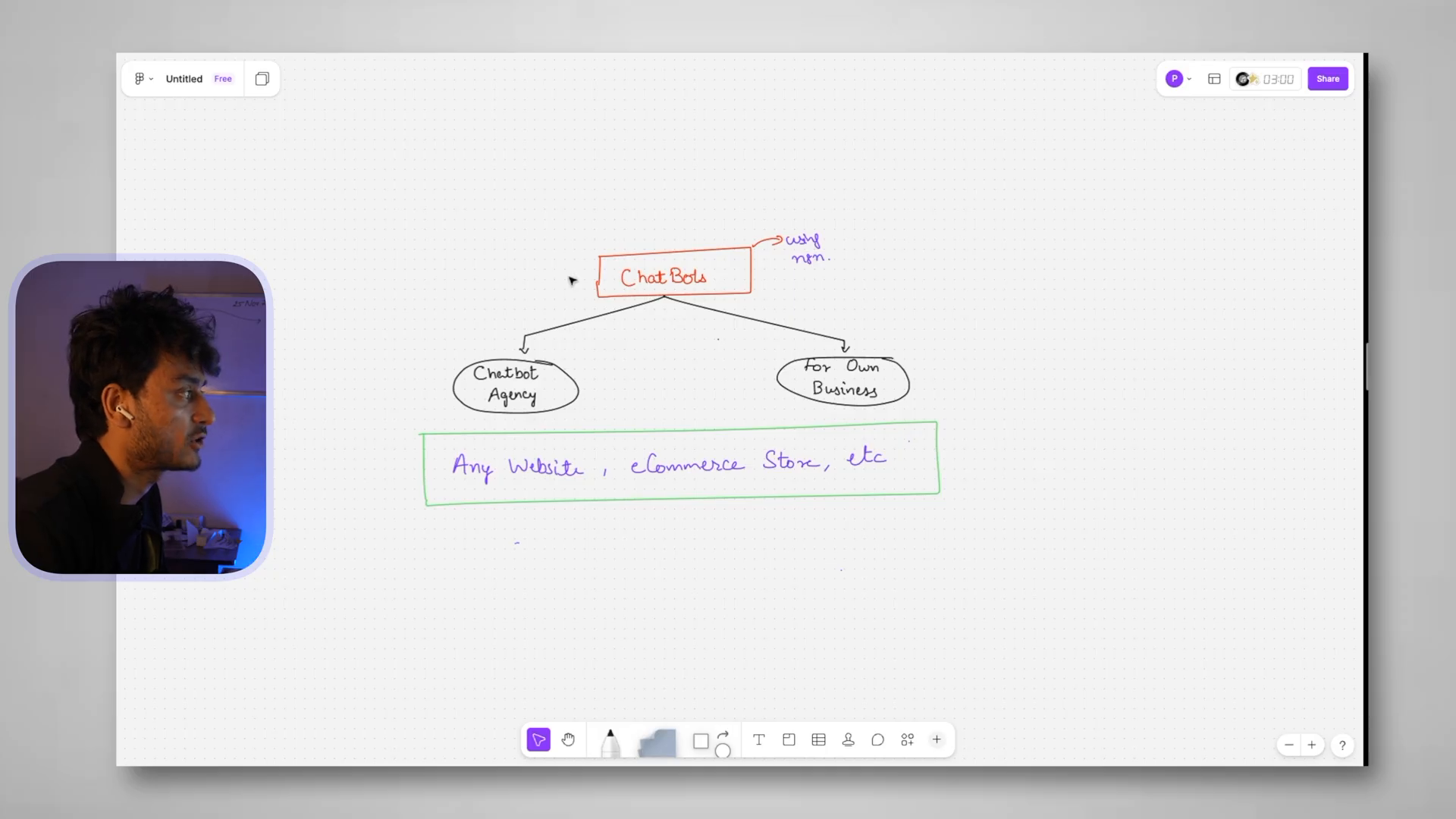
scroll(574, 280, left, 3)
scroll(571, 281, up, 3)
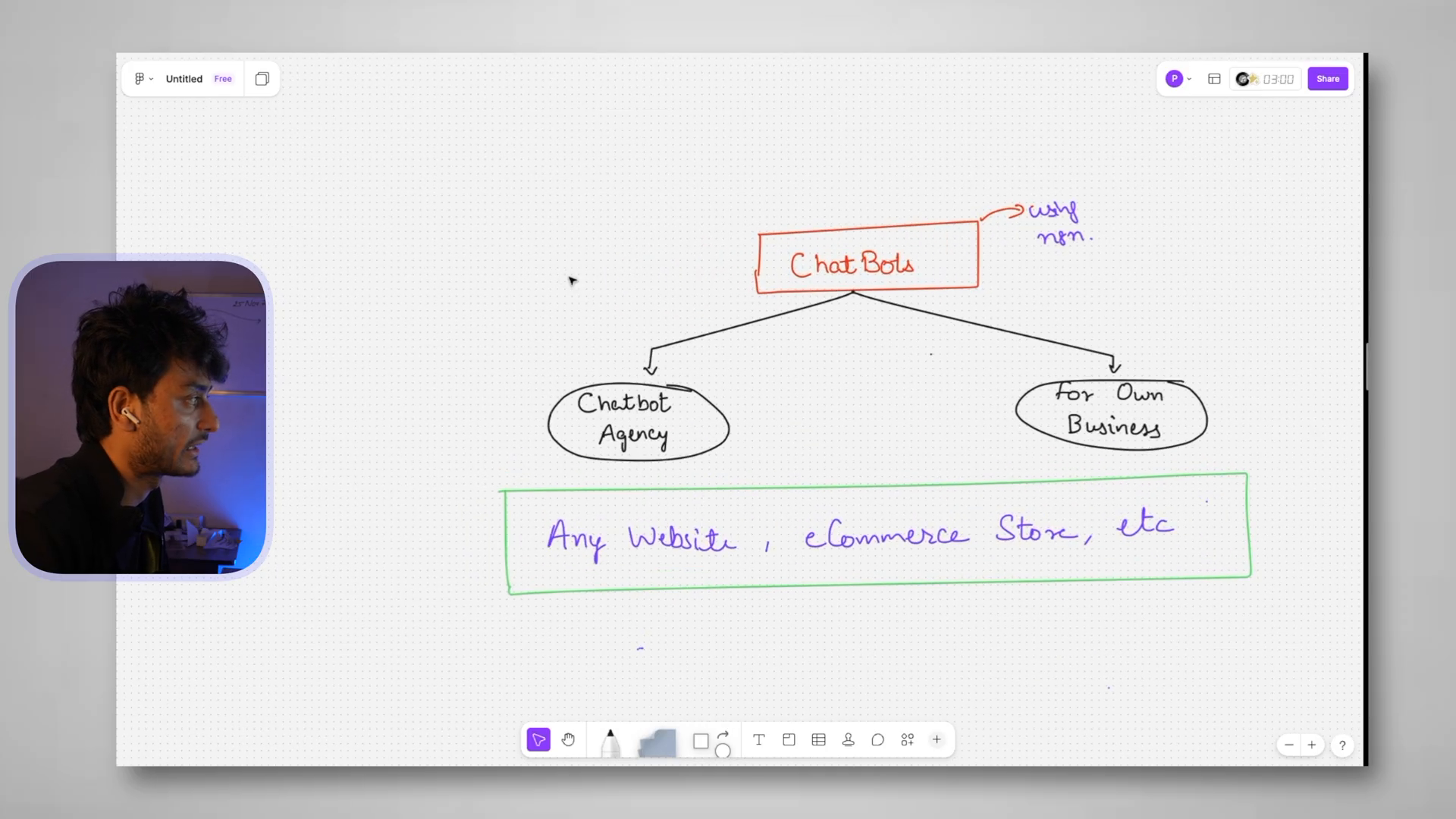
scroll(858, 212, up, 5)
scroll(858, 212, right, 3)
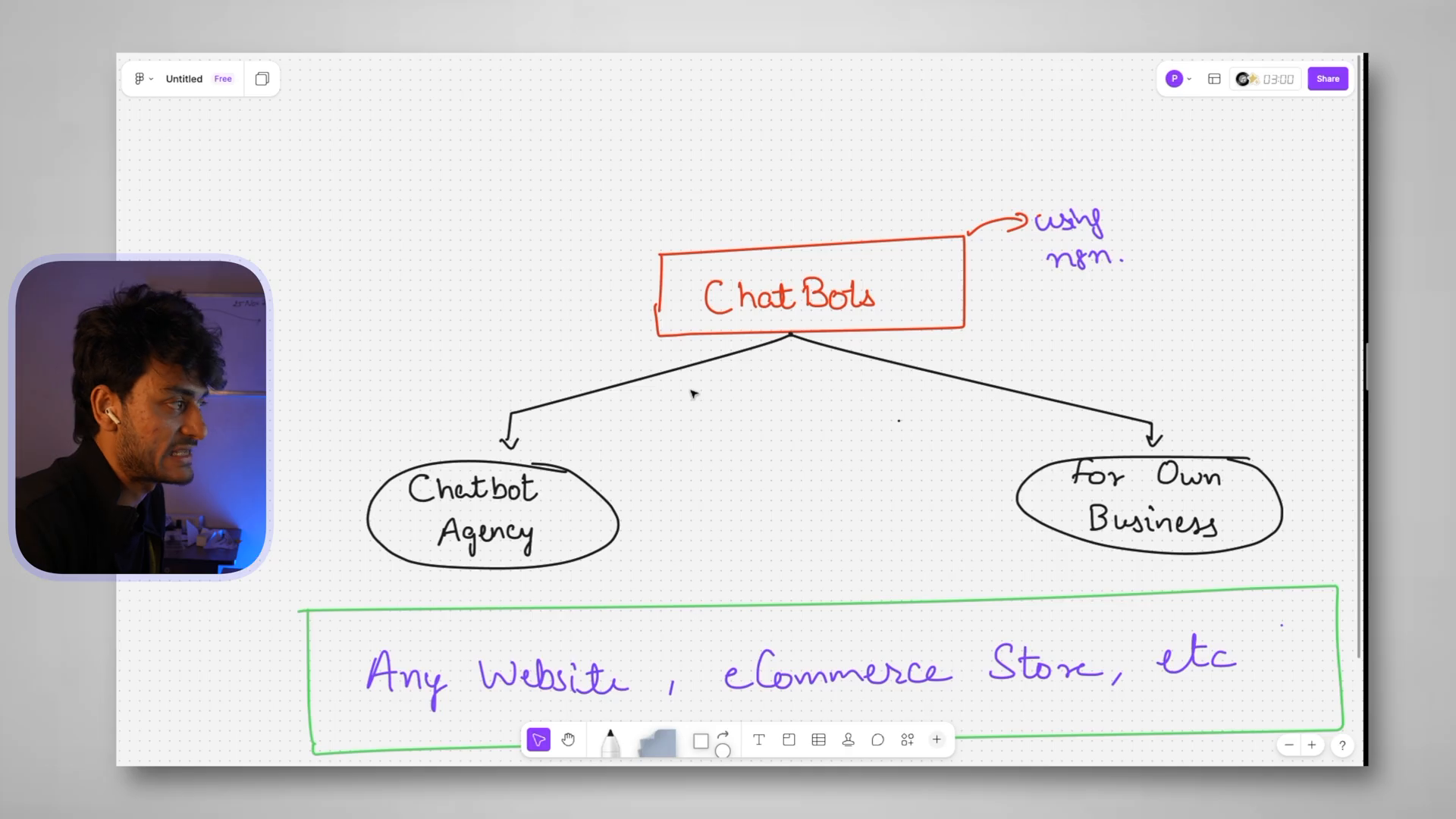
scroll(692, 393, down, 5)
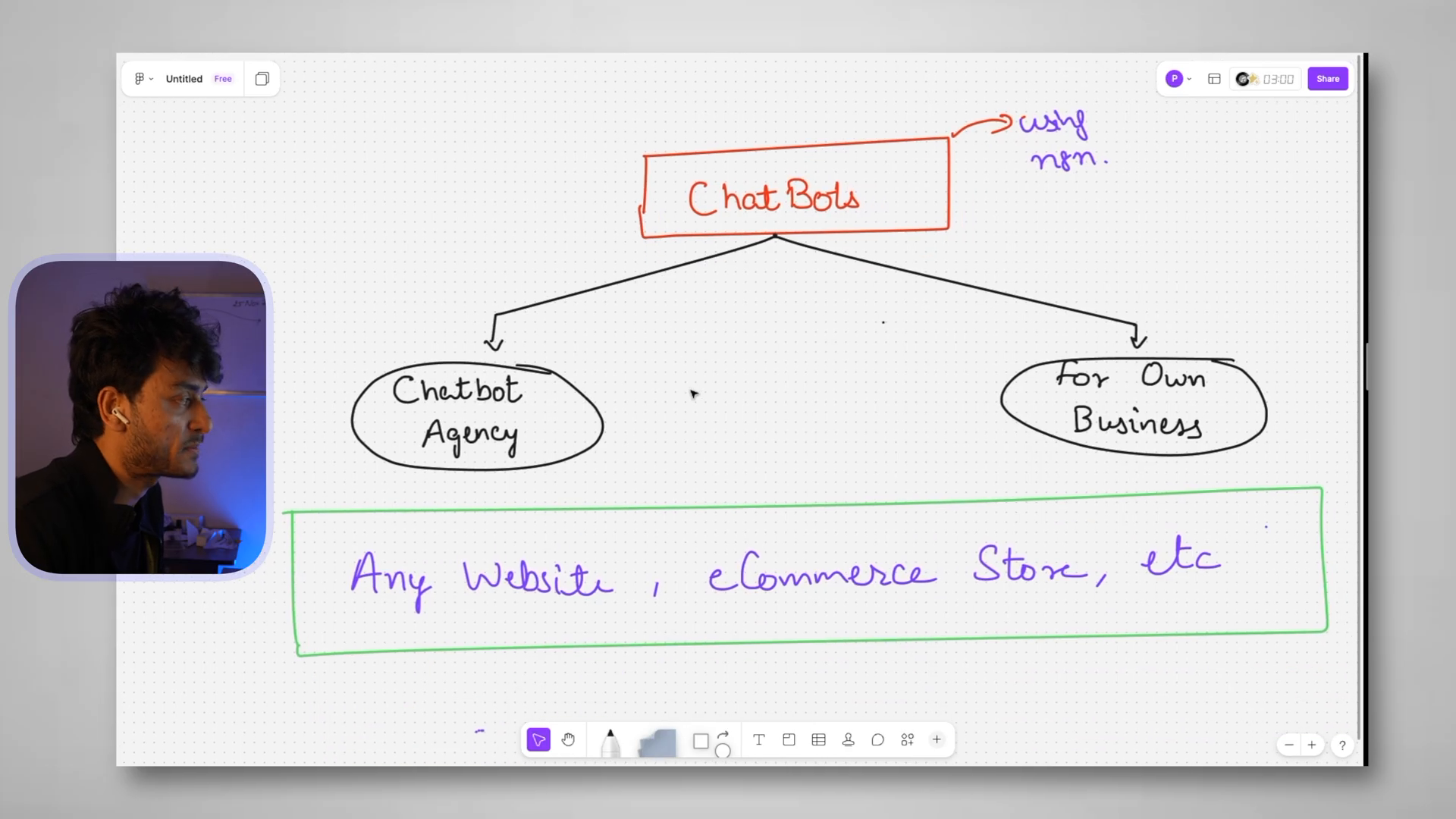
scroll(692, 394, up, 1)
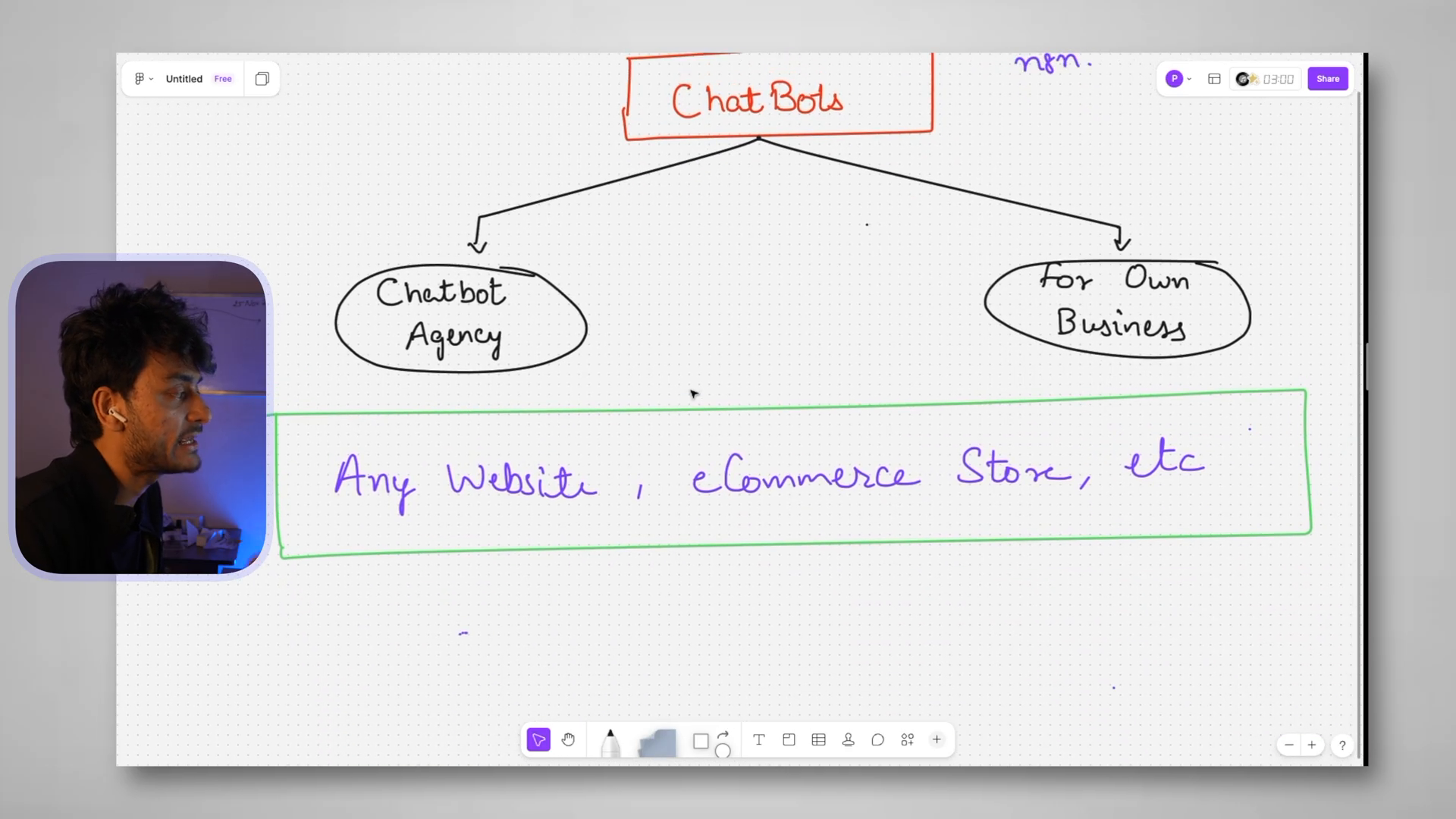
scroll(709, 448, up, 2)
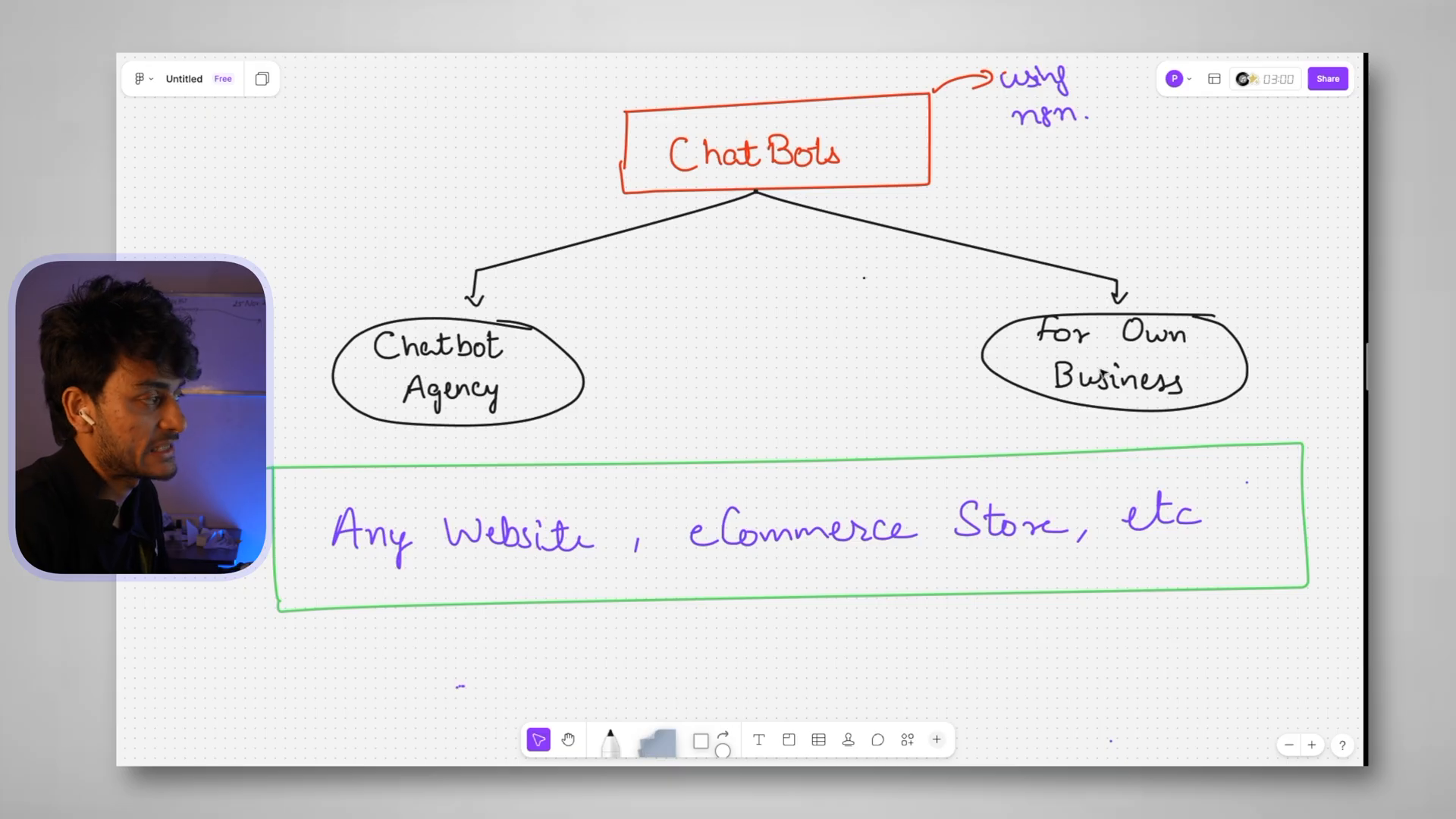
scroll(1166, 362, down, 3)
scroll(1166, 362, right, 2)
scroll(1166, 362, right, 1)
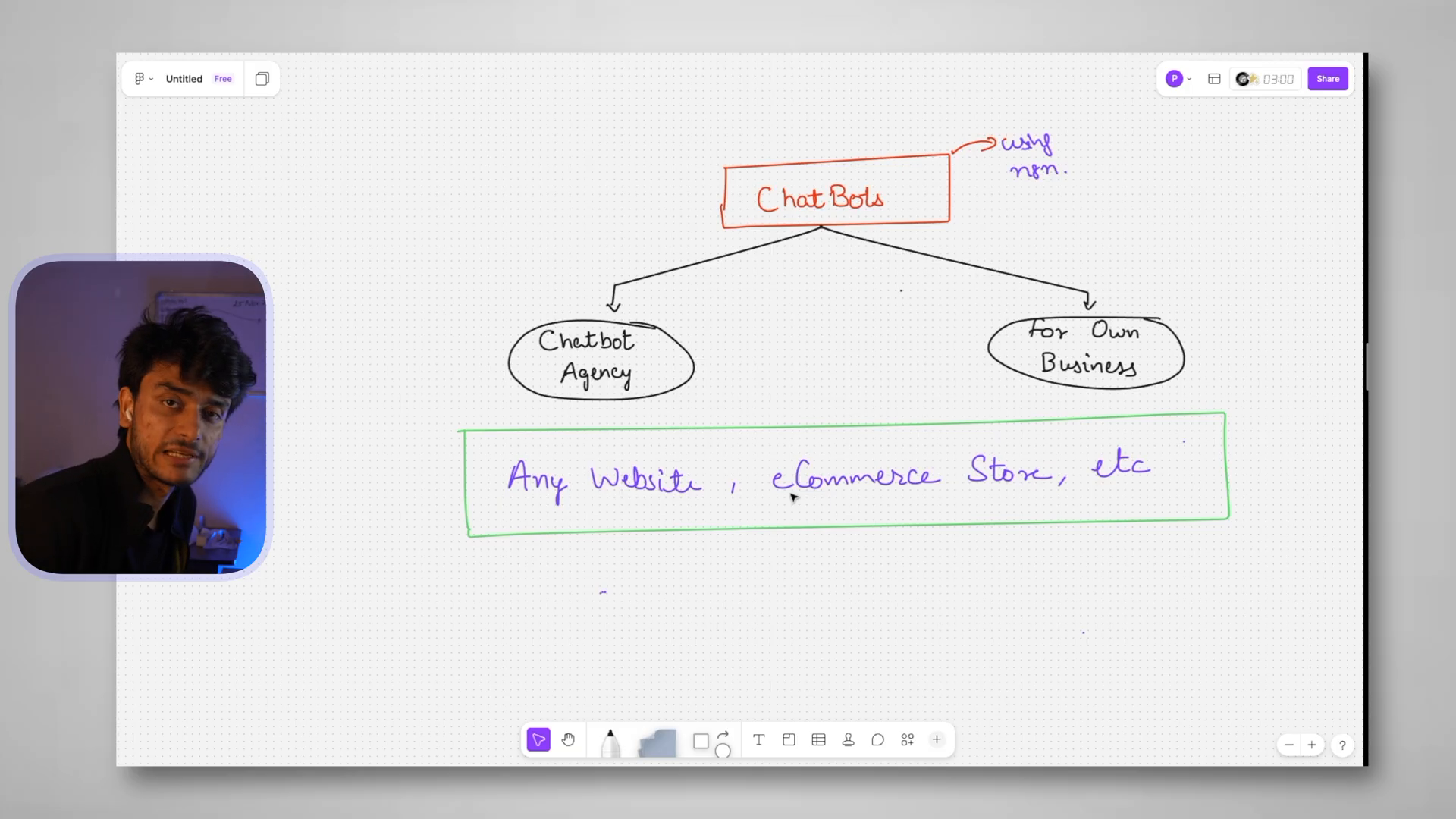
scroll(1141, 250, right, 2)
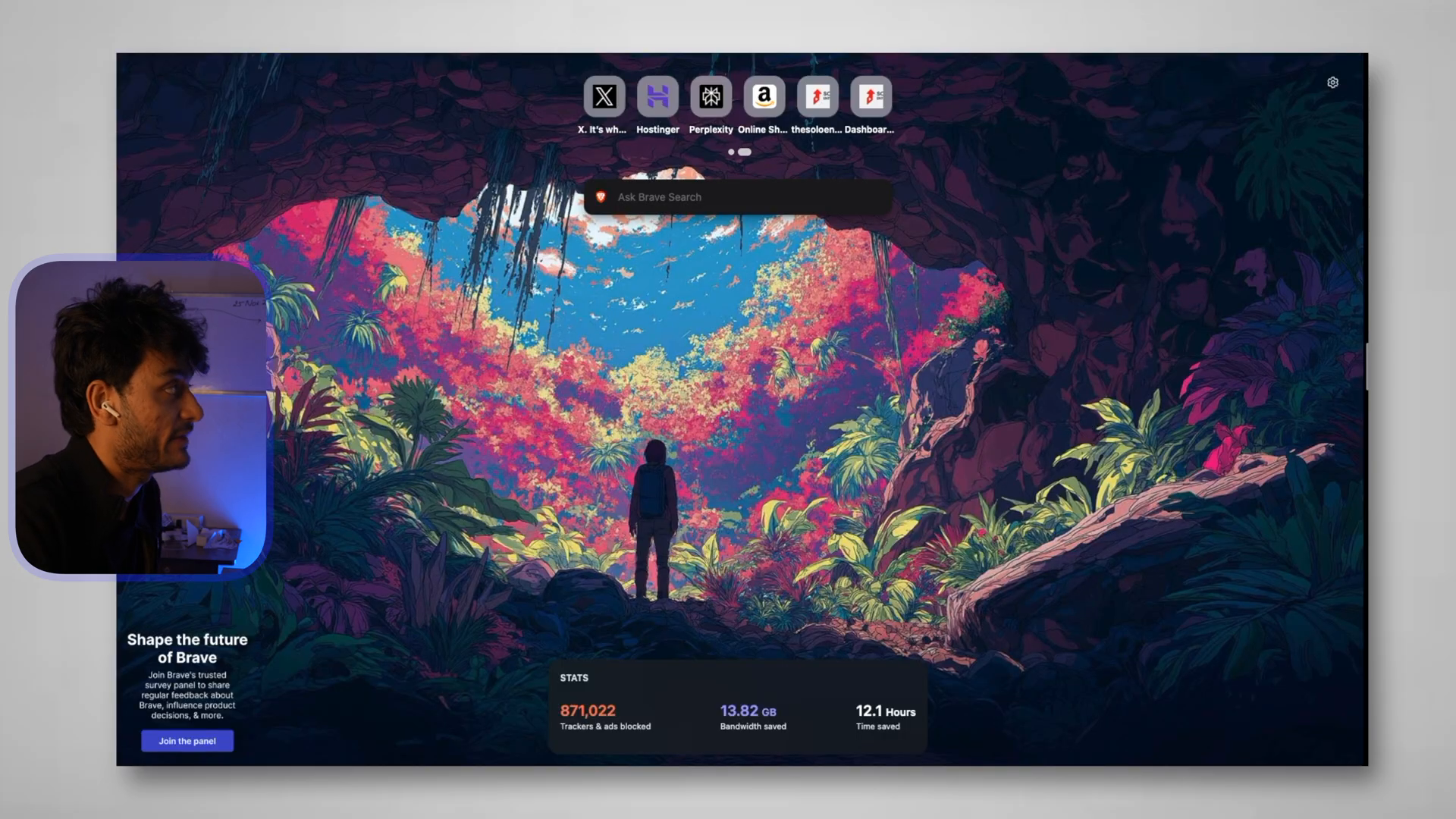
text(thesoloentrepreneur.in/wp-admin)
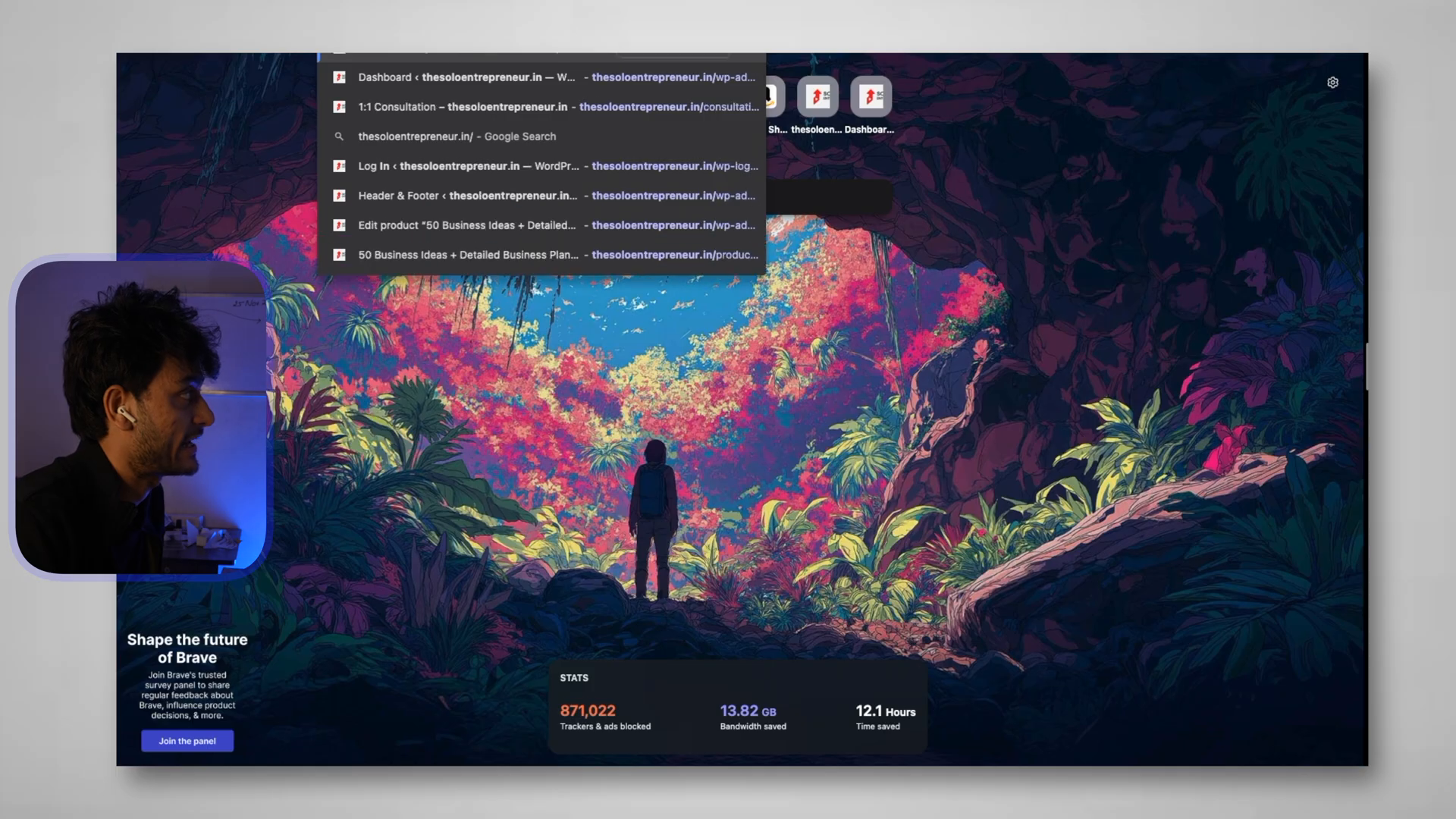
key(Return)
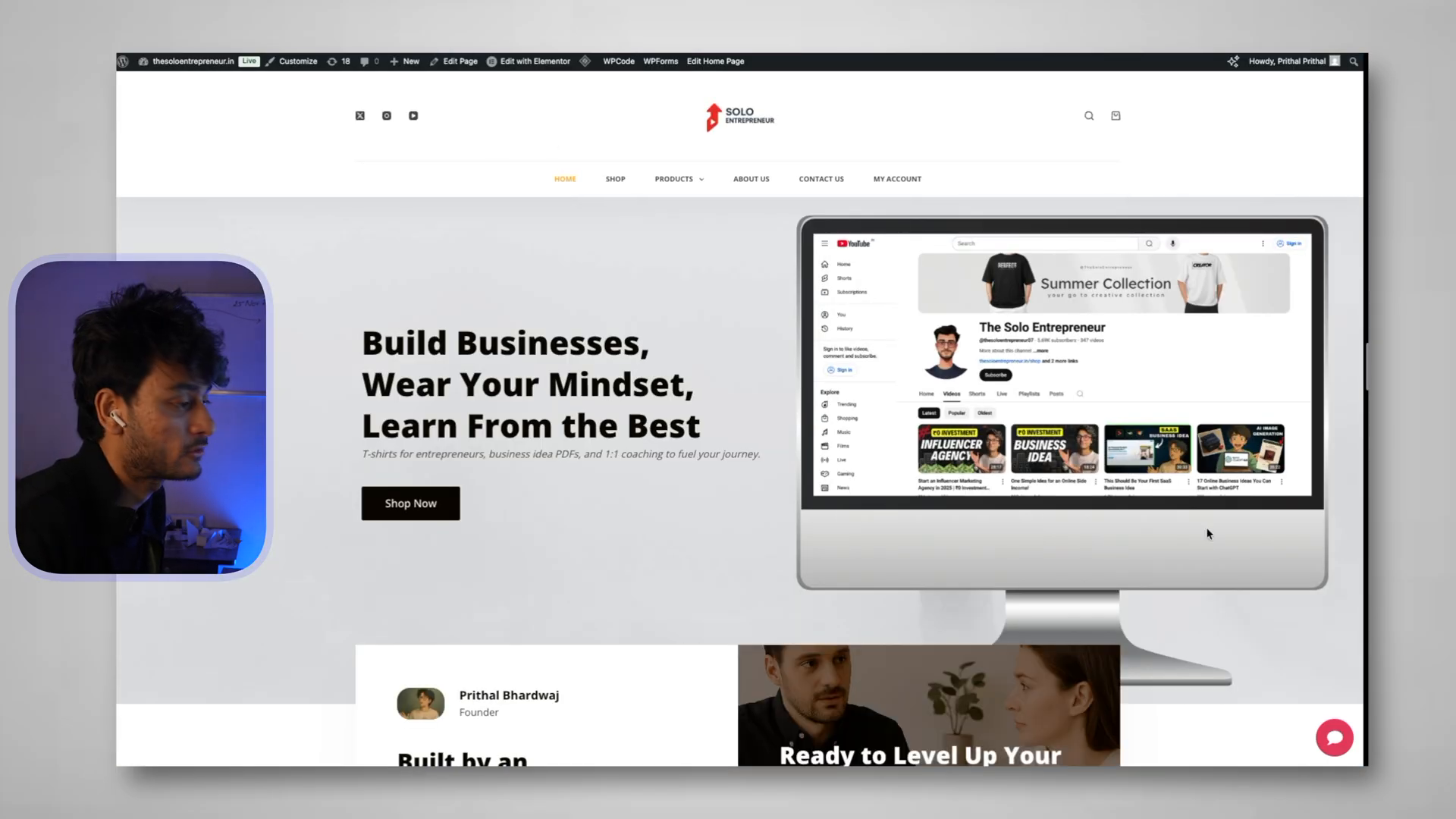
Open the site's chat assistant and ask 'hi what can you do for me'
click(1335, 736)
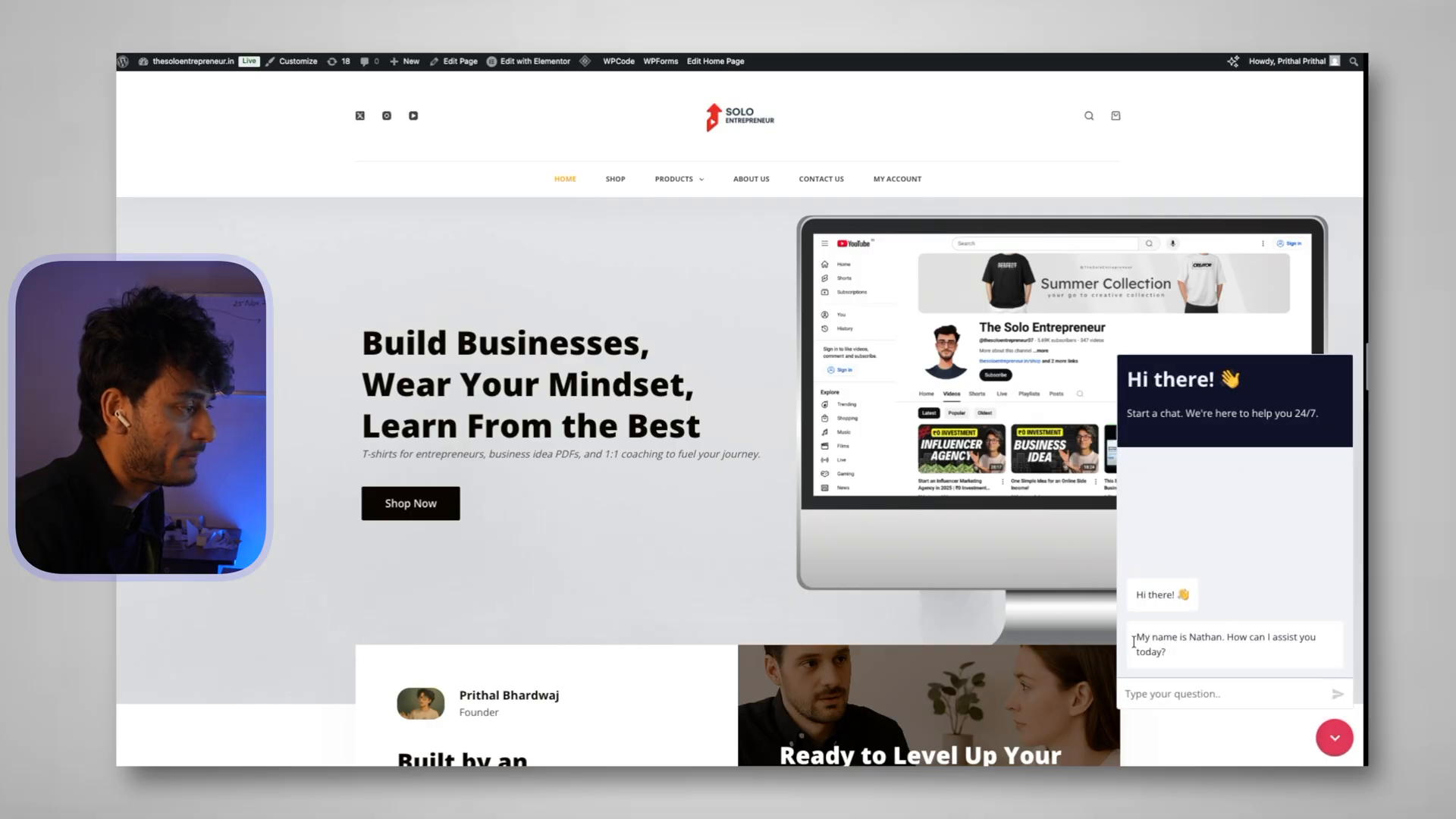
drag(1131, 645, 1254, 640)
click(1225, 694)
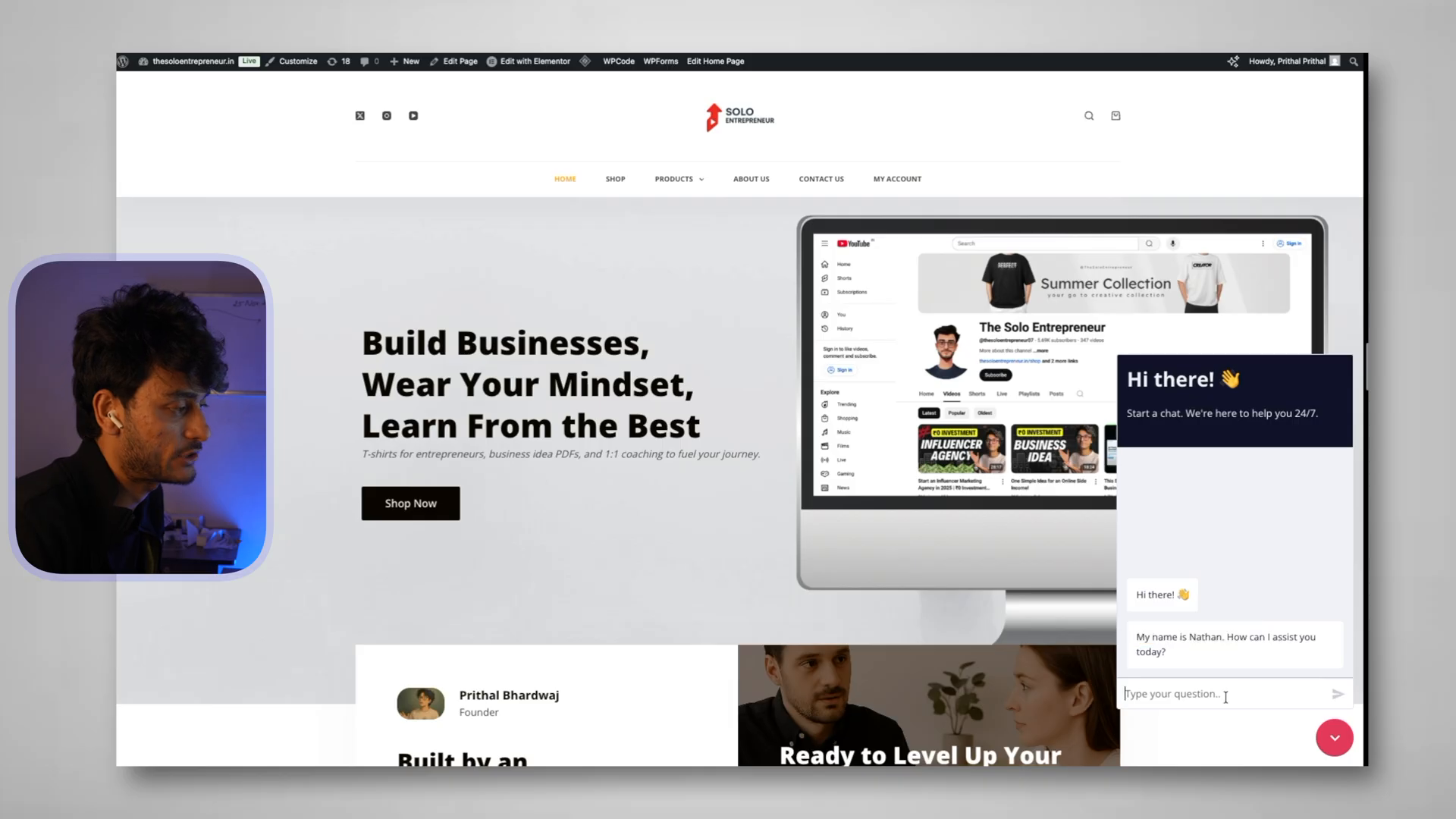
text(hi)
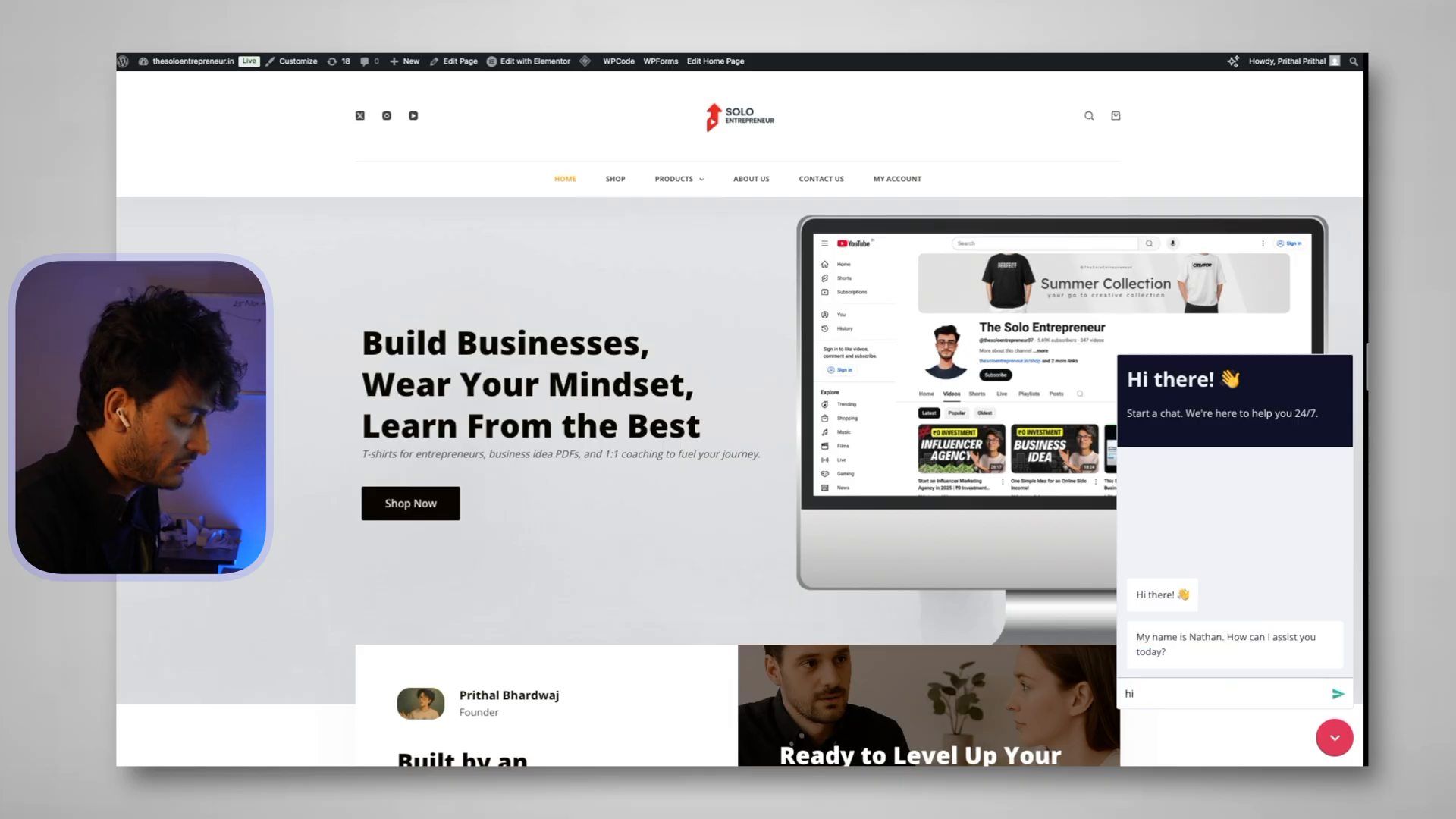
text( what can you do for me)
key(Return)
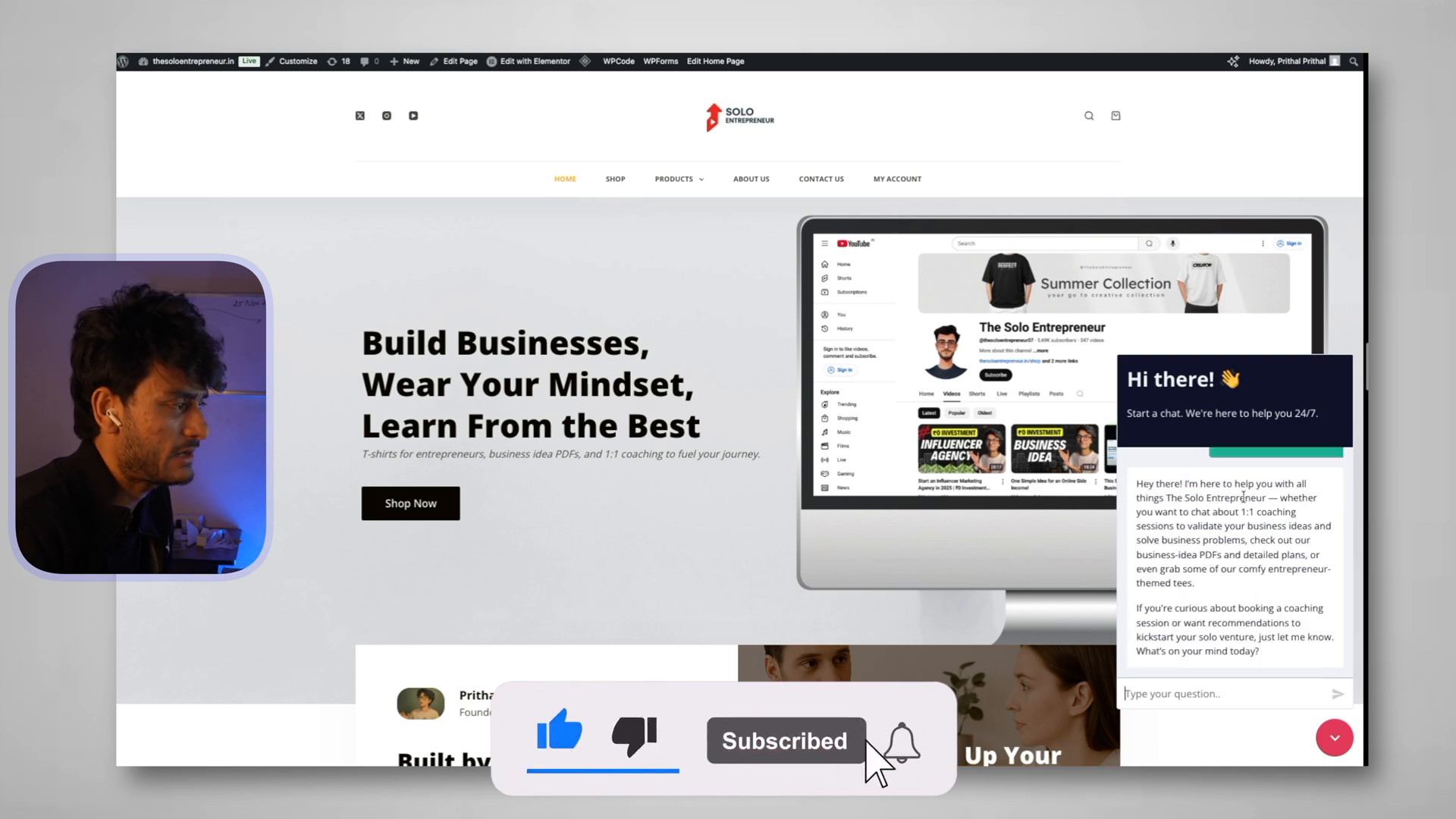
Review the bot's reply about 1:1 coaching, business-idea PDFs, tees and booking a session
drag(1237, 511, 1318, 515)
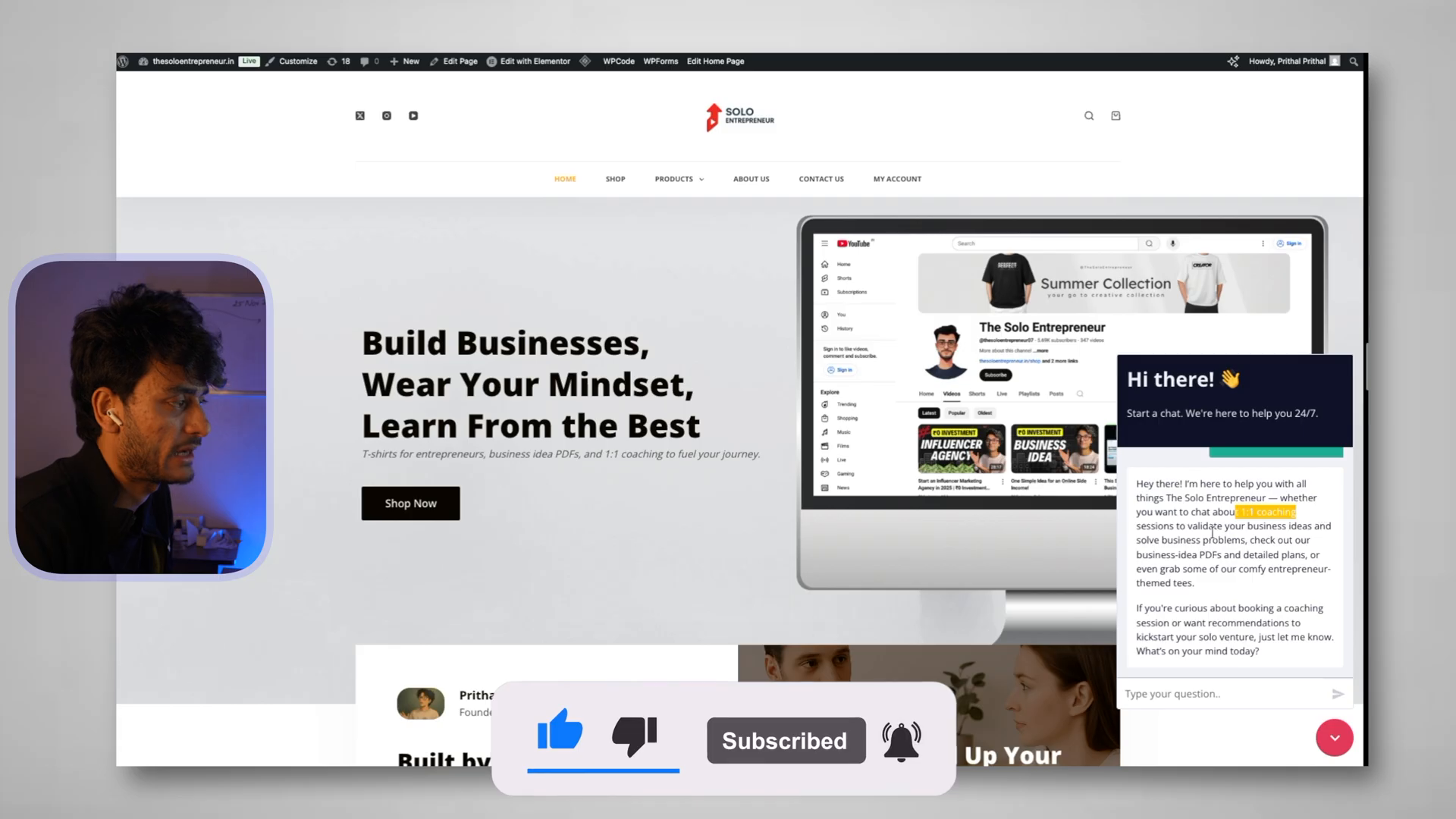
click(1138, 560)
drag(1137, 560, 1306, 569)
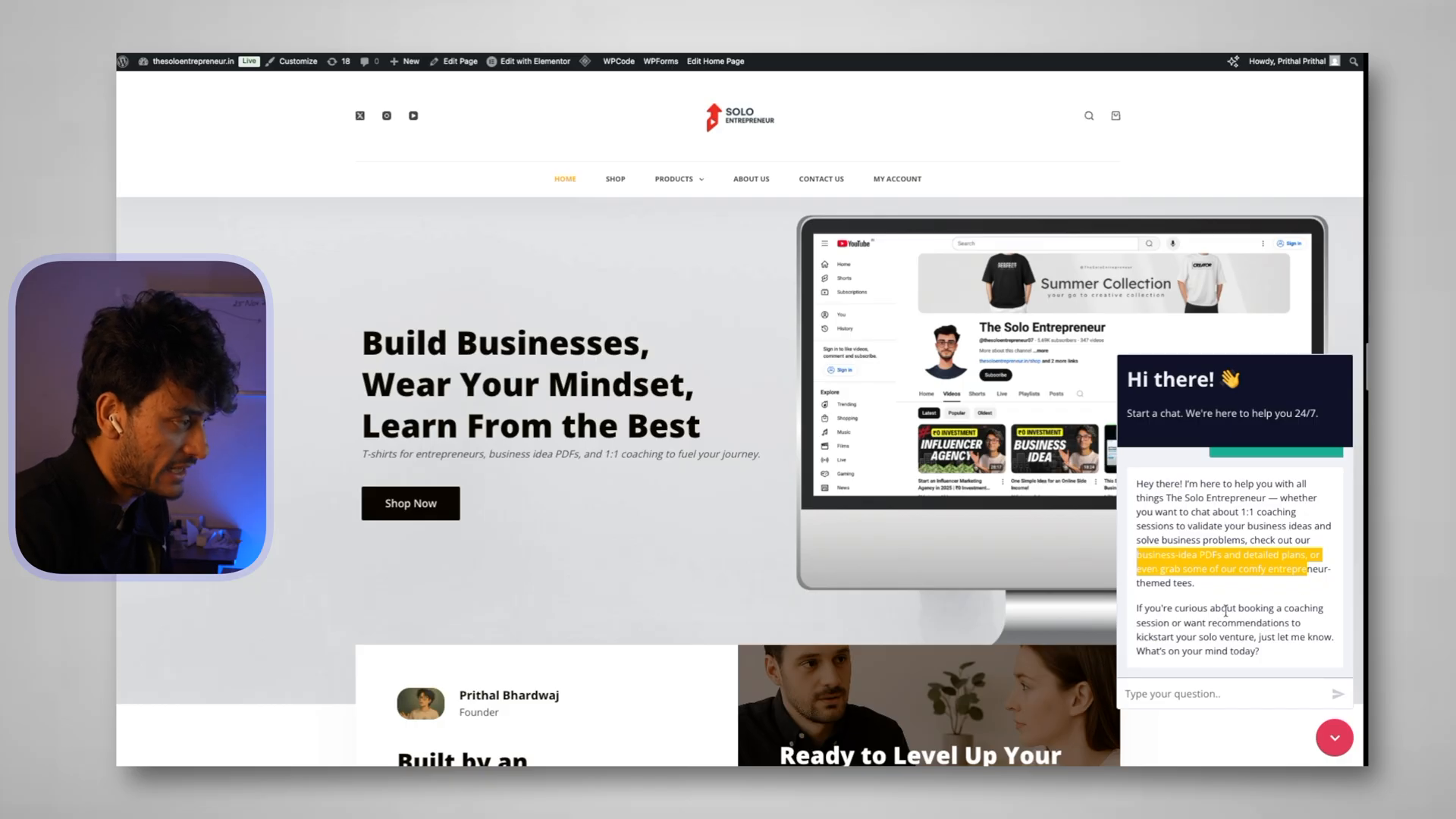
drag(1176, 607, 1316, 630)
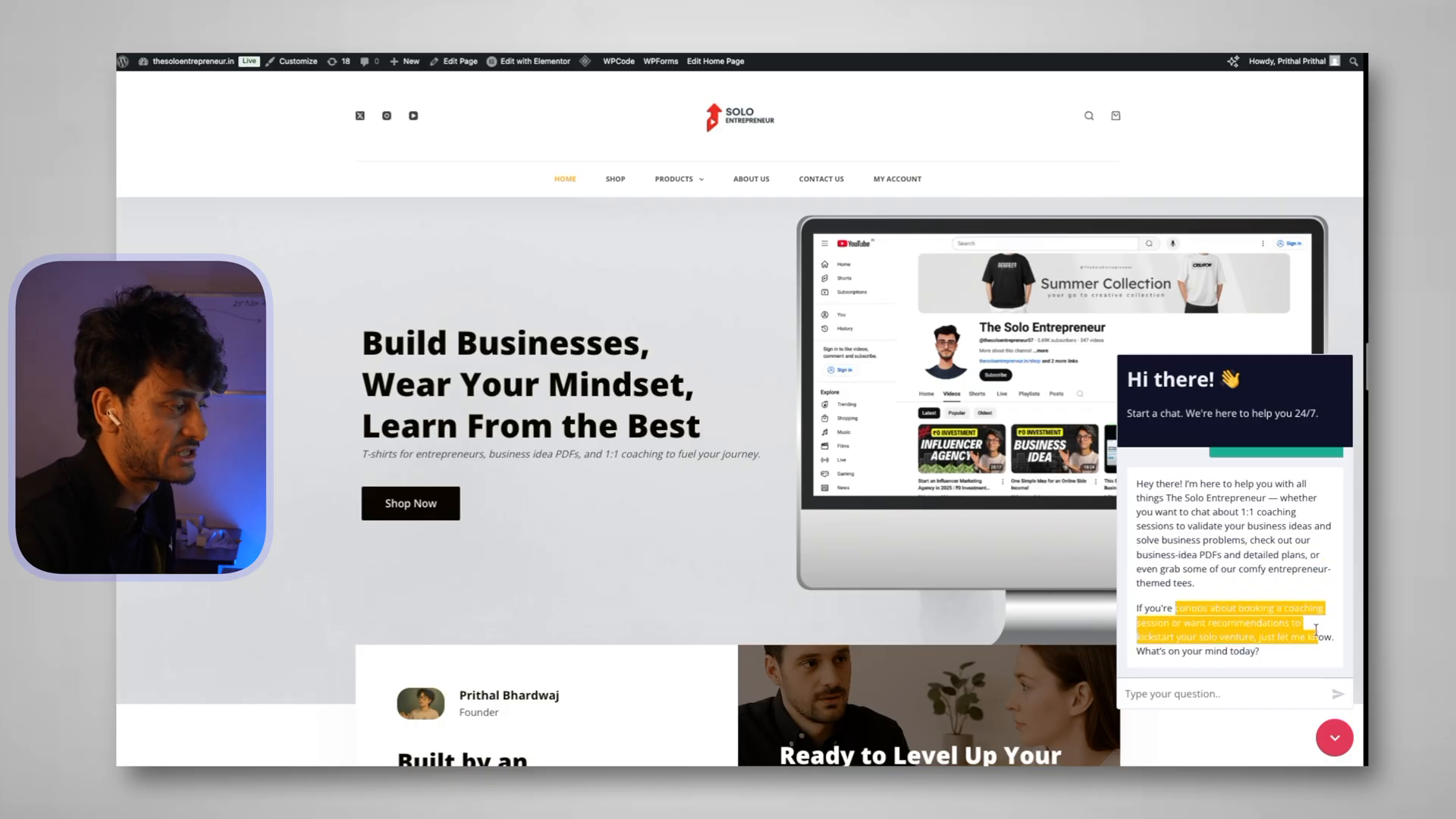
click(1226, 691)
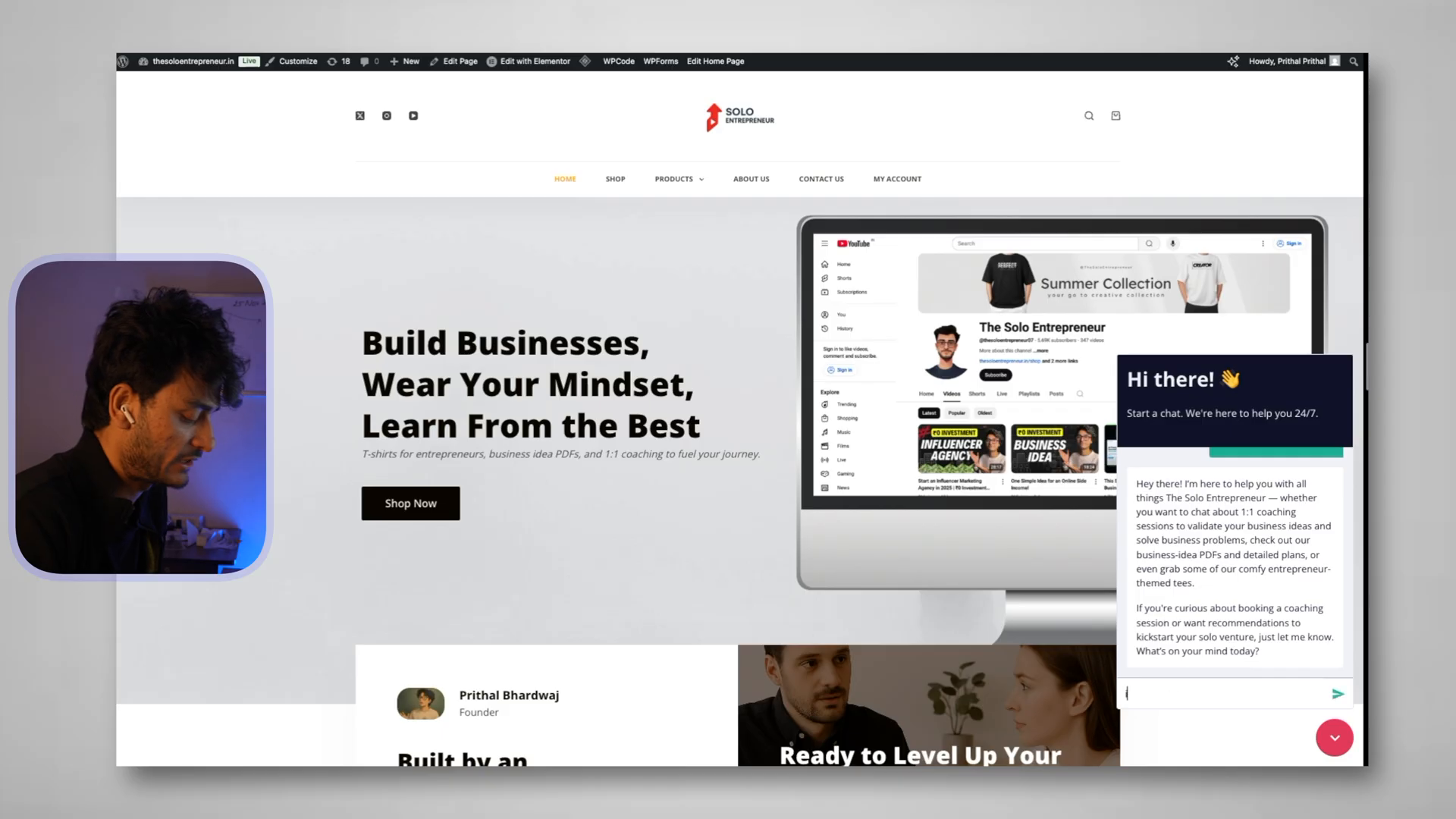
Ask the chatbot to book a 30 min 1:1 session, giving a first name and e-mail address
text(i would like to book a 30 min 1:1 session)
key(Return)
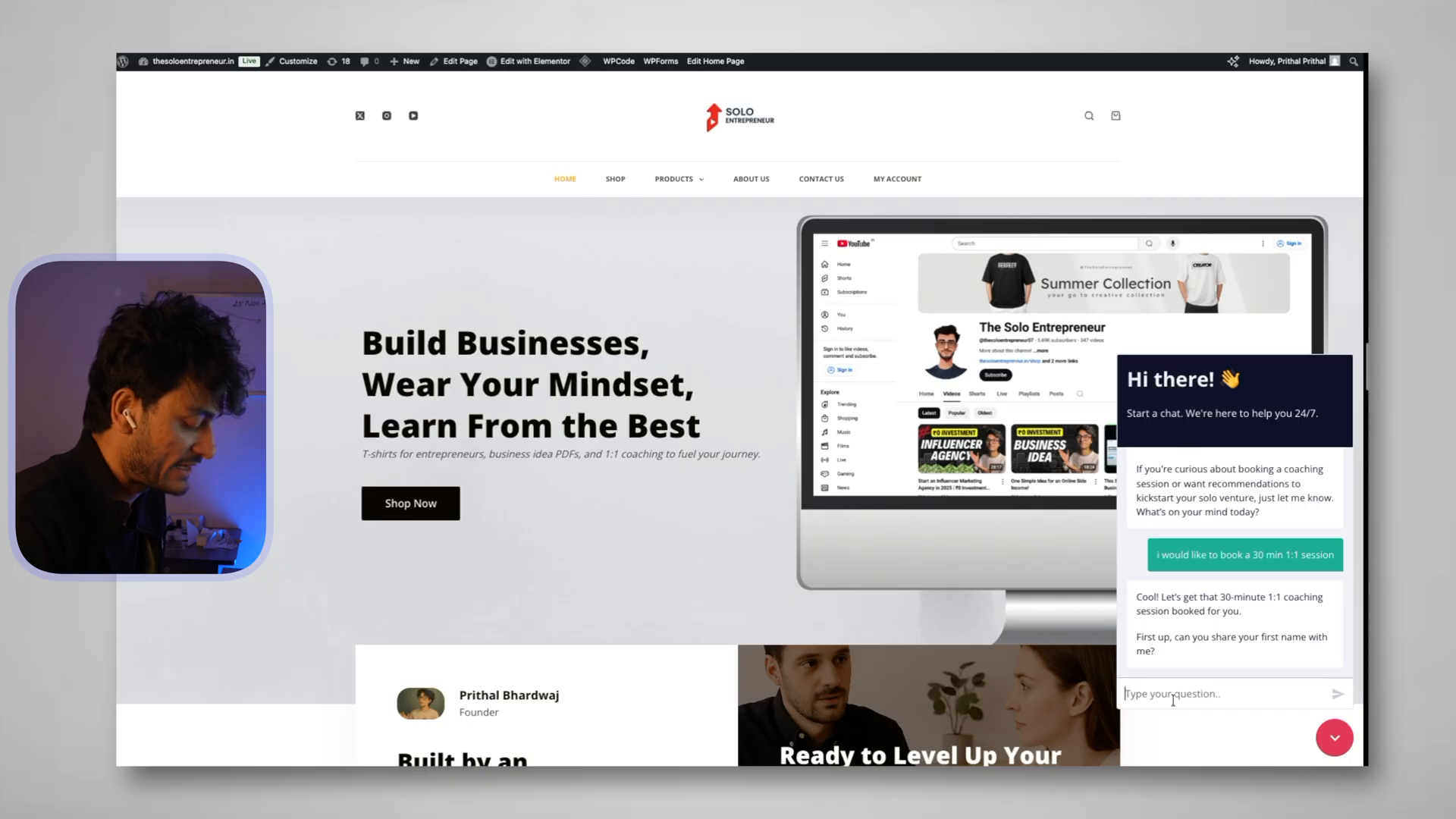
text(Arushi)
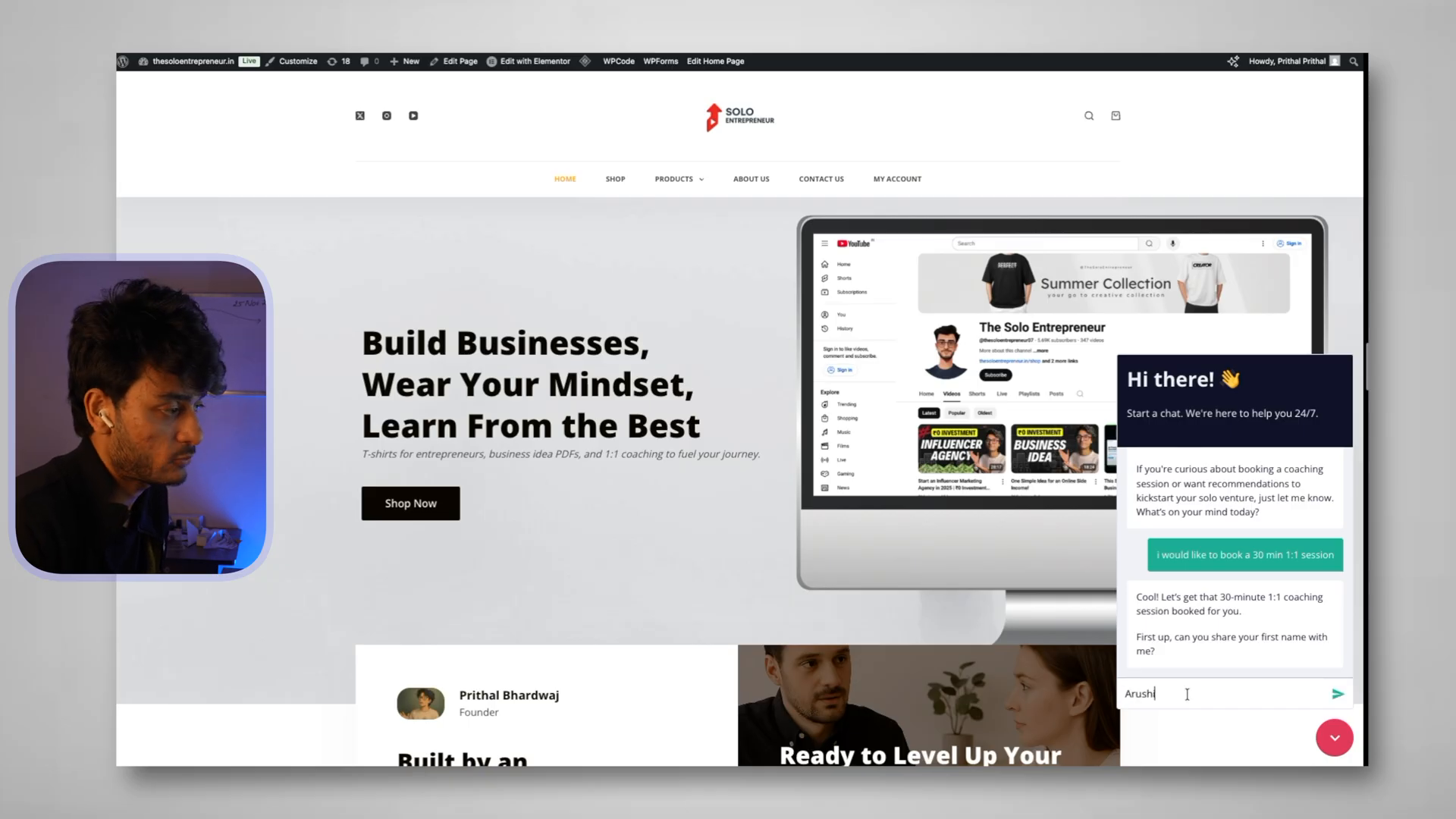
click(1336, 696)
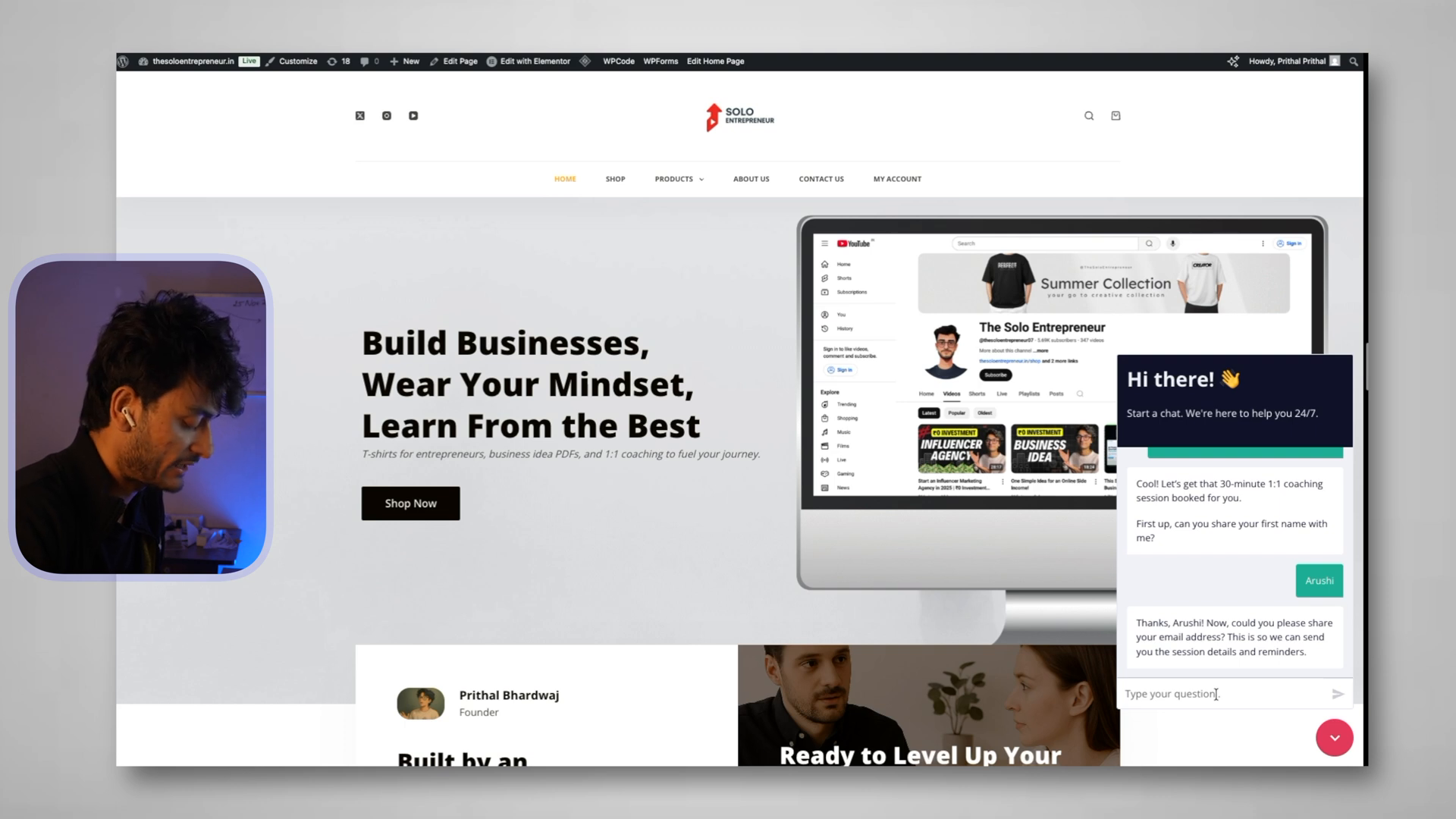
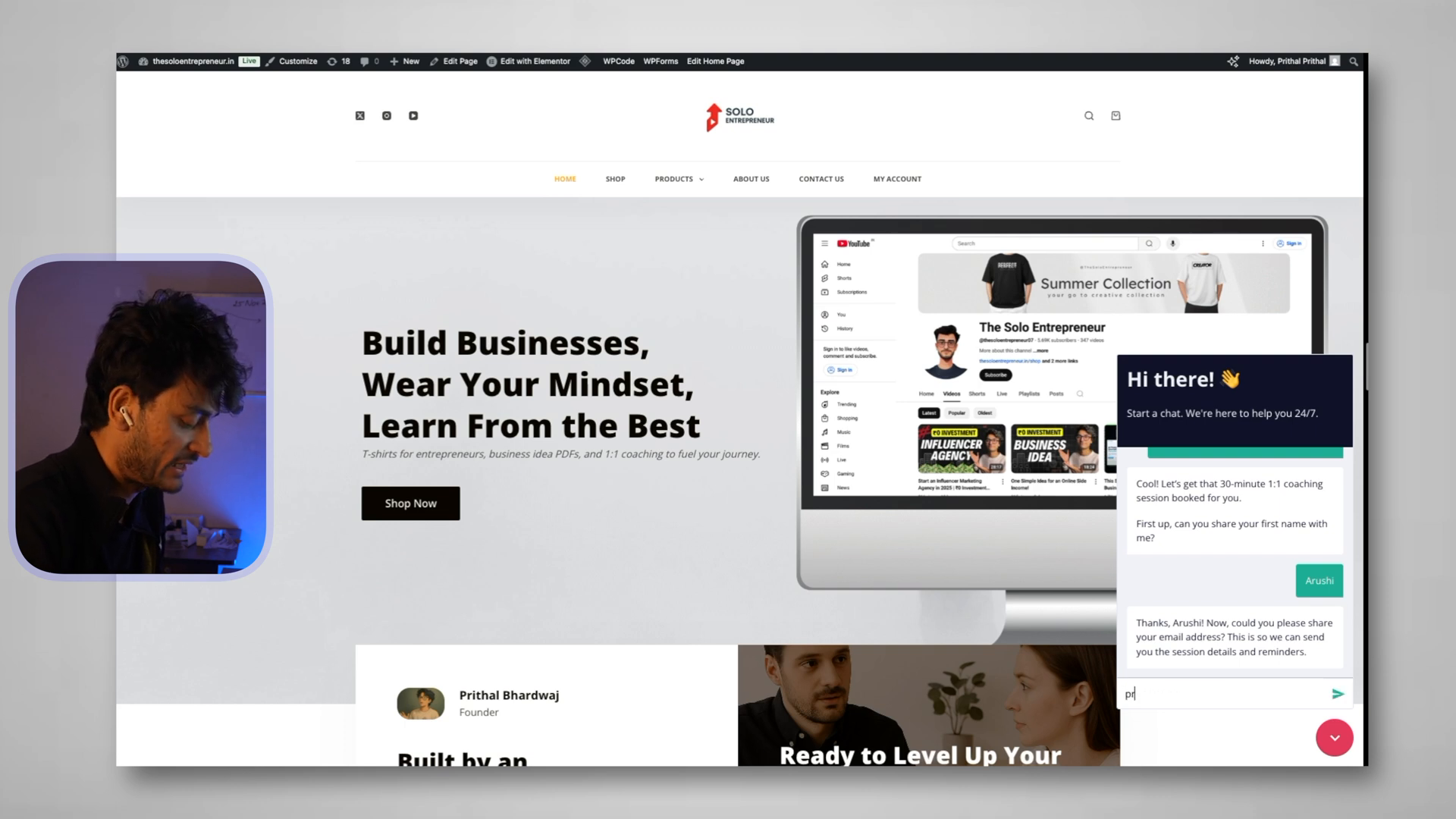
click(1336, 696)
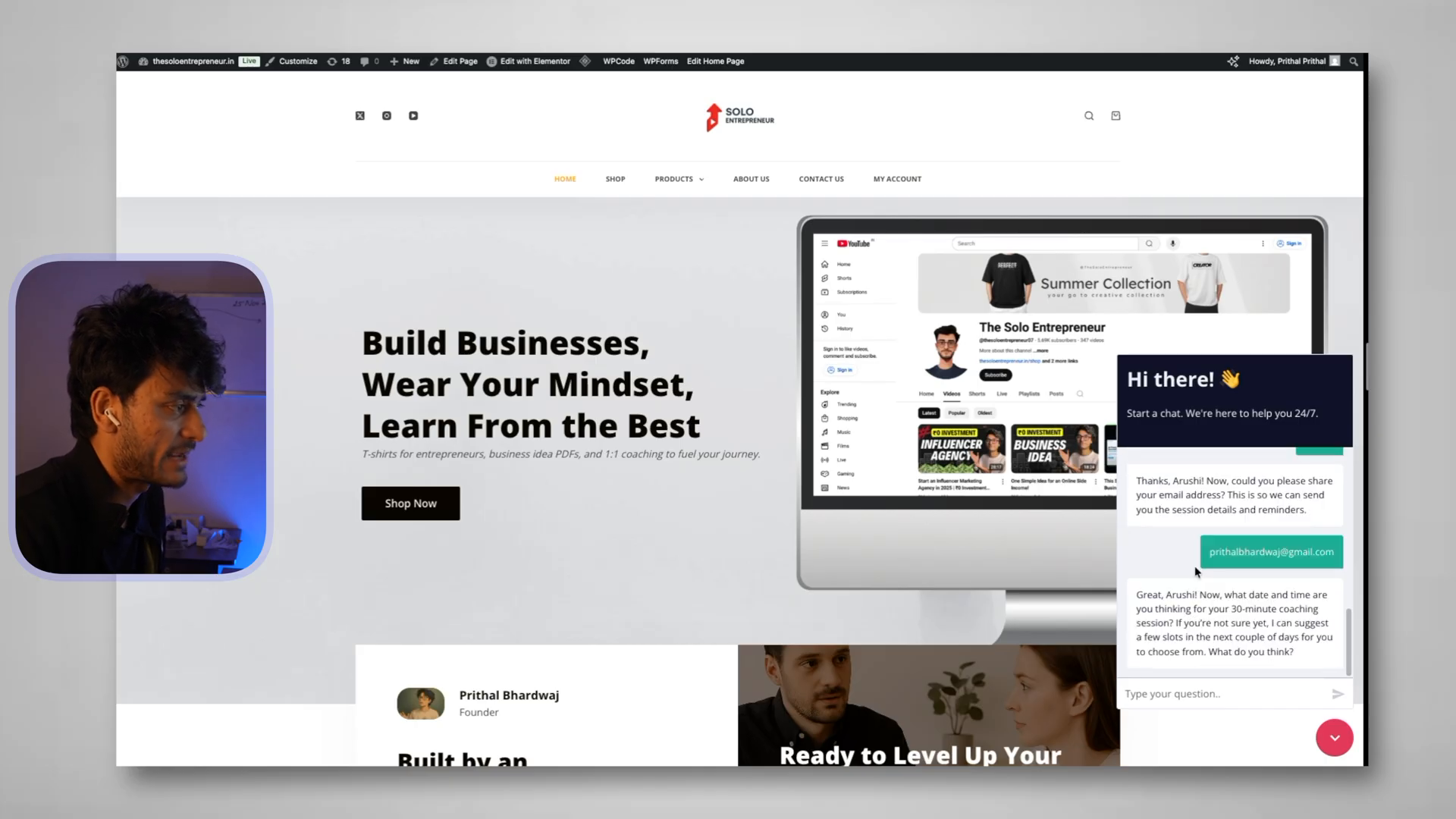
Ask the chatbot which time slots are available tomorrow
mouse_move(1226, 599)
mouse_down()
mouse_move(1347, 606)
mouse_move(1245, 606)
mouse_up()
click(1242, 673)
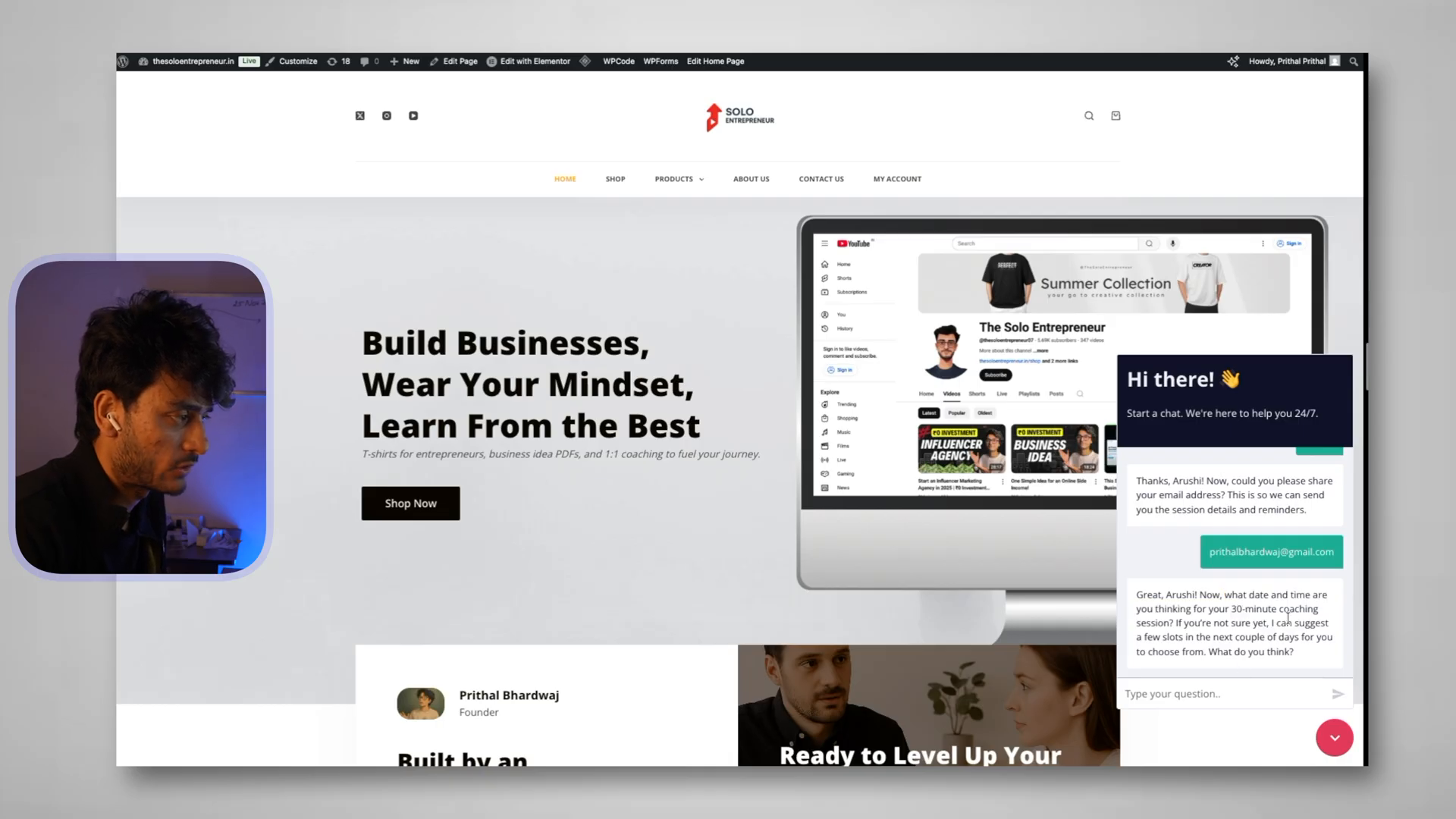
drag(1161, 643, 1323, 638)
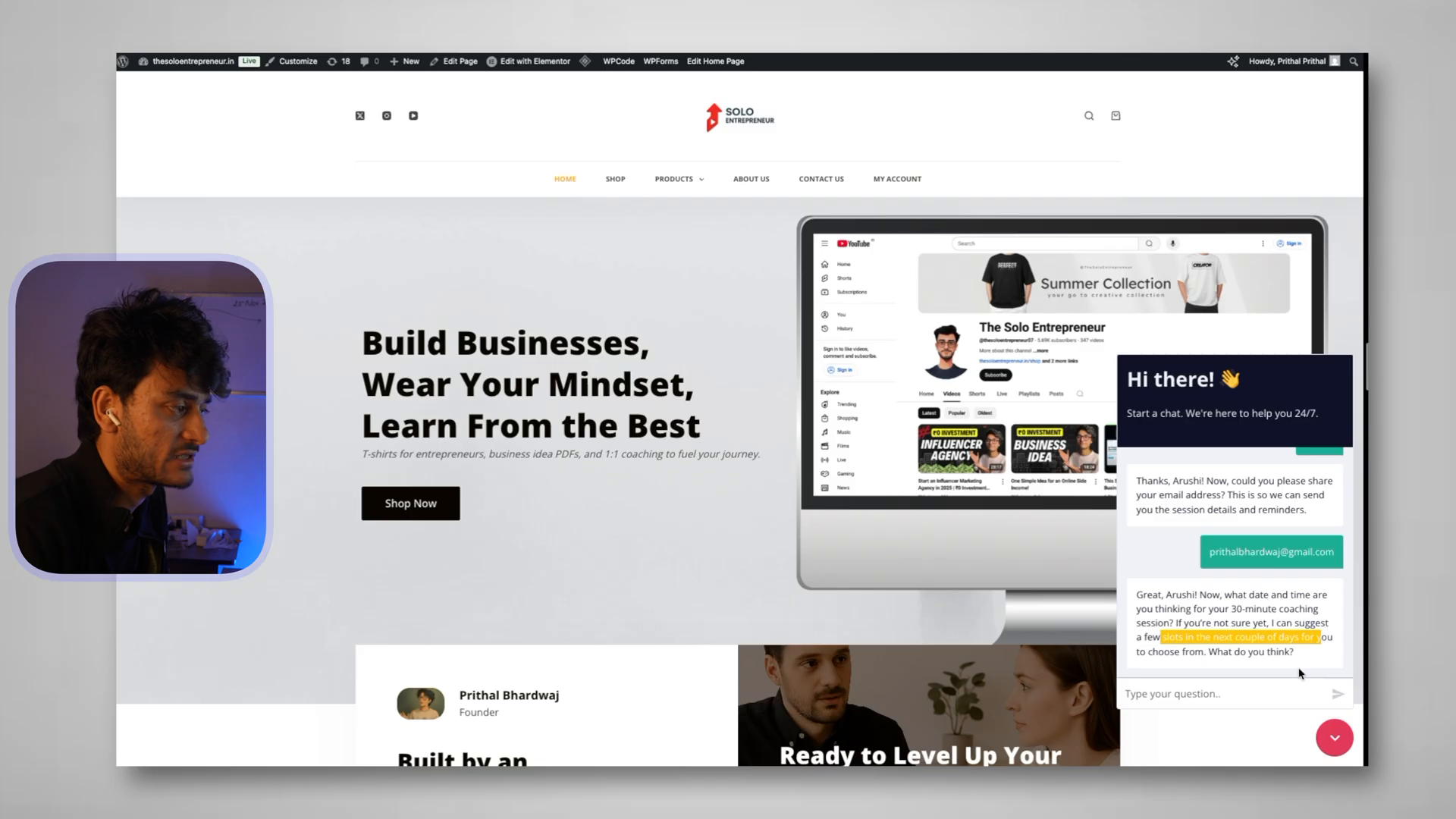
click(1228, 693)
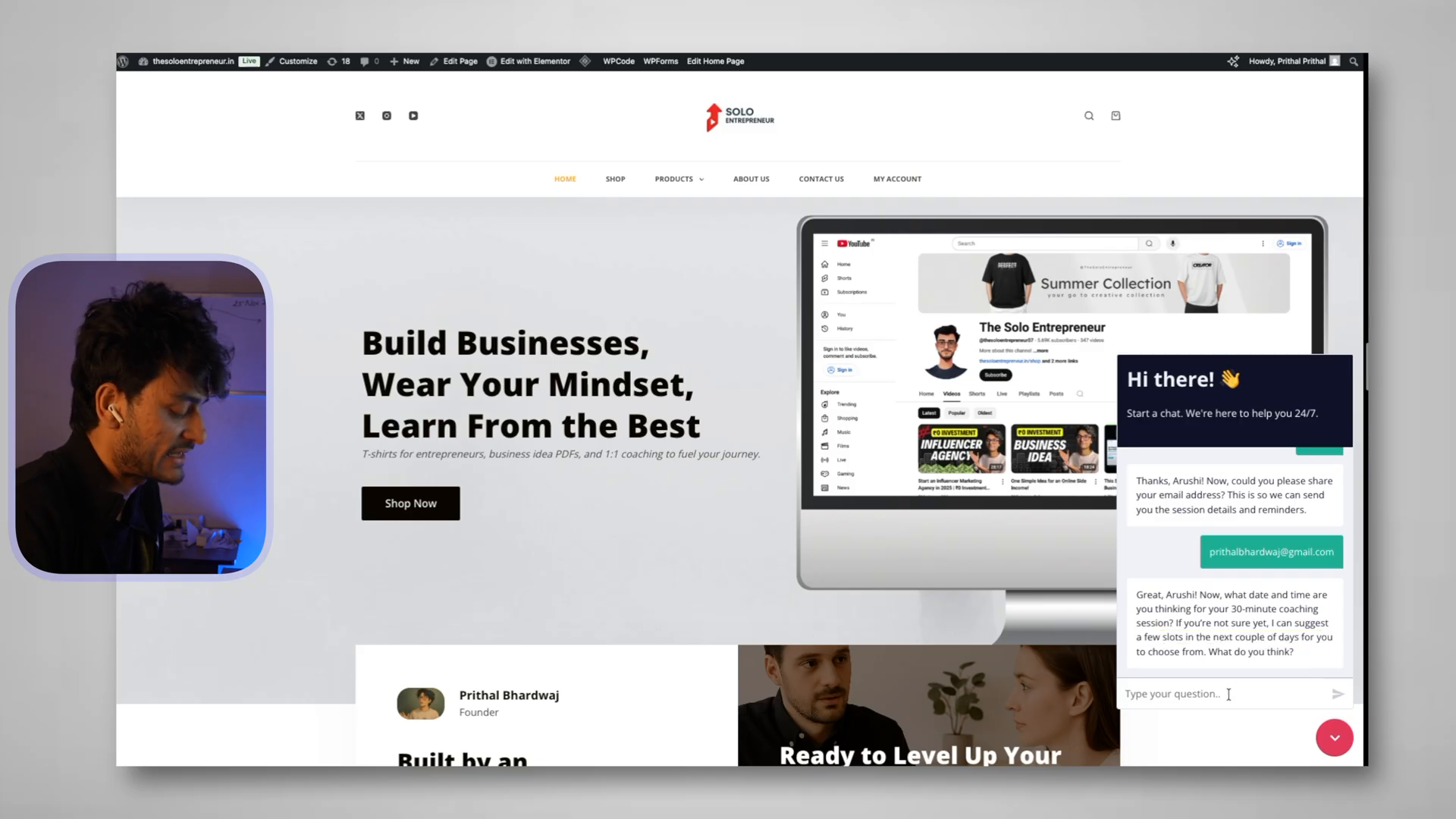
text(what time slots are avilable)
text(tomorrow)
key(Return)
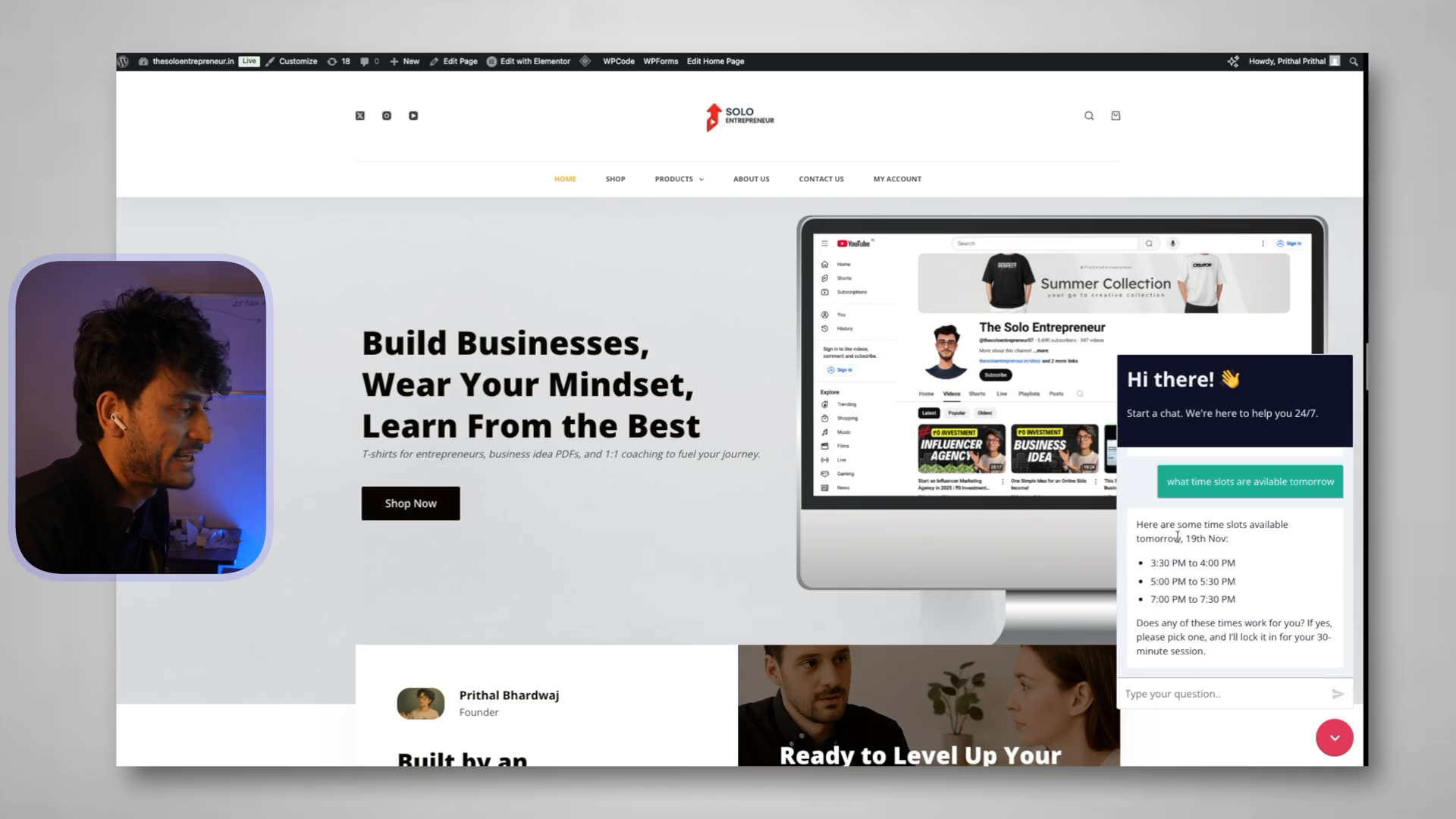
Choose the 'last option' slot and read the 19th Nov 7:00–7:30 PM booking confirmation
drag(1151, 567, 1244, 562)
click(1178, 562)
drag(1150, 581, 1251, 599)
click(1199, 696)
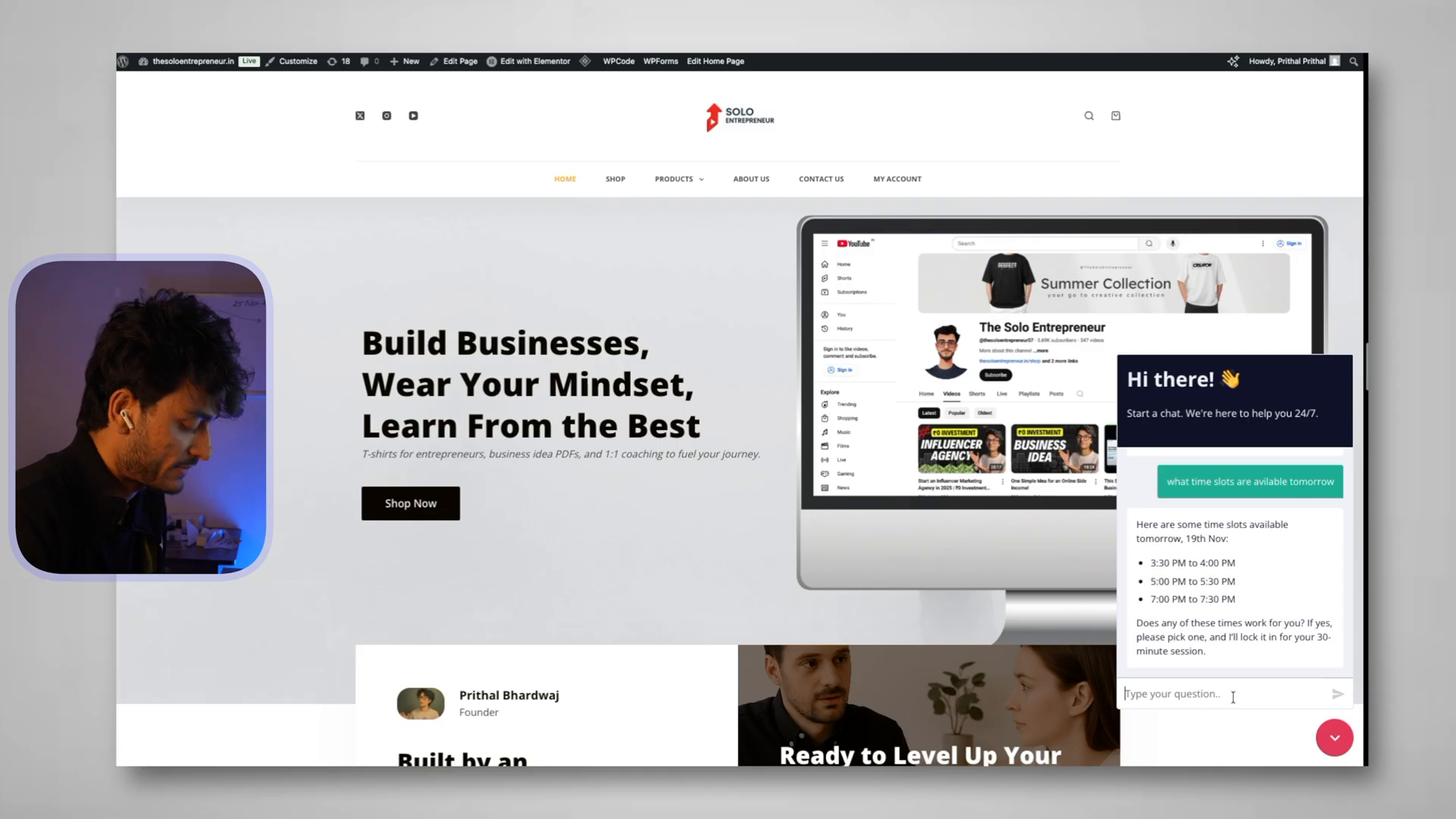
text(last o)
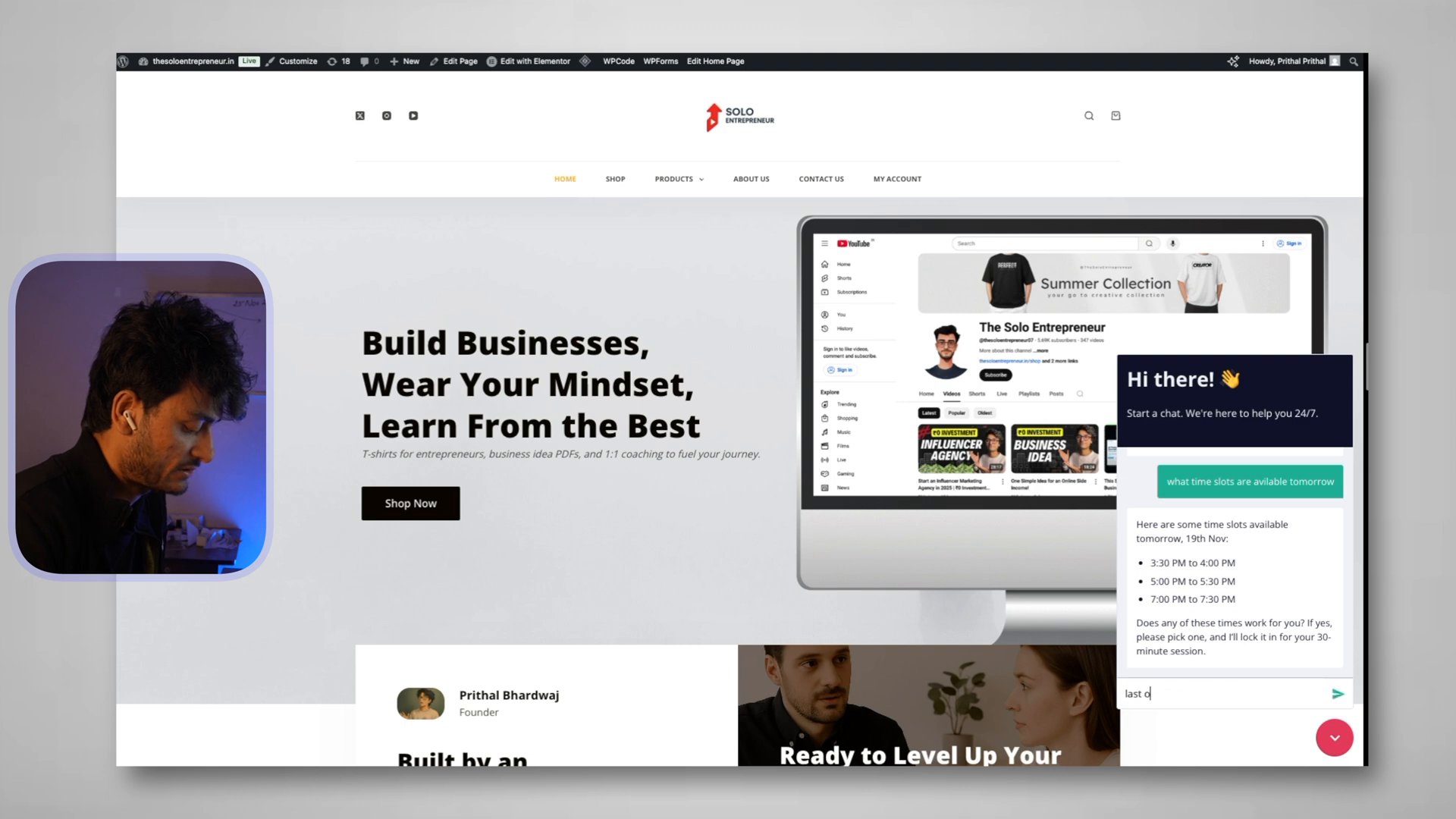
text(ption)
key(Return)
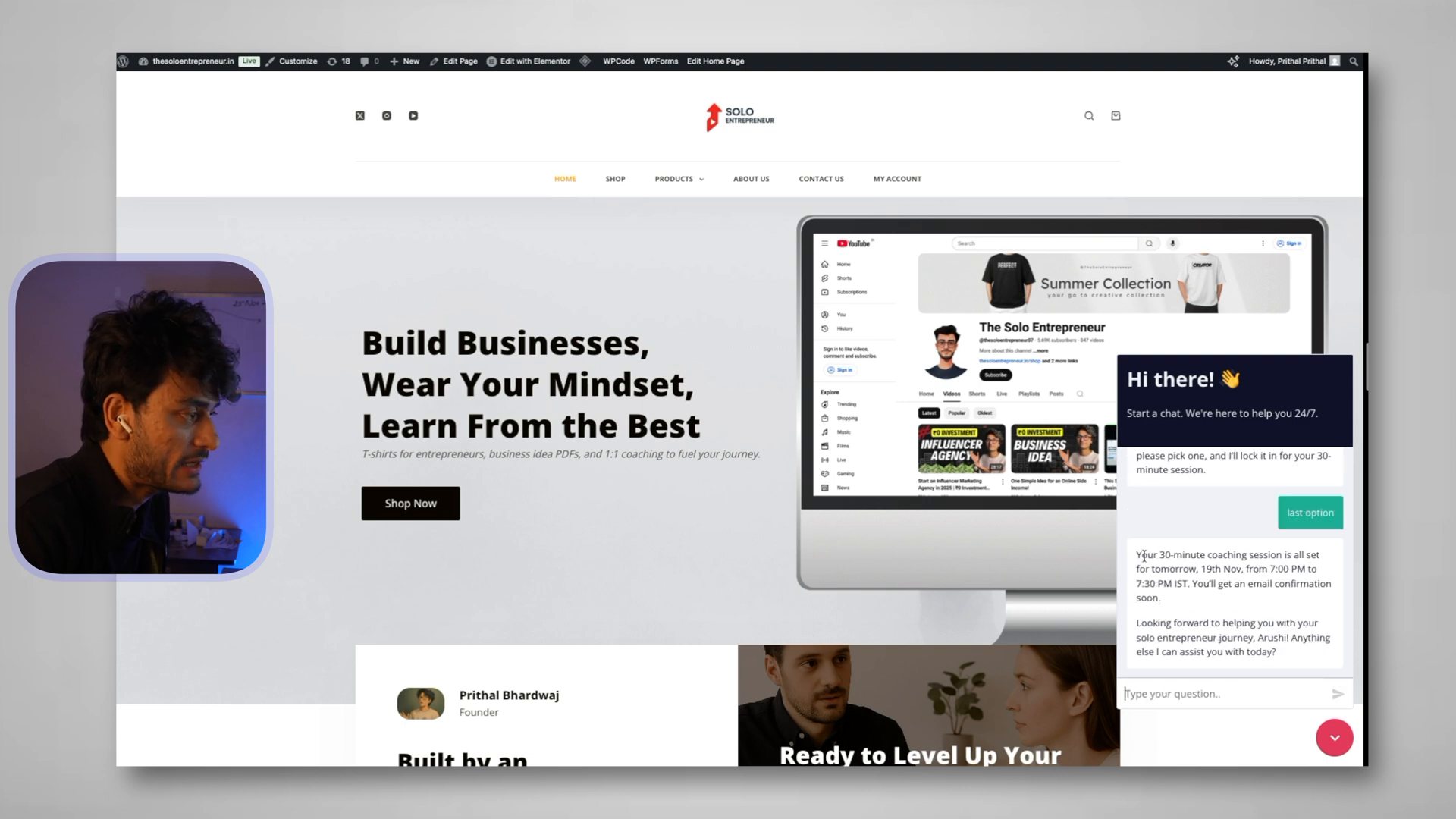
drag(1144, 556, 1304, 586)
click(1191, 612)
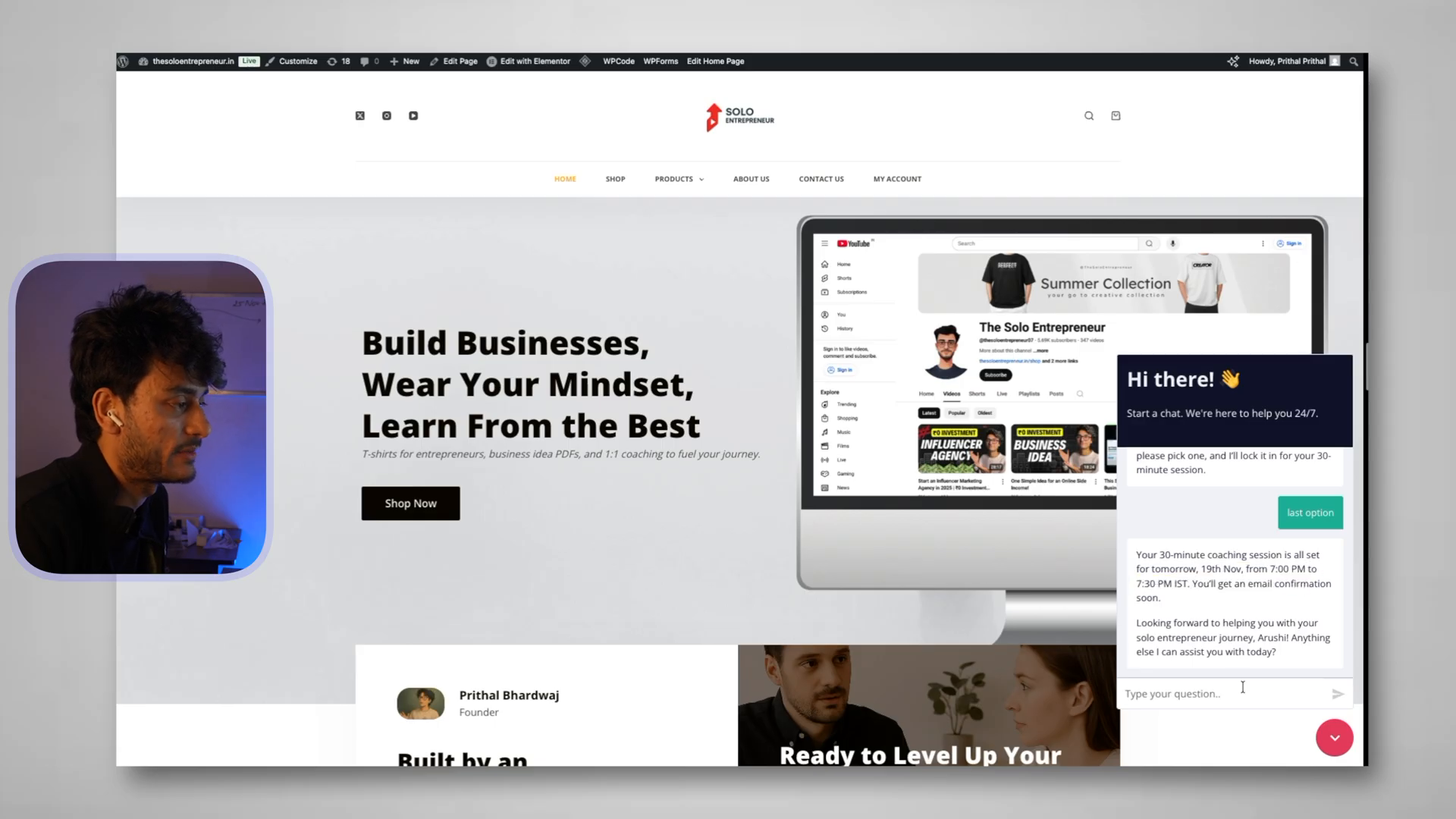
Open Google Calendar in a new browser tab
key(super+t)
text(cale)
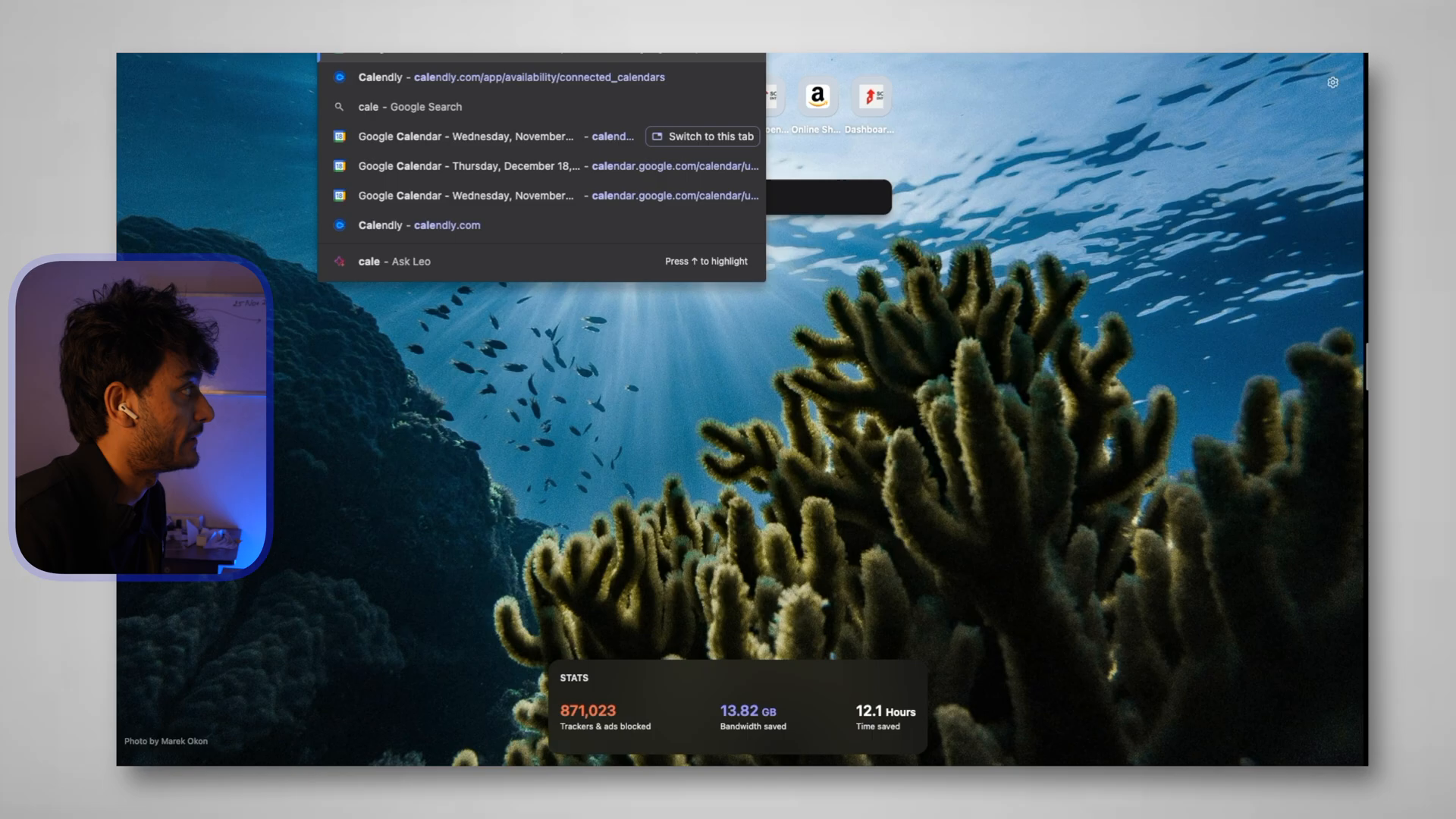
key(Return)
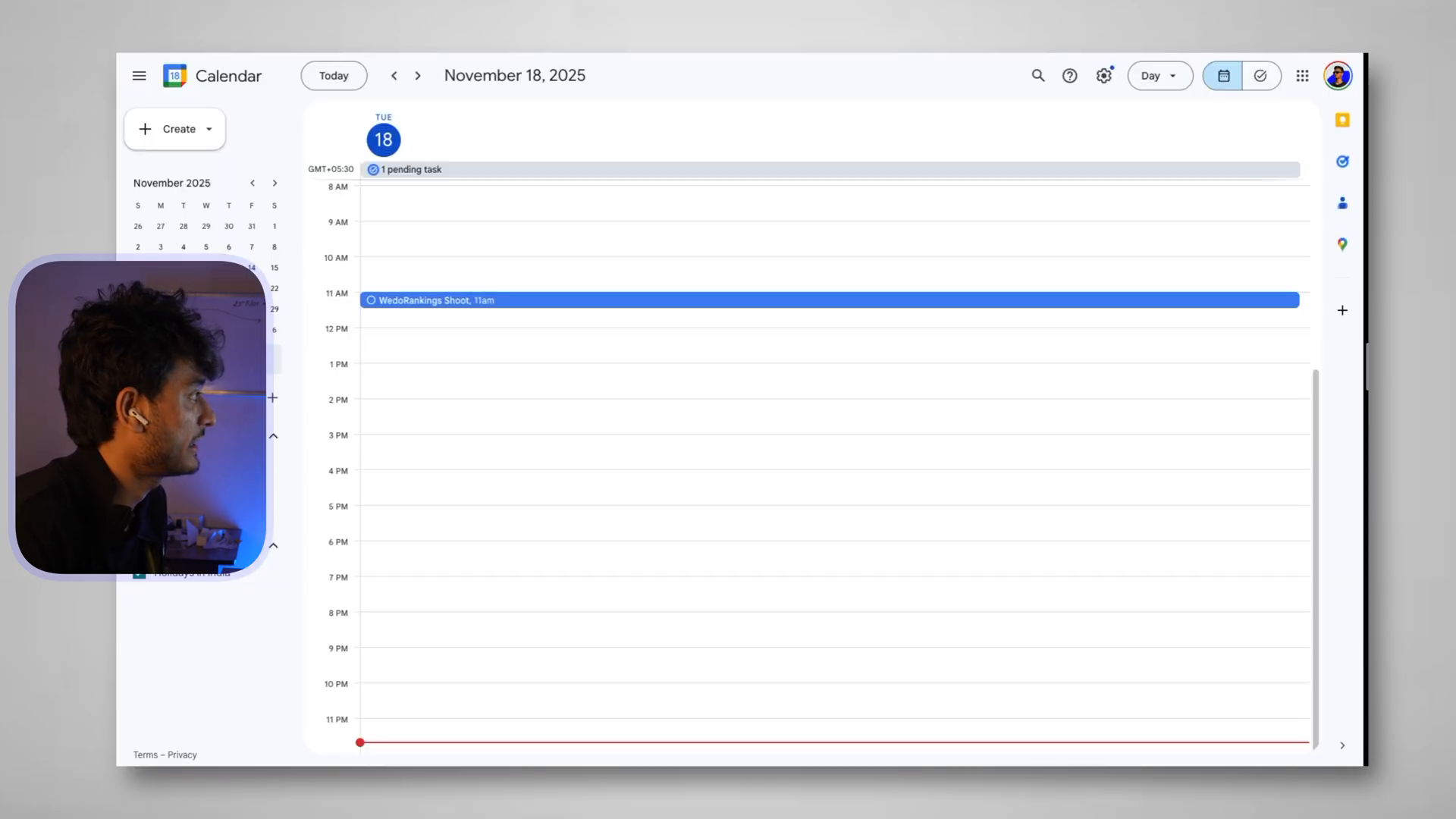
Move to November 19 and inspect the 7pm 1:1 coaching session event
click(417, 75)
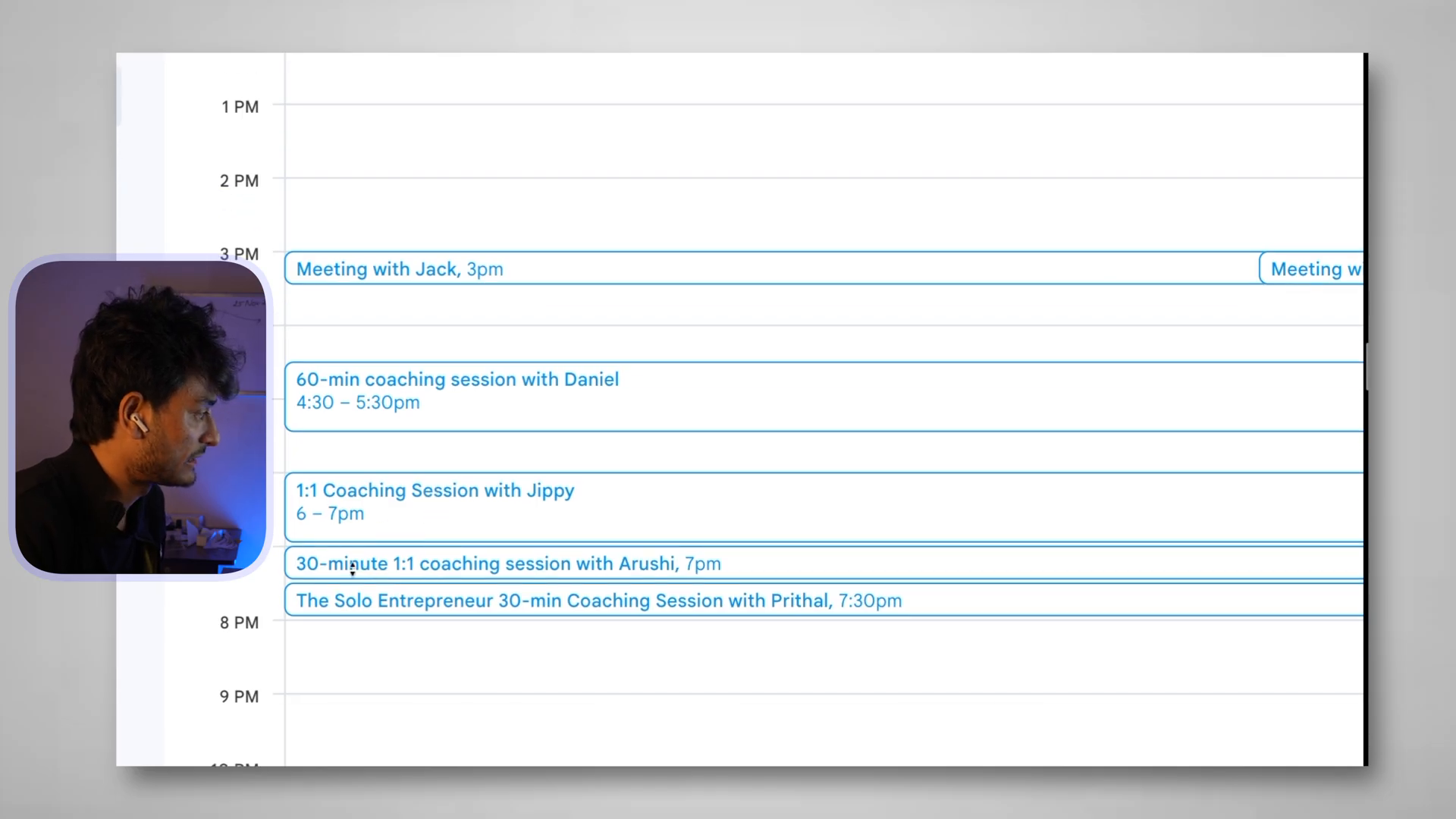
click(490, 567)
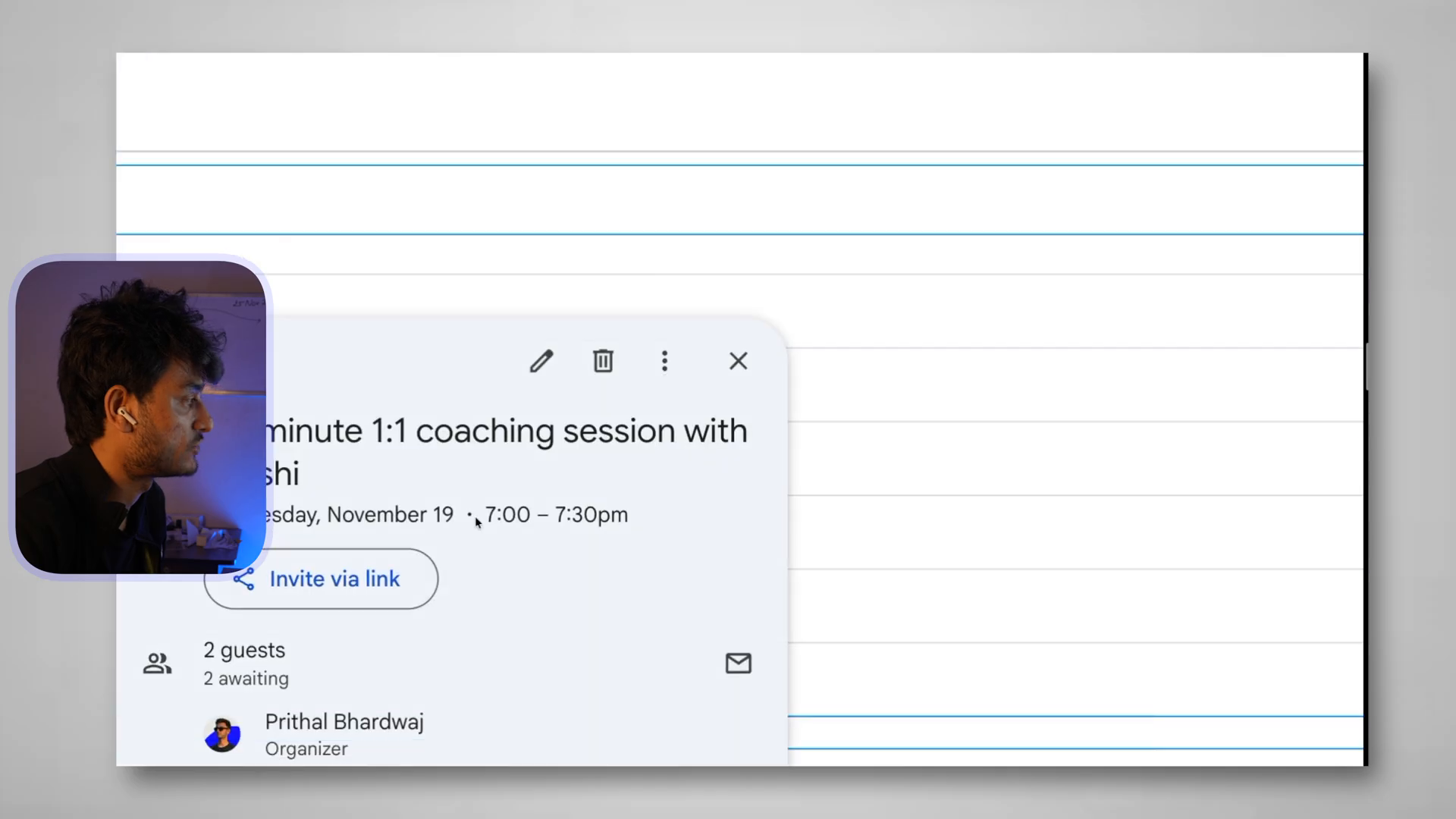
drag(265, 433, 432, 475)
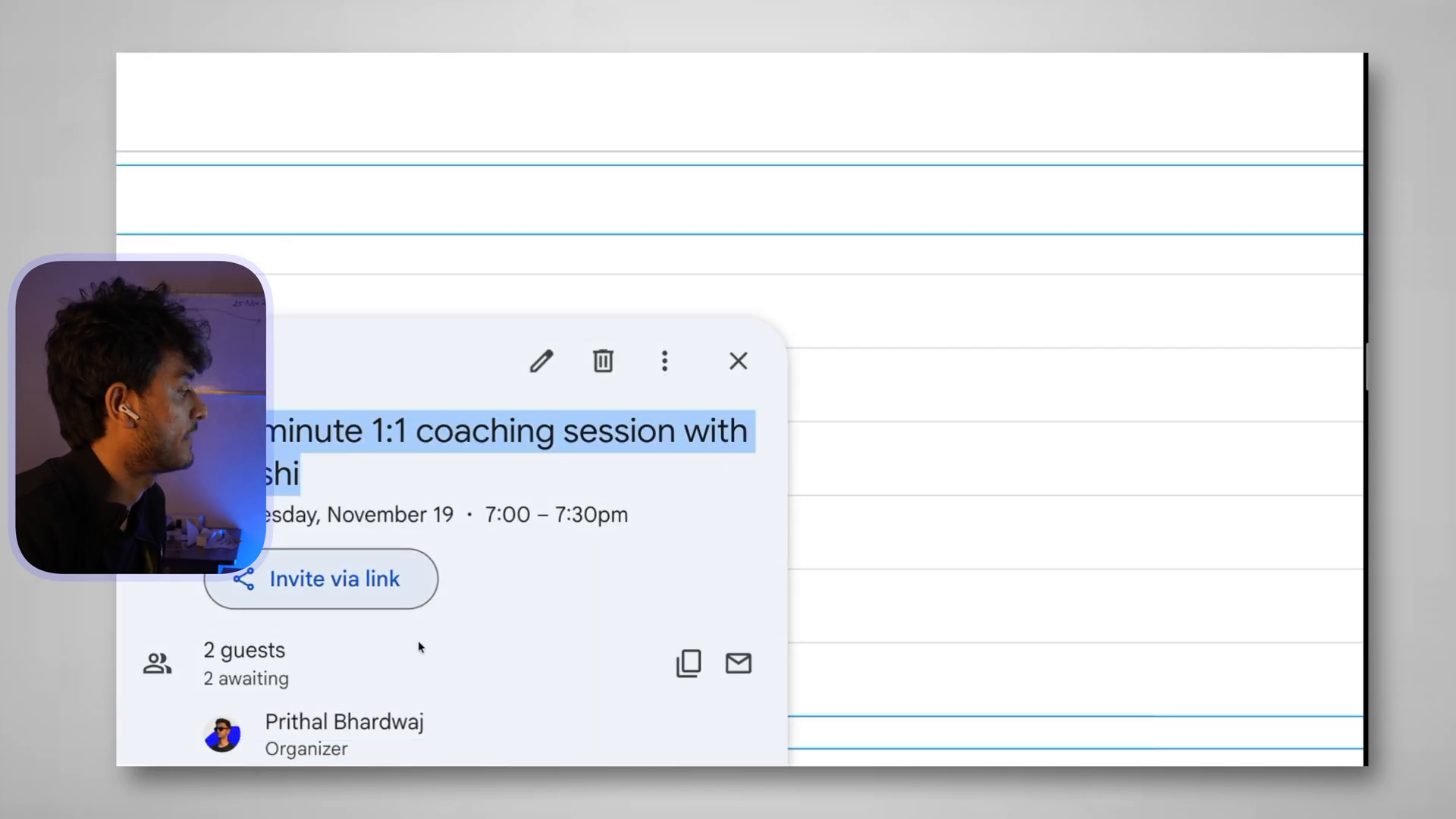
click(460, 665)
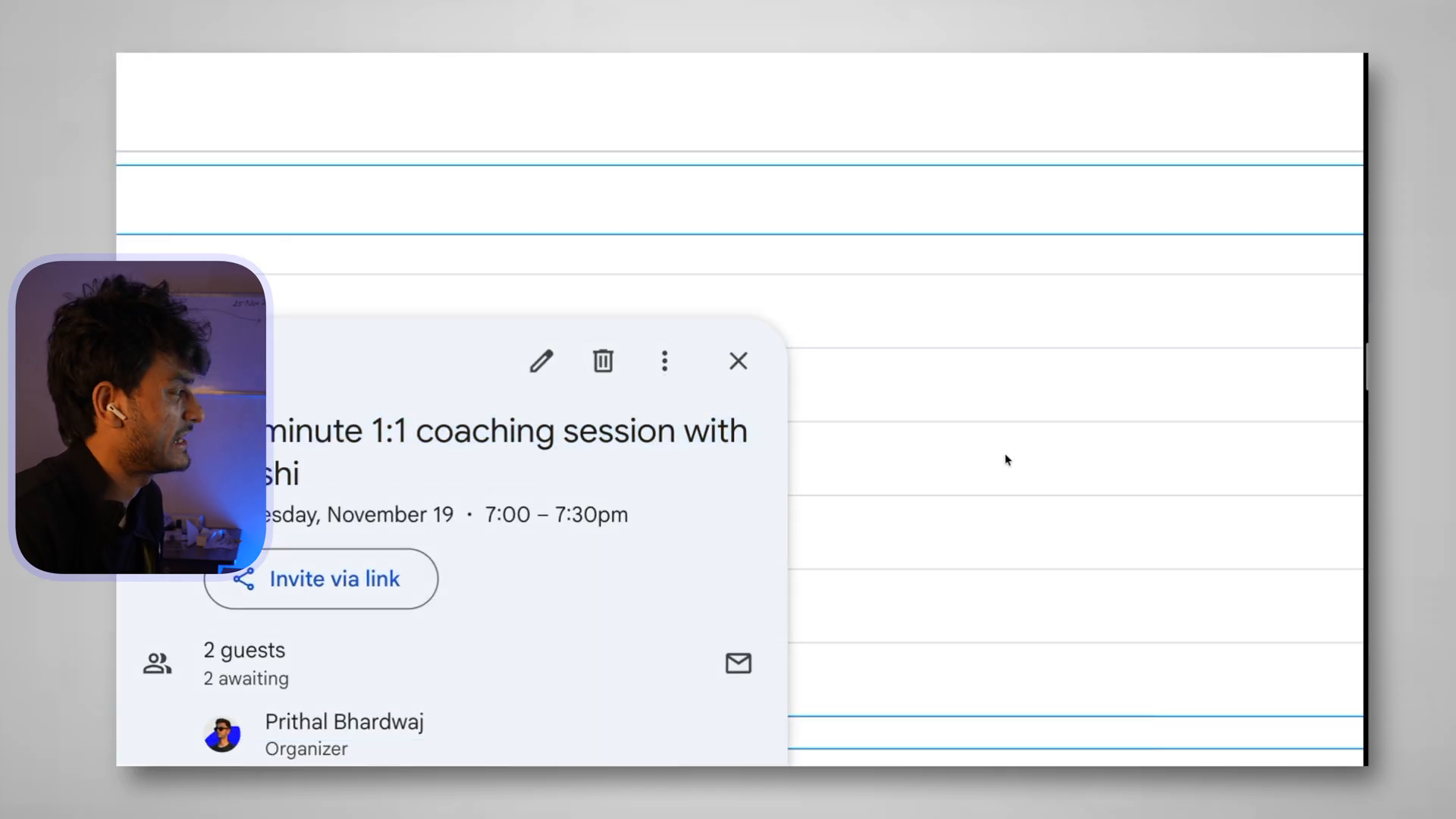
click(738, 361)
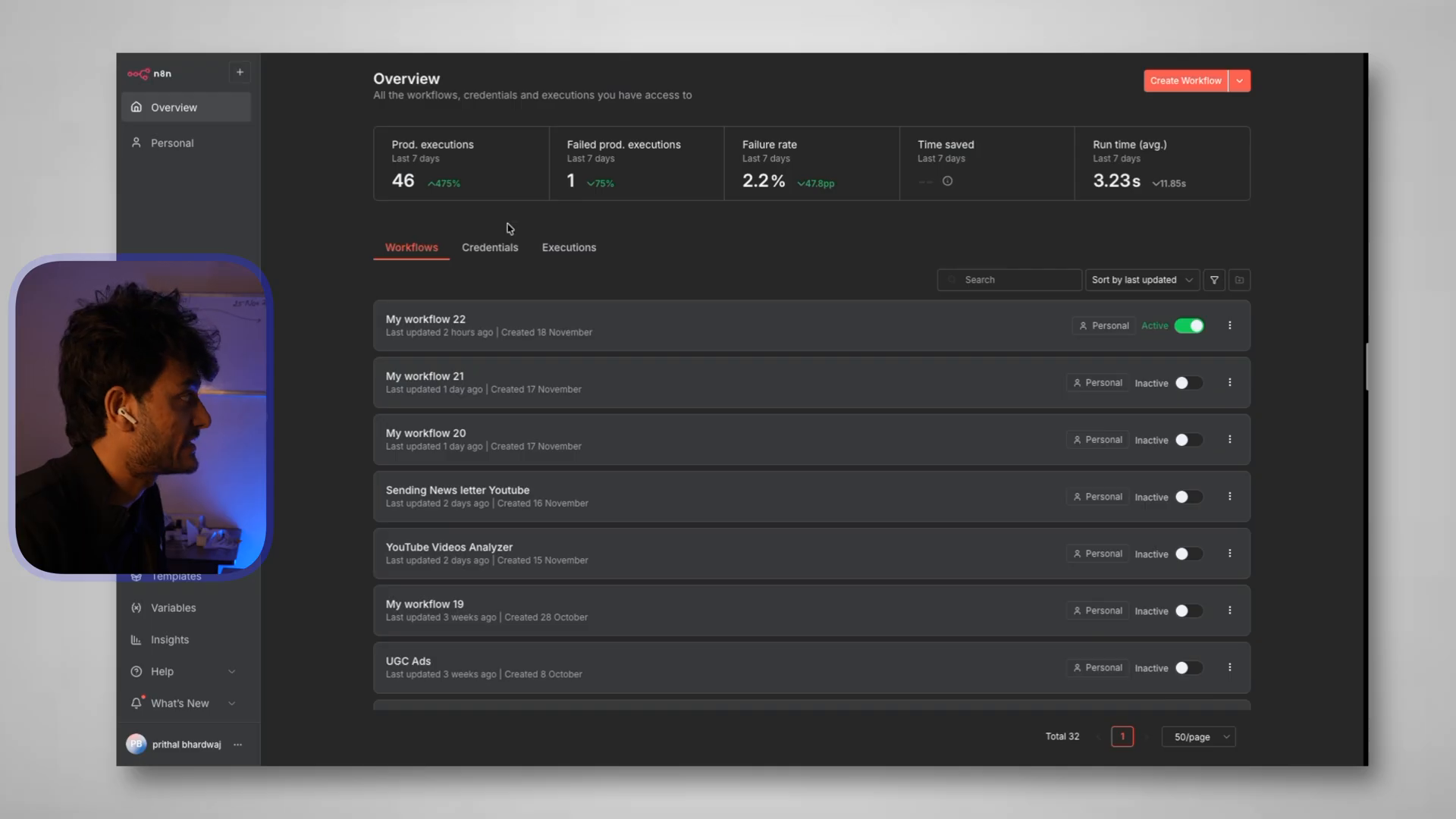
Open My workflow 22 in the editor and its '...' options menu
click(446, 333)
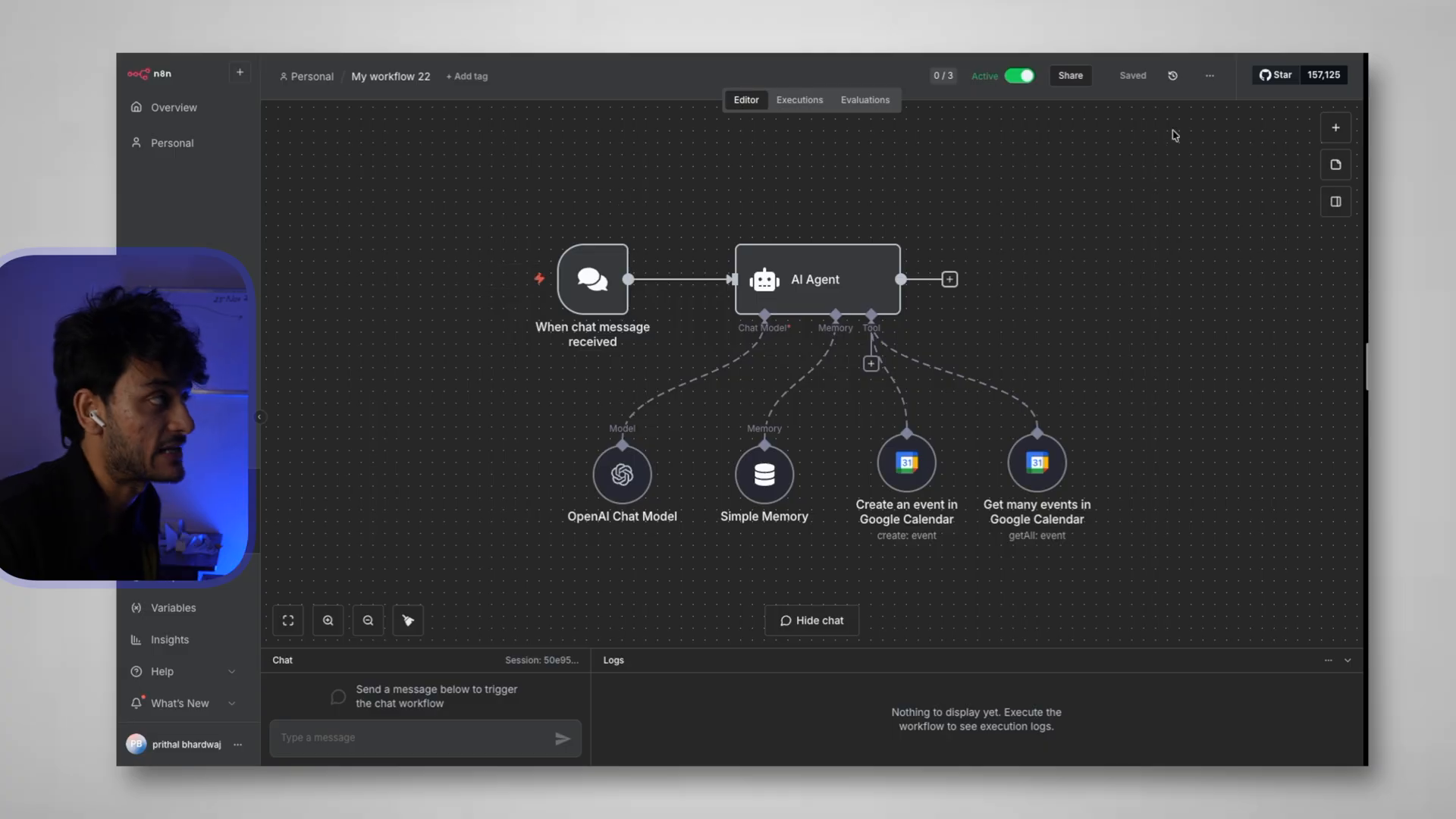
click(1208, 79)
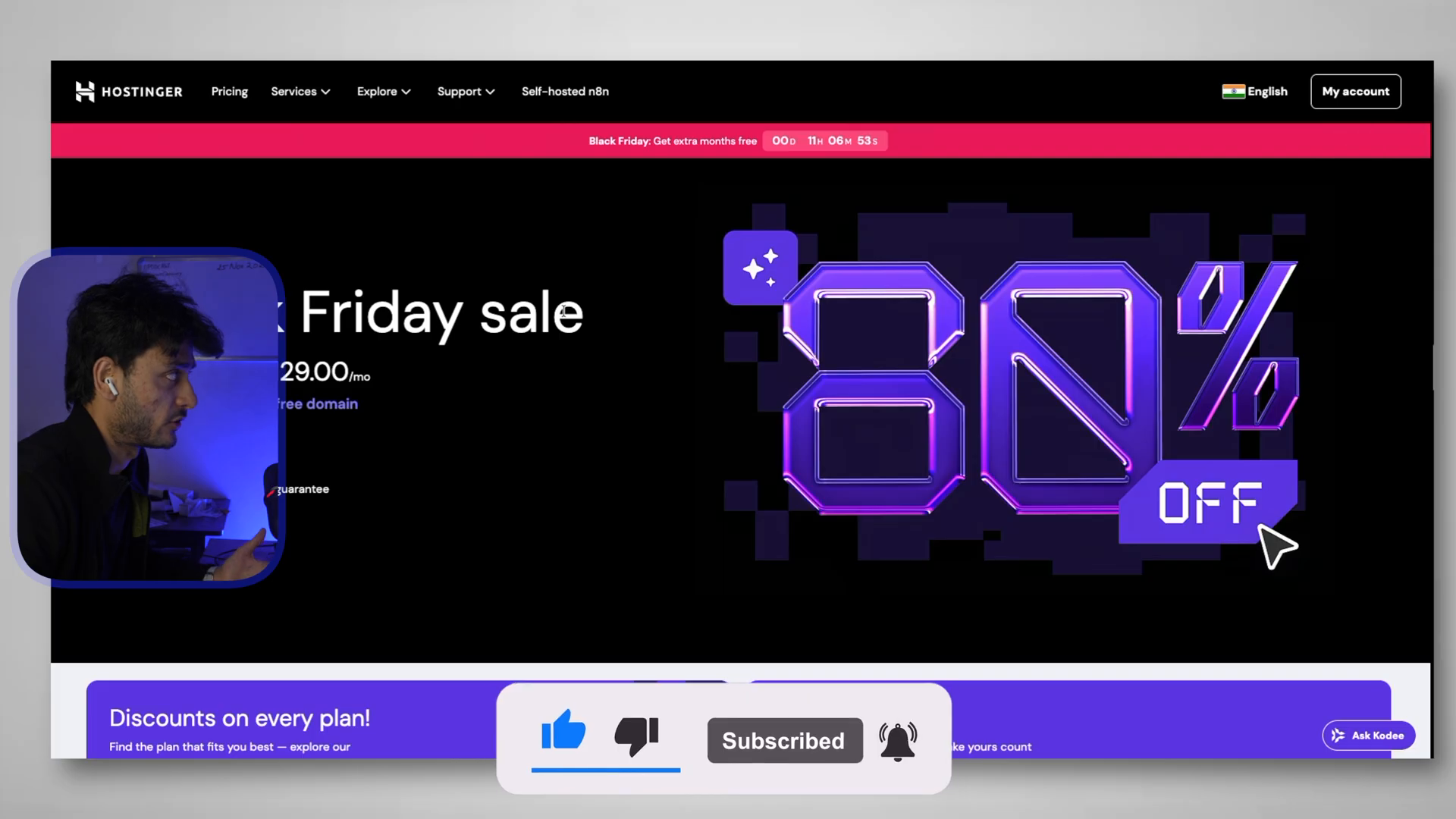
Go to Hostinger's Self-hosted n8n offer and choose the KVM 2 plan
click(325, 93)
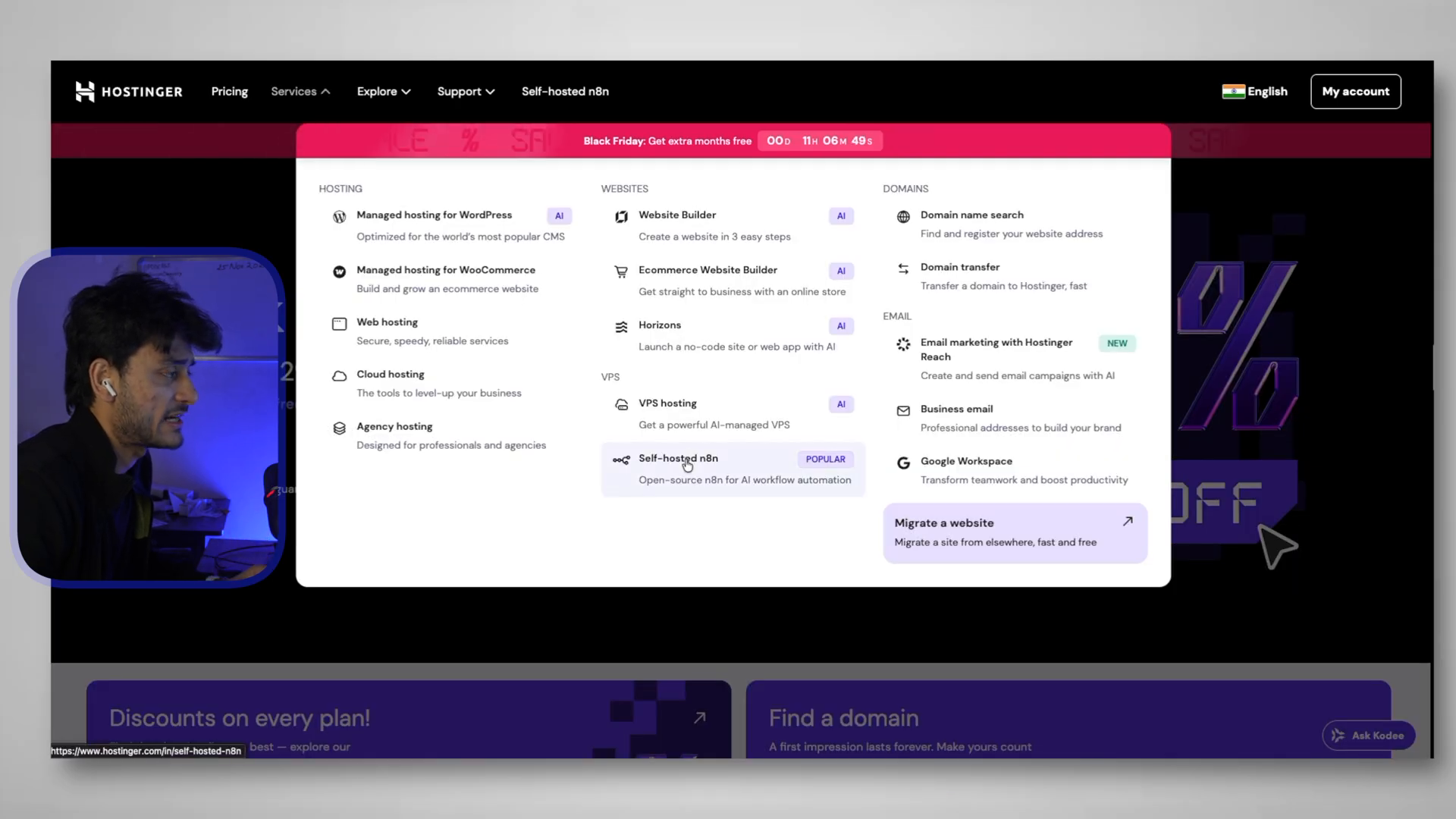
click(688, 464)
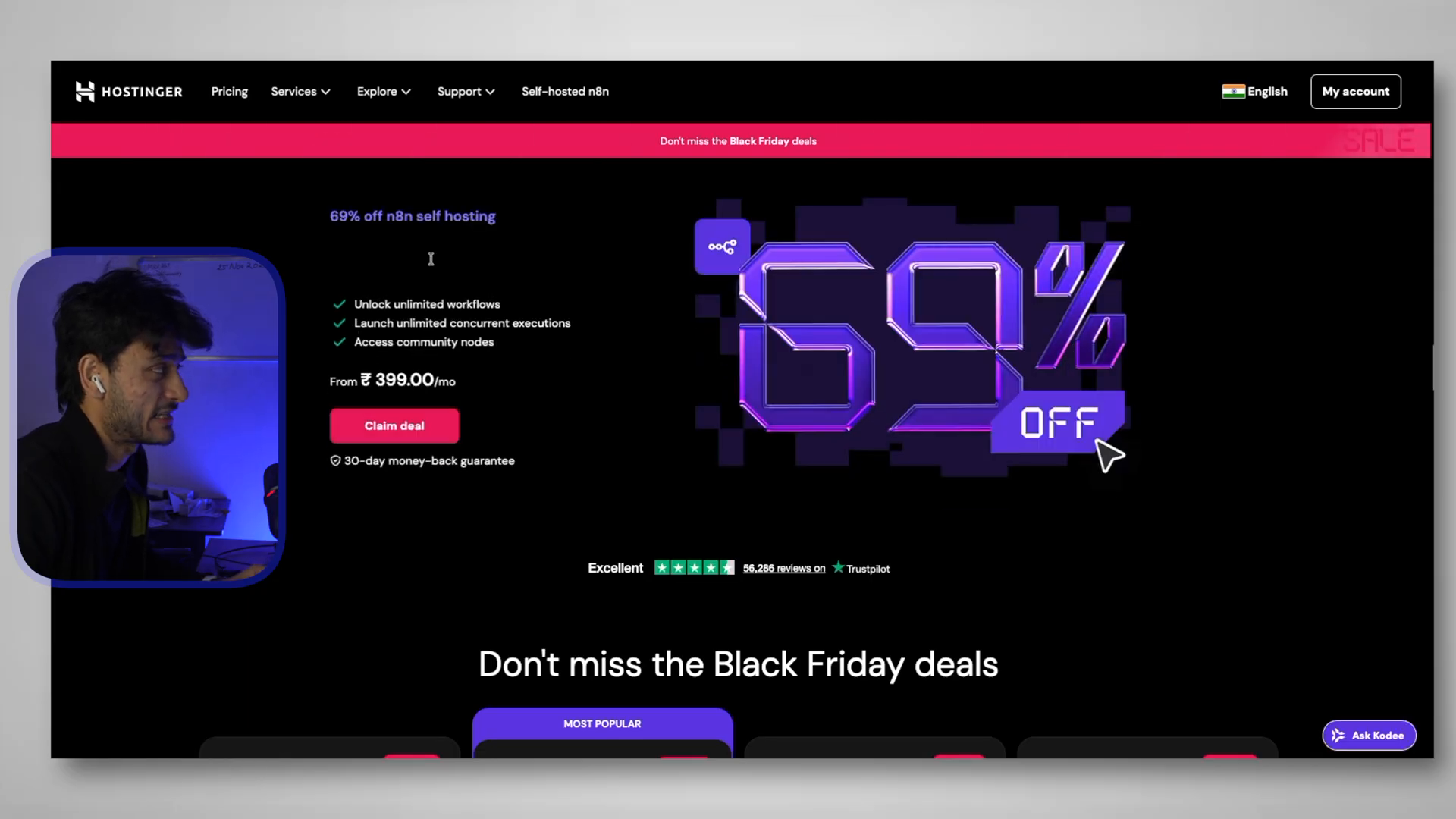
scroll(568, 480, down, 5)
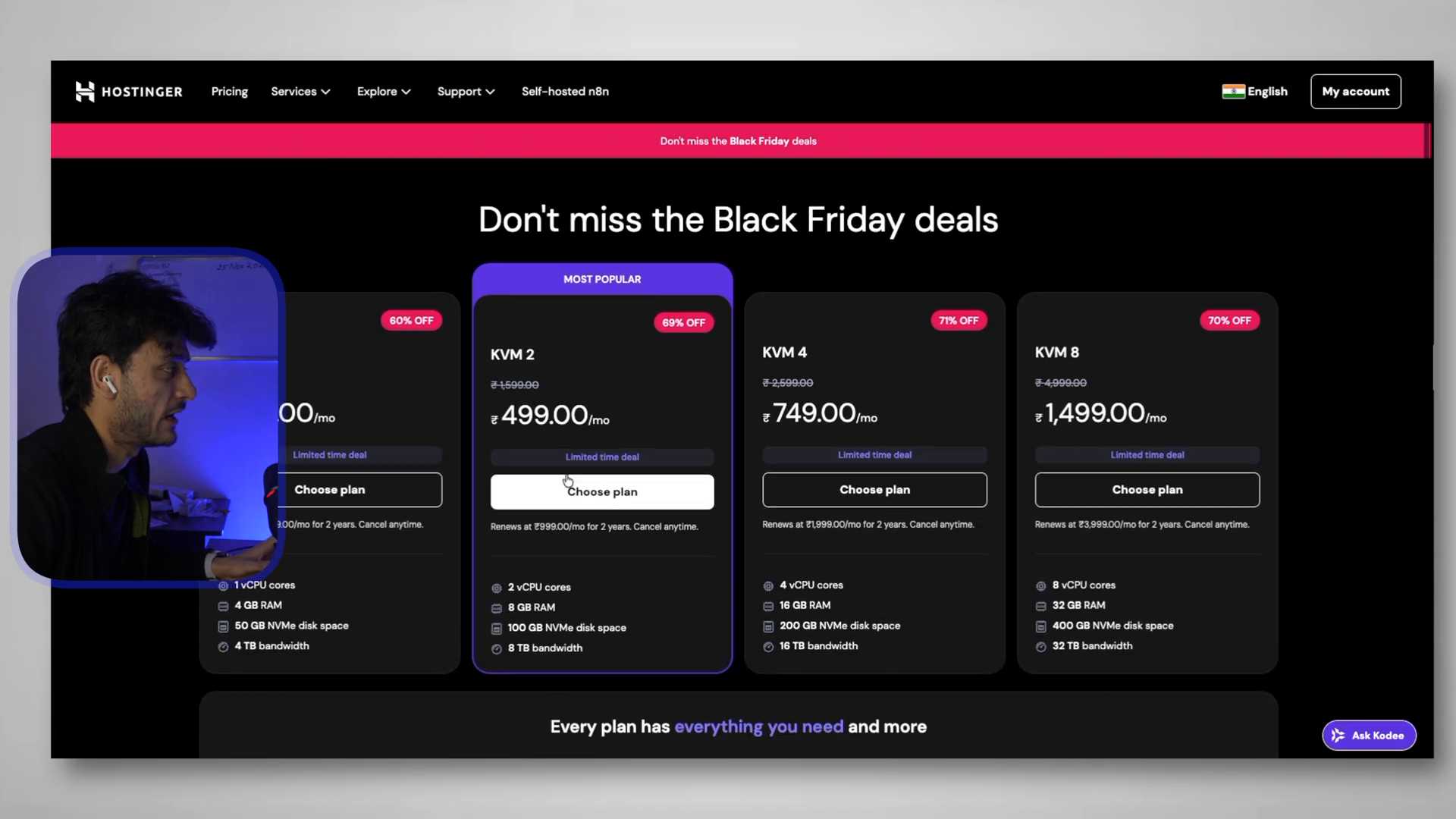
scroll(568, 480, down, 1)
drag(490, 292, 579, 293)
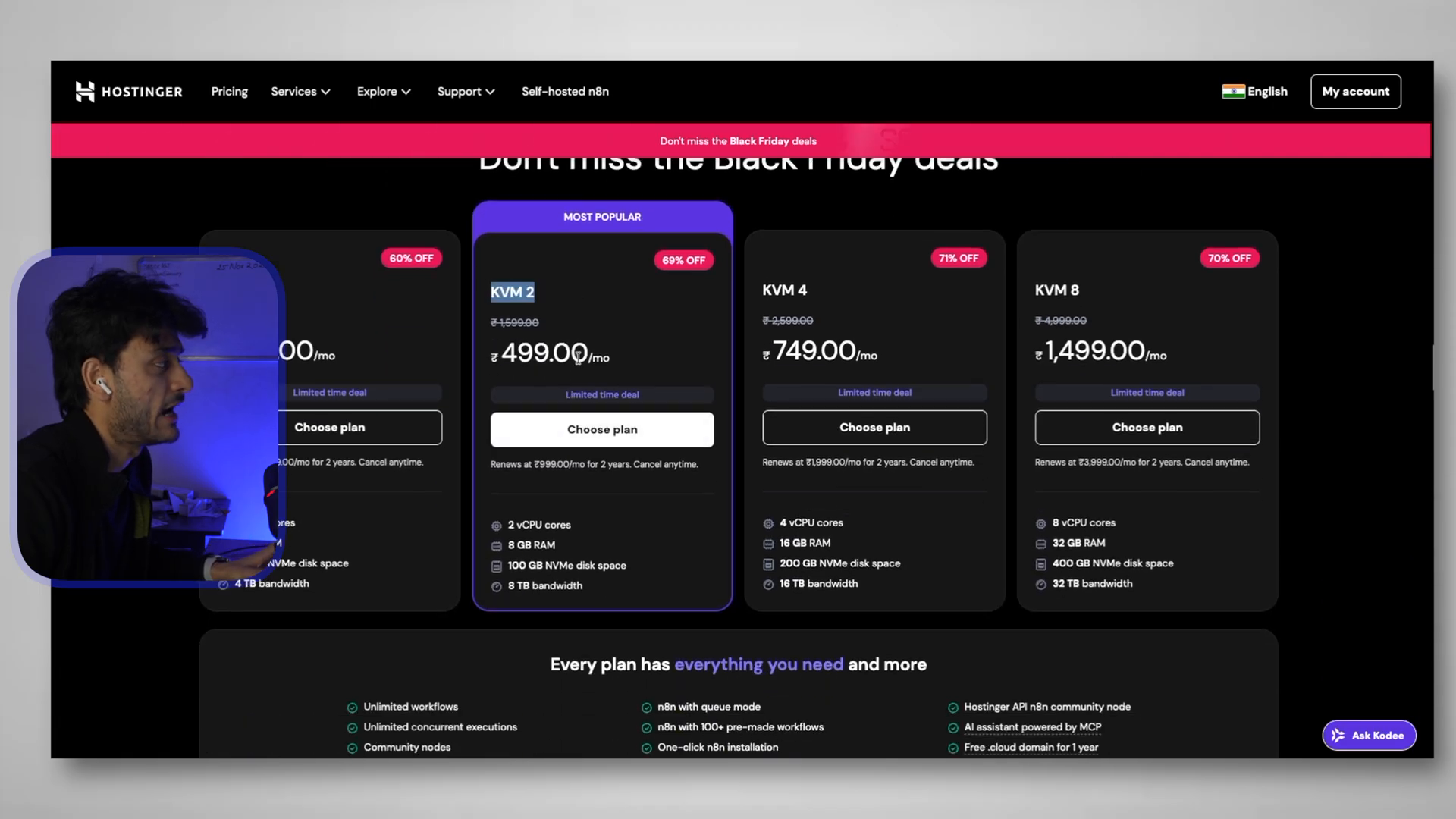
drag(499, 354, 679, 361)
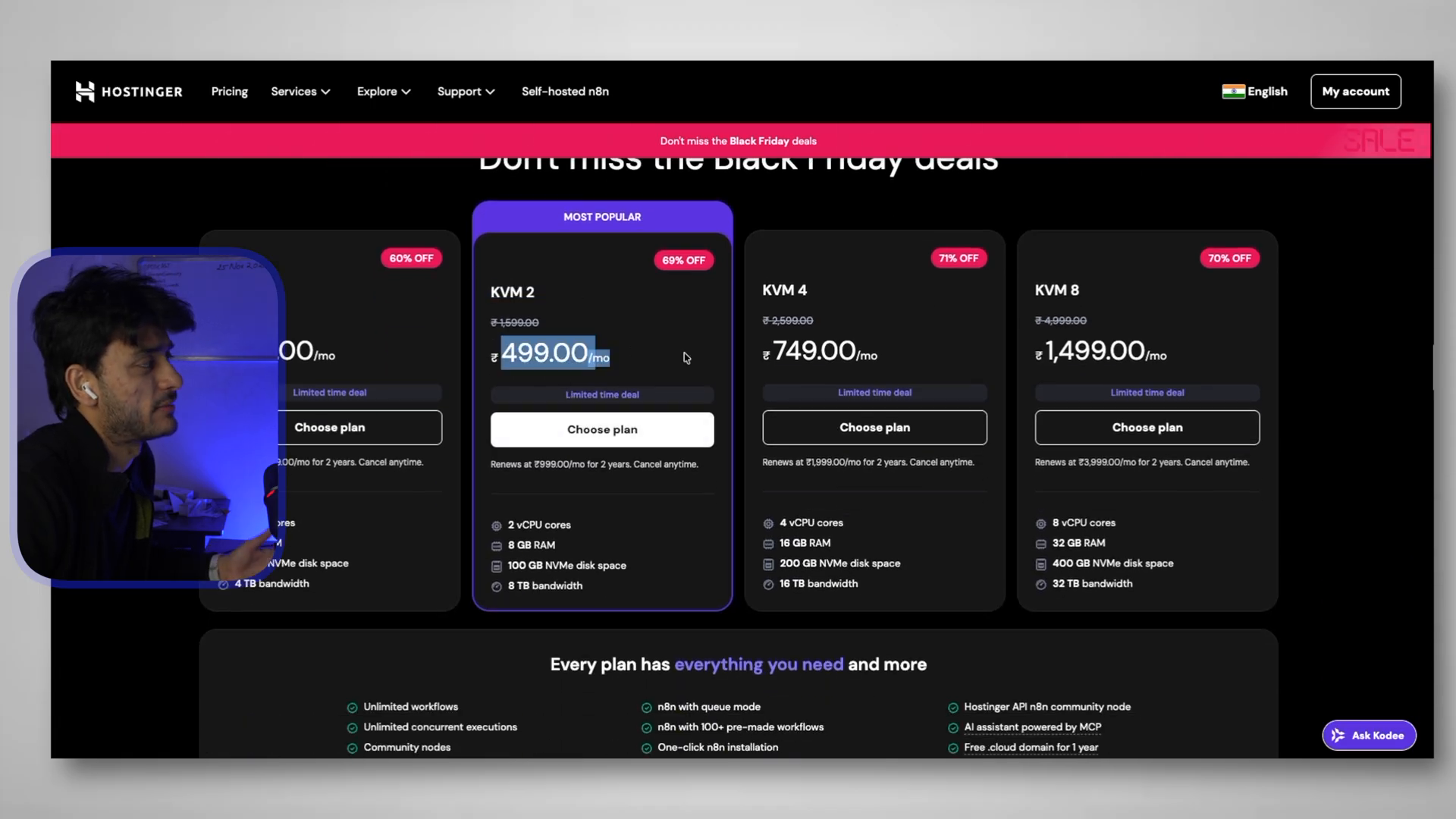
click(636, 432)
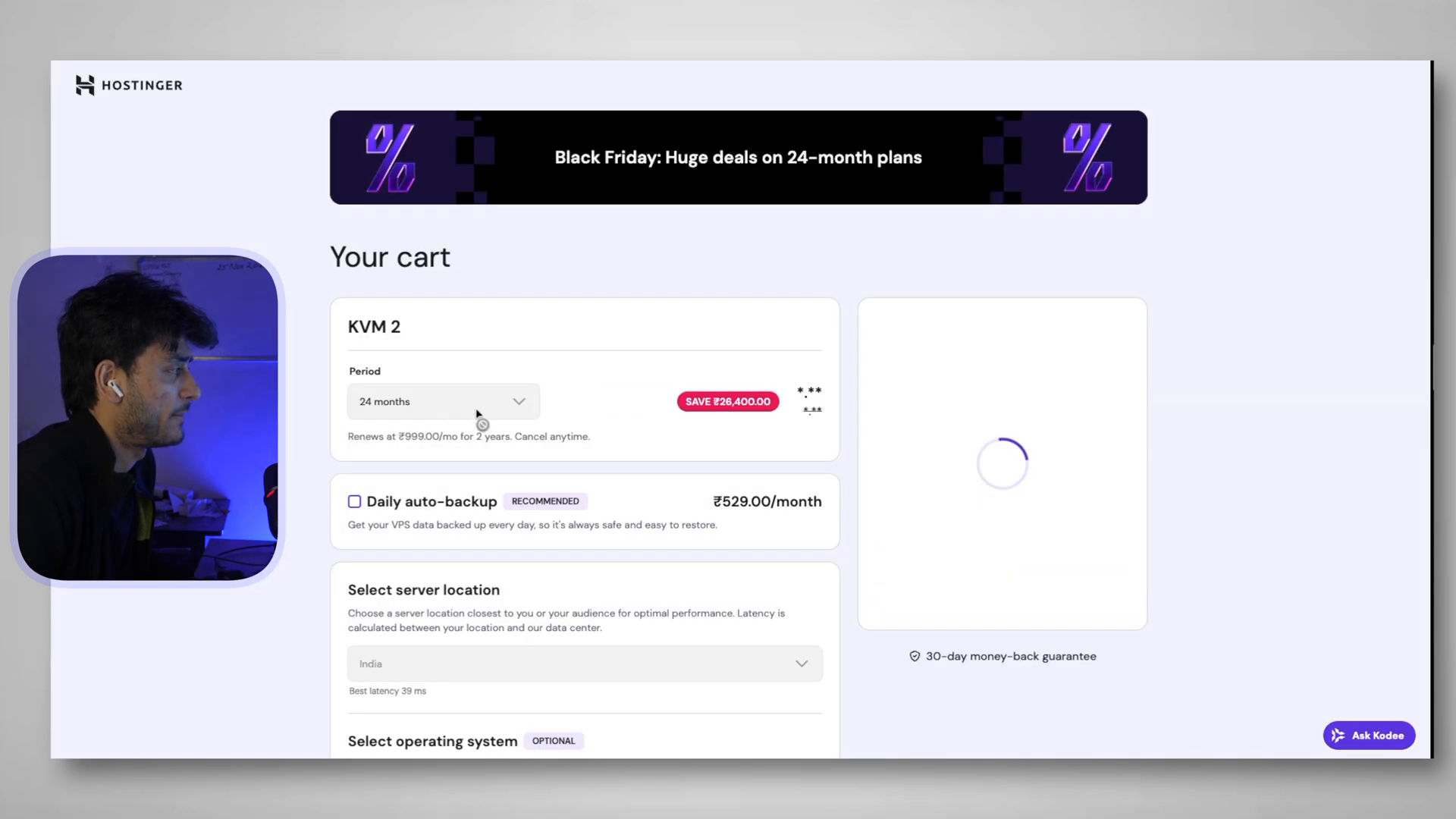
Apply the SOLO15 coupon code to the cart
scroll(965, 655, down, 1)
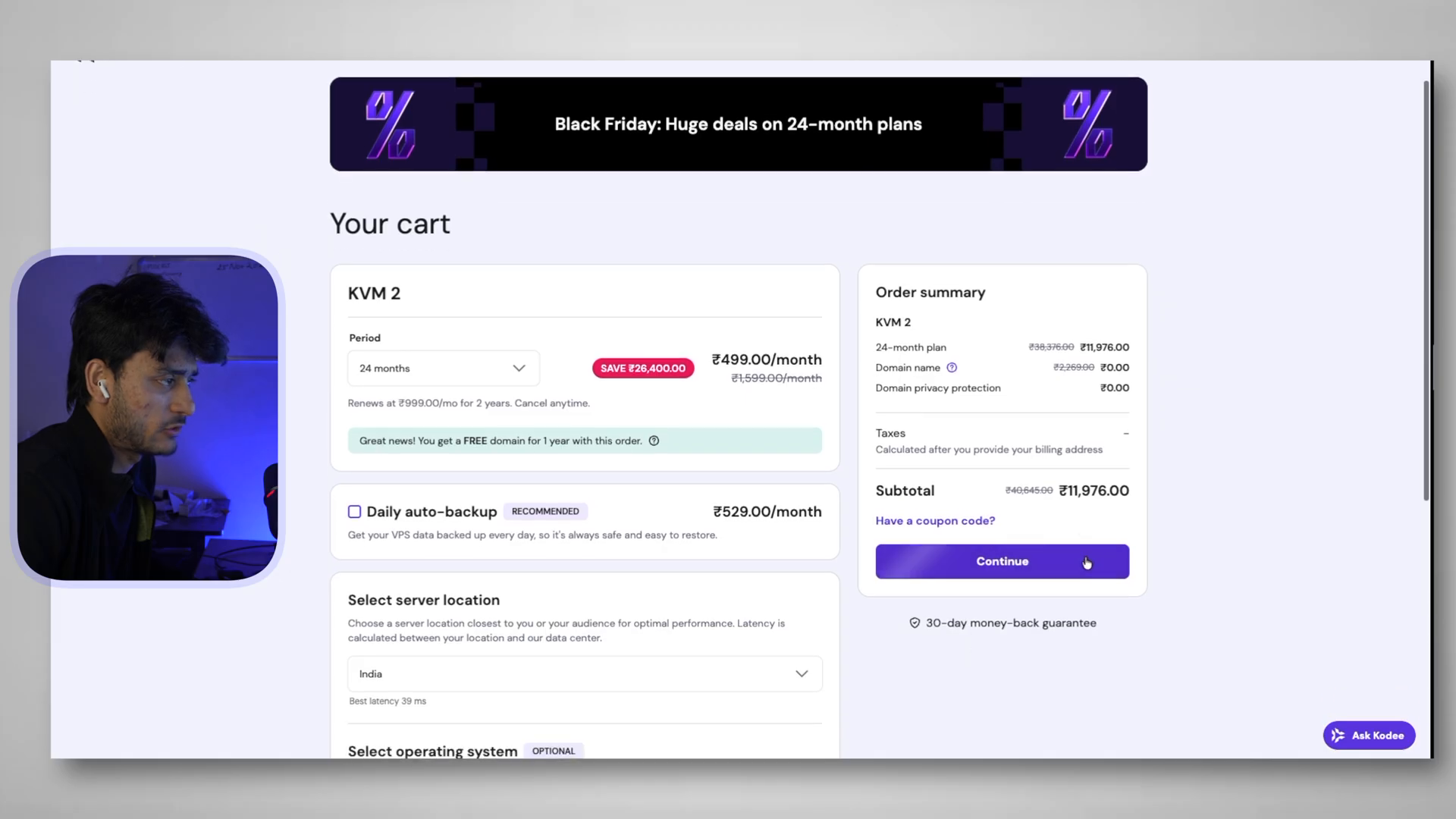
drag(1059, 491, 1132, 494)
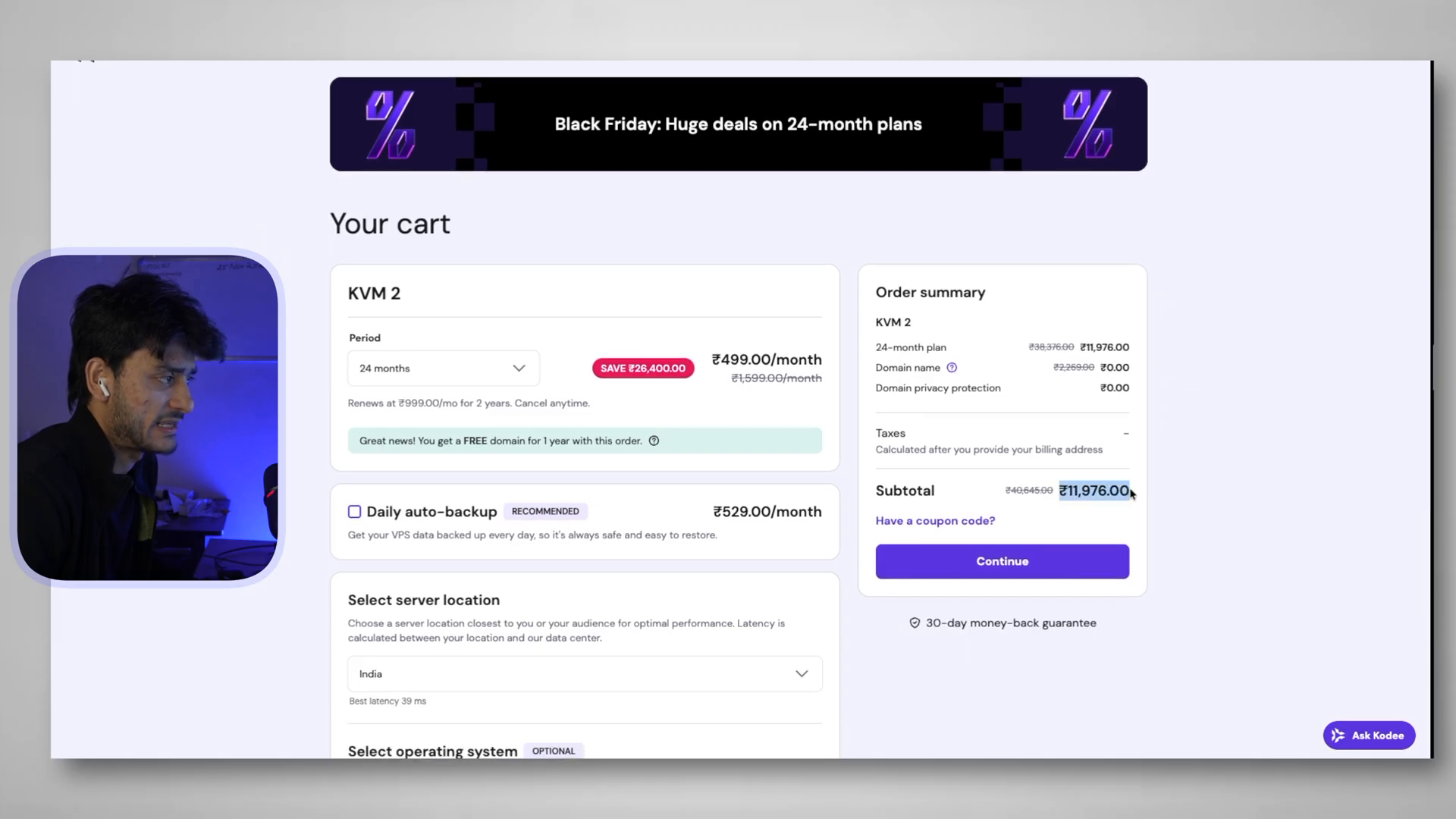
click(944, 522)
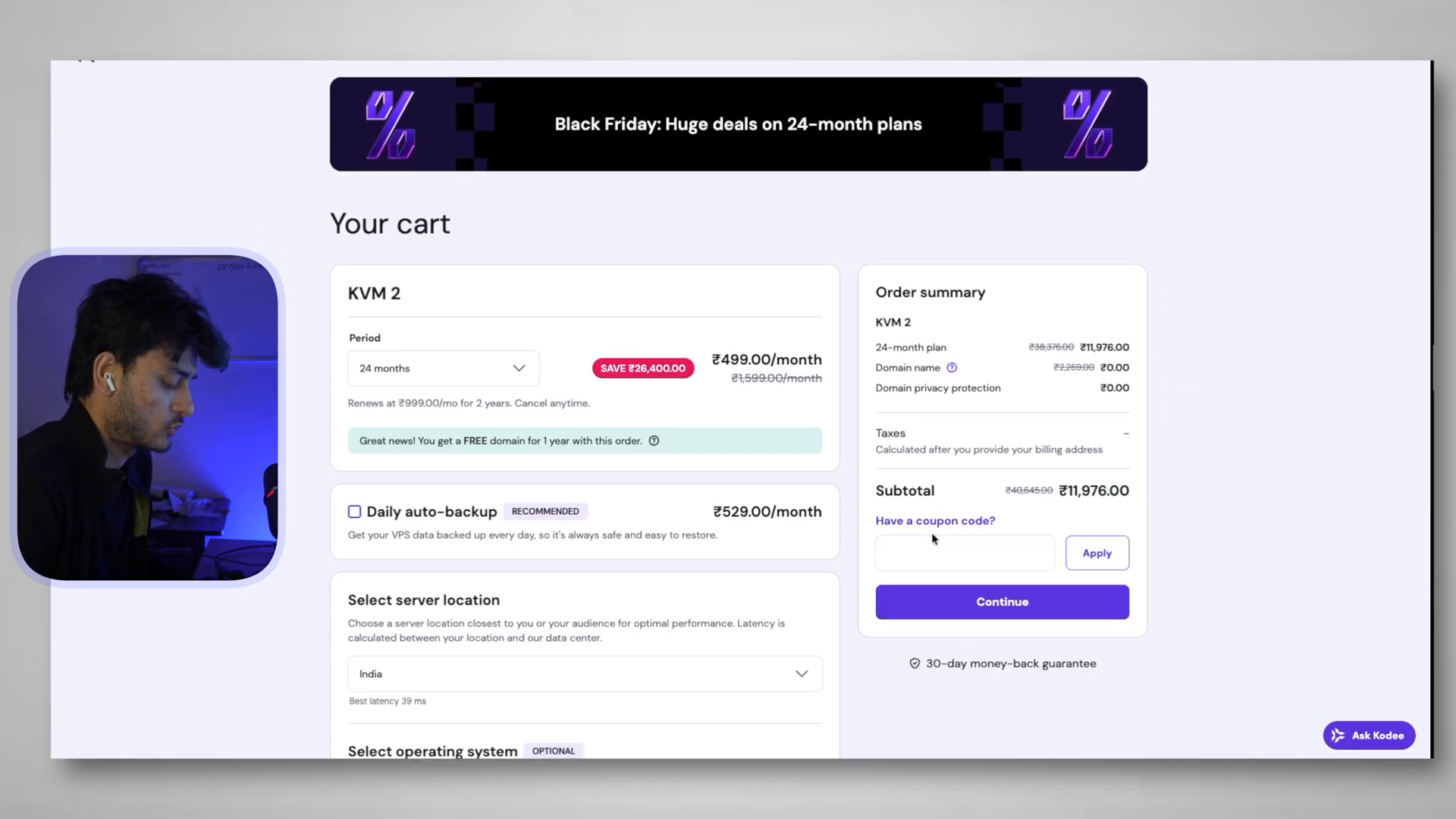
click(925, 550)
text(SOLO15)
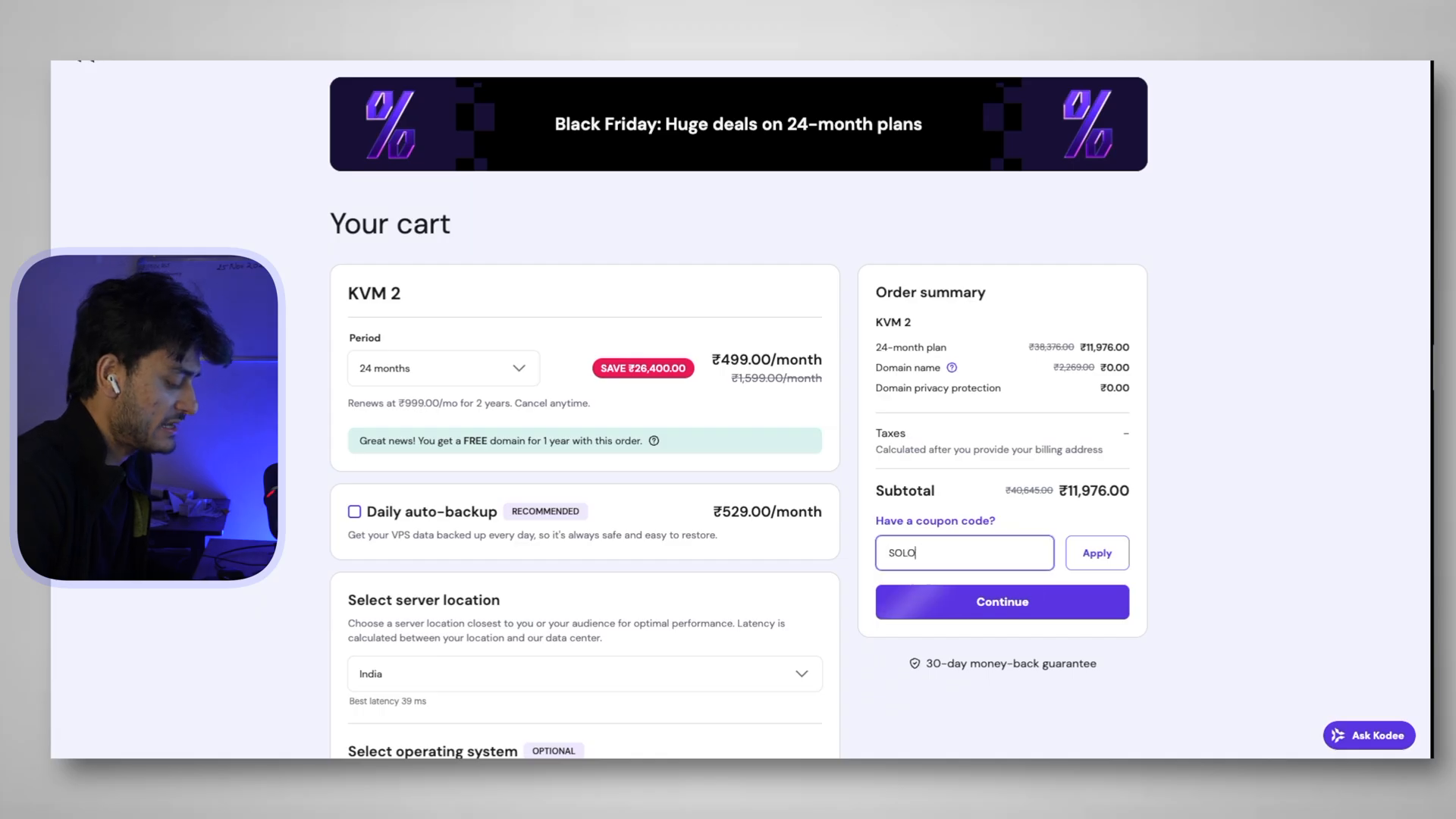
click(1097, 555)
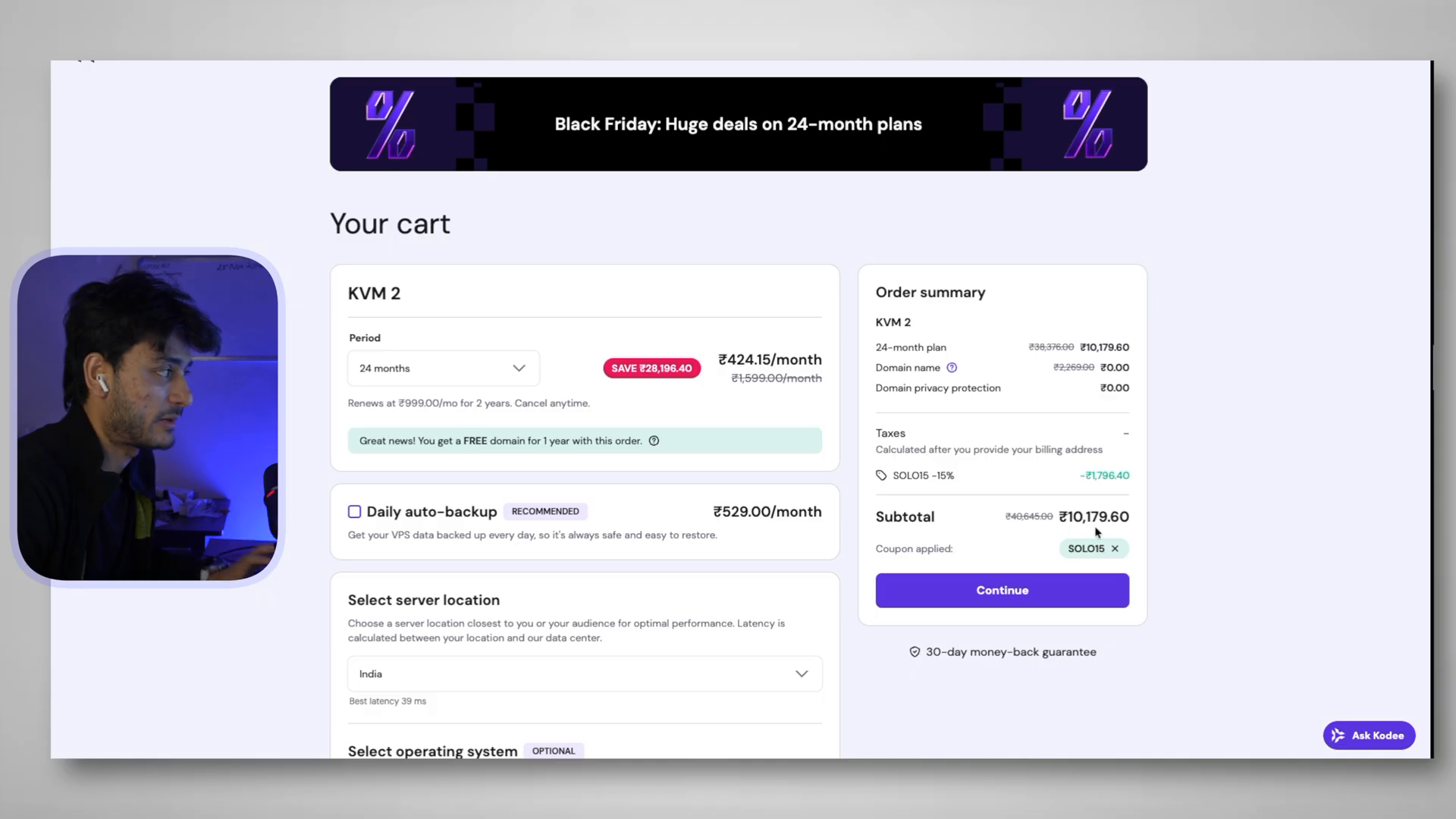
Switch the billing period to 12 months, apply SOLO10, and continue to registration
click(434, 369)
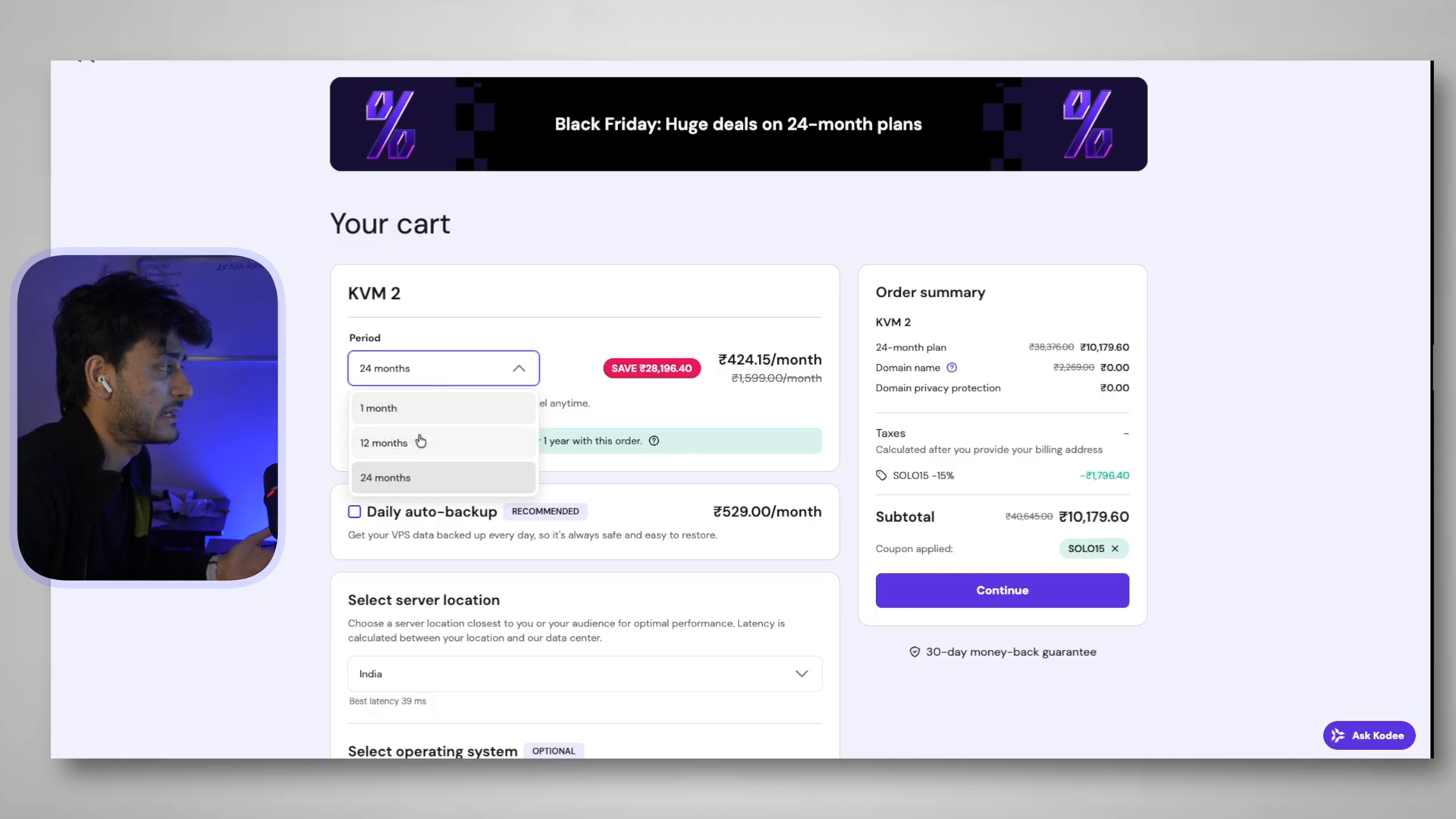
click(419, 446)
click(991, 560)
text(SOLO10)
click(1098, 558)
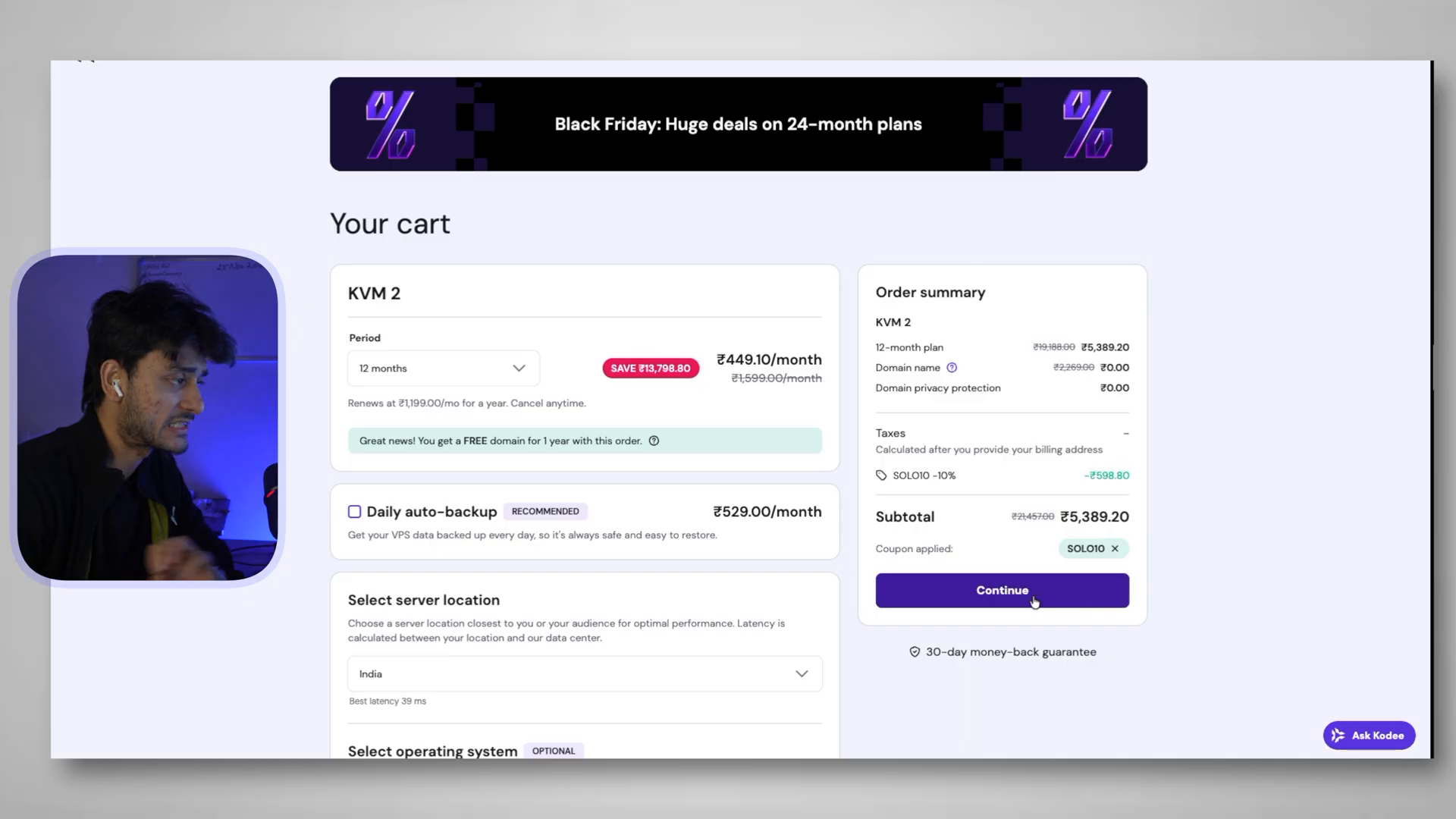
click(1029, 590)
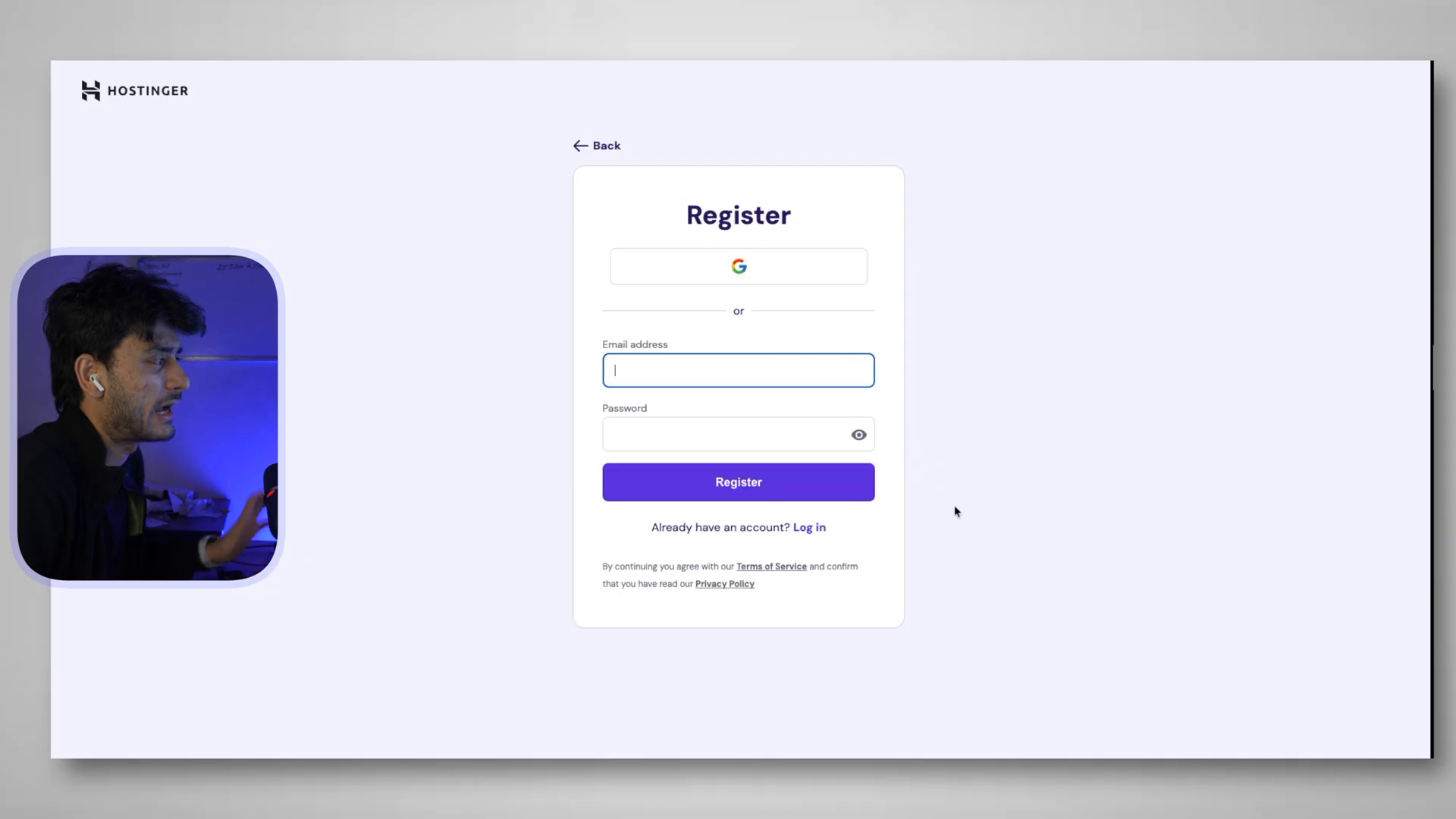
Start the guided KVM 2 VPS setup and choose India as the server location
click(551, 429)
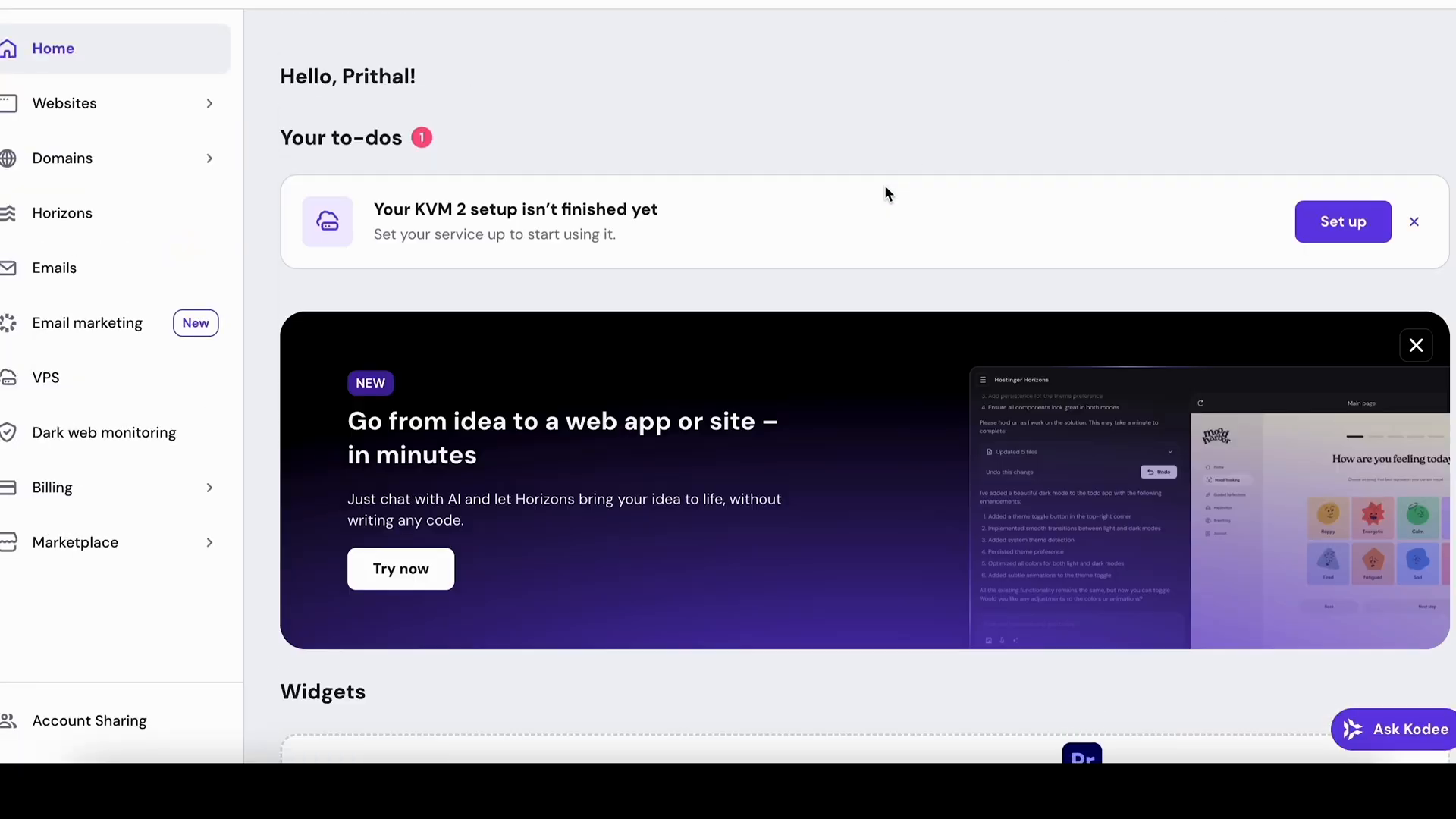
click(1338, 224)
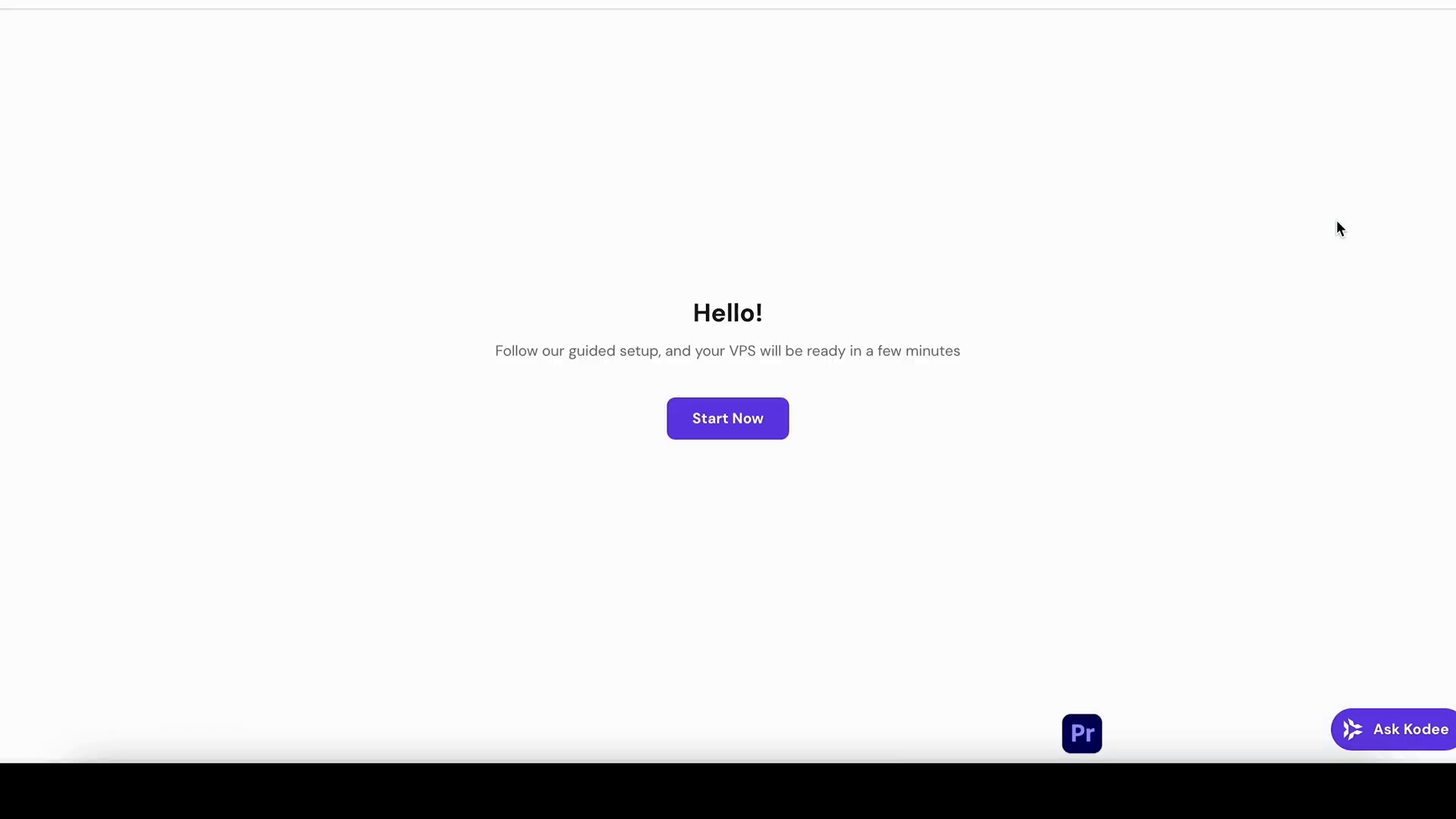
click(772, 426)
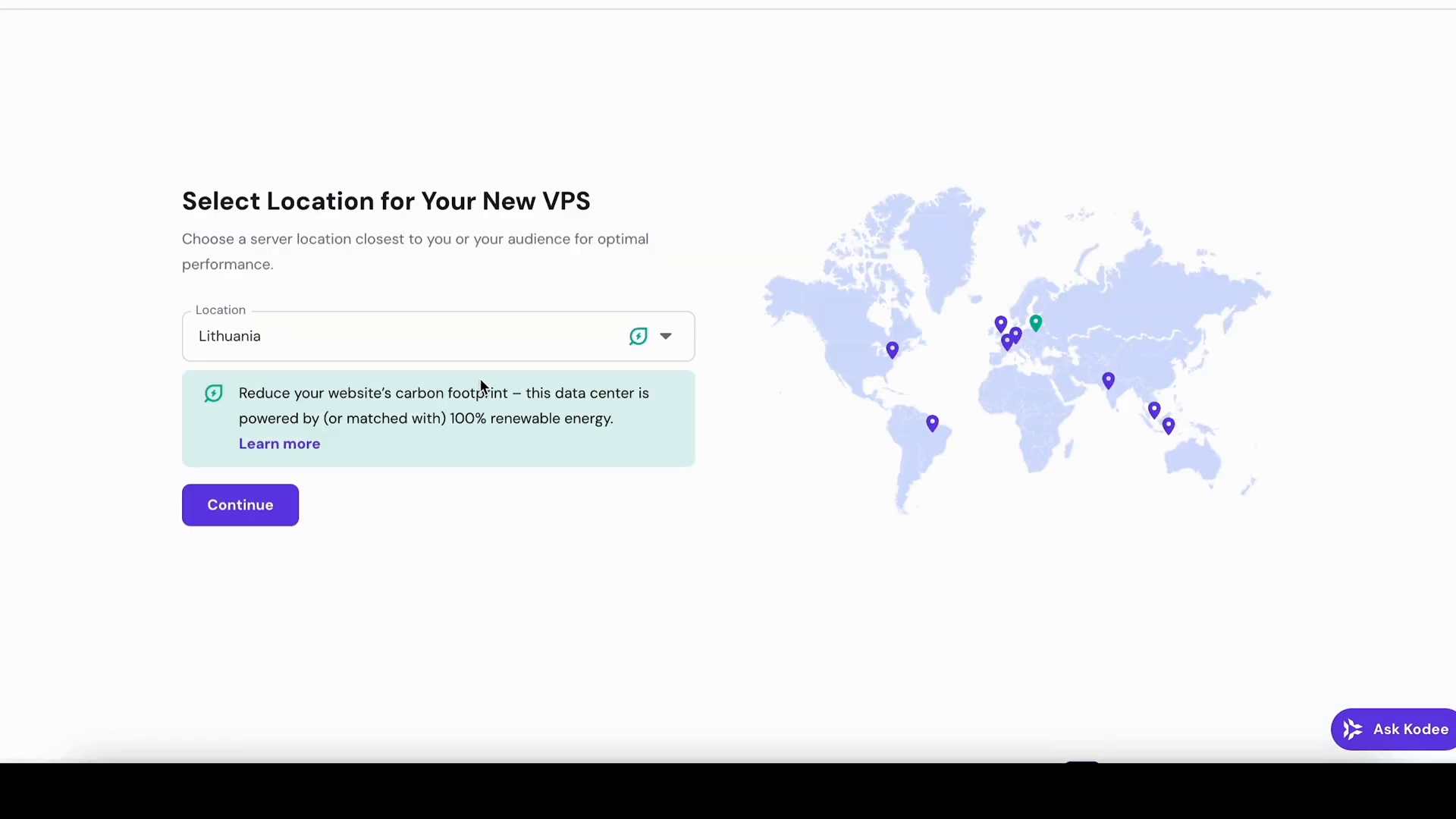
click(498, 355)
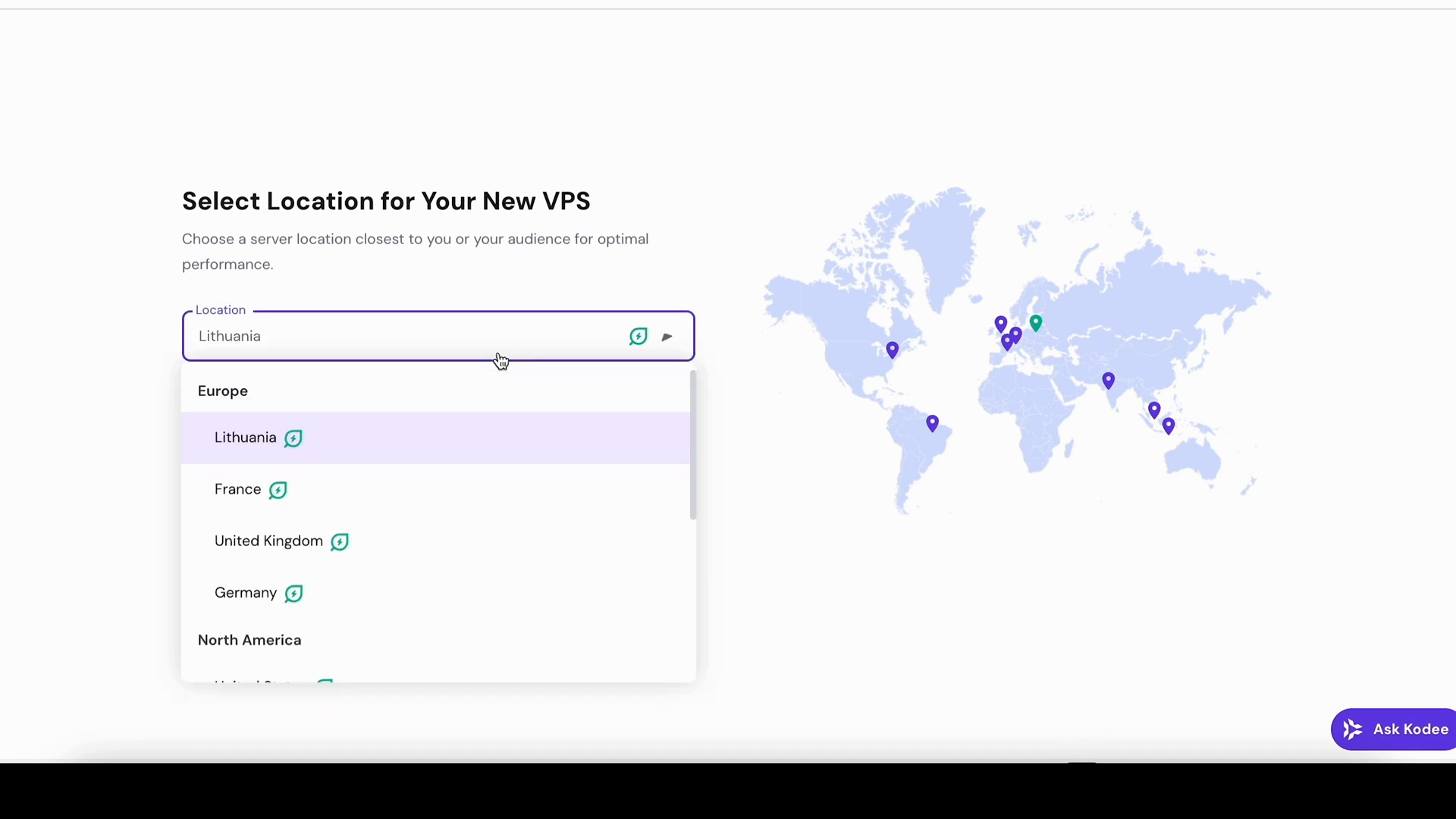
scroll(299, 572, down, 4)
click(299, 571)
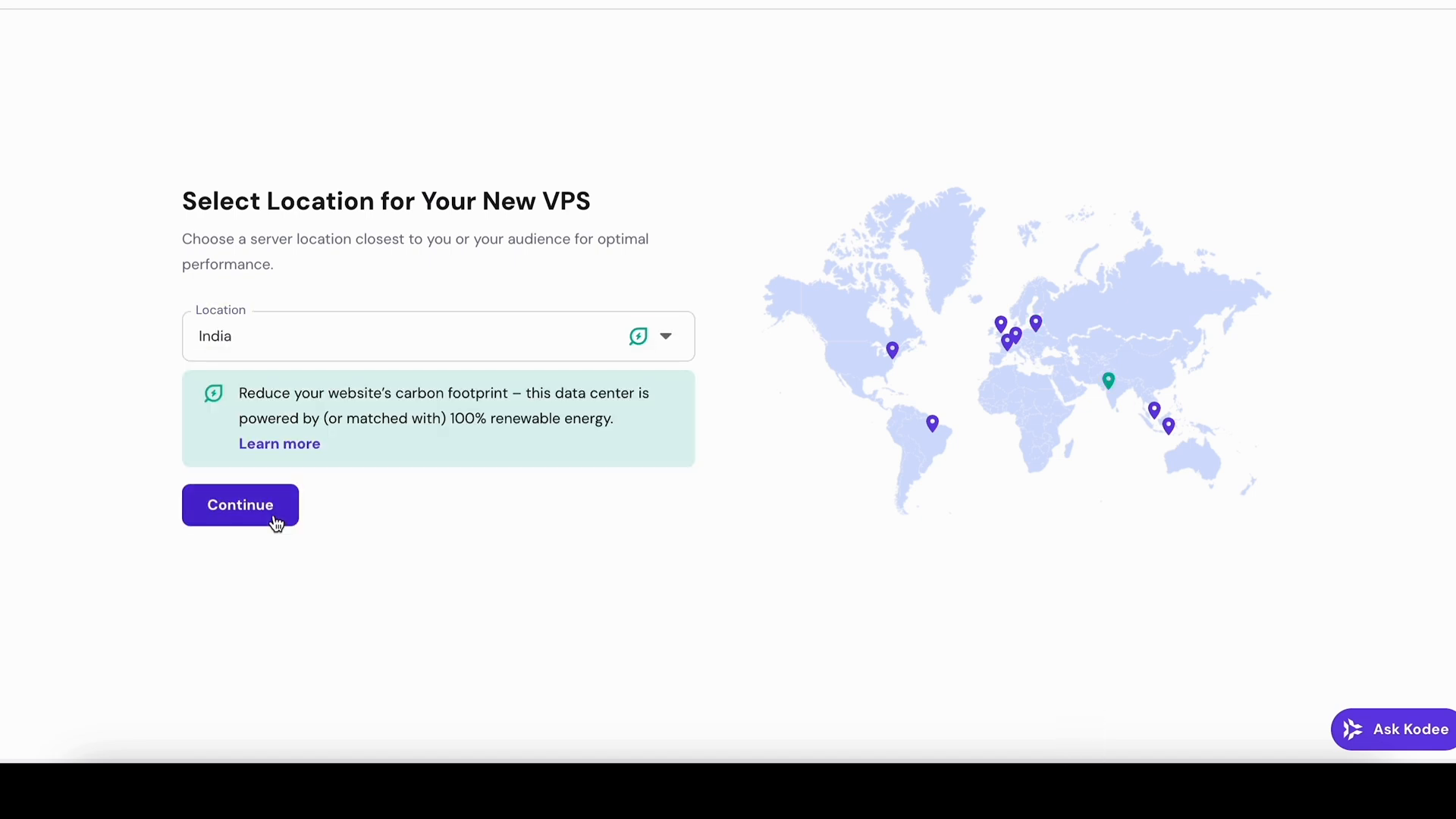
click(276, 521)
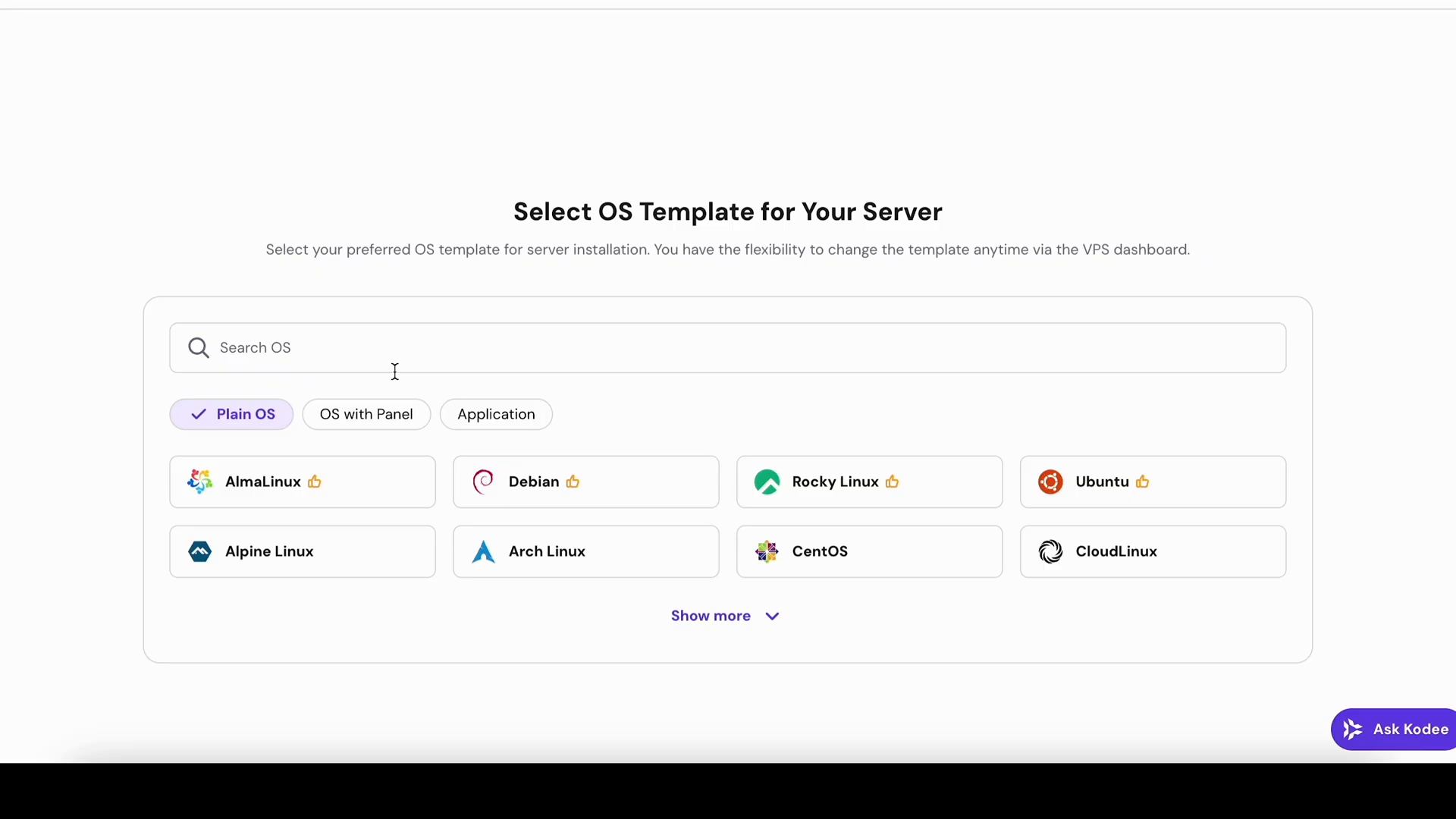
Search the OS templates for 'n8n' and select the n8n application template
click(366, 414)
click(250, 410)
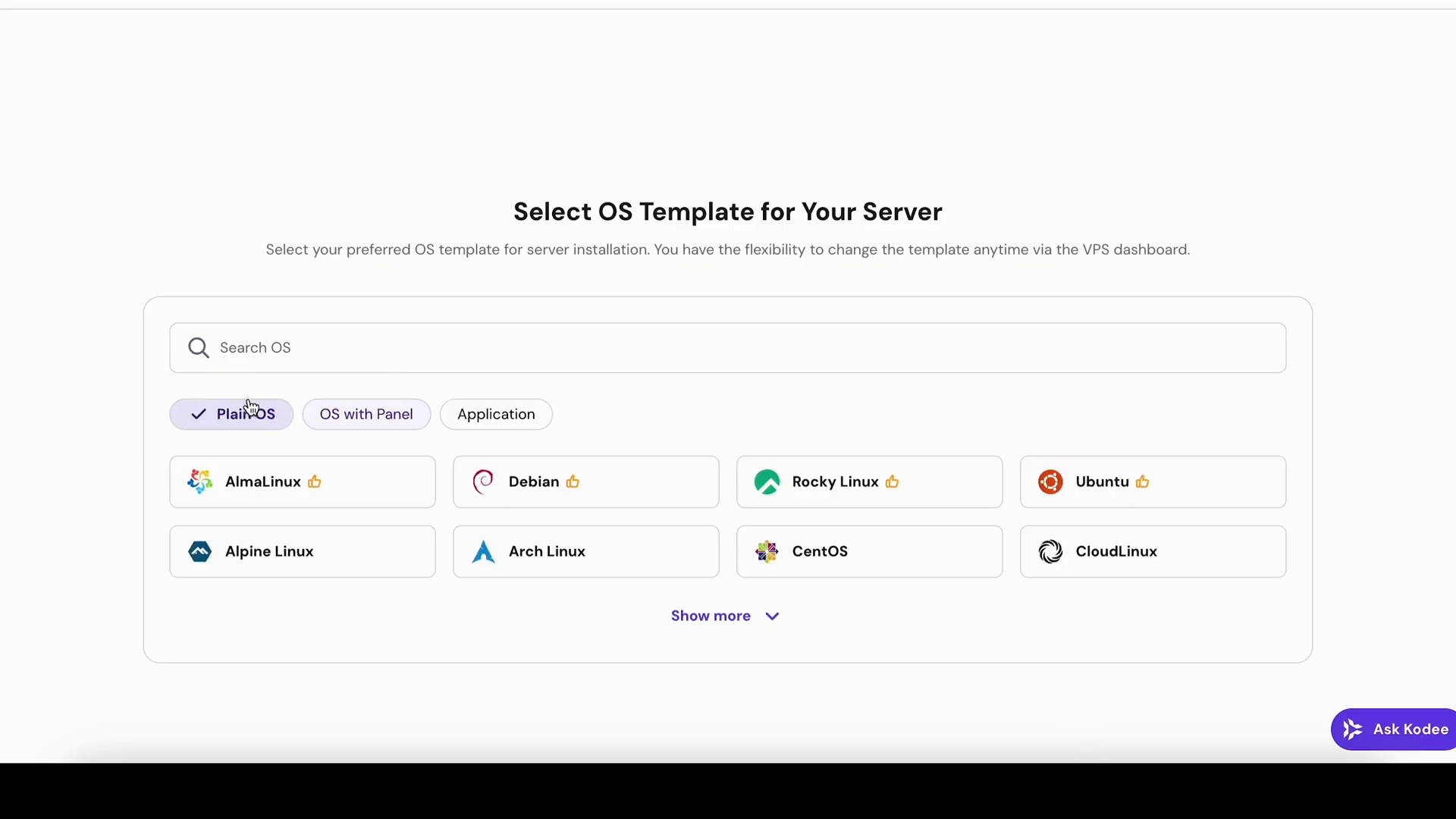
click(279, 367)
text(n8n)
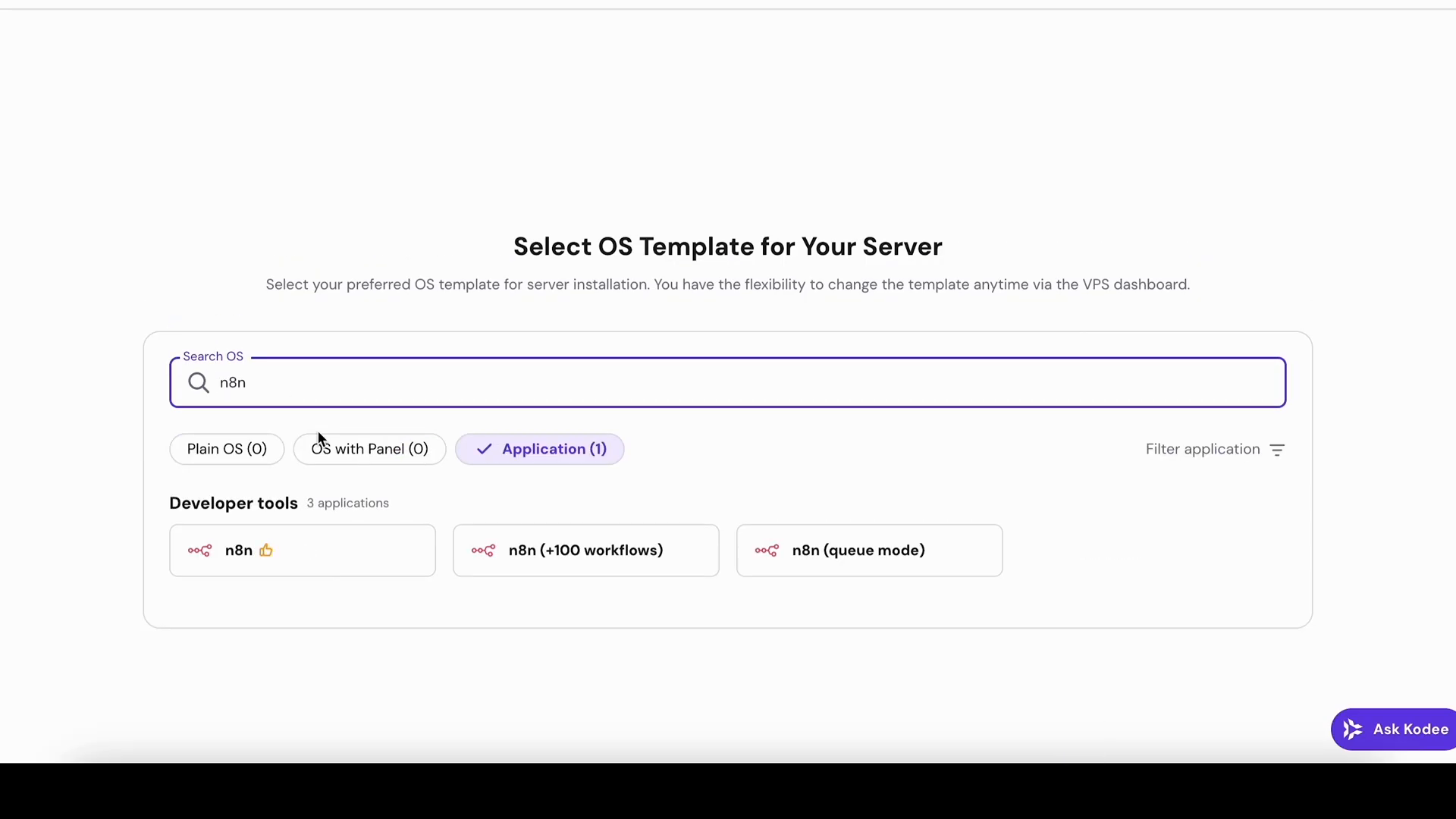
click(286, 562)
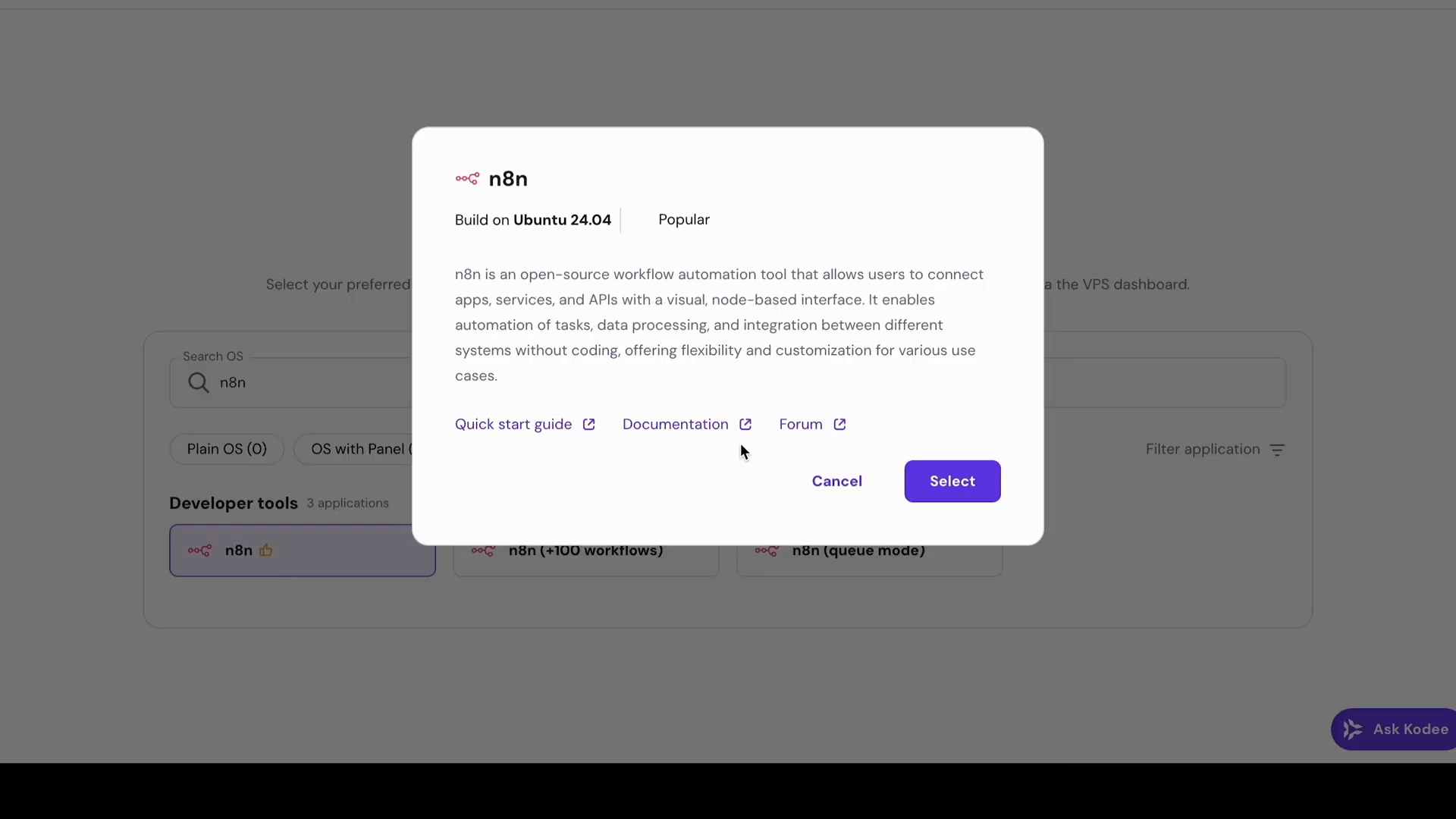
click(953, 480)
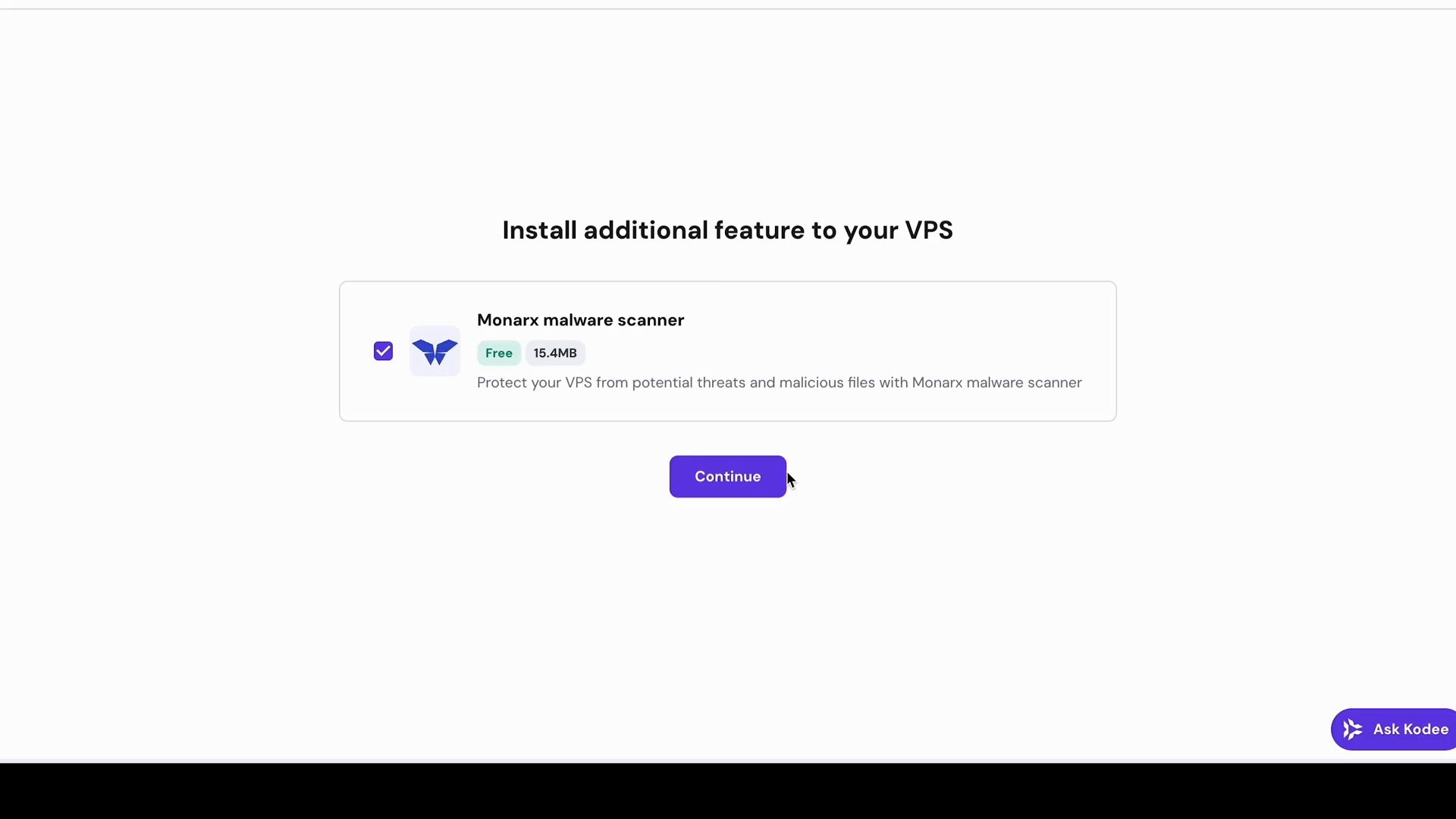
Skip extra features, set the VPS root password, and finish the setup
click(783, 476)
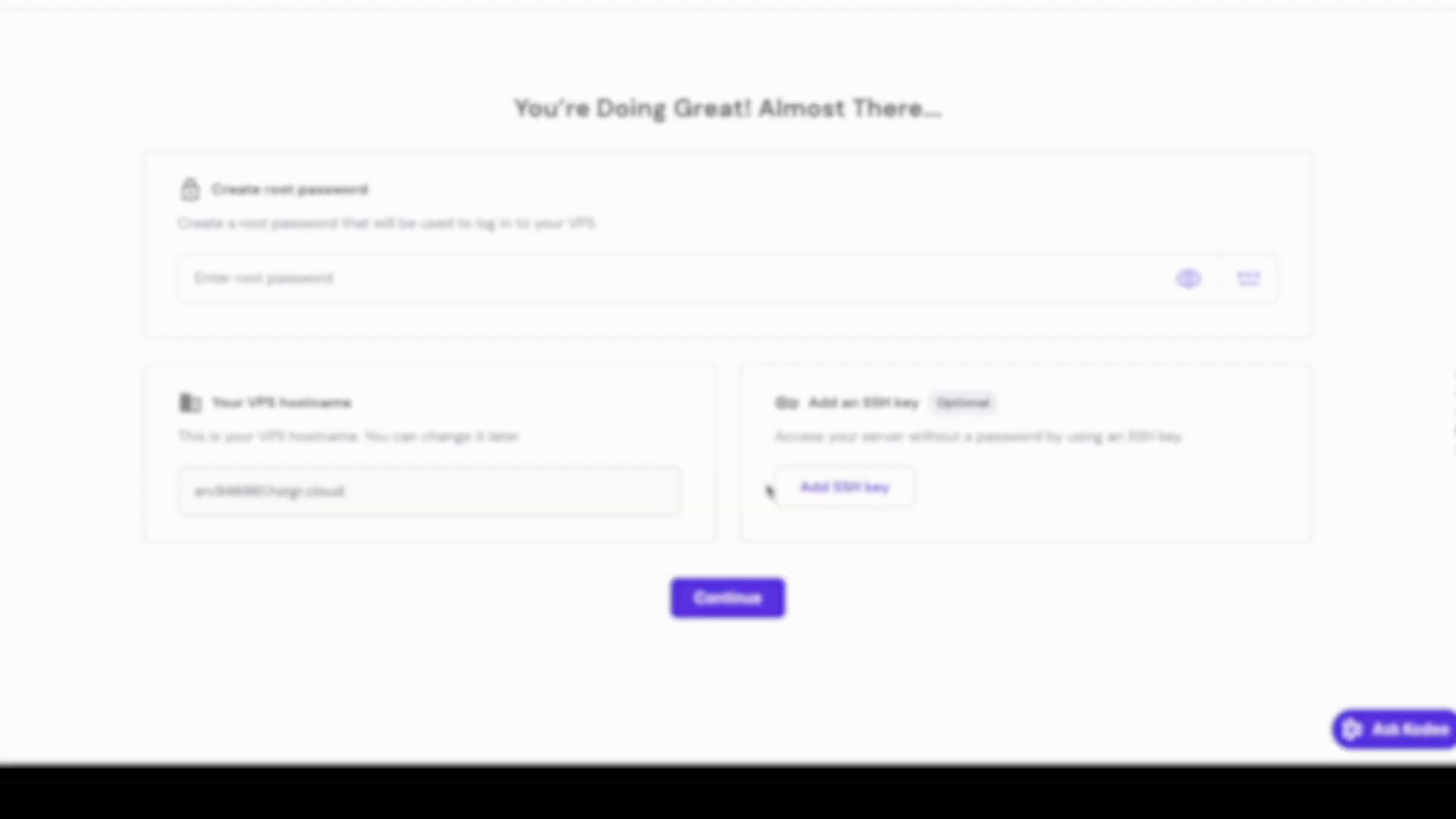
click(656, 299)
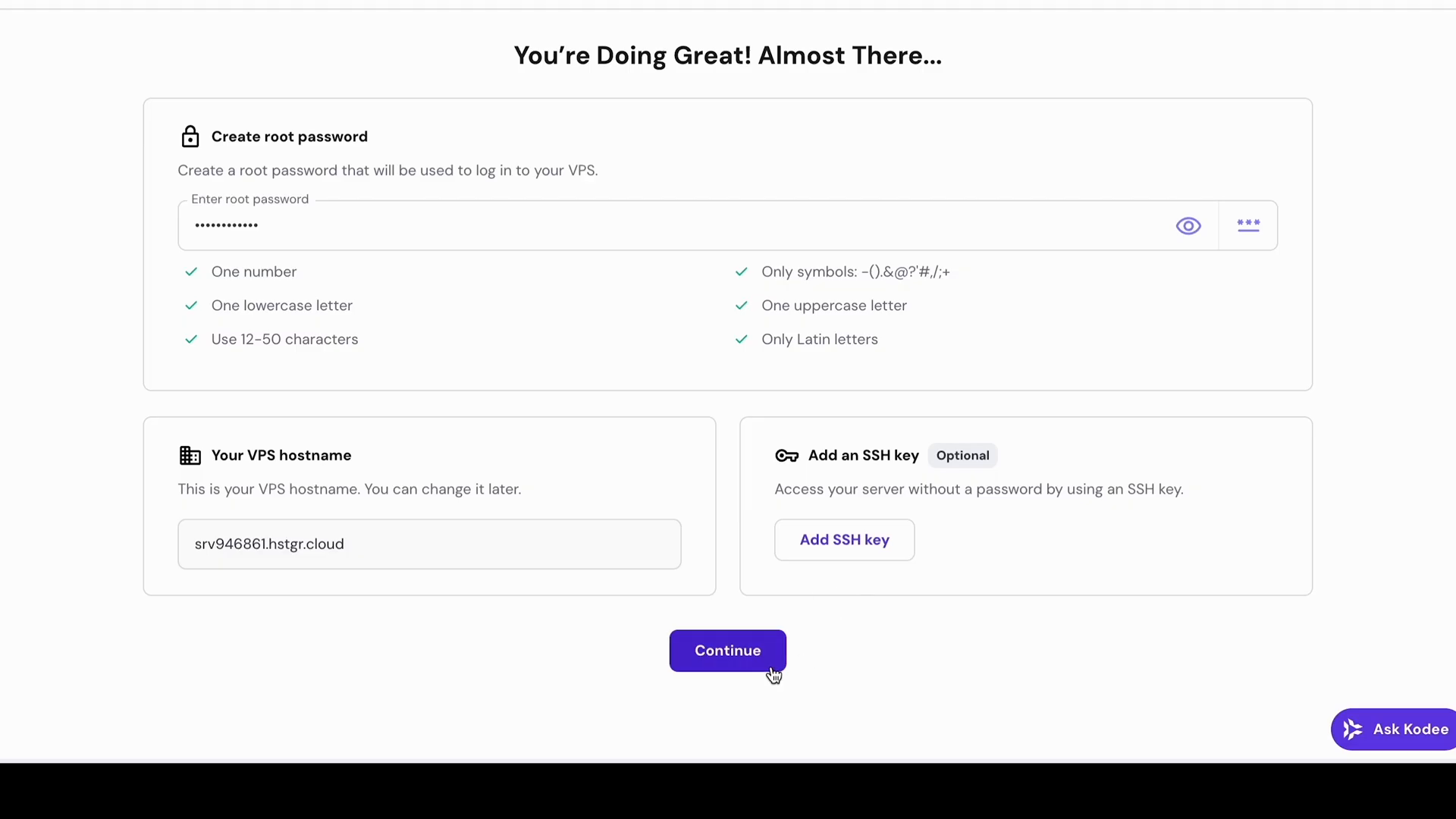
click(774, 673)
click(432, 83)
click(729, 500)
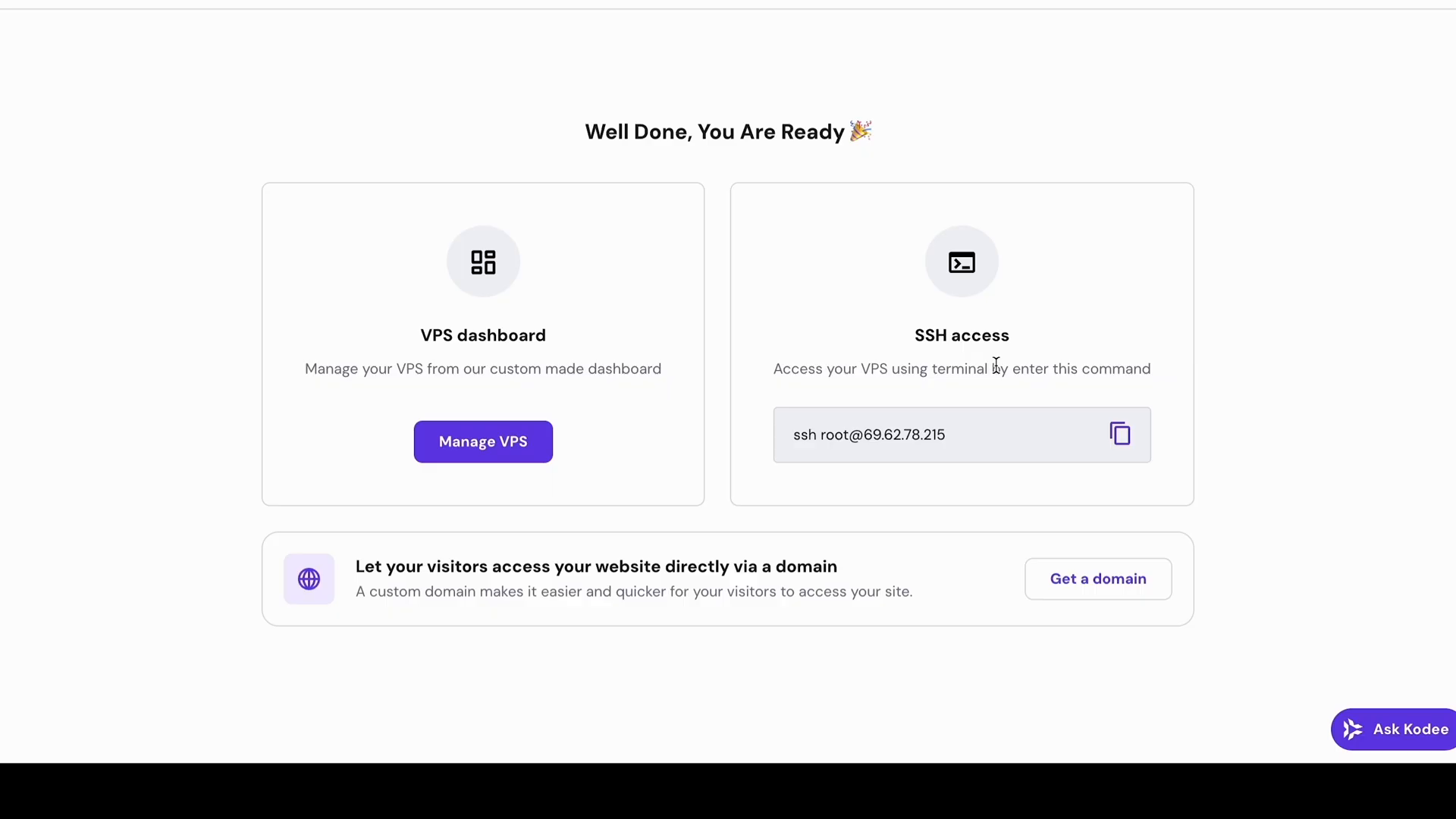
Open the VPS dashboard, submit the survey, launch n8n and autofill the owner account details
click(534, 445)
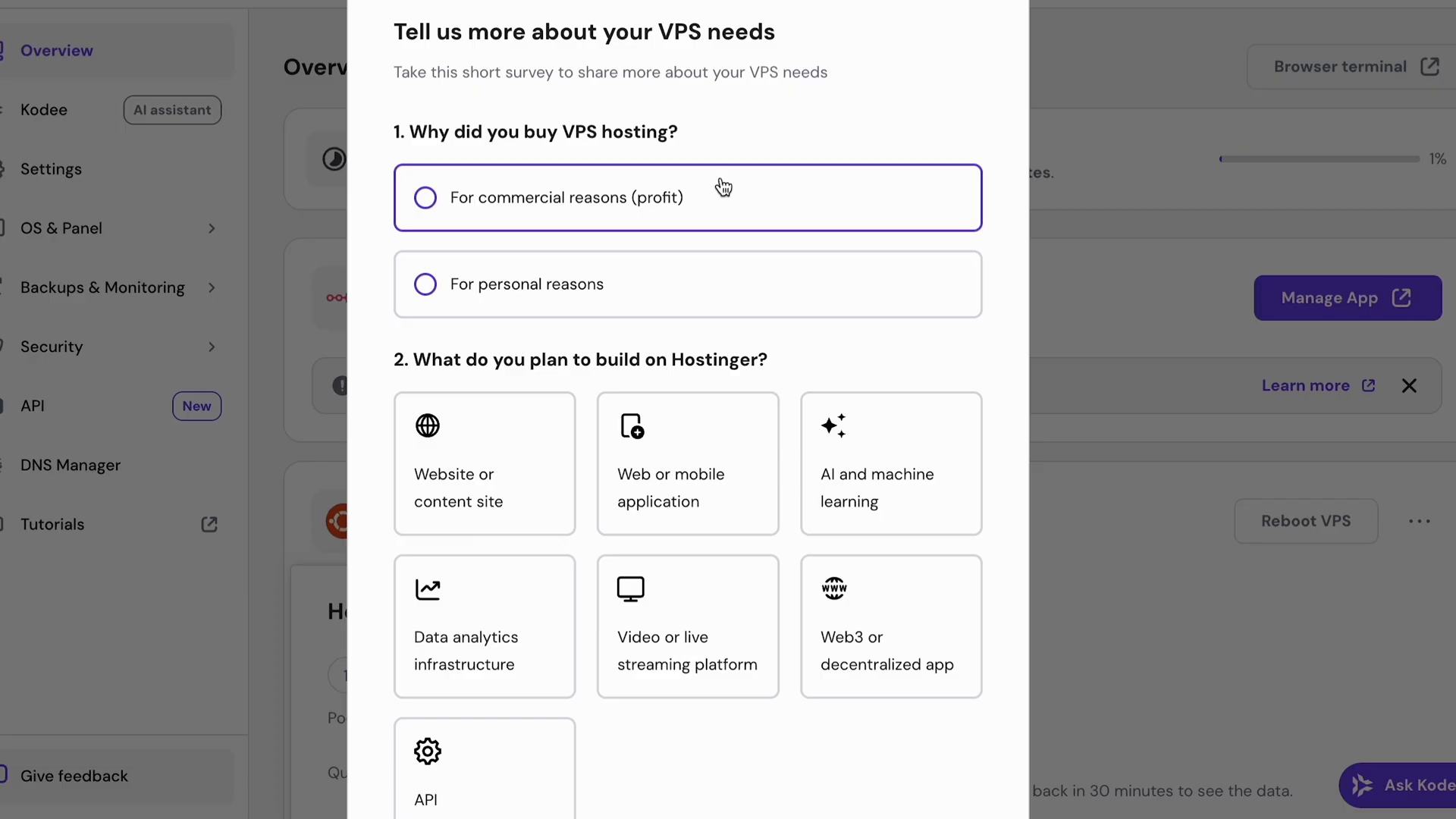
click(958, 696)
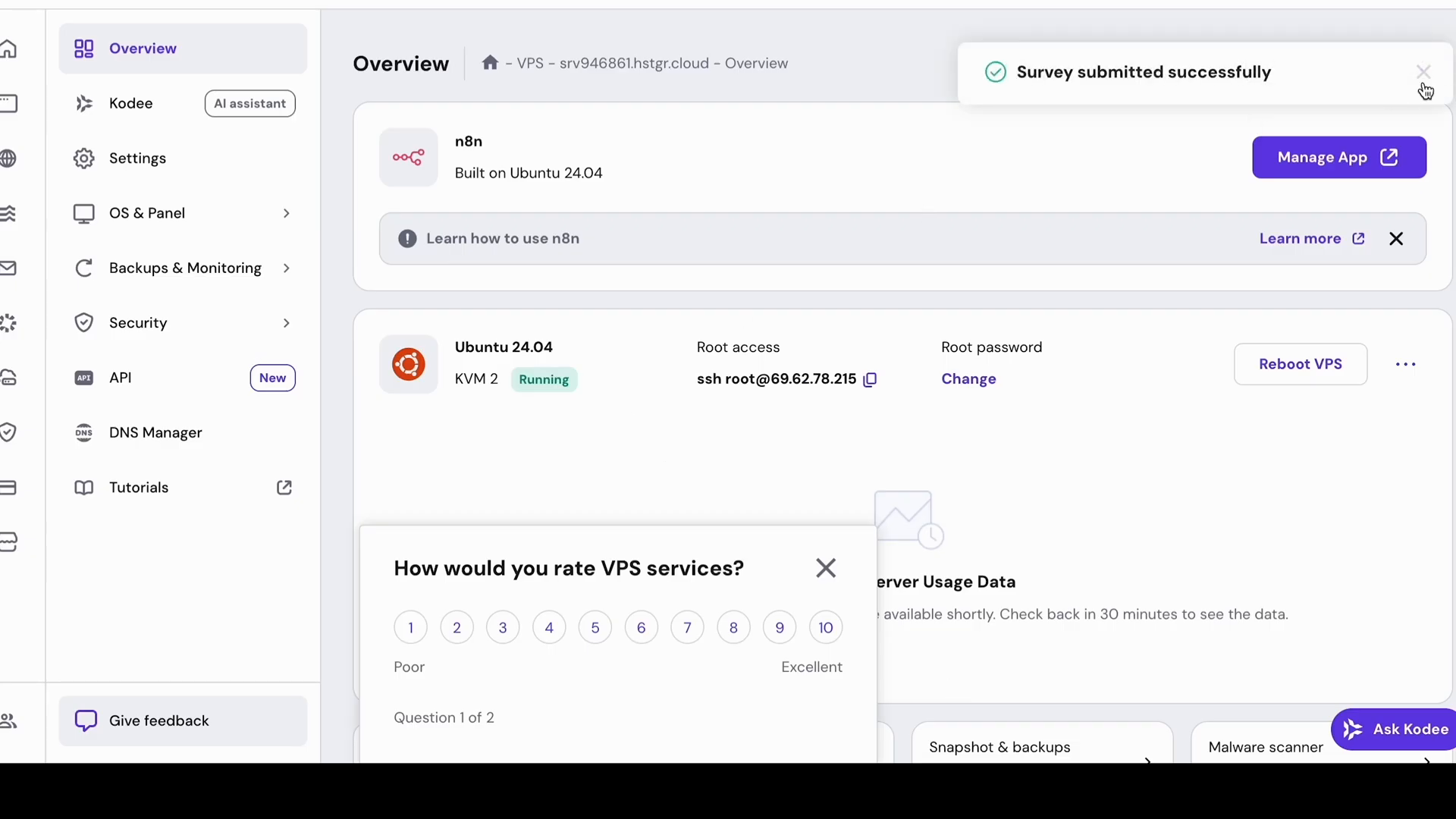
click(1321, 160)
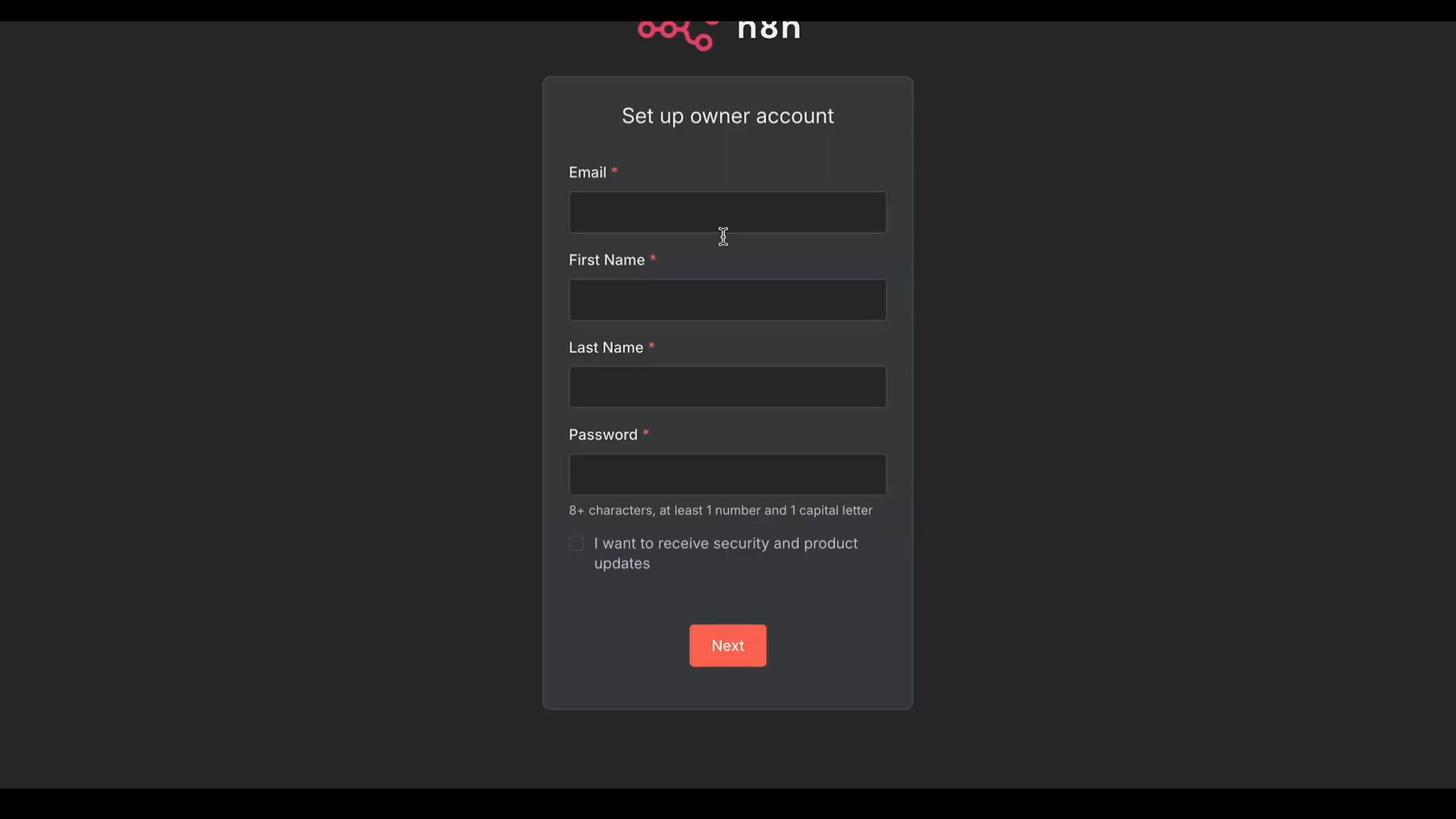
click(666, 204)
click(733, 271)
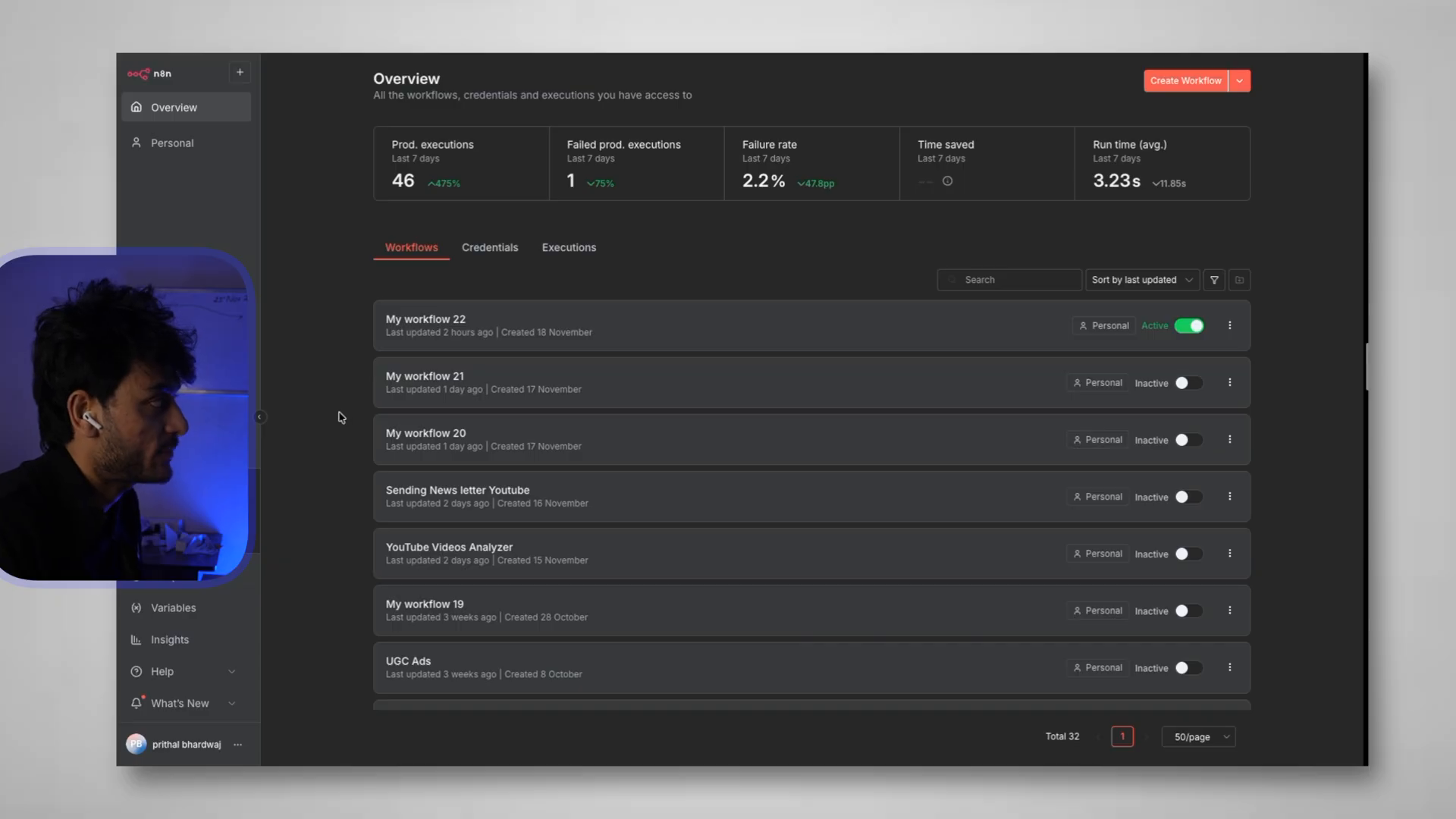
Create a new workflow starting with the 'On chat message' trigger
click(1213, 84)
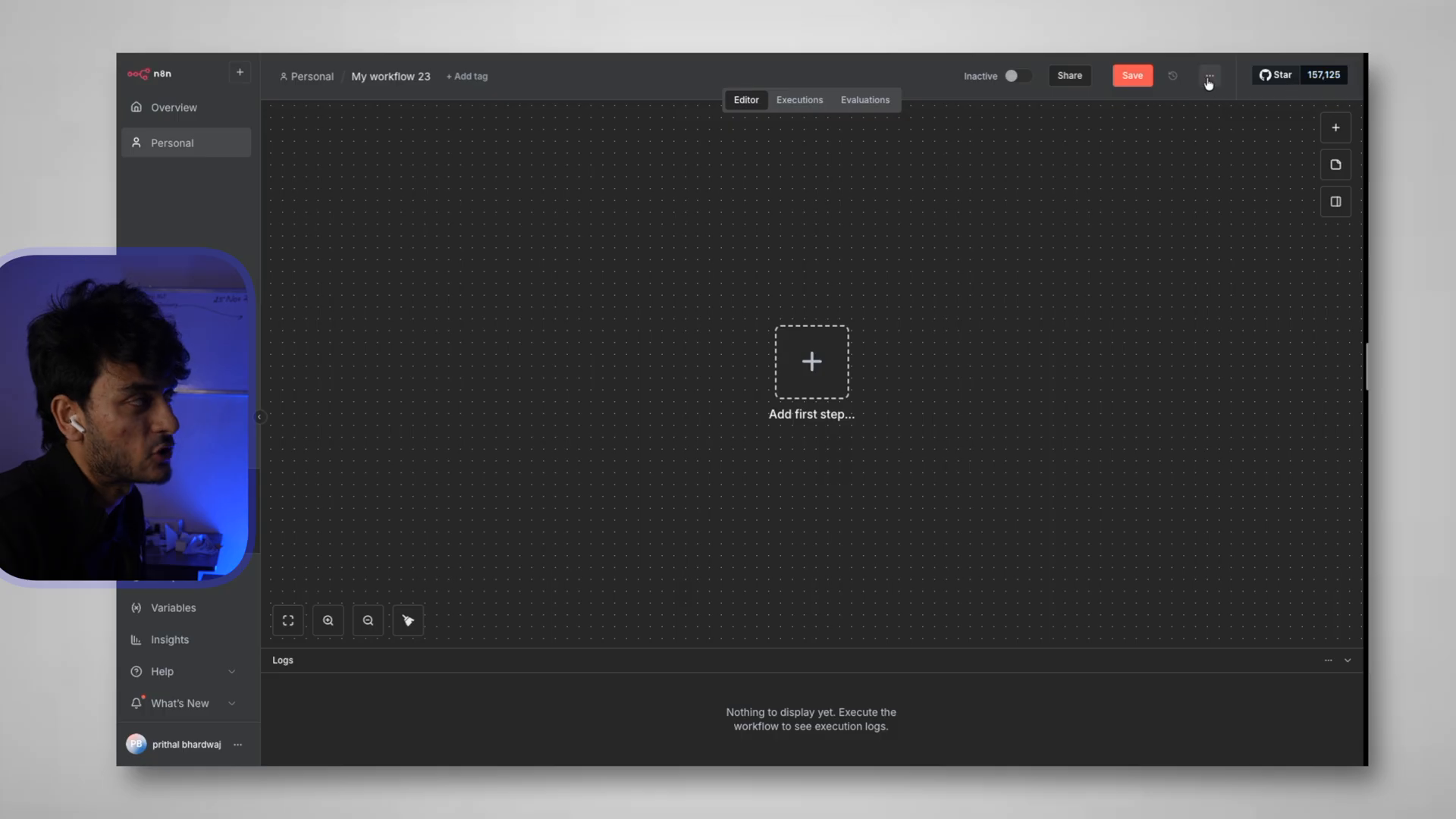
click(1209, 76)
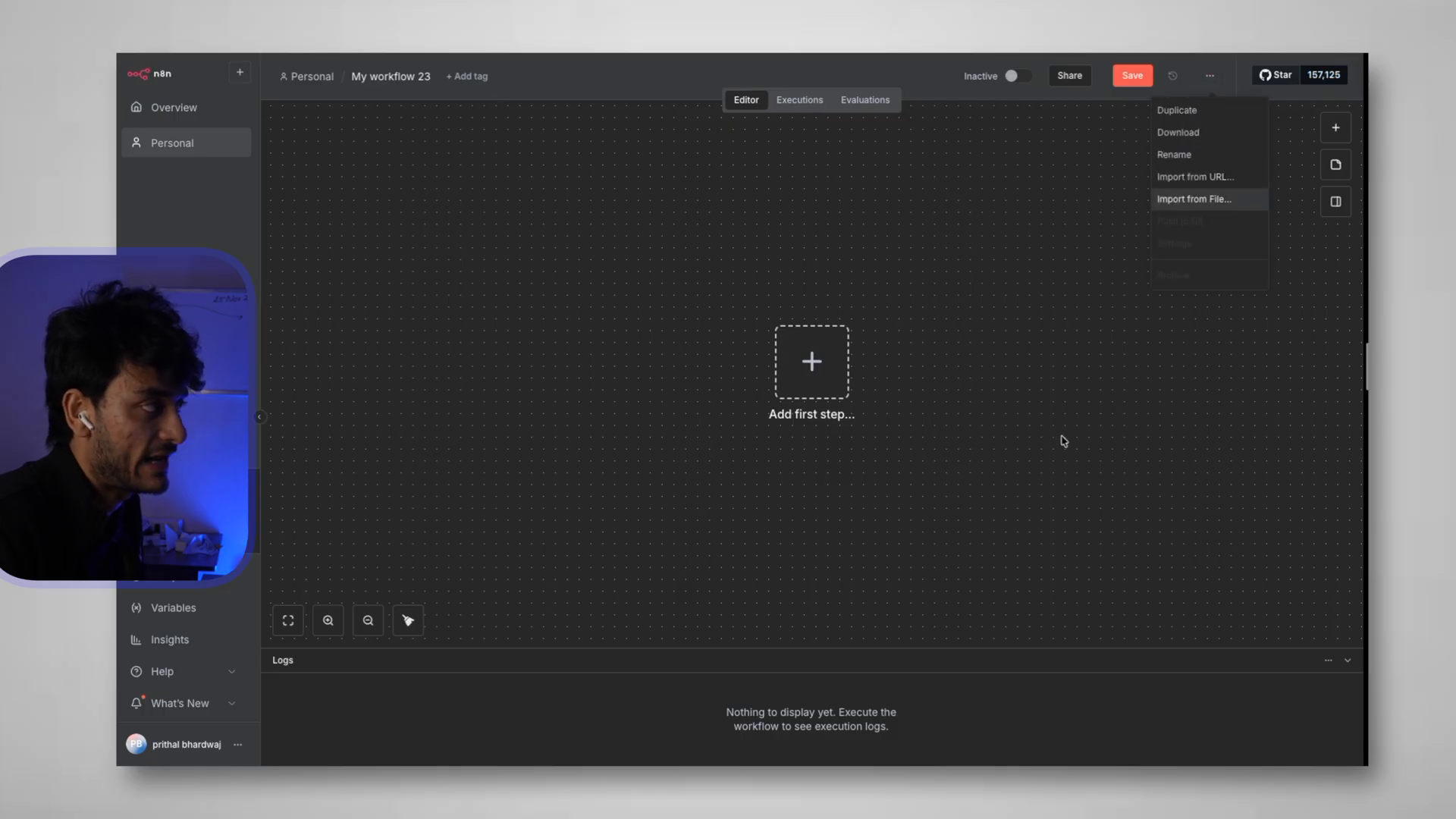
click(992, 411)
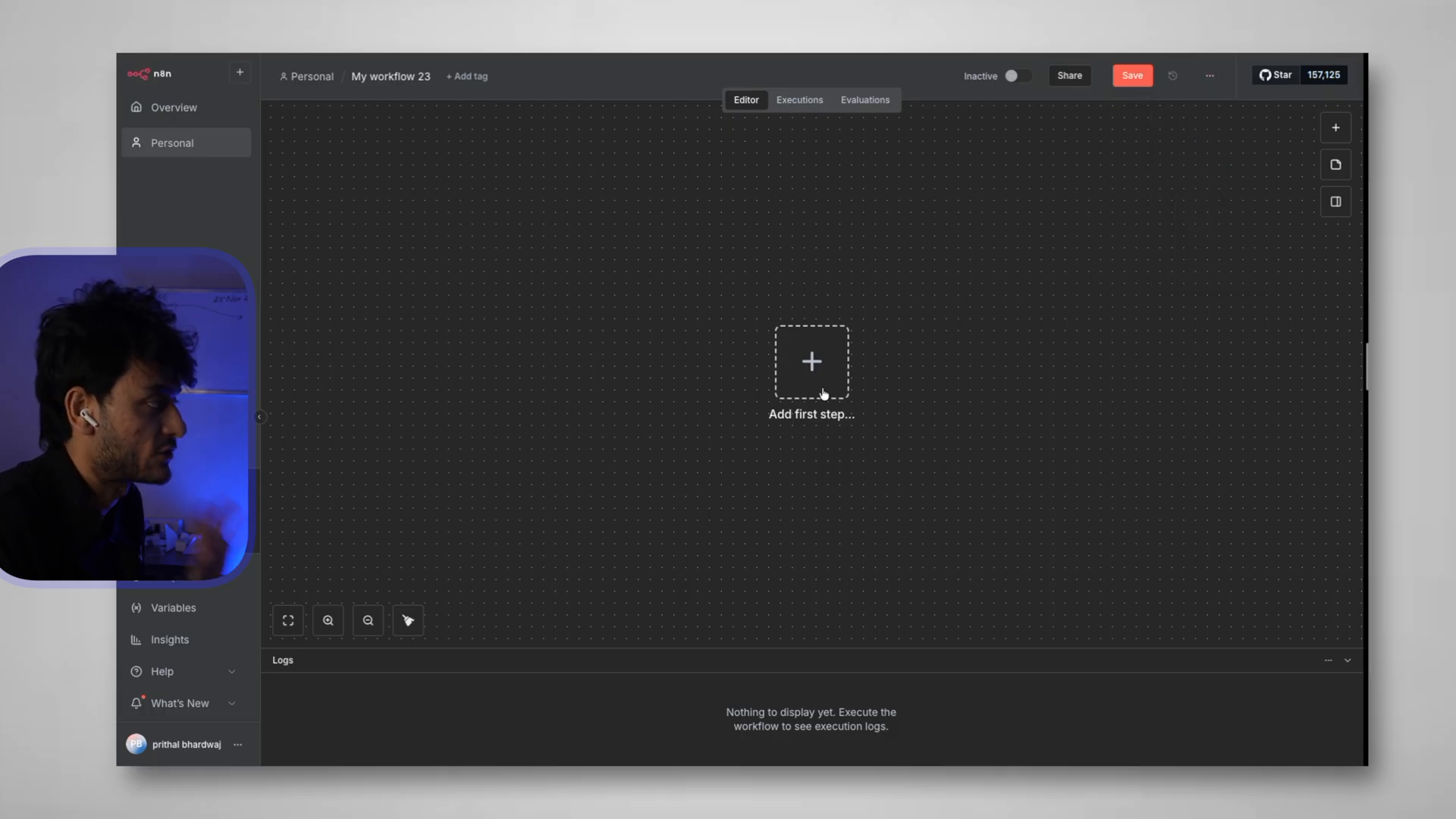
scroll(1009, 361, down, 3)
key(Tab)
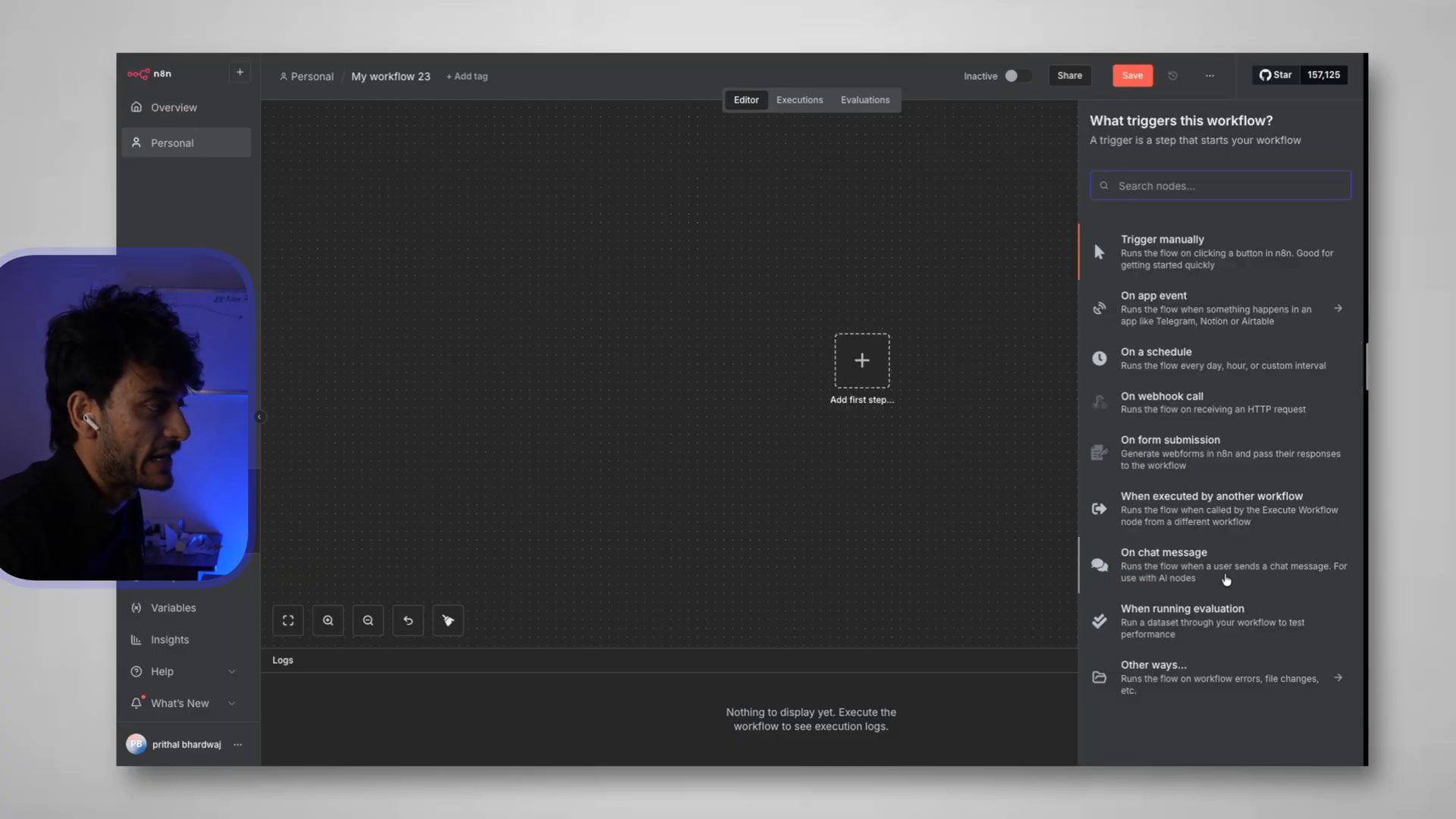
click(1218, 565)
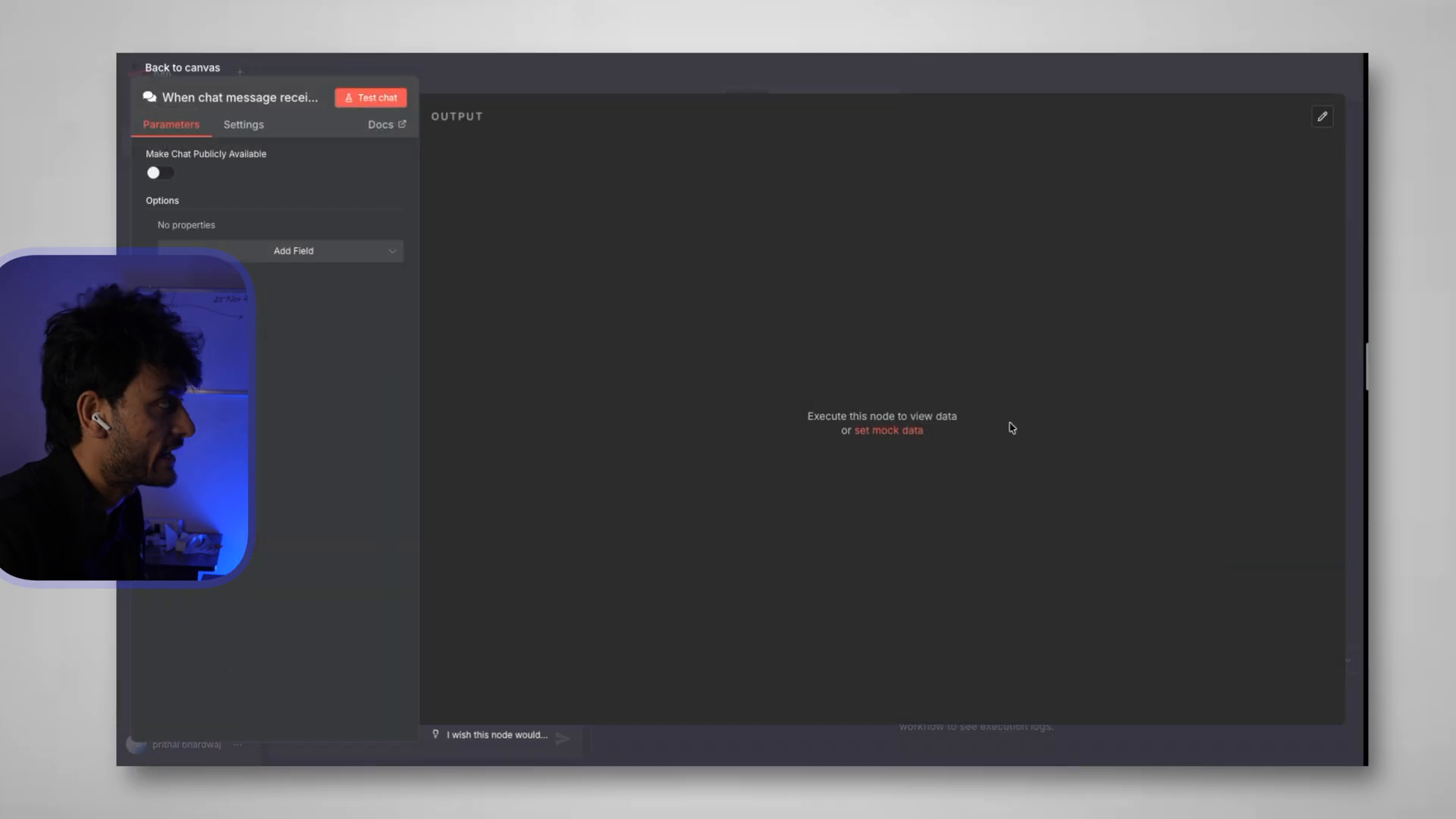
click(181, 70)
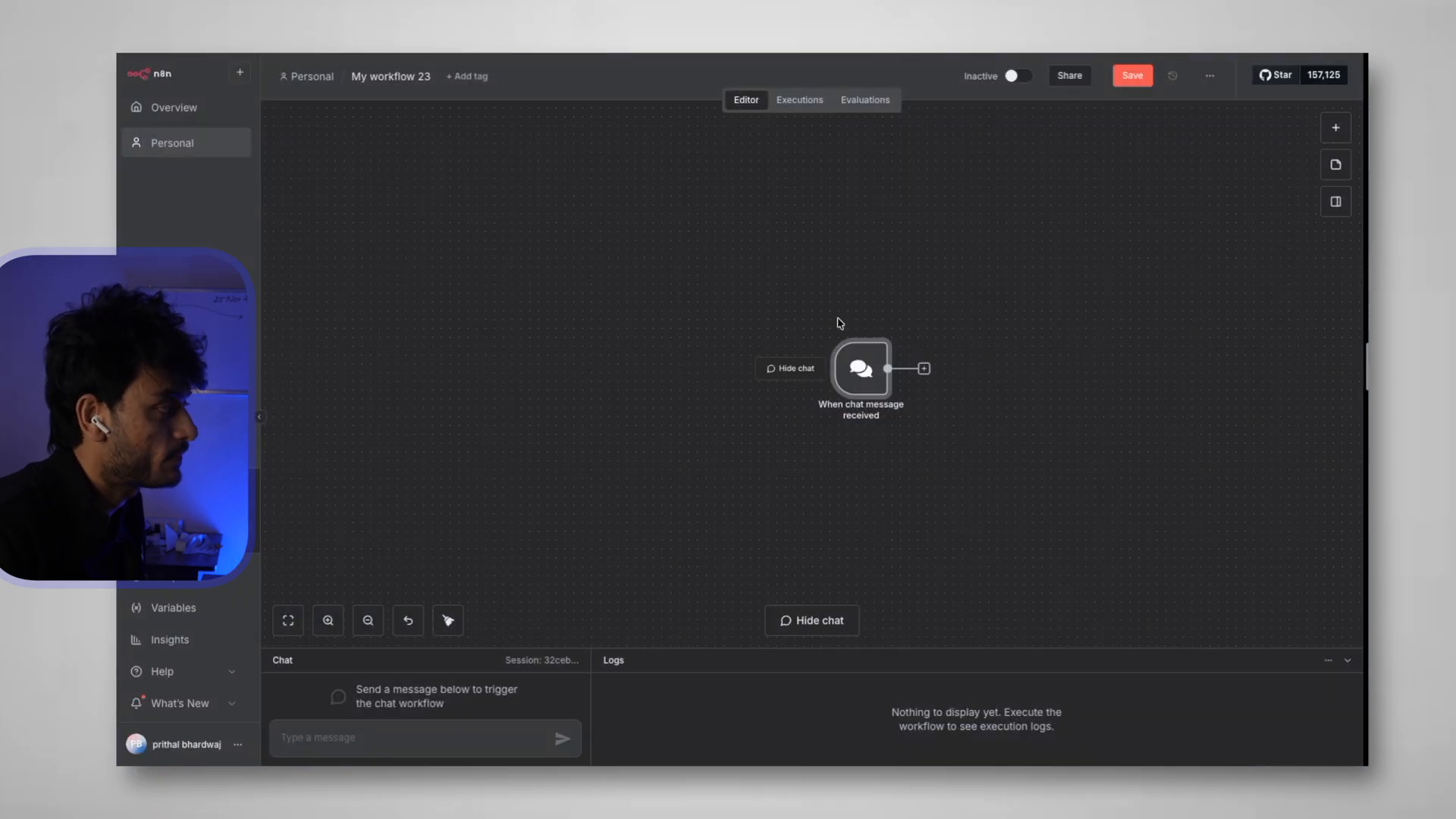
Connect an AI Agent after the chat trigger and bring up its chat model choices
scroll(841, 351, right, 2)
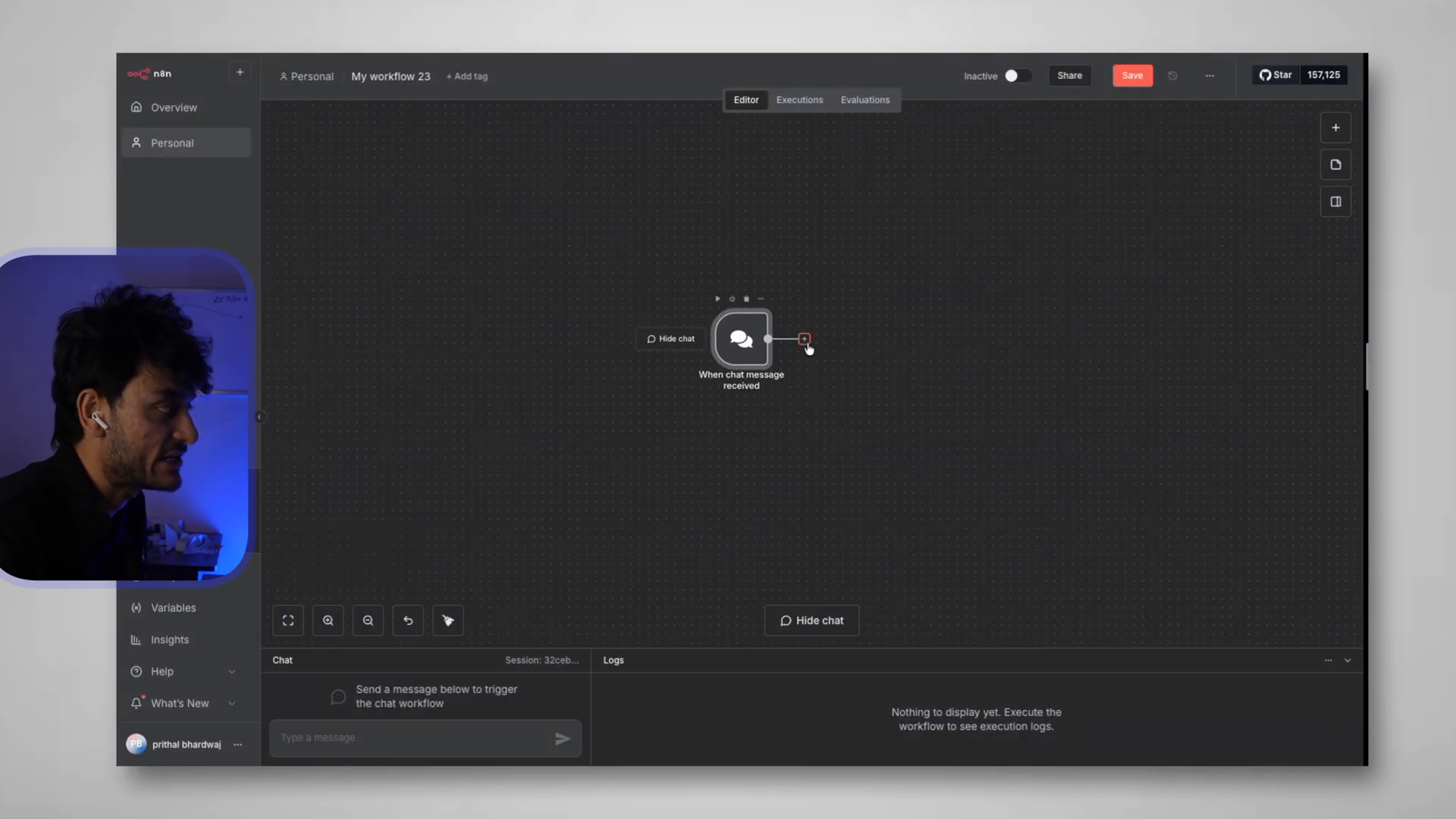
click(805, 340)
text(ai agent)
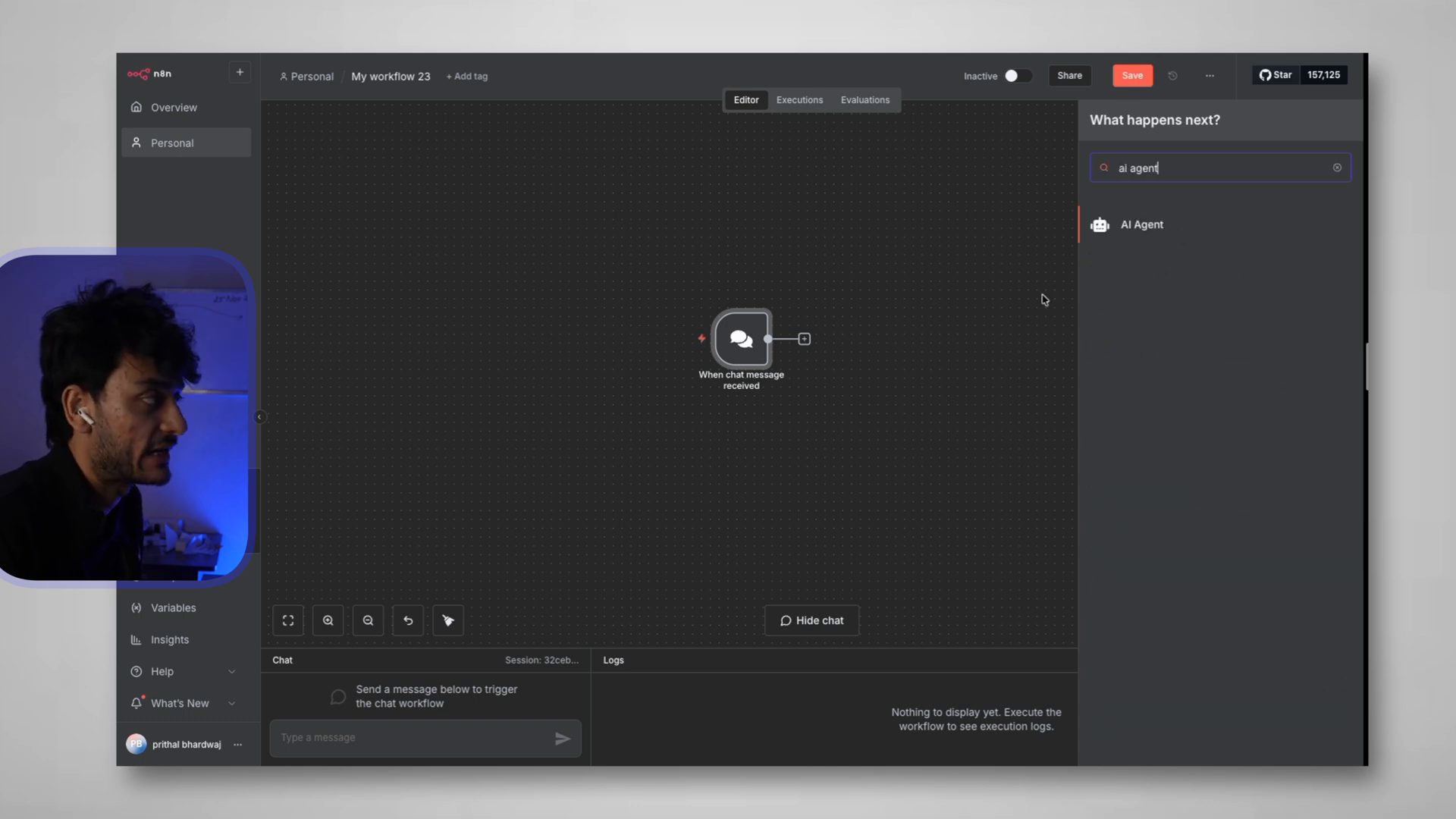
click(1142, 225)
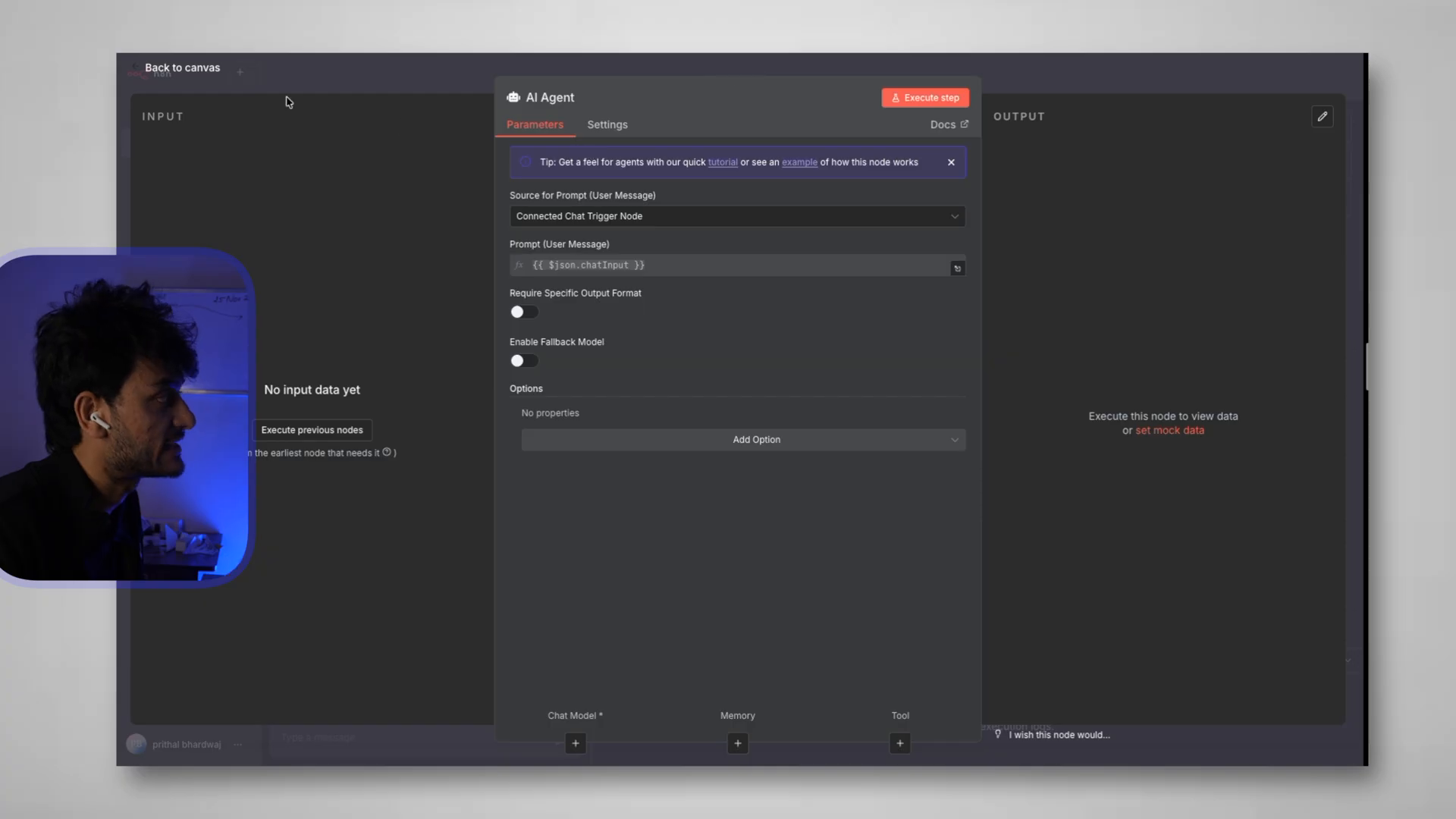
click(204, 77)
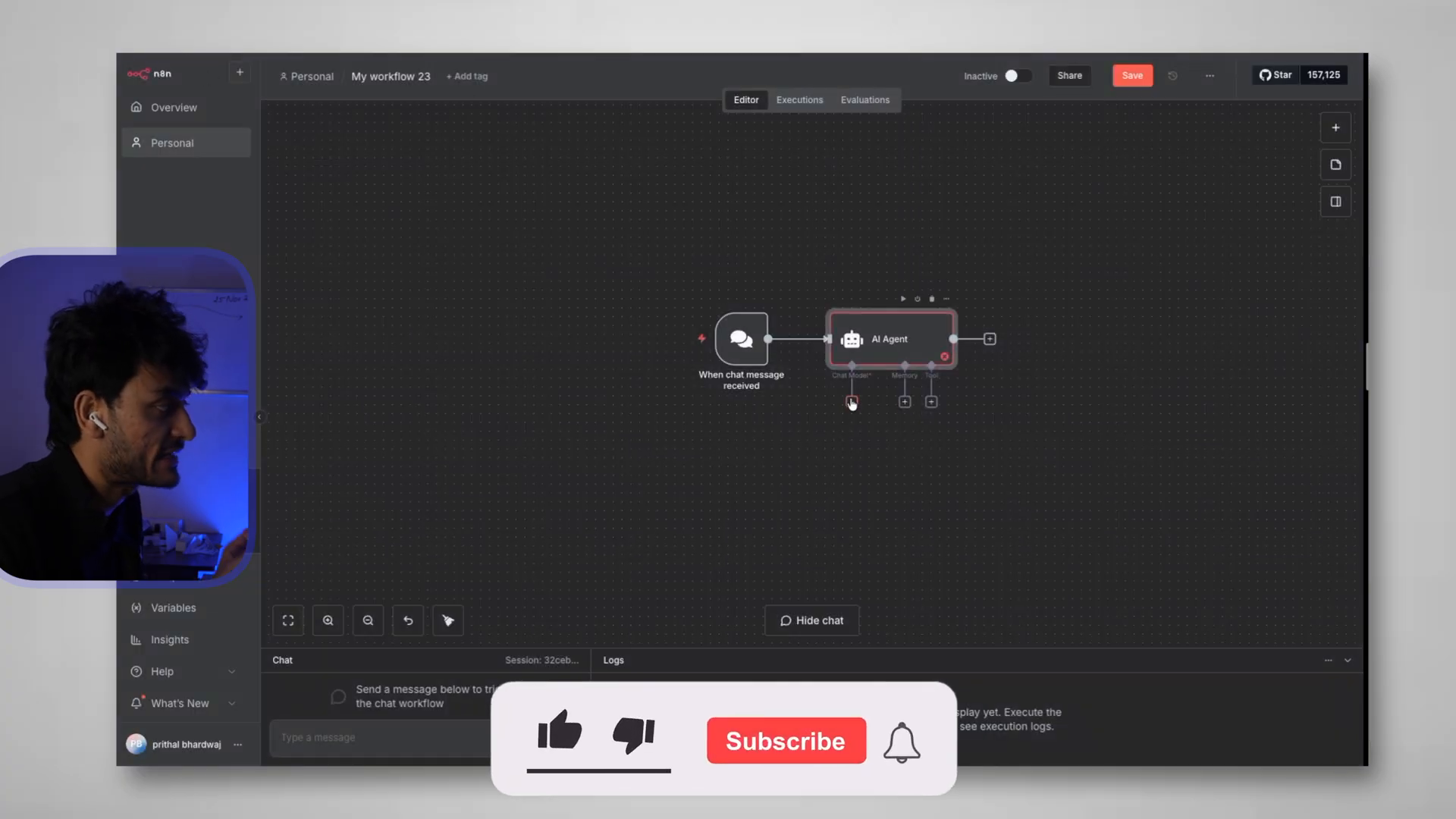
click(851, 402)
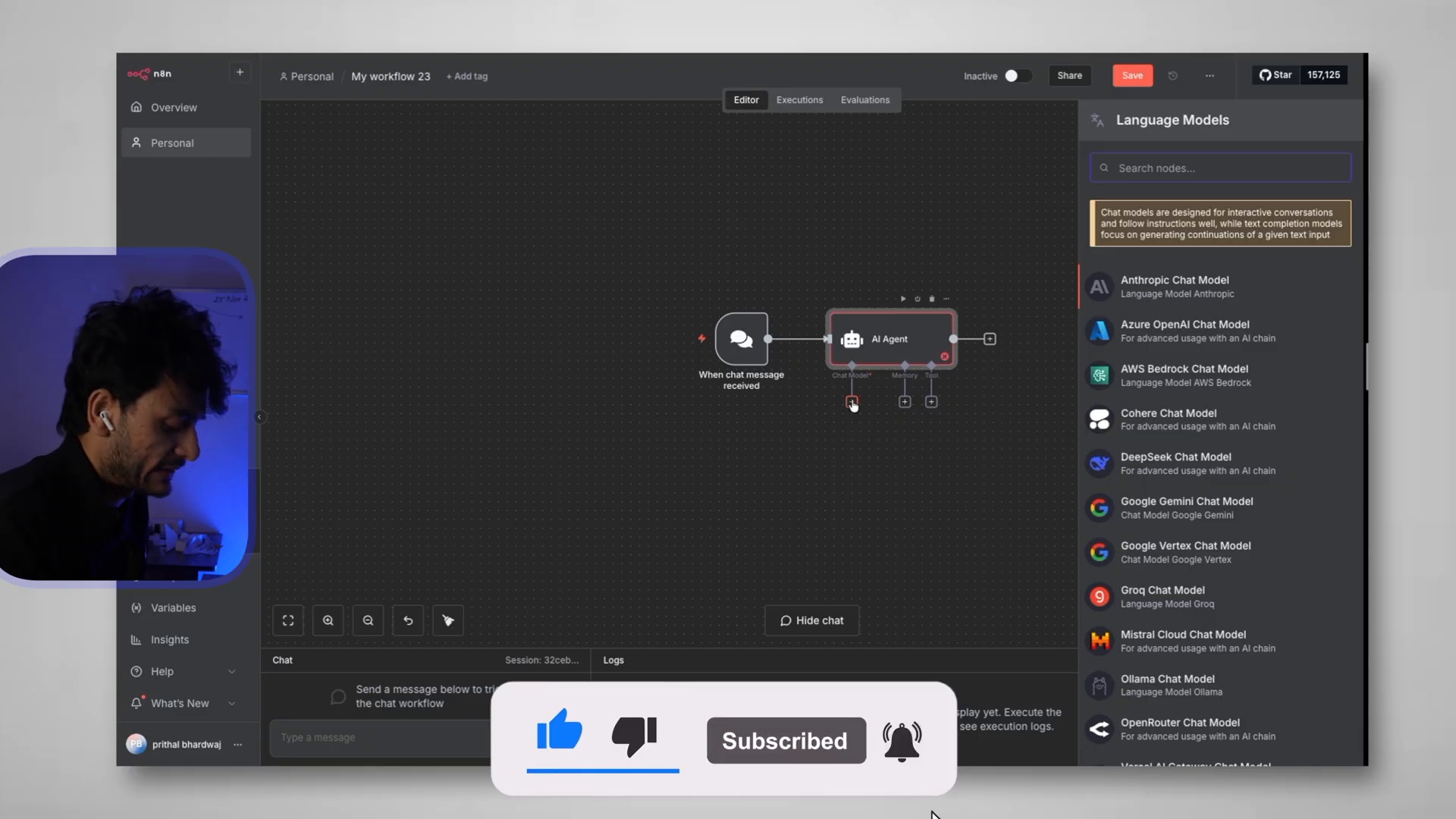
Attach an OpenAI Chat Model (gpt-4.1-mini) to the AI Agent with a new OpenAI credential
text(open)
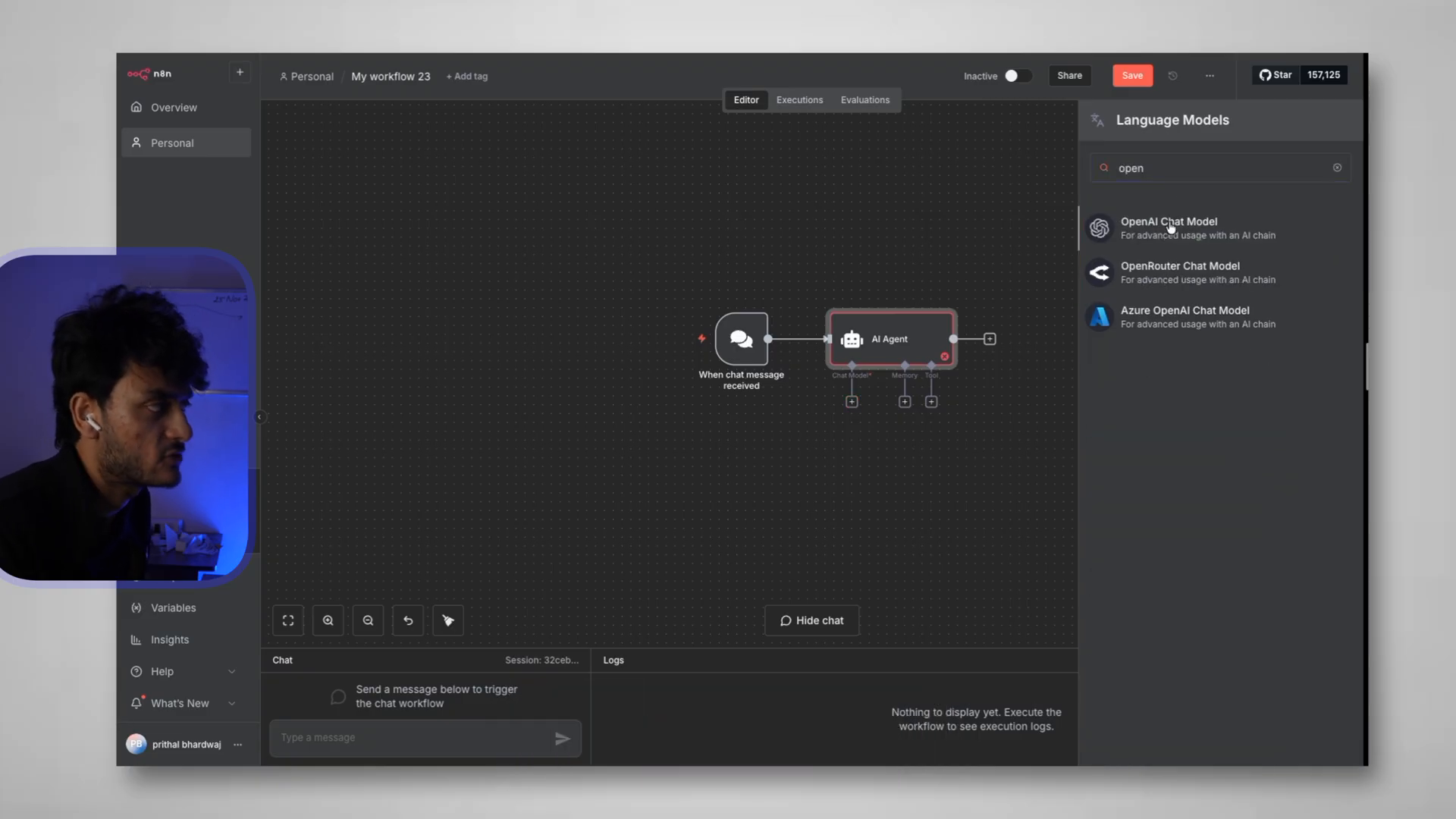
click(1171, 226)
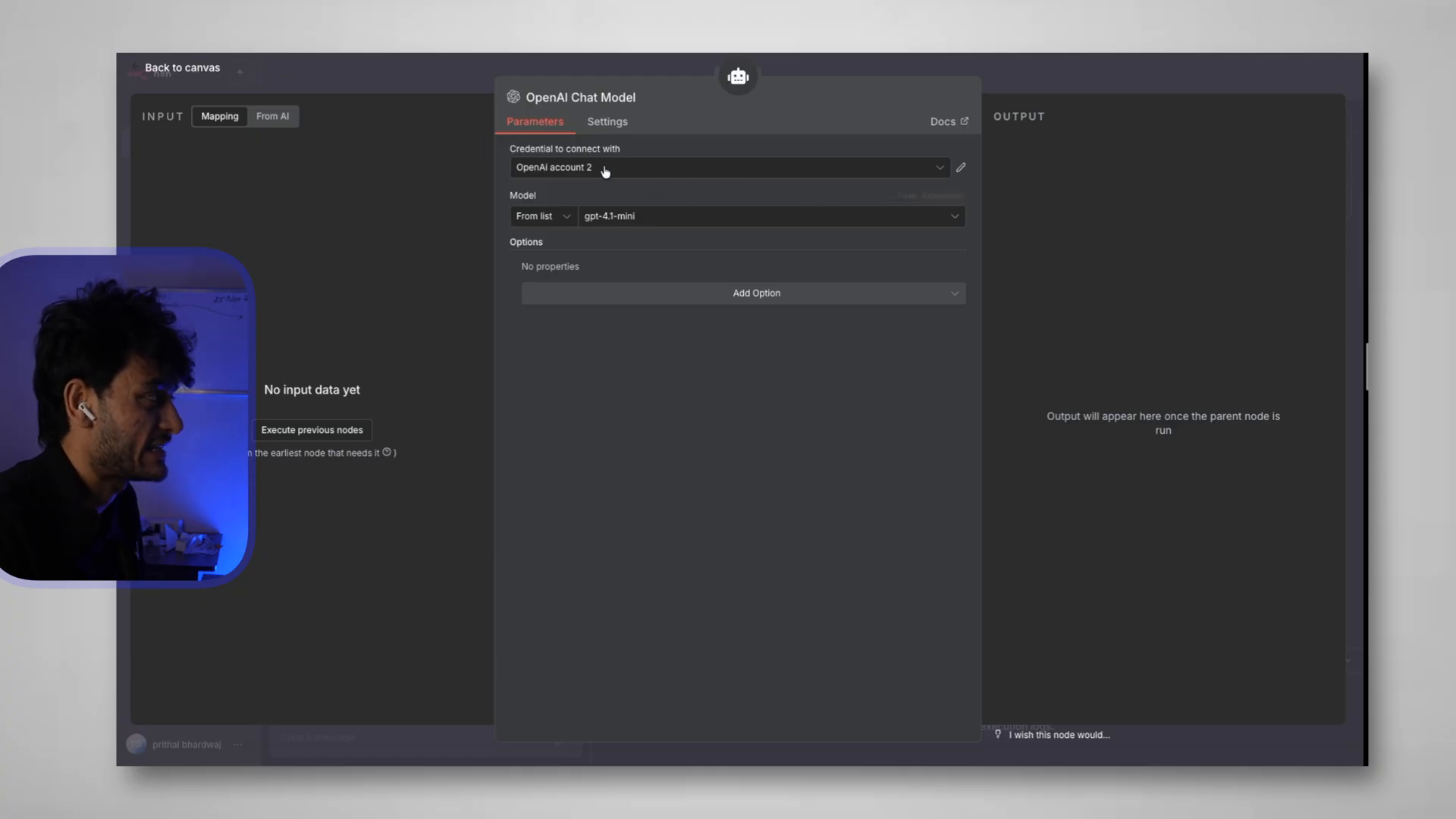
click(678, 176)
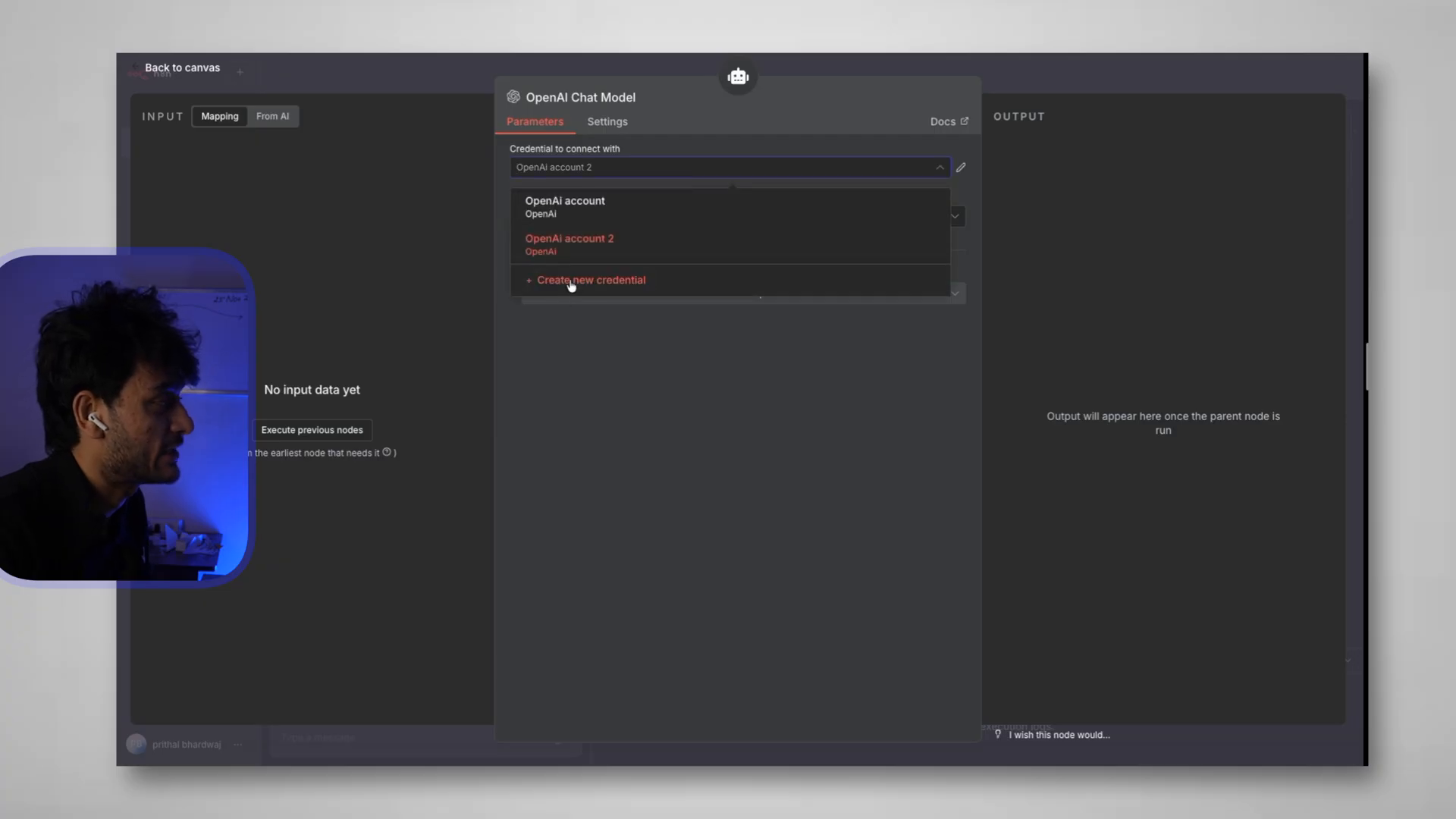
click(570, 286)
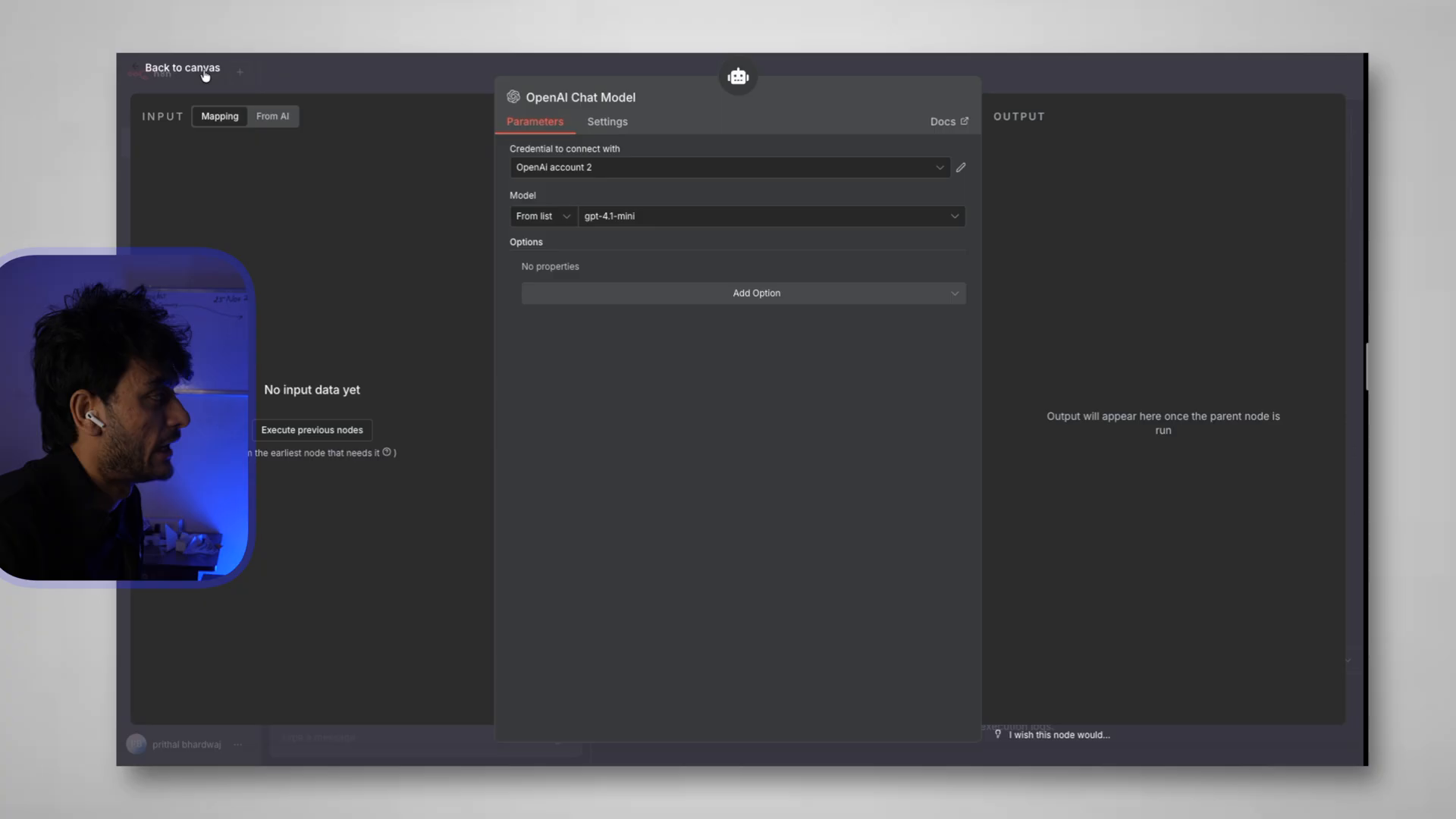
click(201, 65)
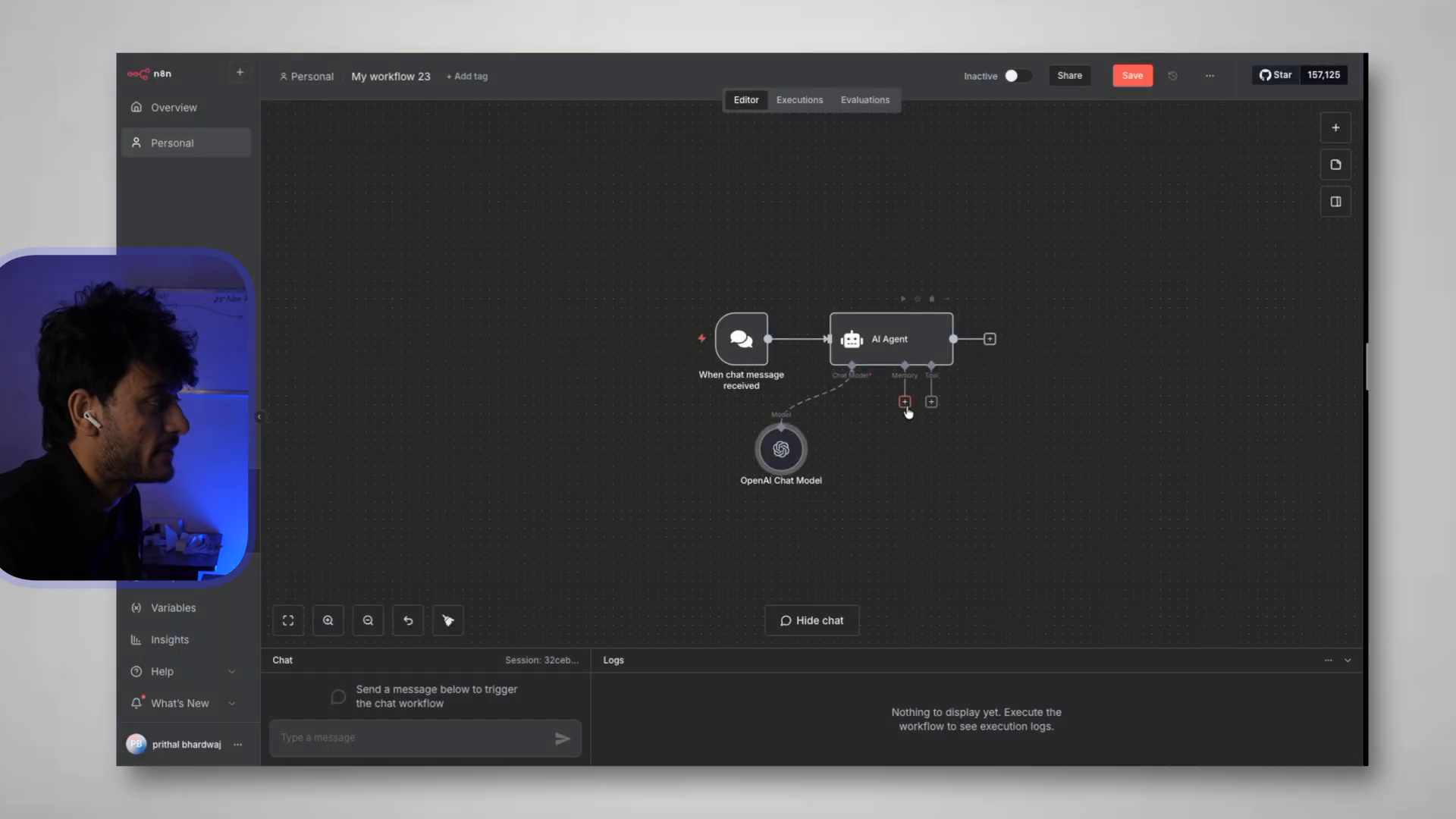
Attach a Simple Memory to the AI Agent
click(905, 403)
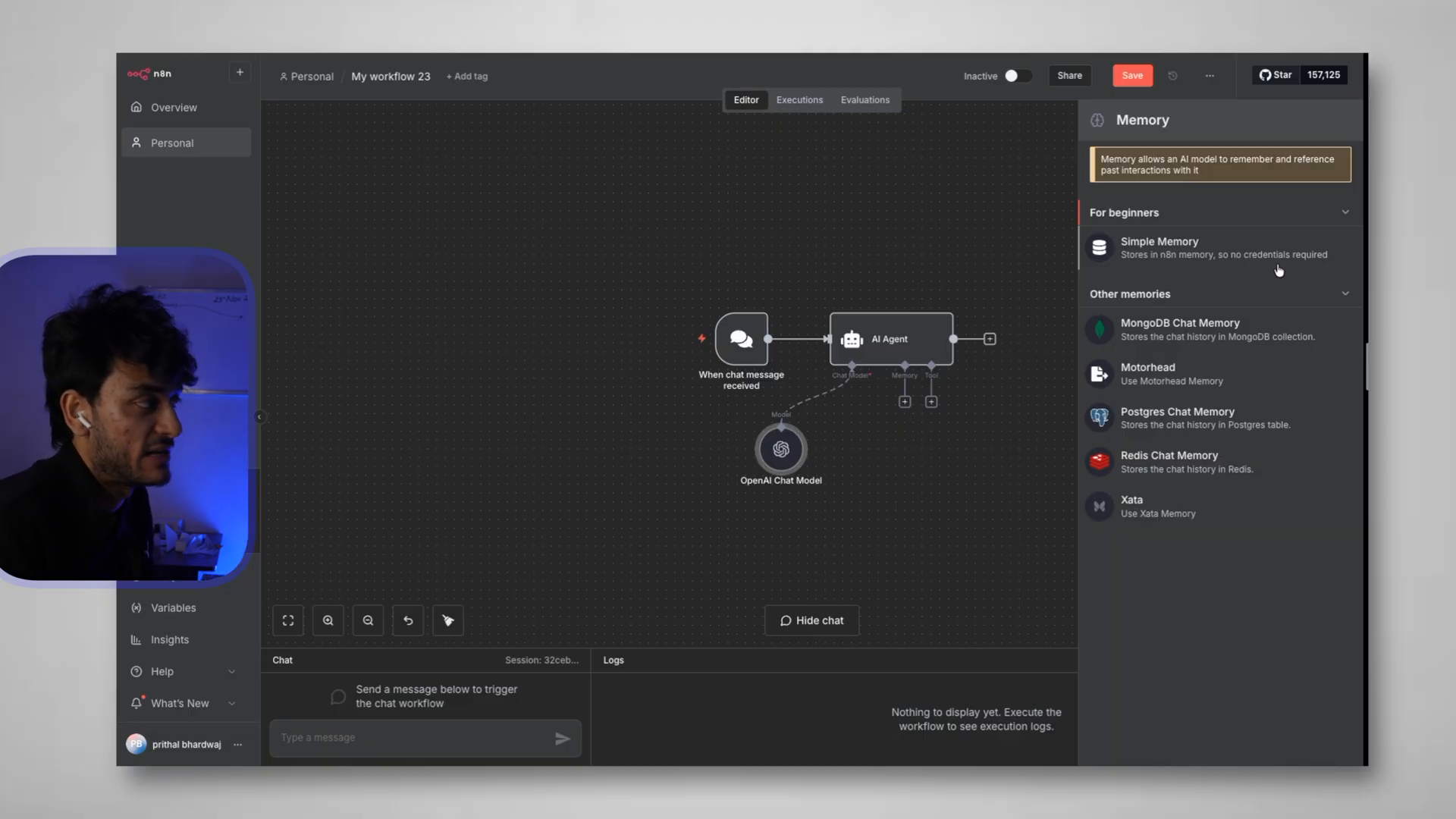
click(1212, 251)
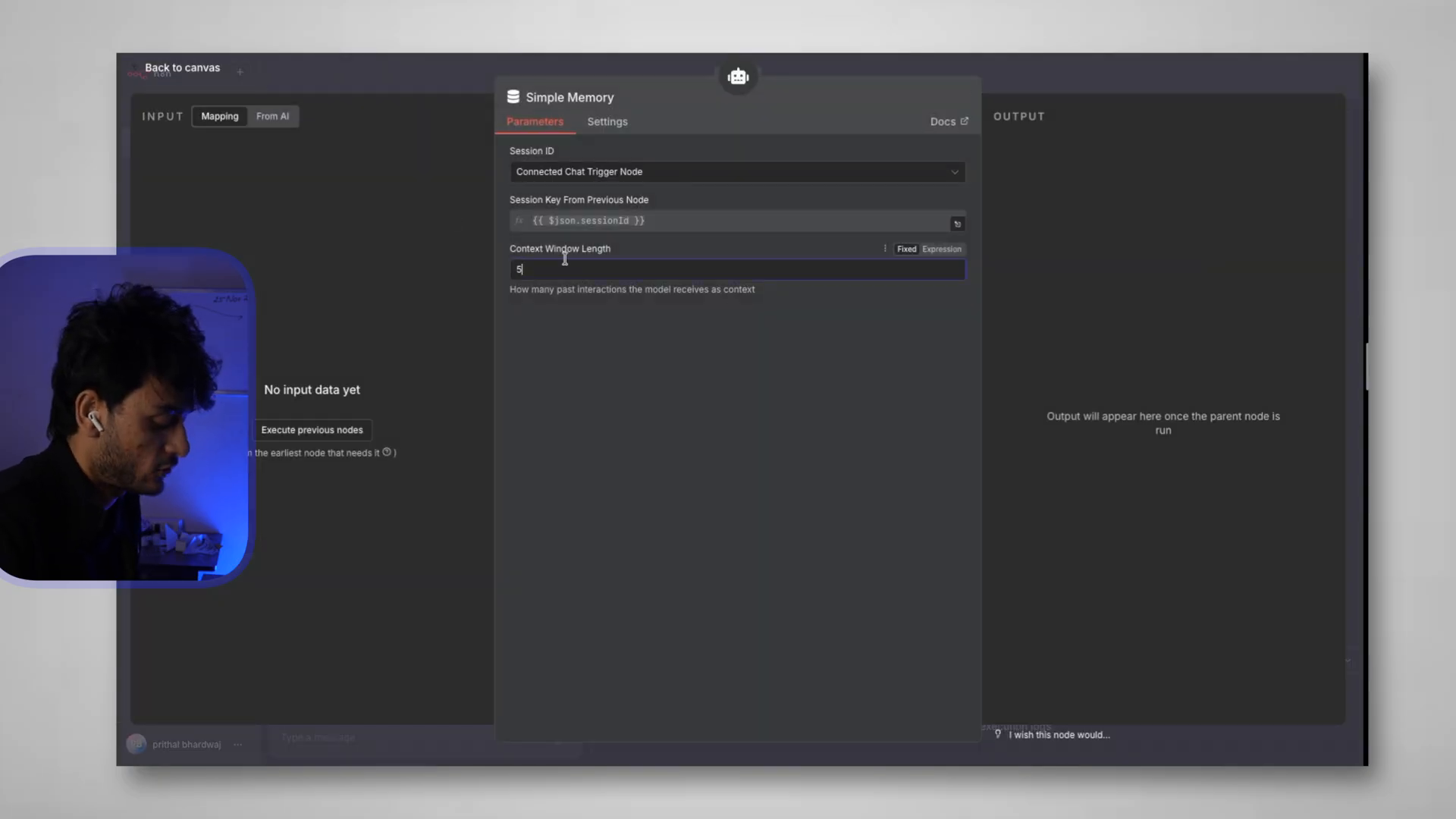
click(212, 72)
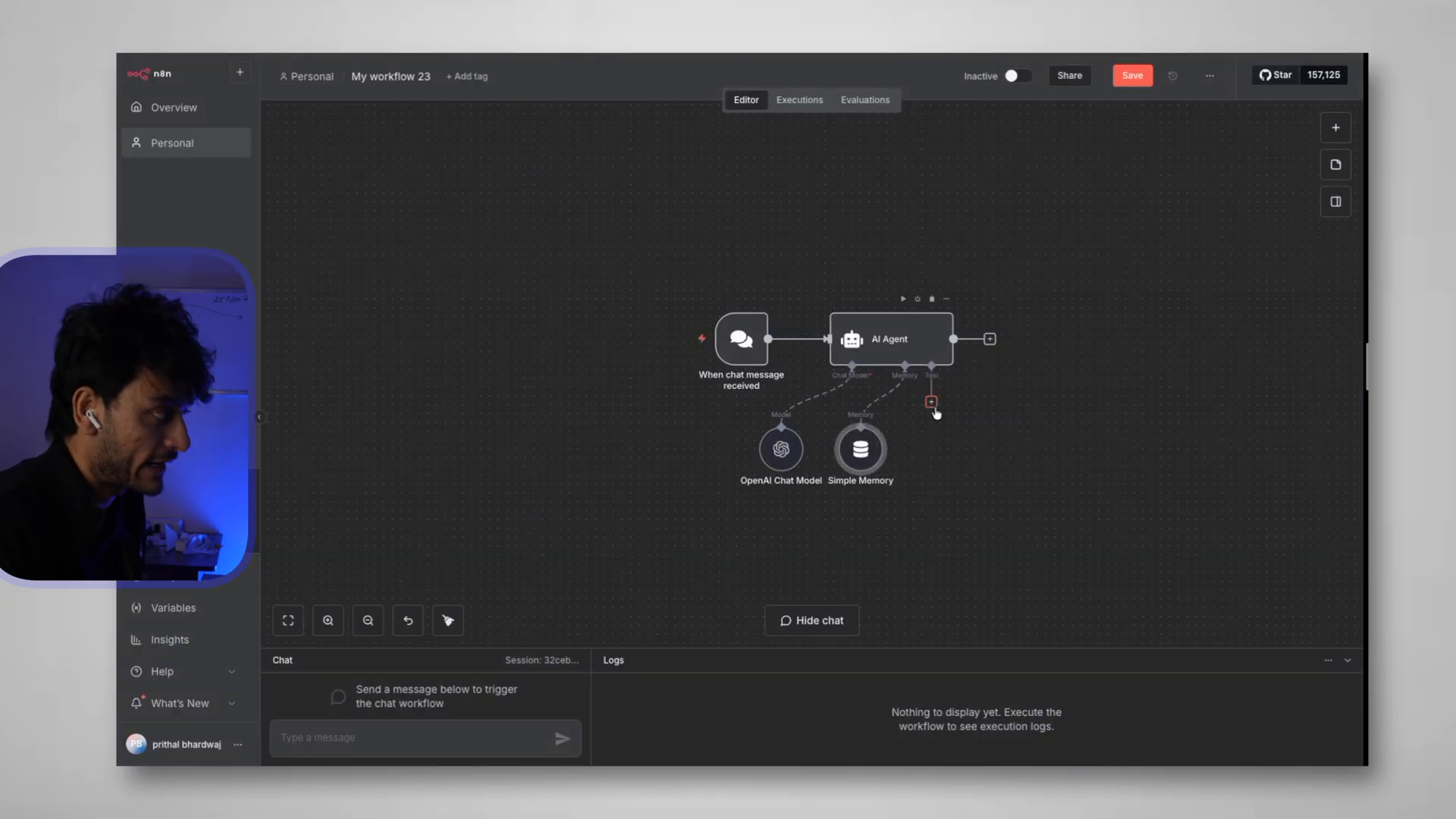
Attach a Google Calendar 'Create an event' tool to the AI Agent, positioned to the right
click(931, 403)
text(golde)
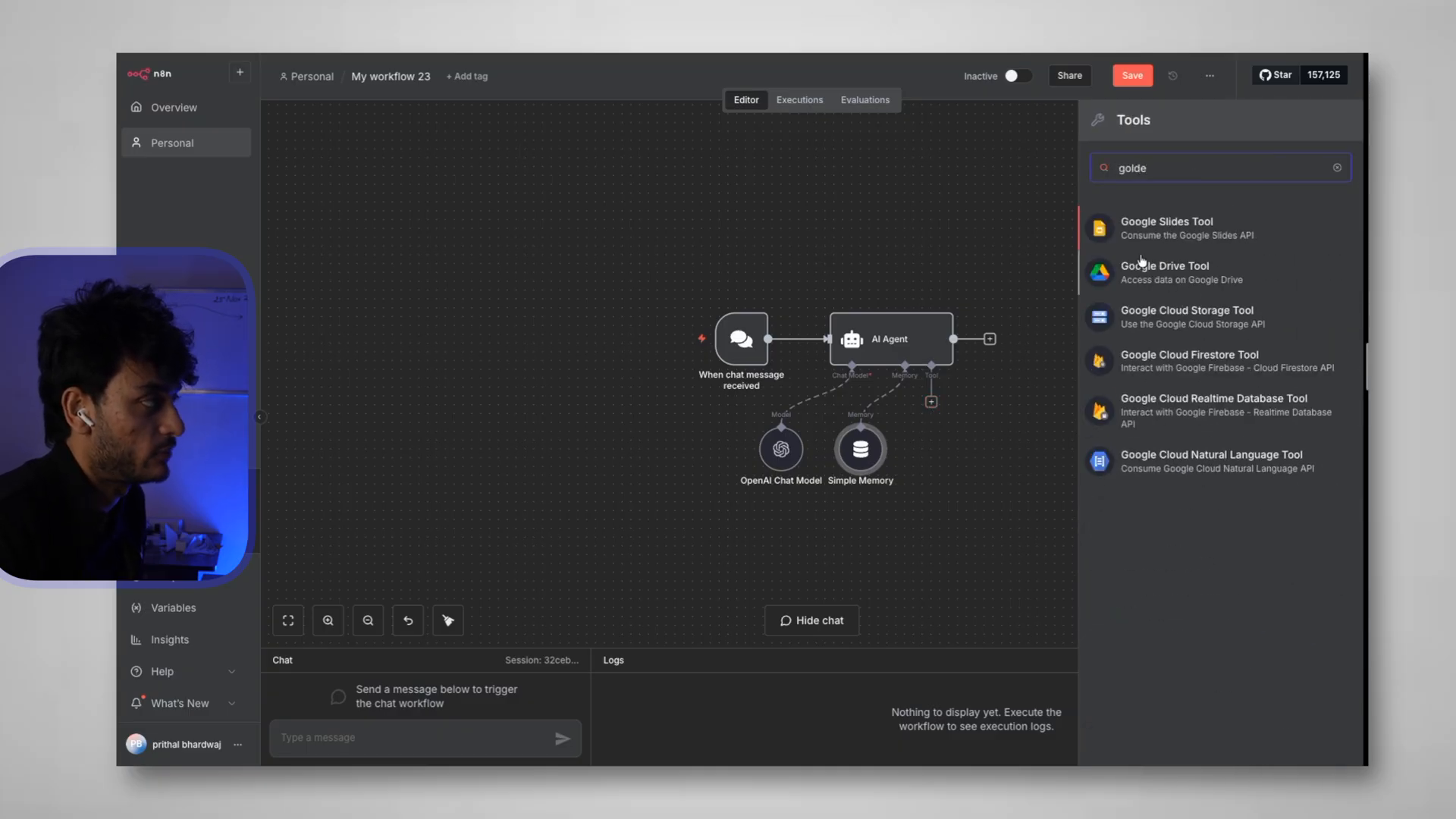
key(BackSpace)
key(BackSpace)
key(BackSpace)
text(ogle cale)
click(1150, 227)
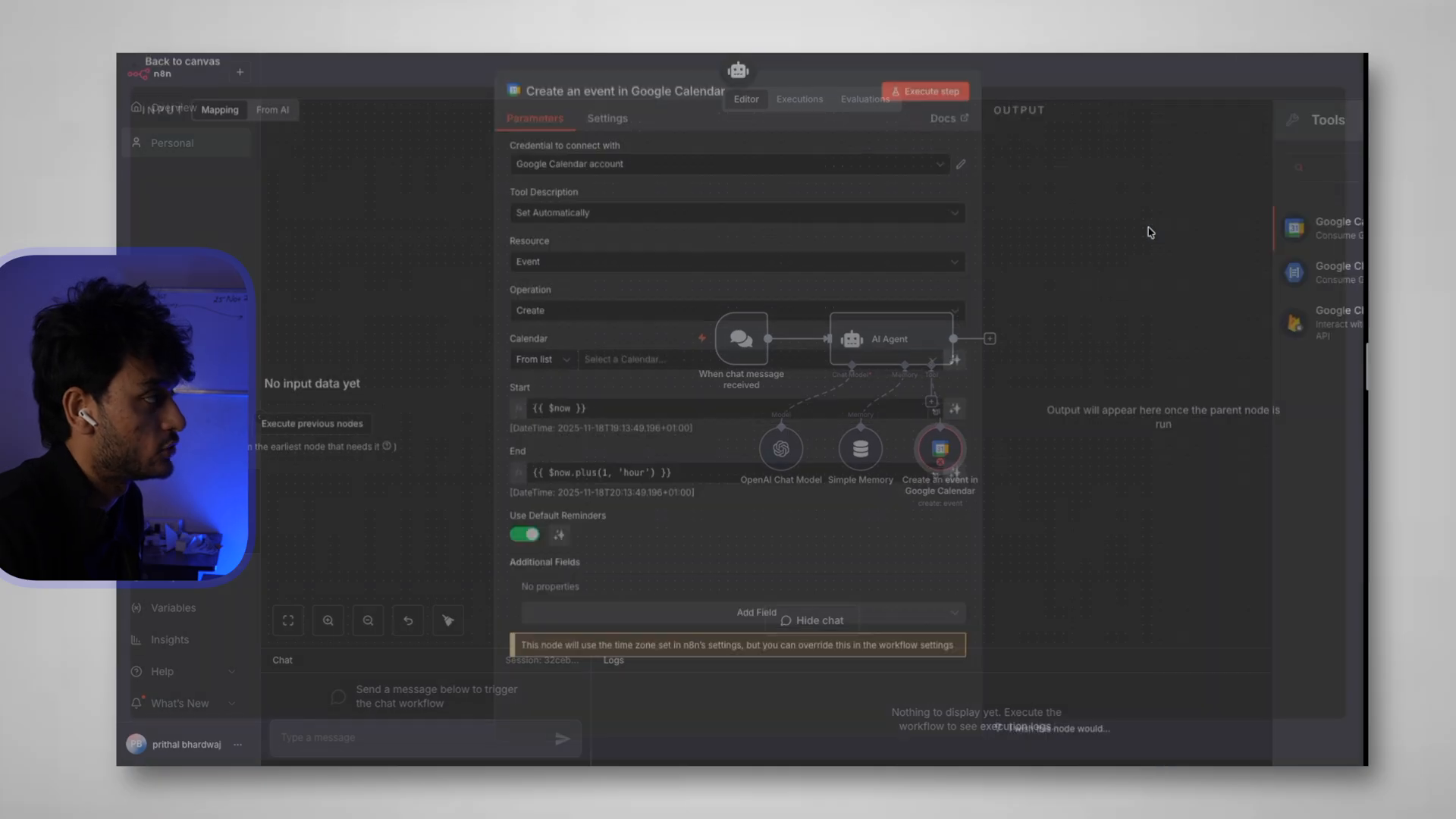
click(194, 74)
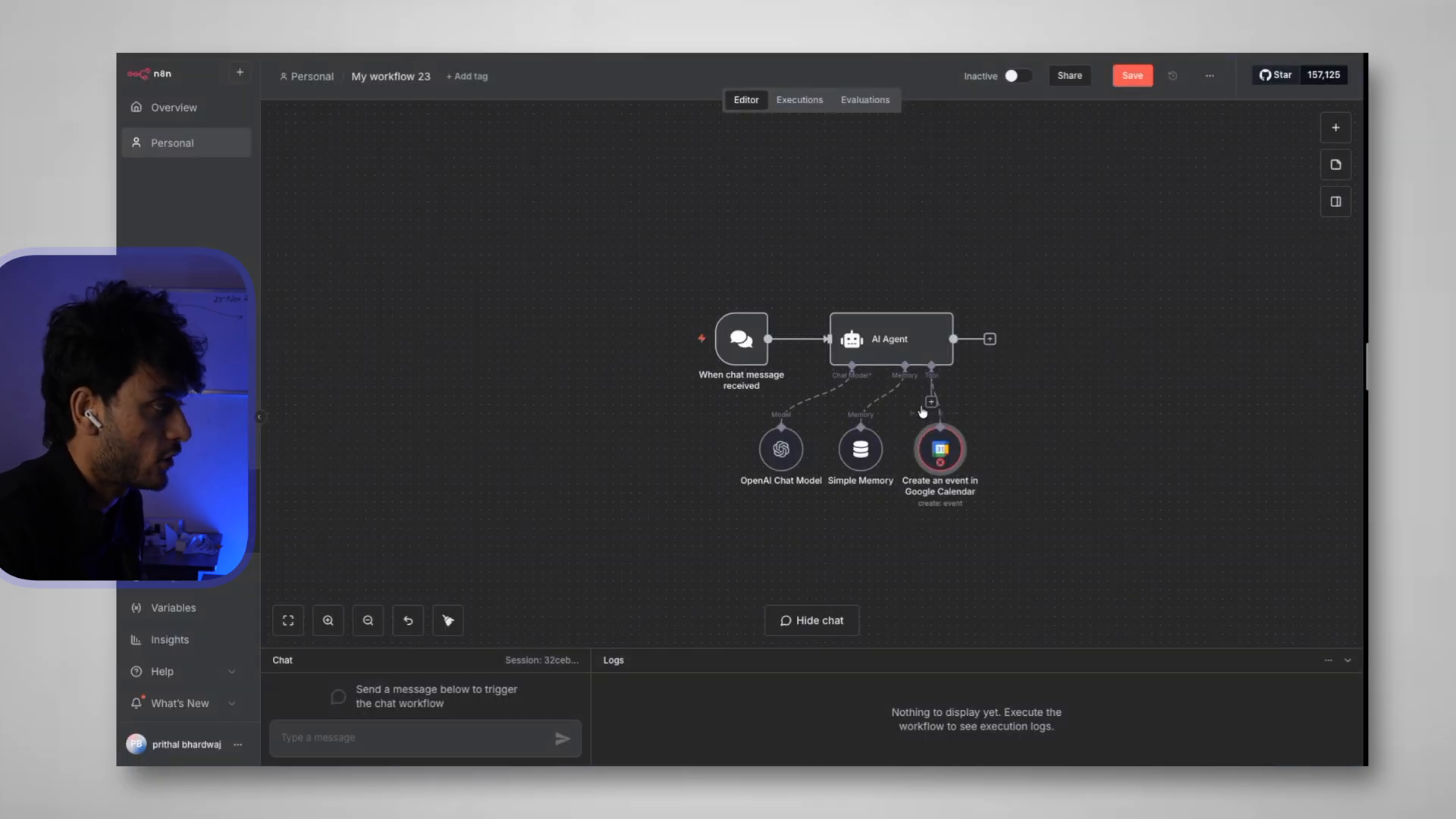
drag(941, 452, 1080, 451)
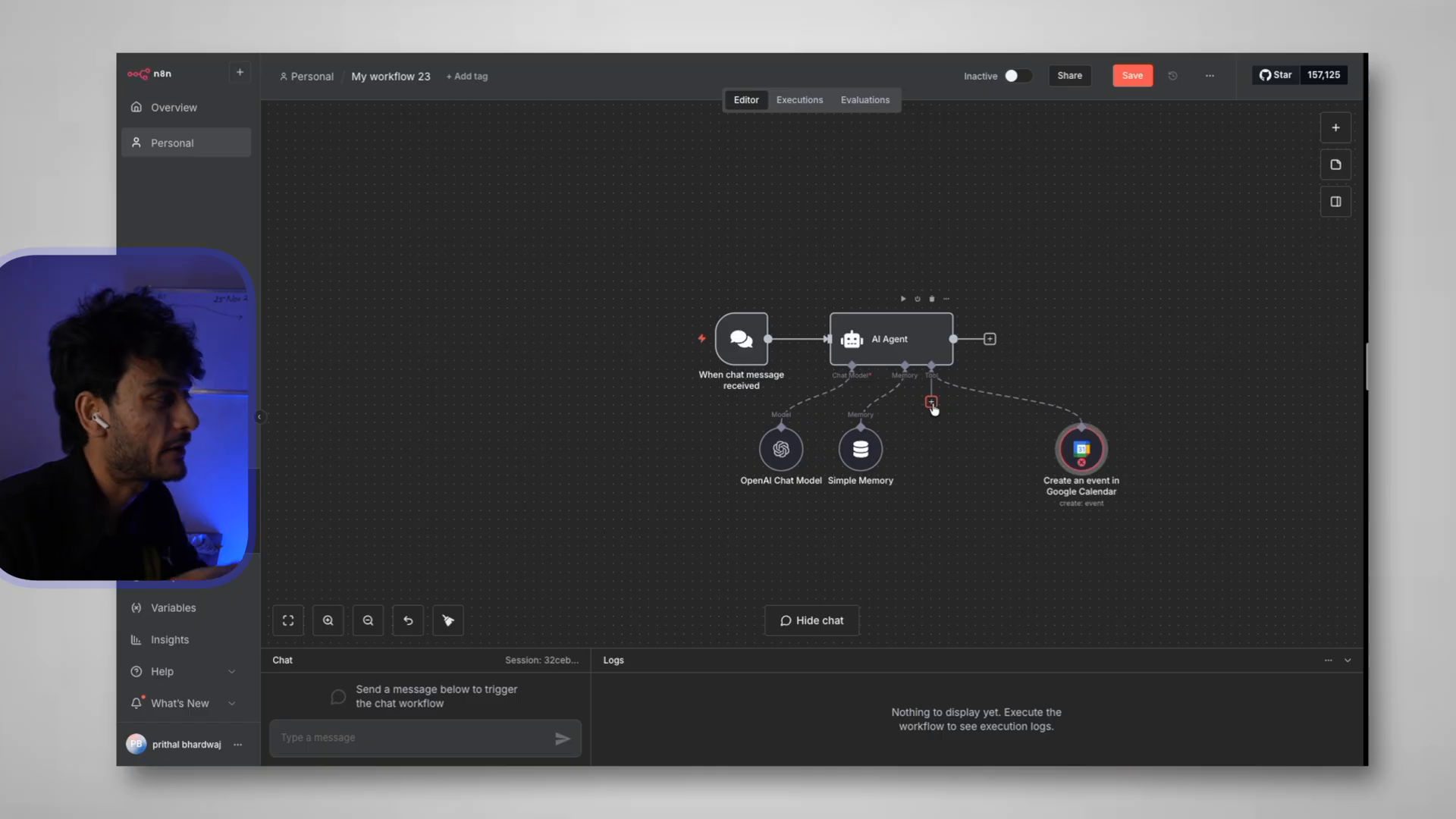
double_click(1083, 448)
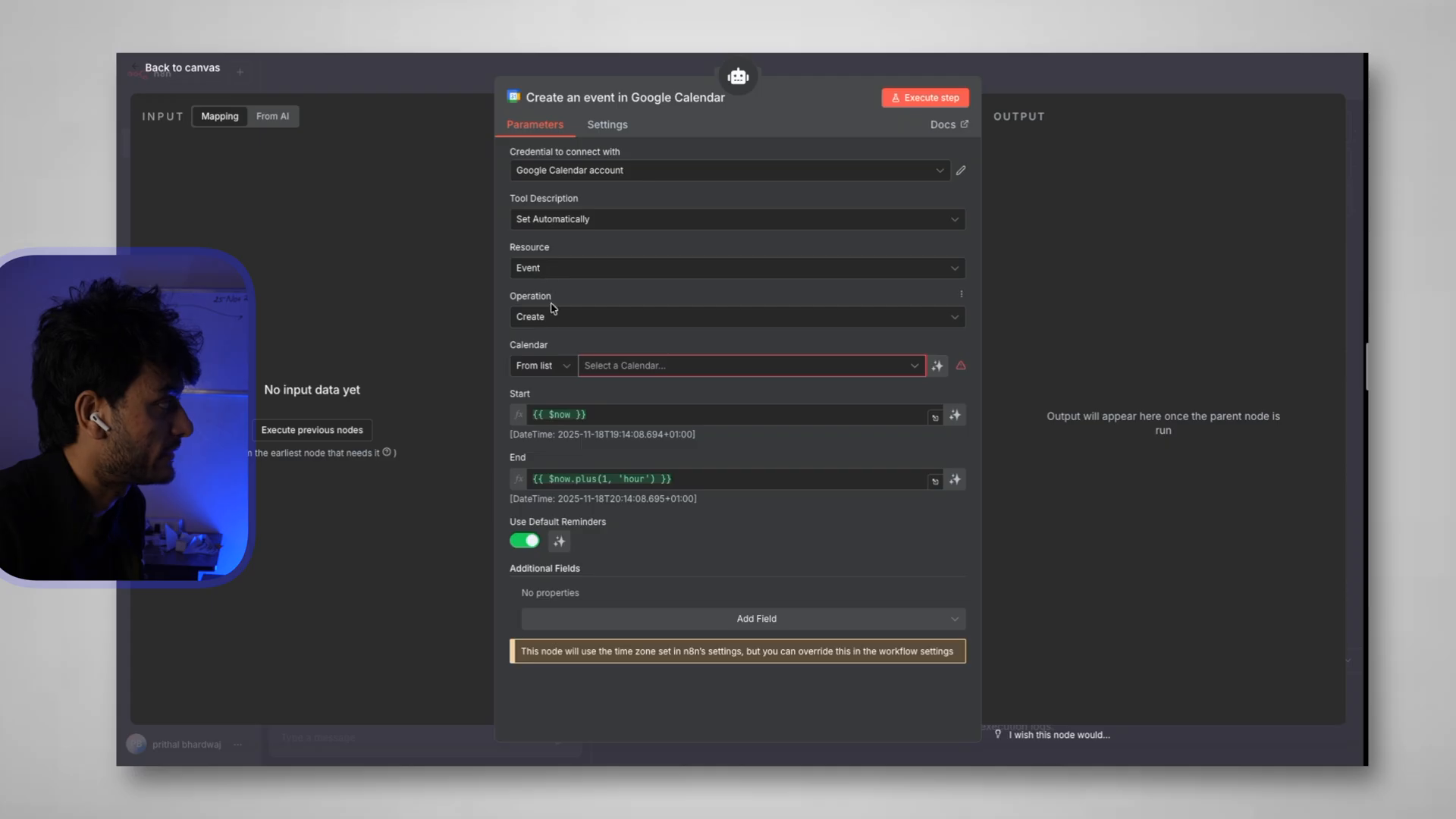
click(544, 319)
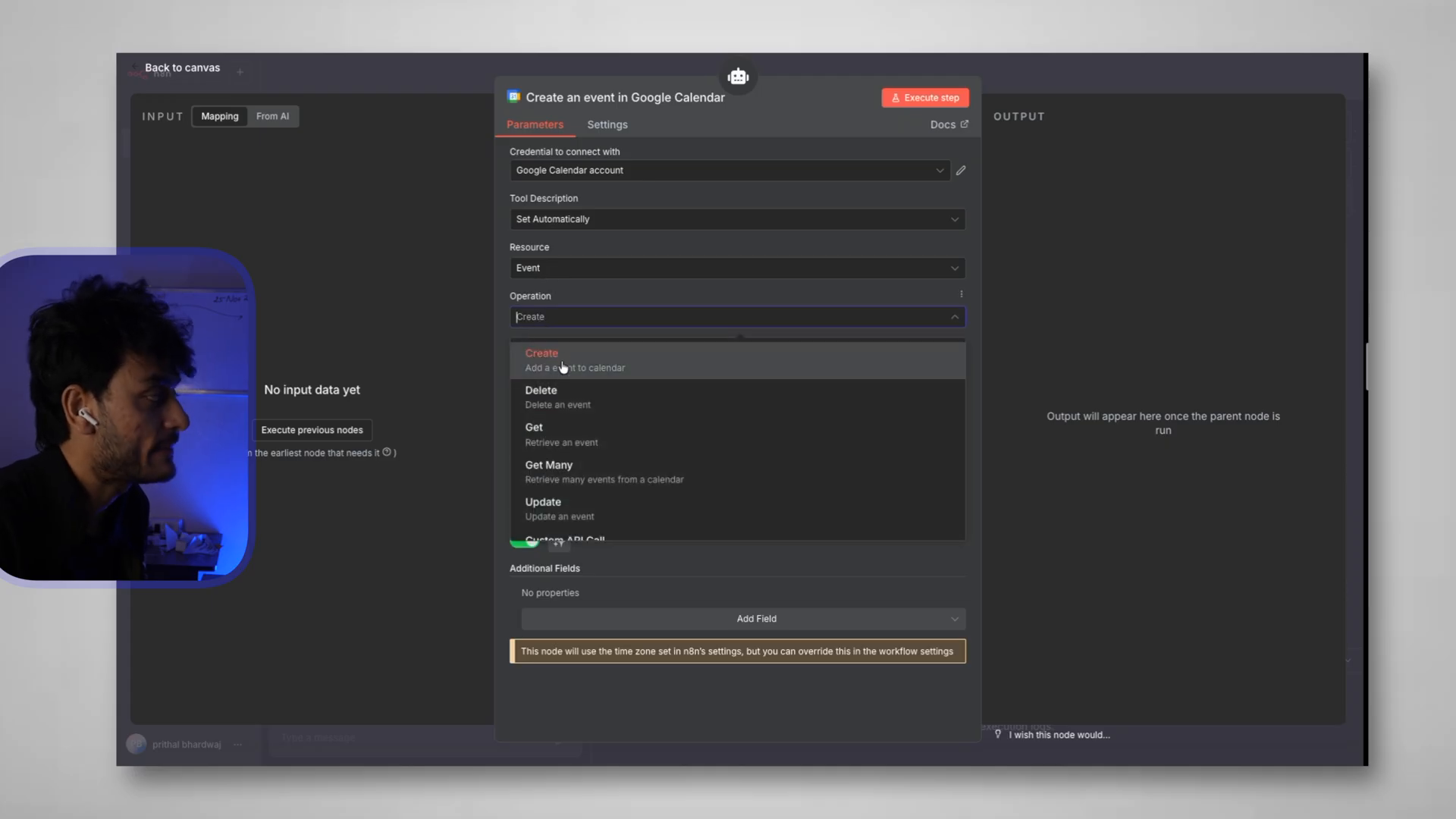
click(505, 312)
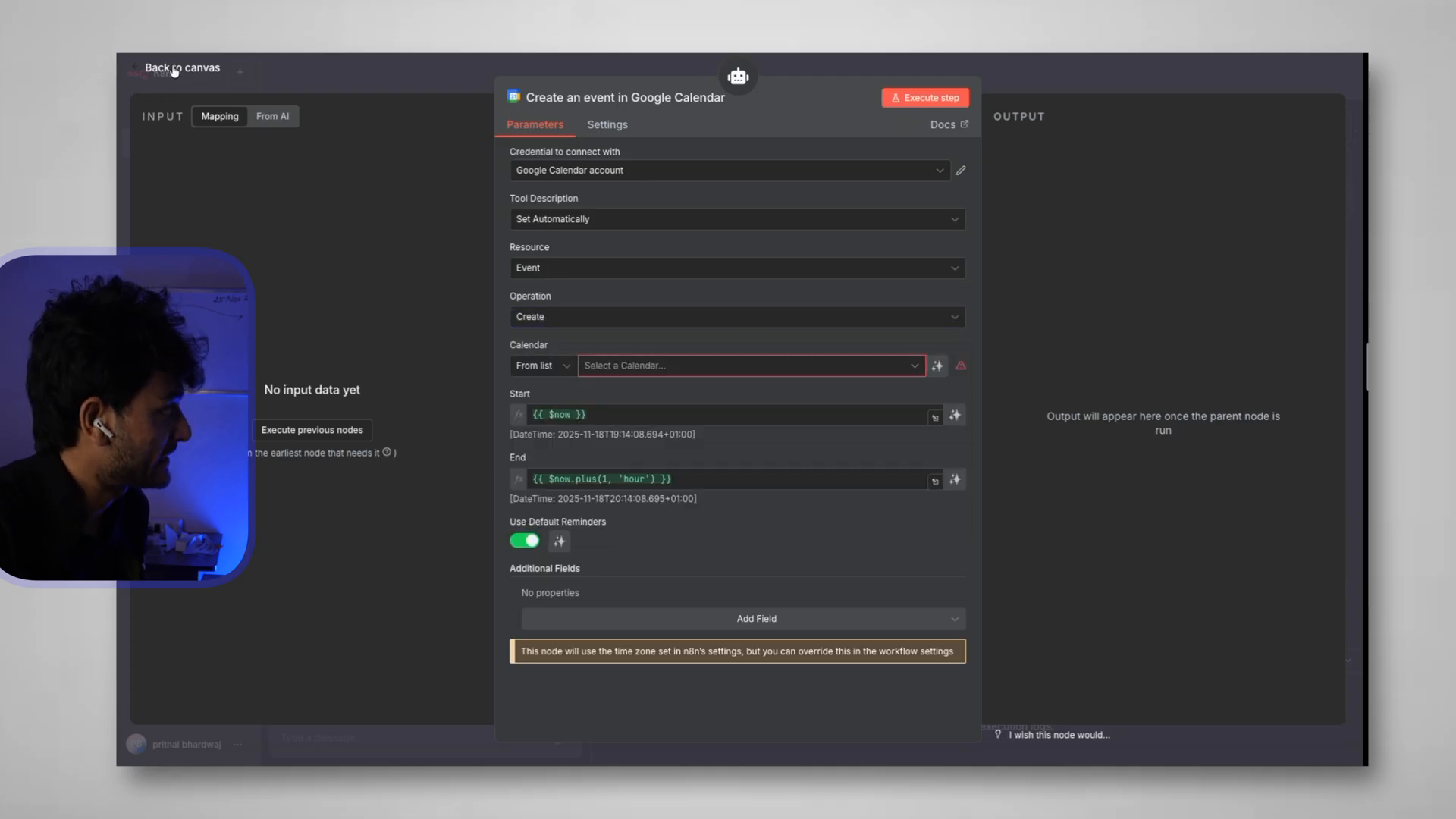
click(174, 70)
Add a second Google Calendar tool set to Get Many events, placed below the agent
click(931, 401)
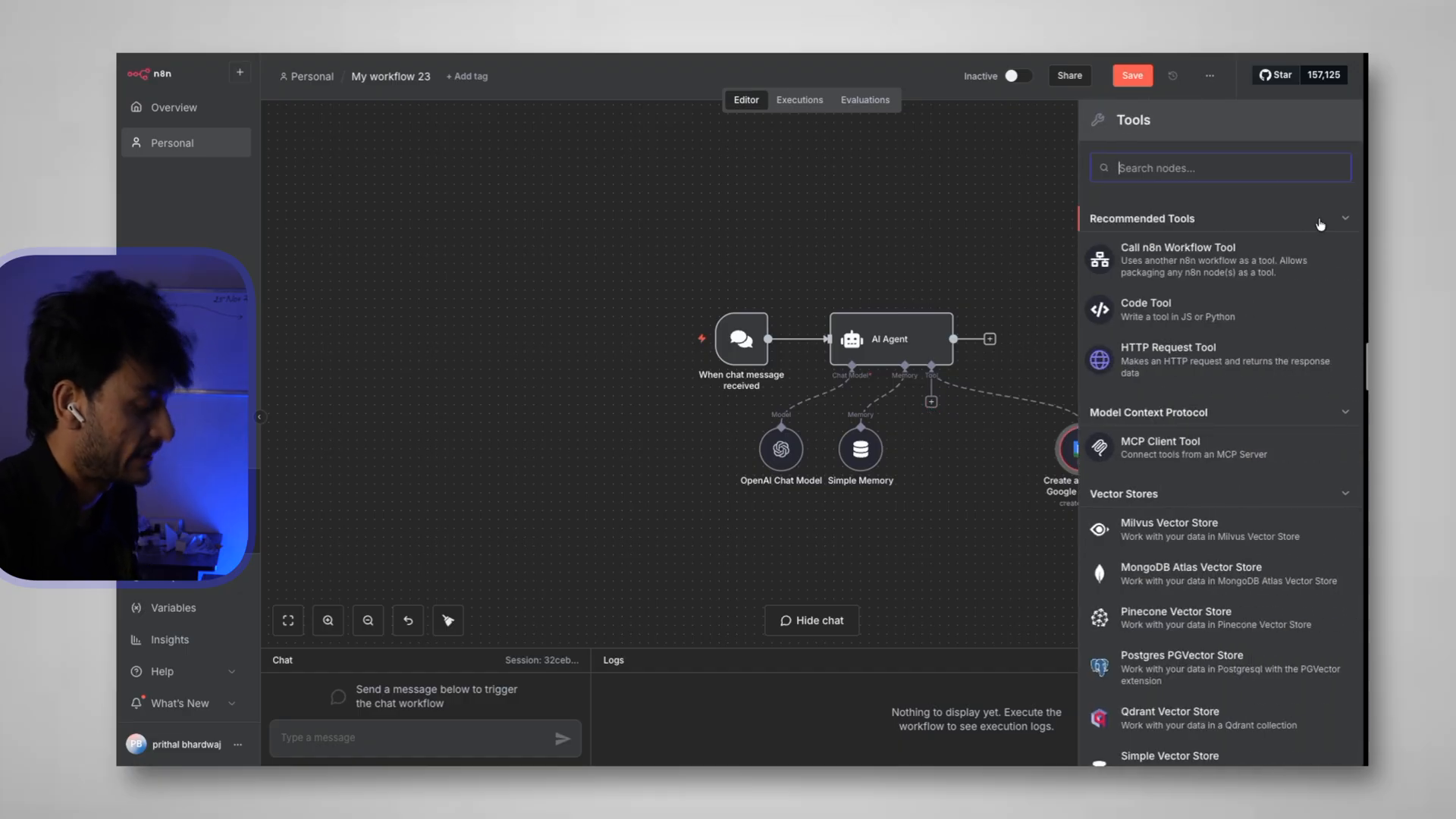
text(goo)
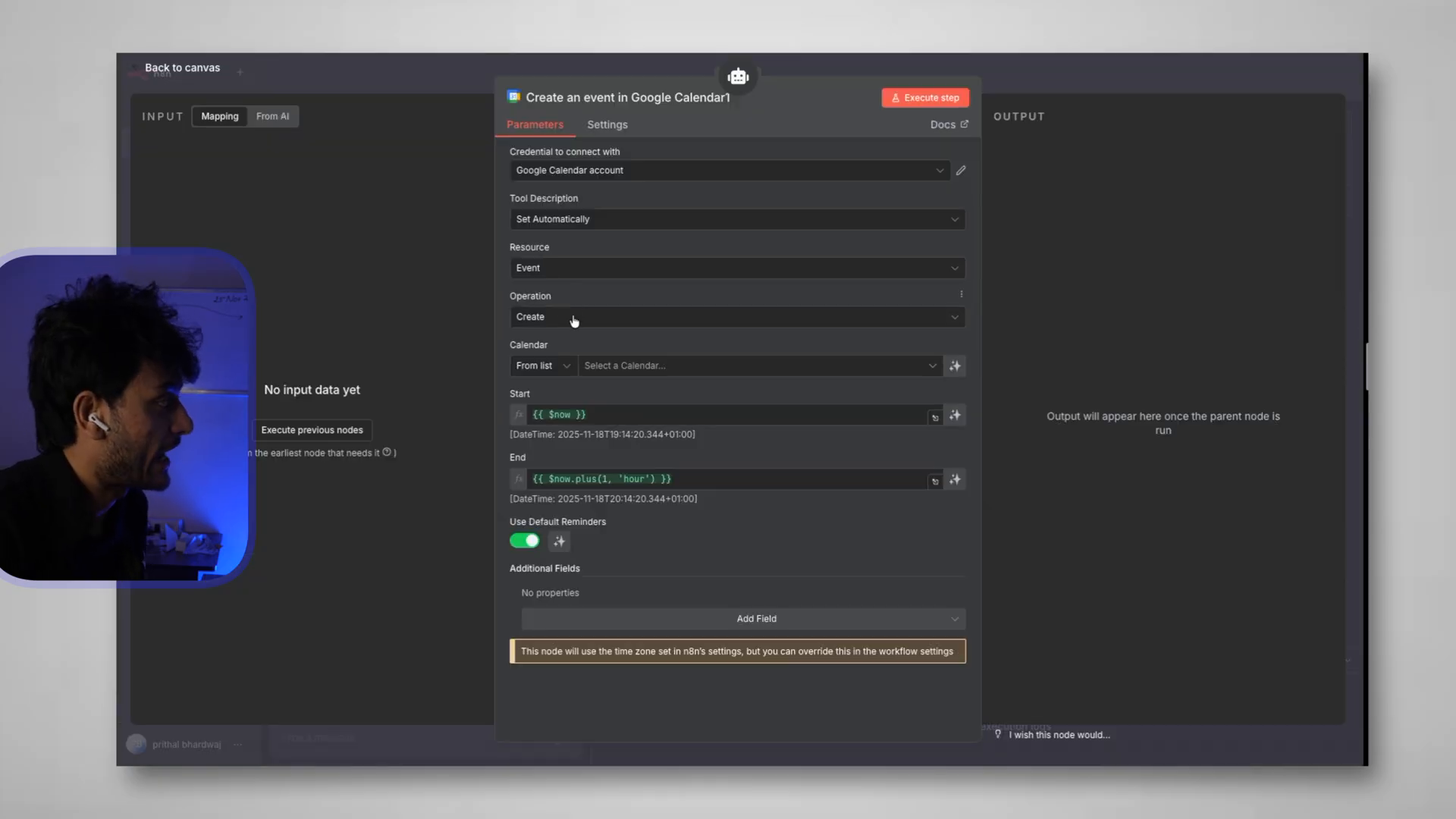
click(574, 318)
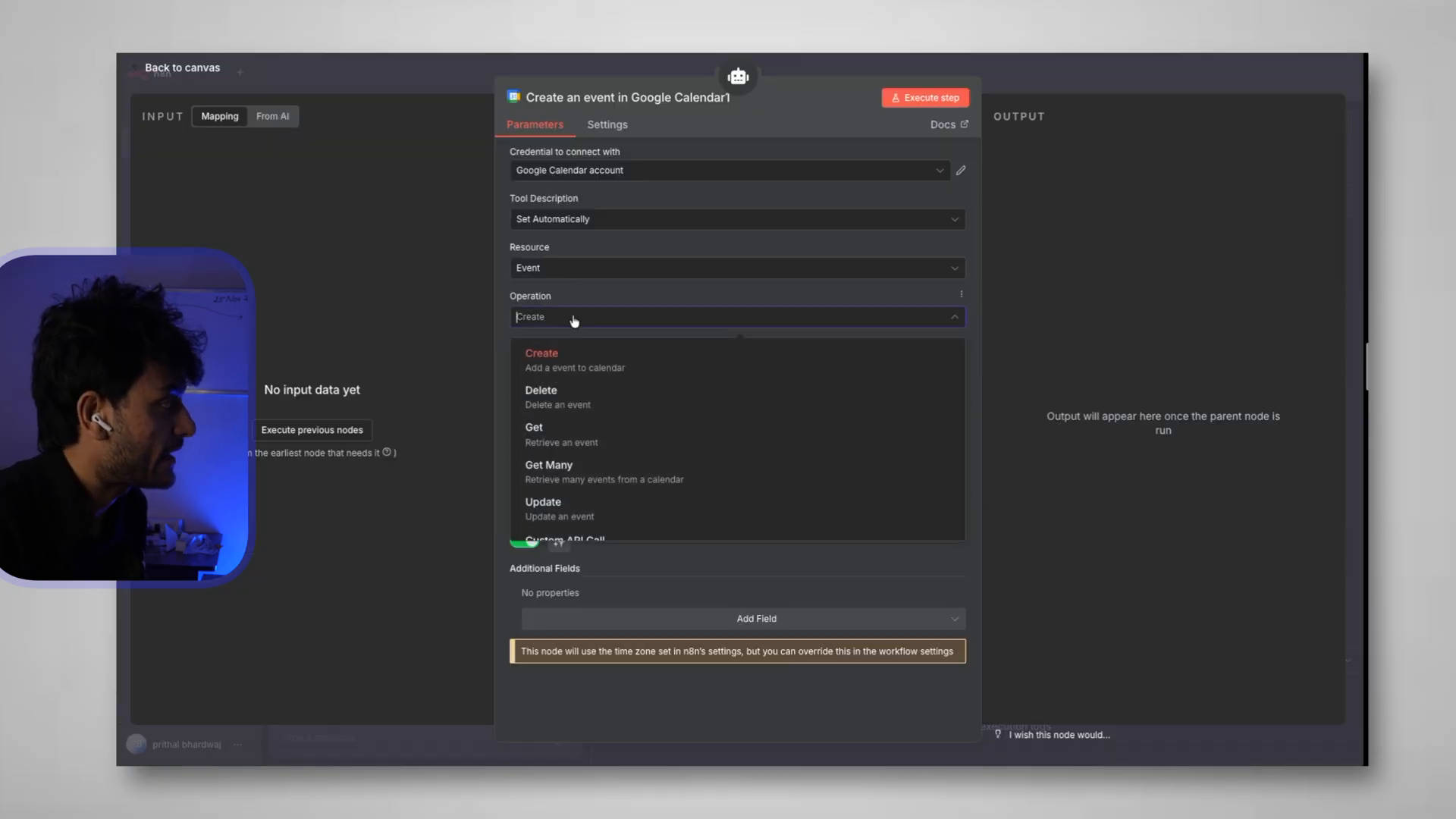
scroll(559, 421, down, 1)
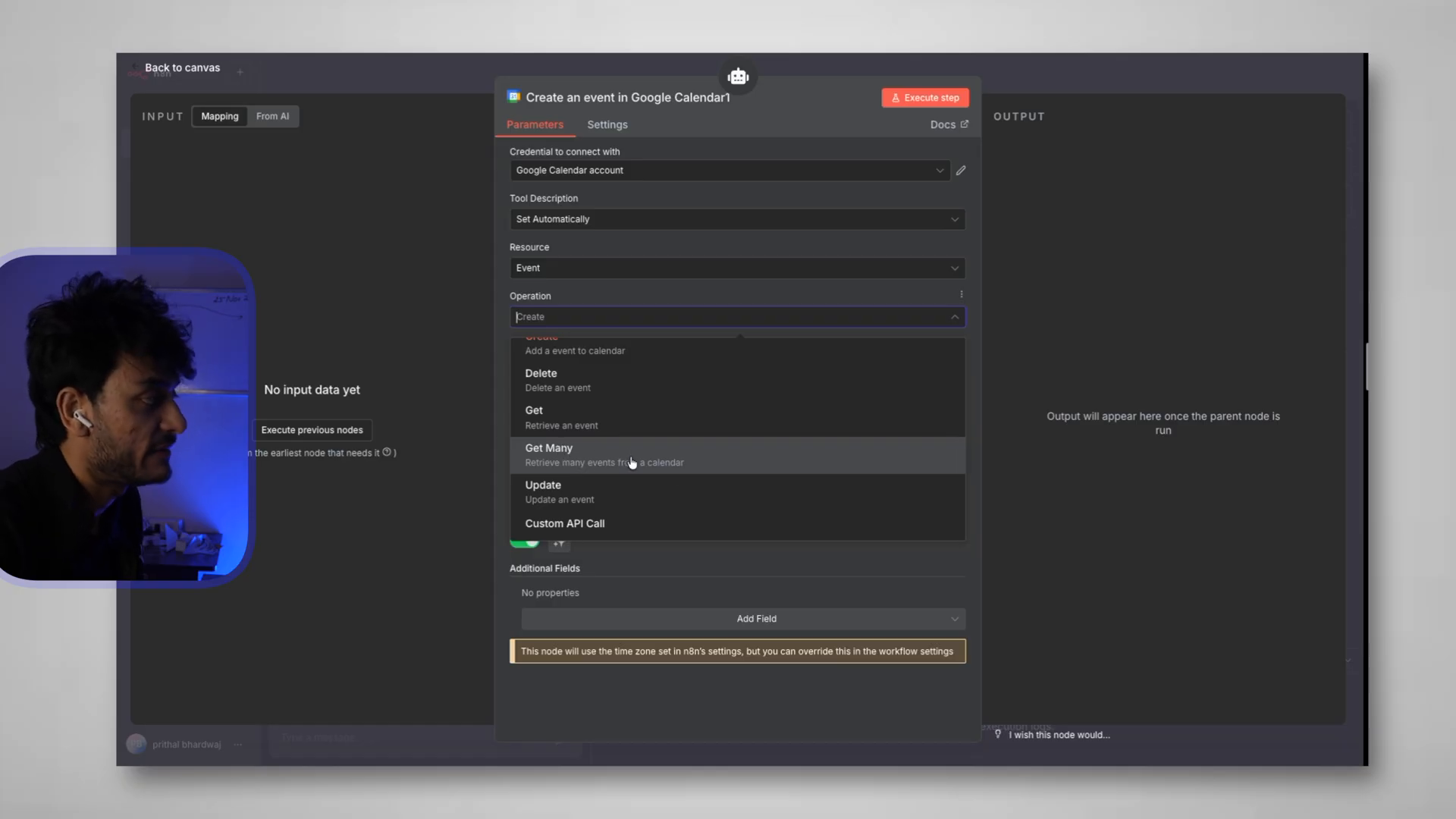
click(638, 464)
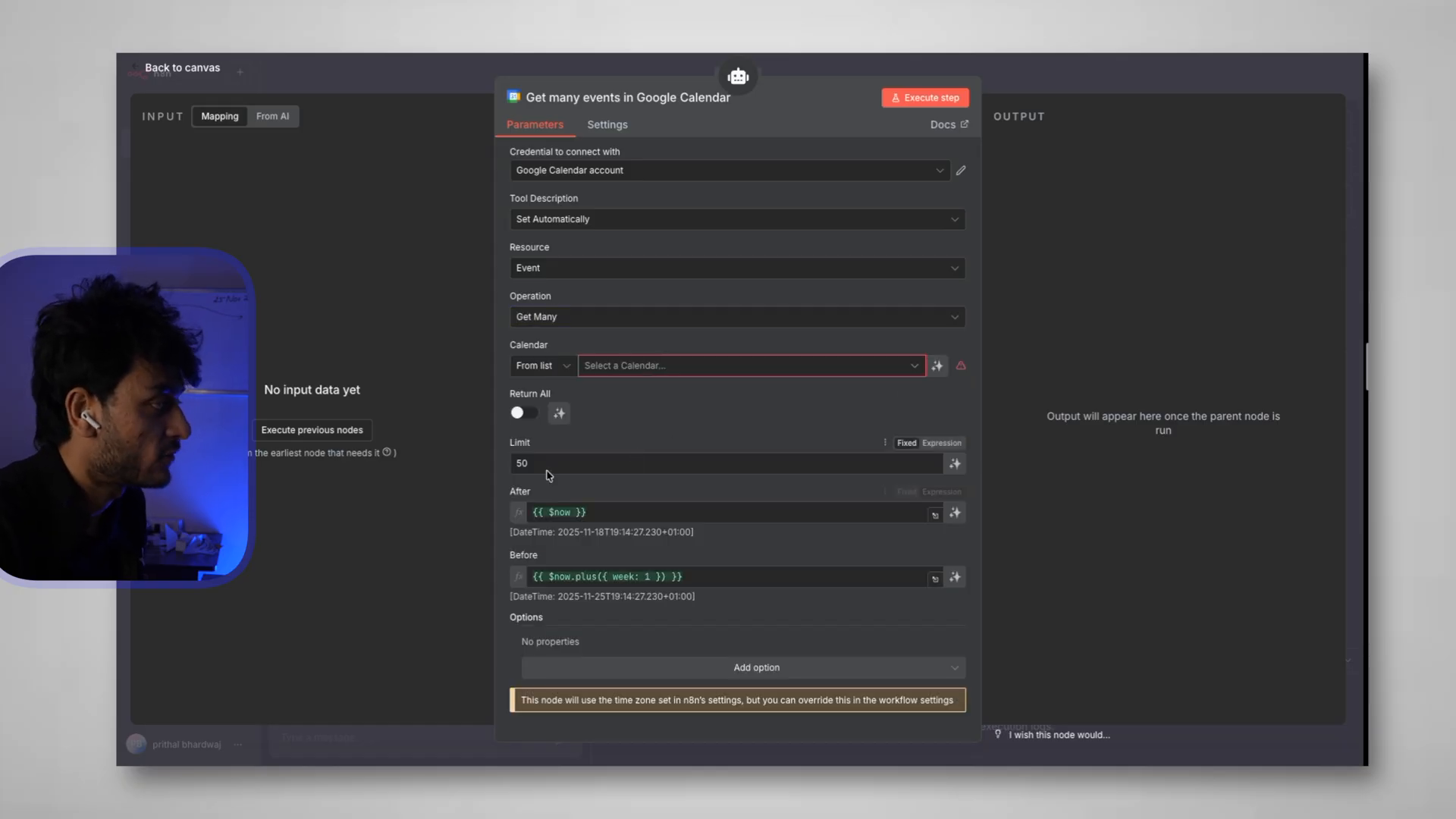
click(189, 71)
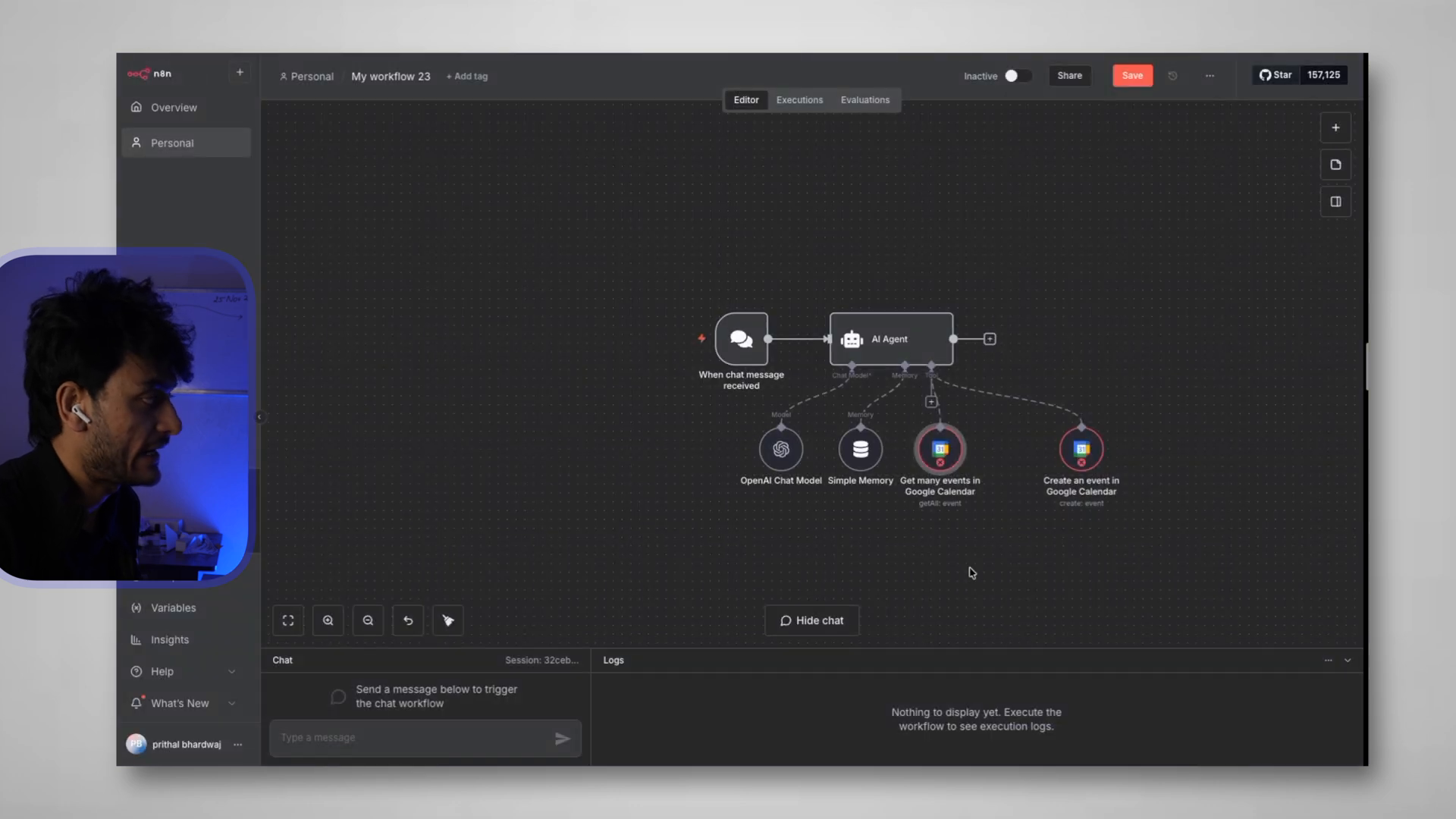
drag(924, 428, 857, 530)
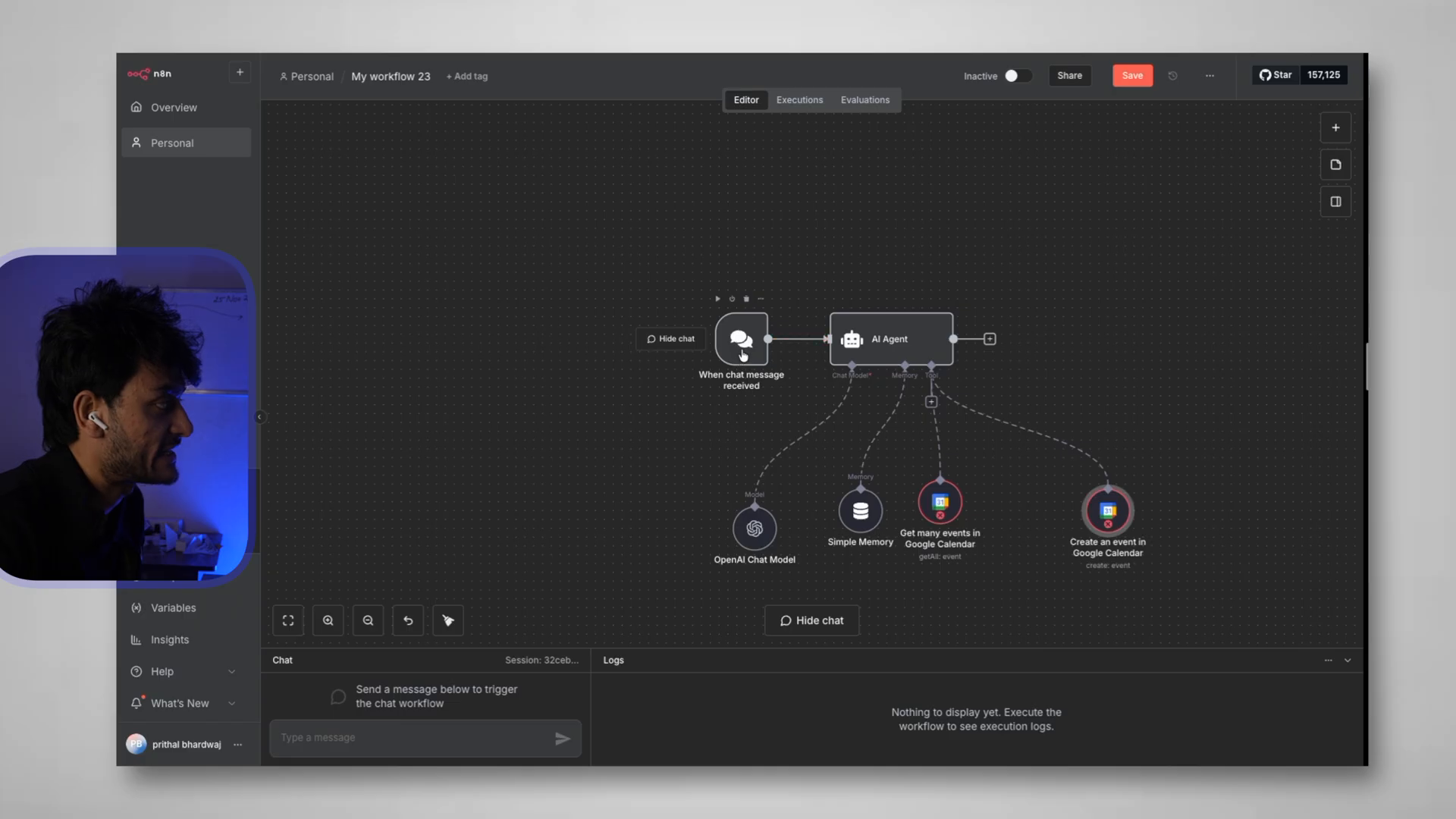
Send the test message 'hi' and resize the chat panel to read the agent's greeting reply
double_click(742, 355)
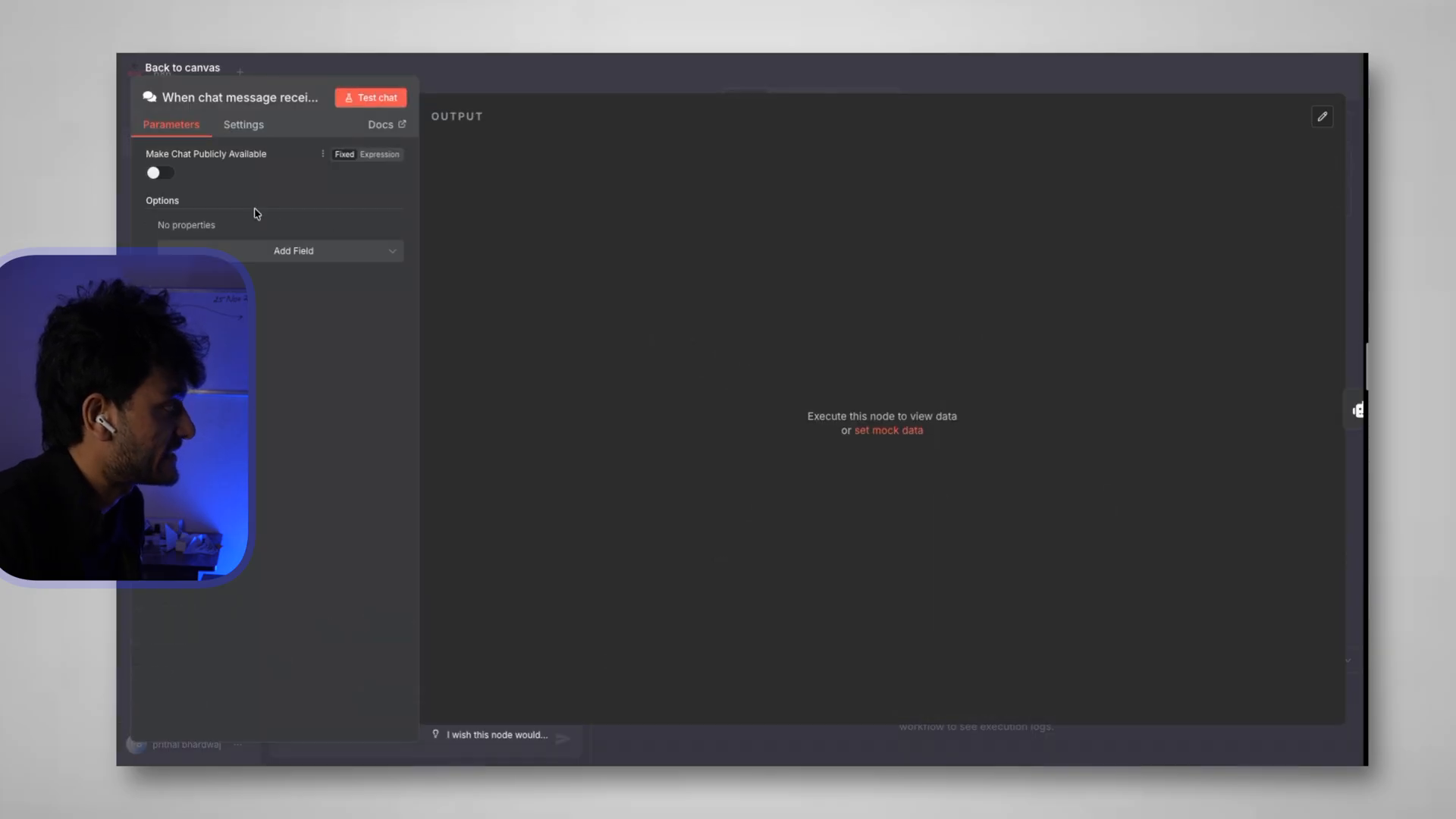
click(168, 69)
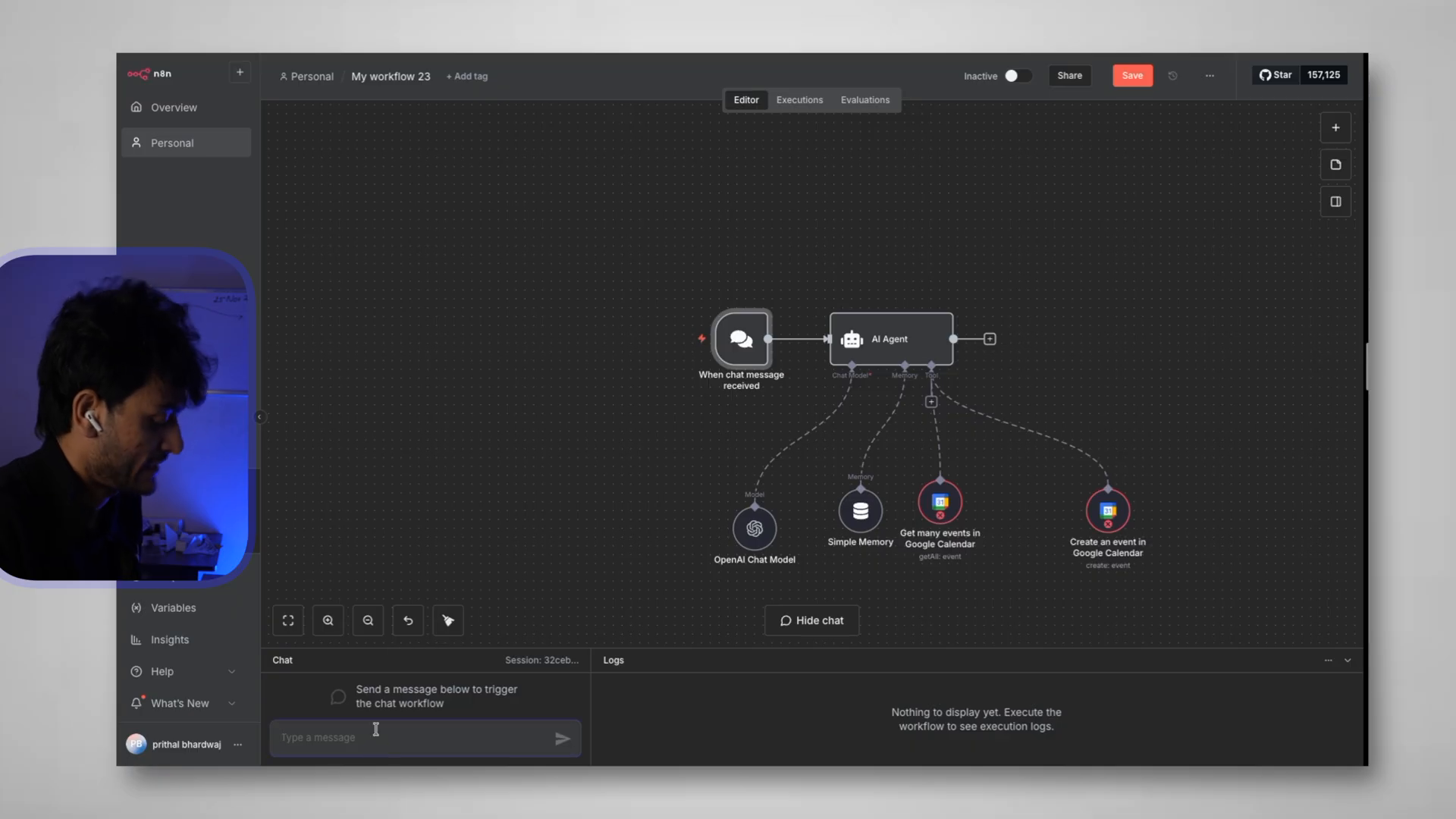
text(hi)
key(Return)
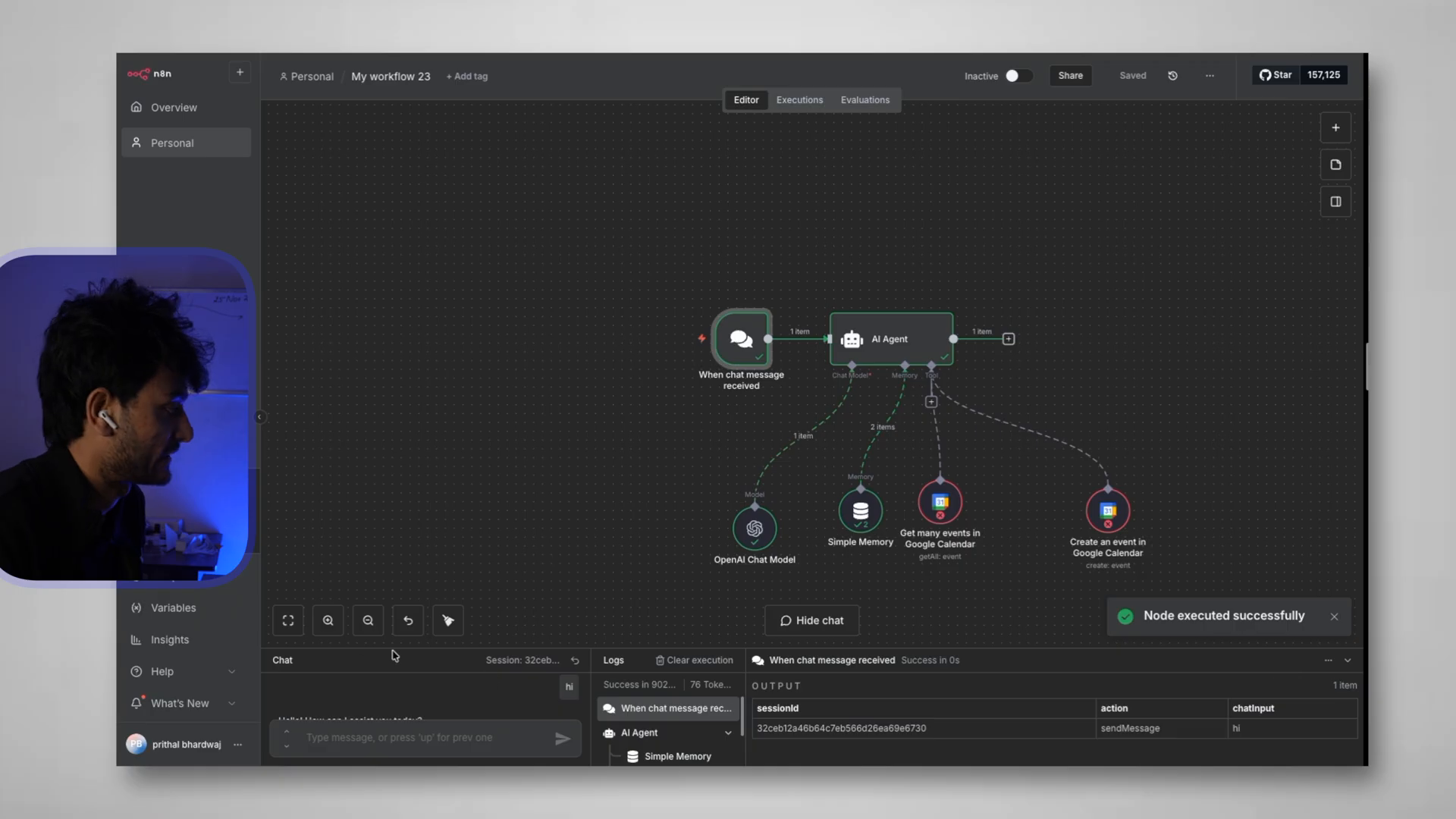
drag(396, 648, 397, 422)
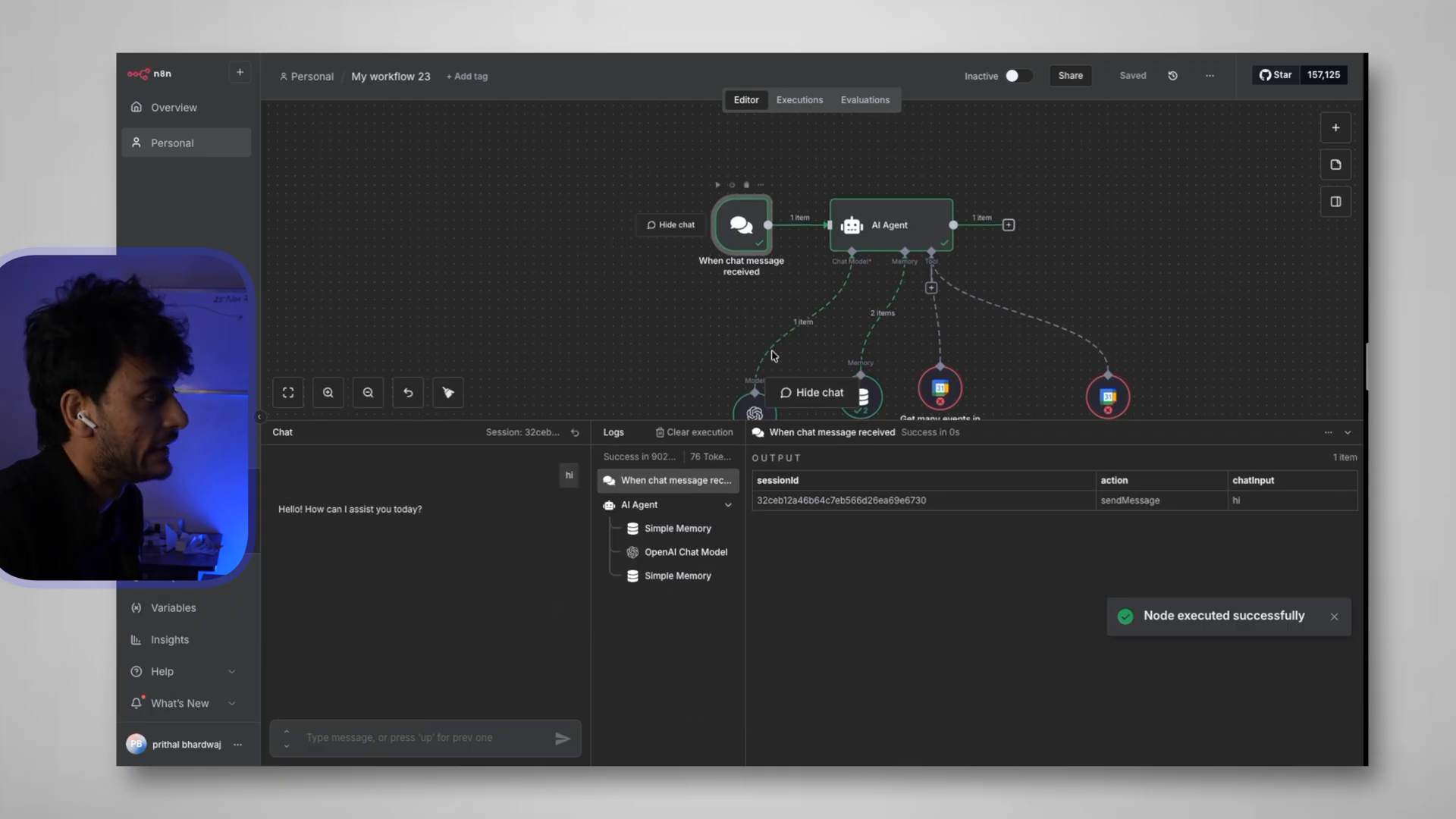
drag(475, 419, 497, 554)
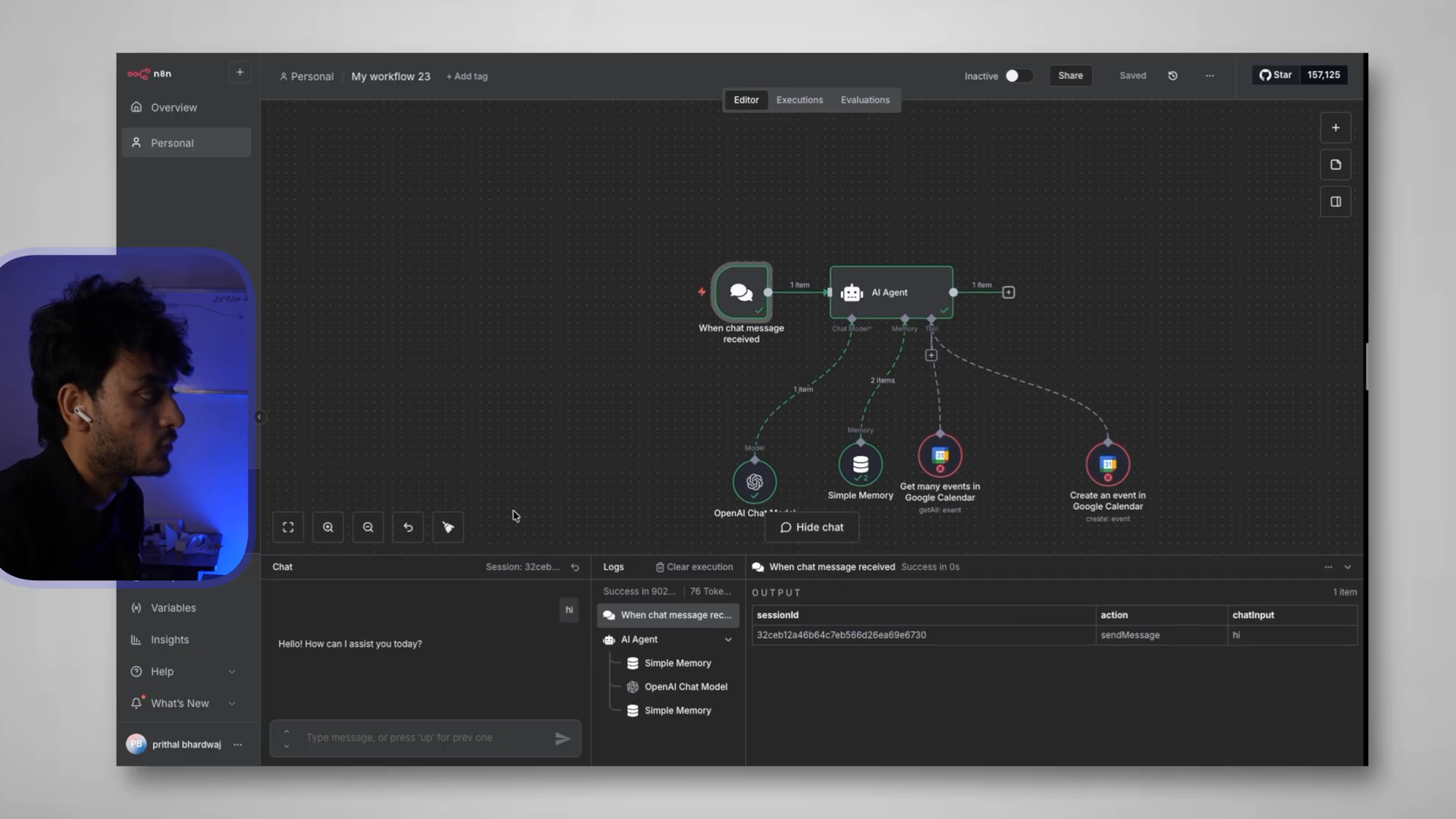
scroll(634, 367, down, 1)
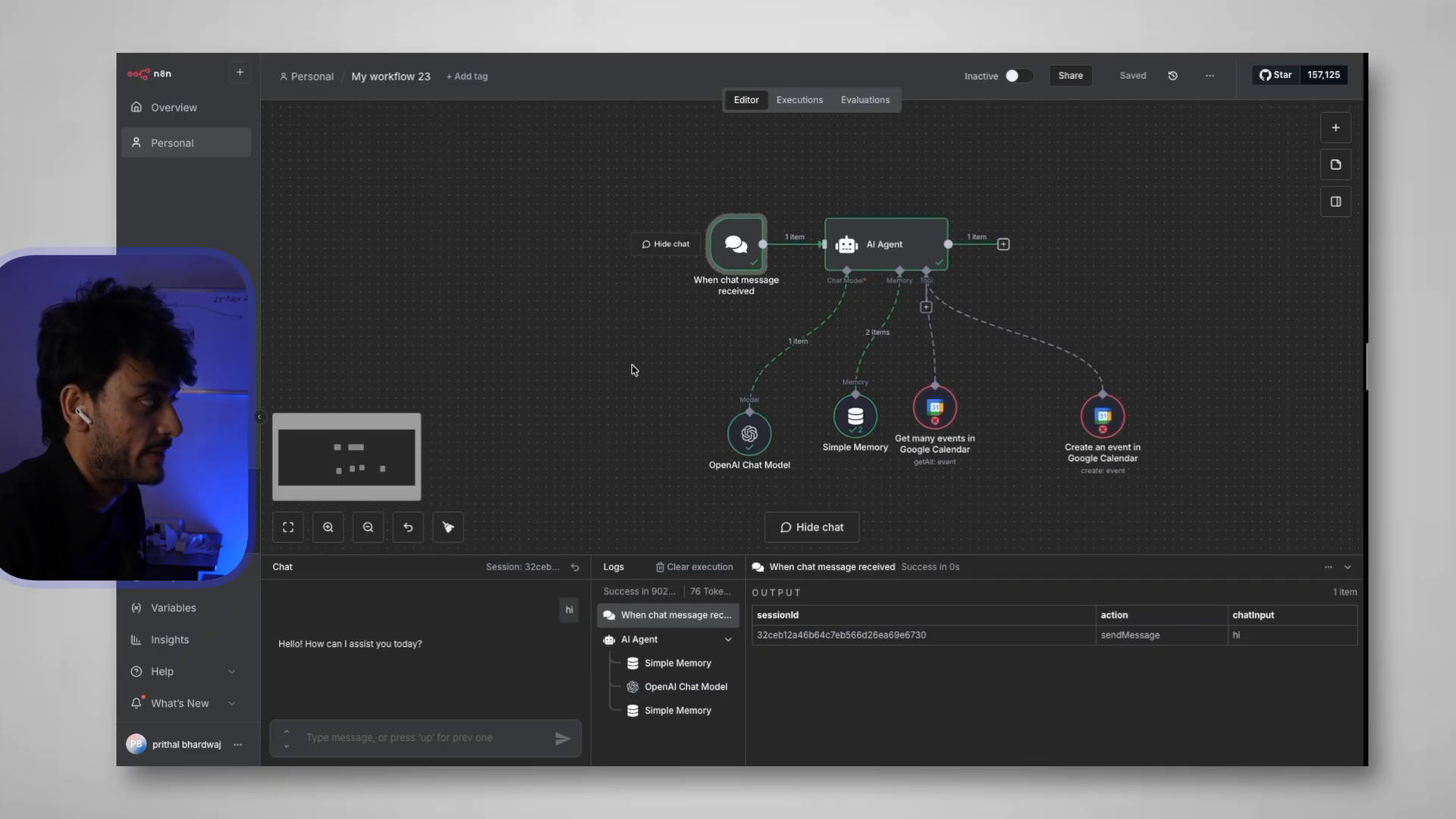
Make the chat trigger public in Embedded Chat mode and open its npm embedding instructions
double_click(743, 244)
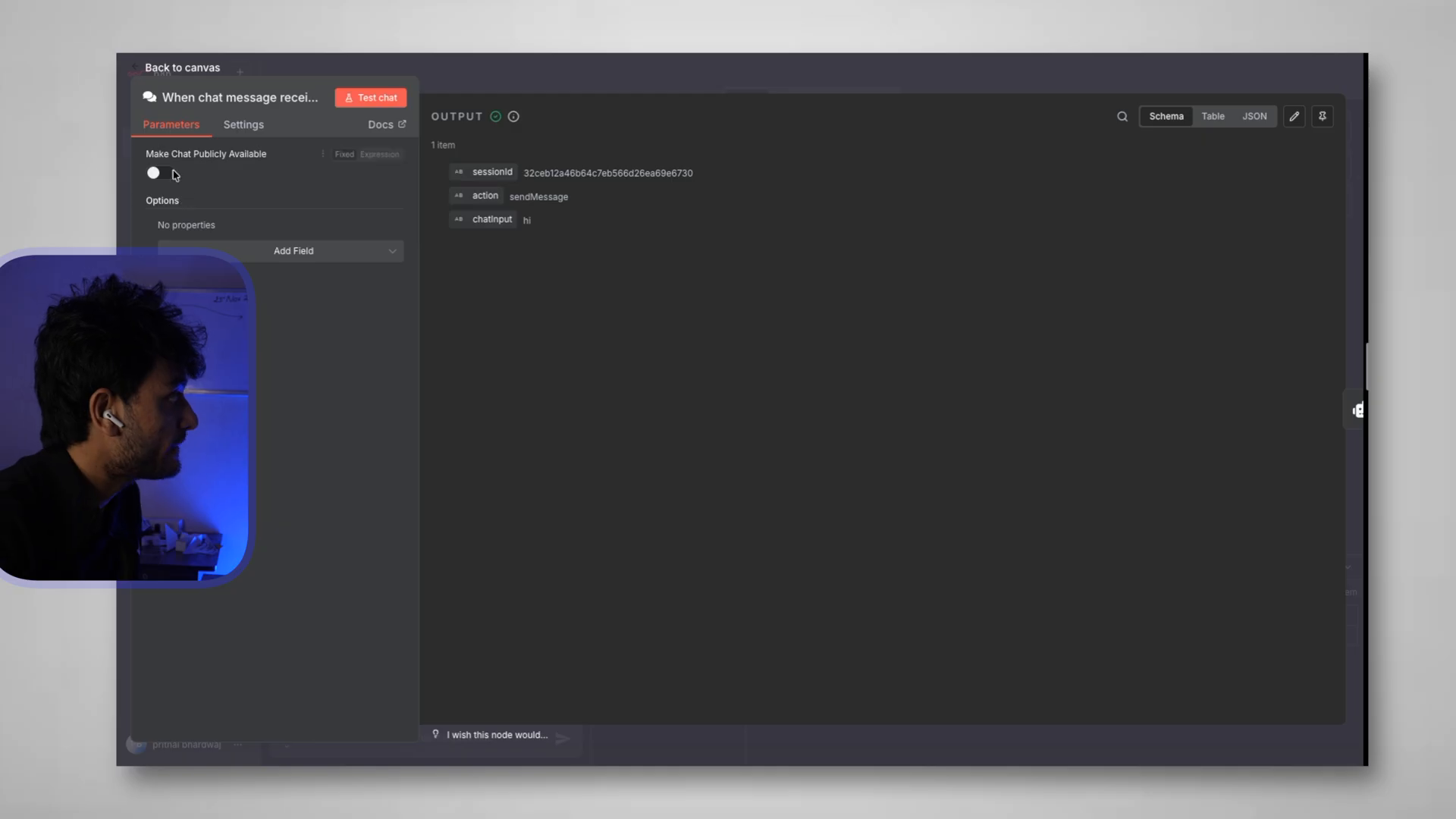
drag(147, 155, 281, 159)
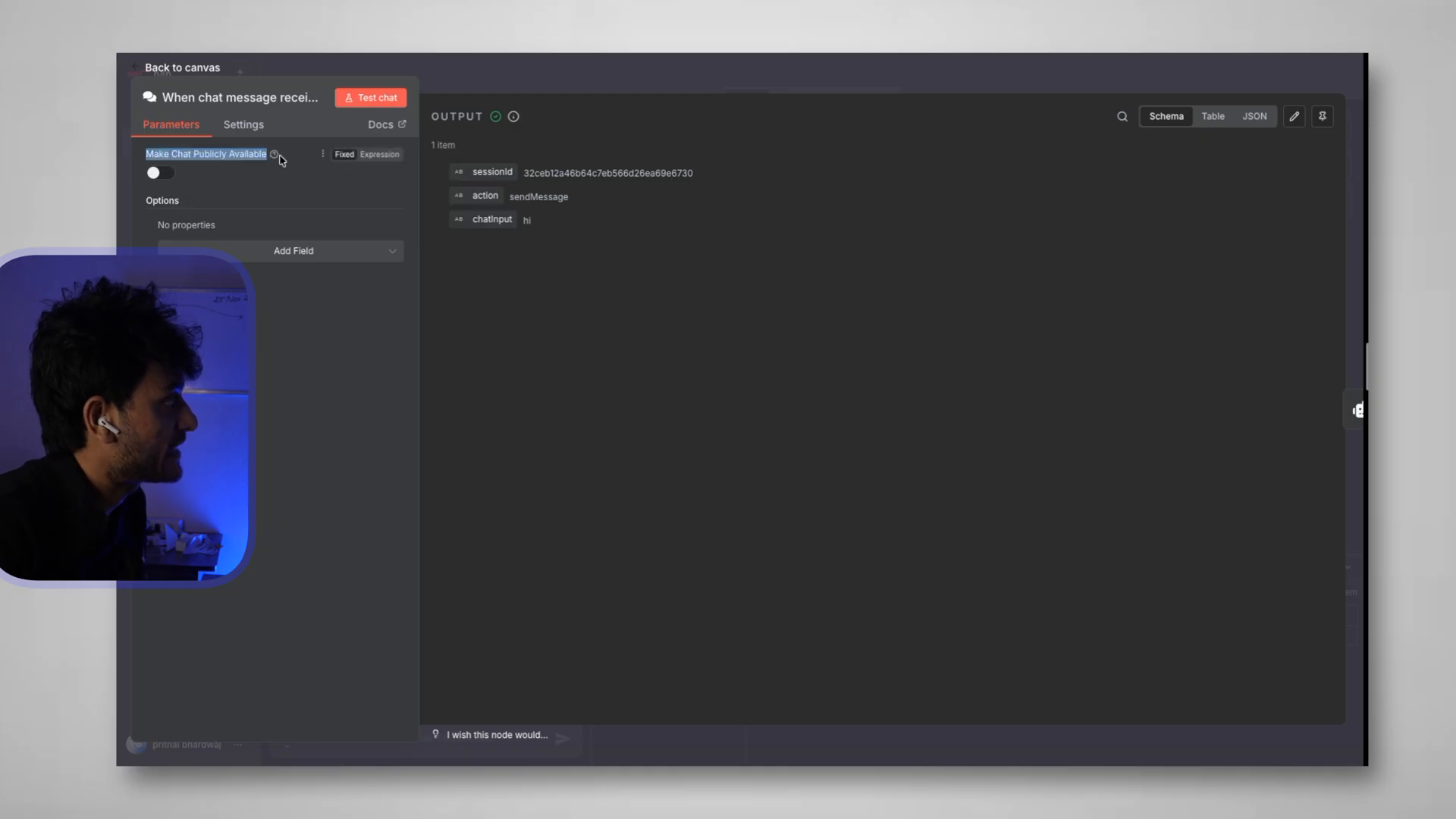
click(161, 174)
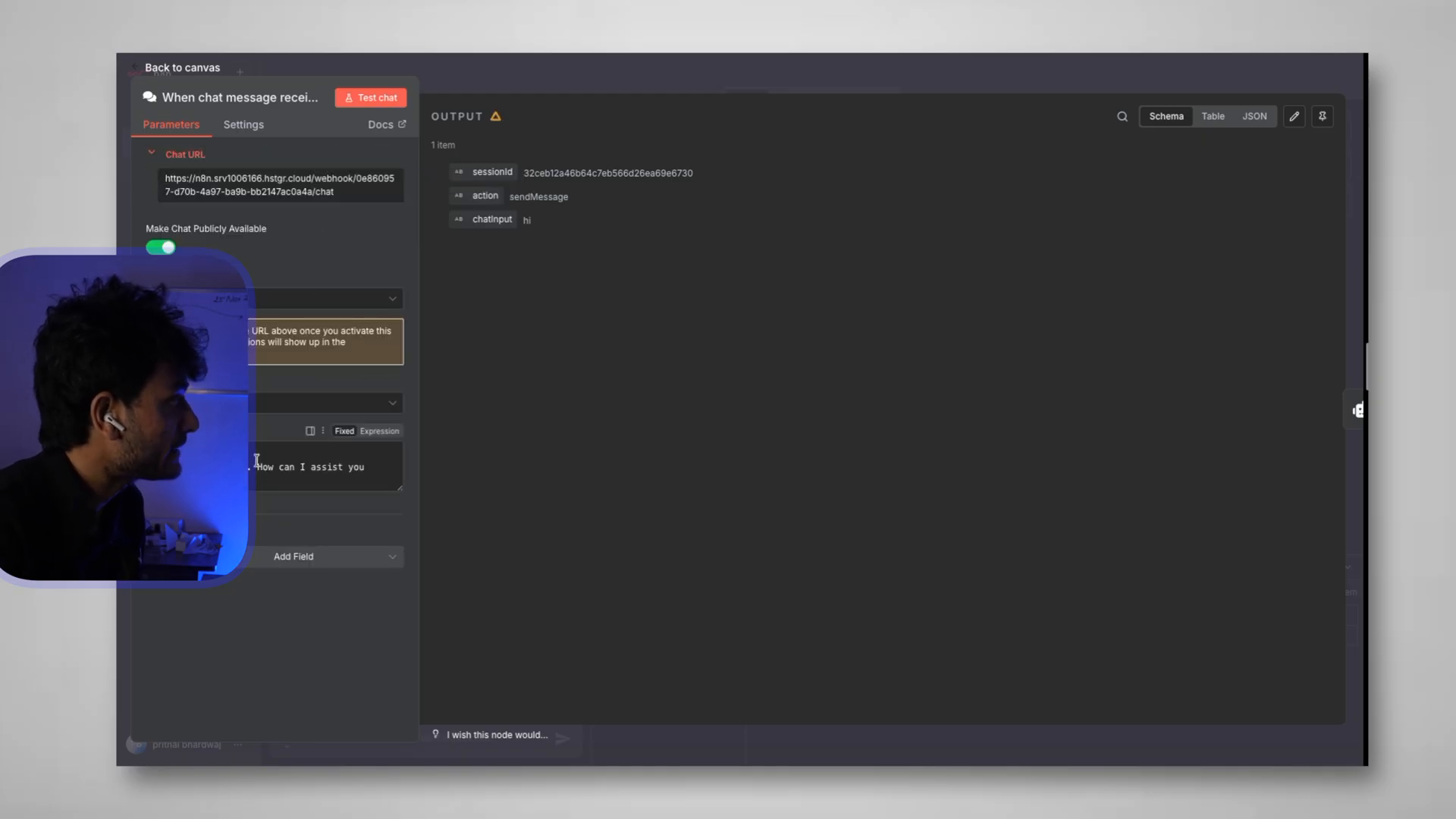
click(199, 299)
click(219, 379)
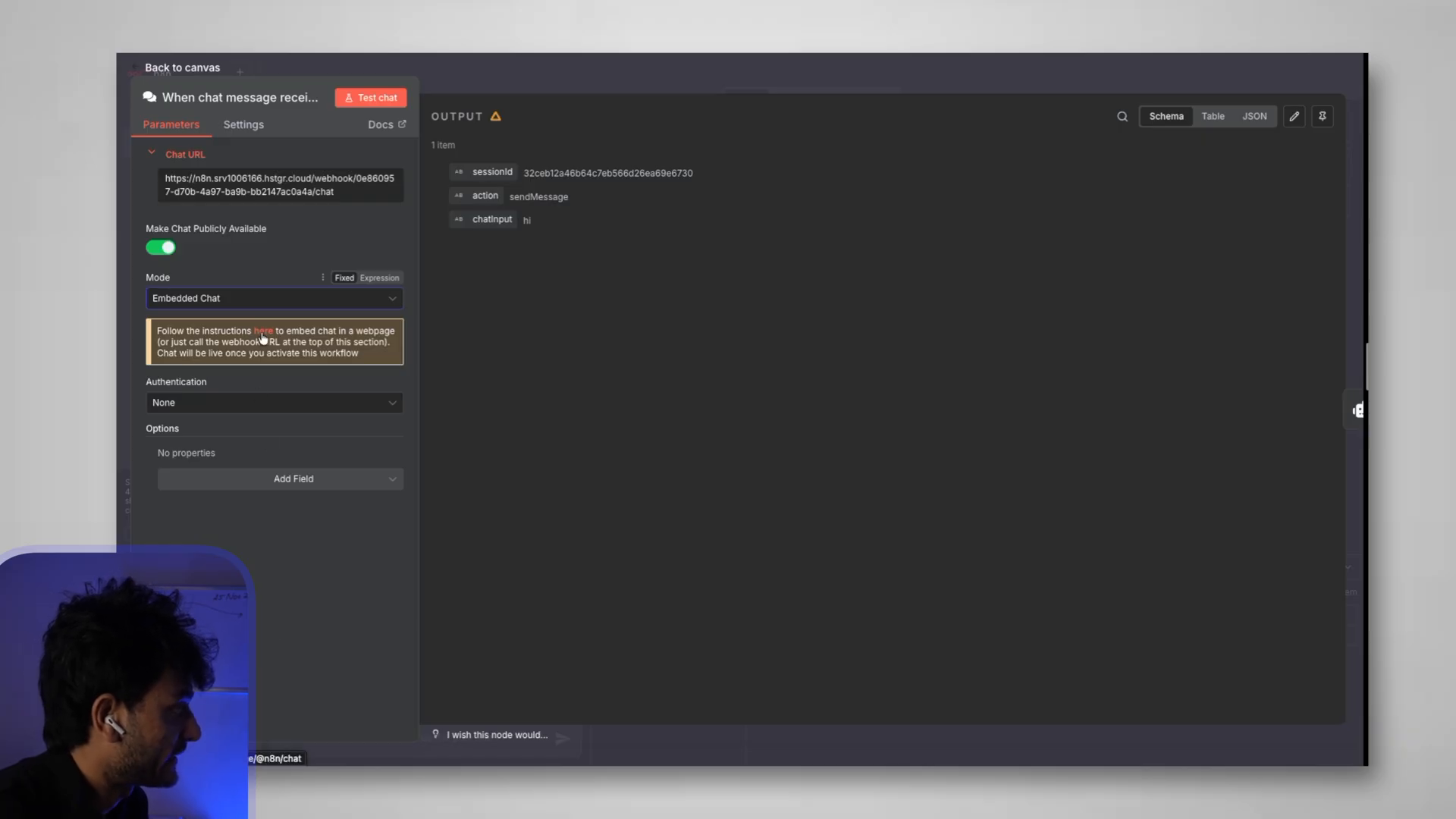
click(263, 336)
scroll(738, 606, down, 5)
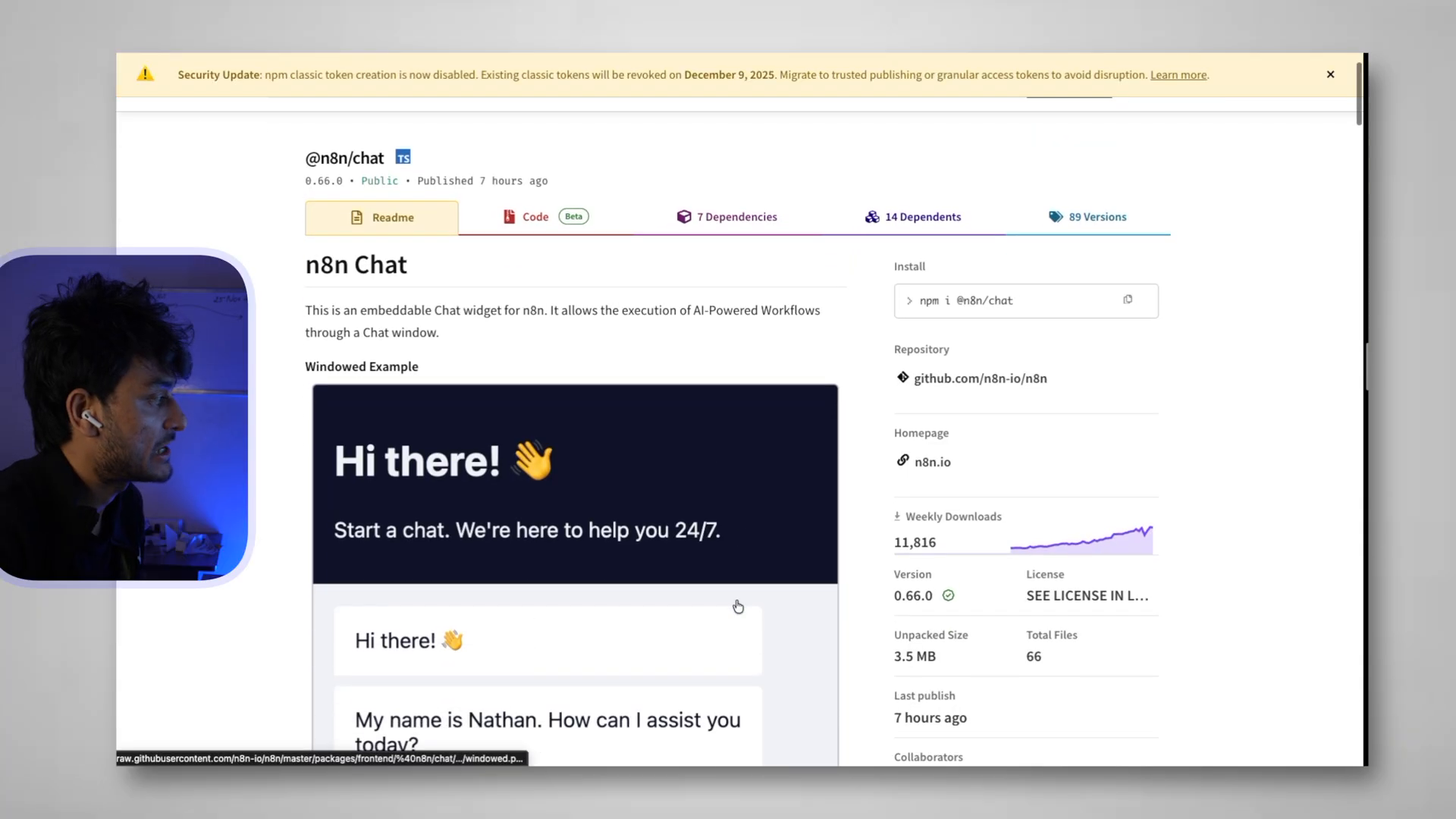
scroll(738, 607, down, 15)
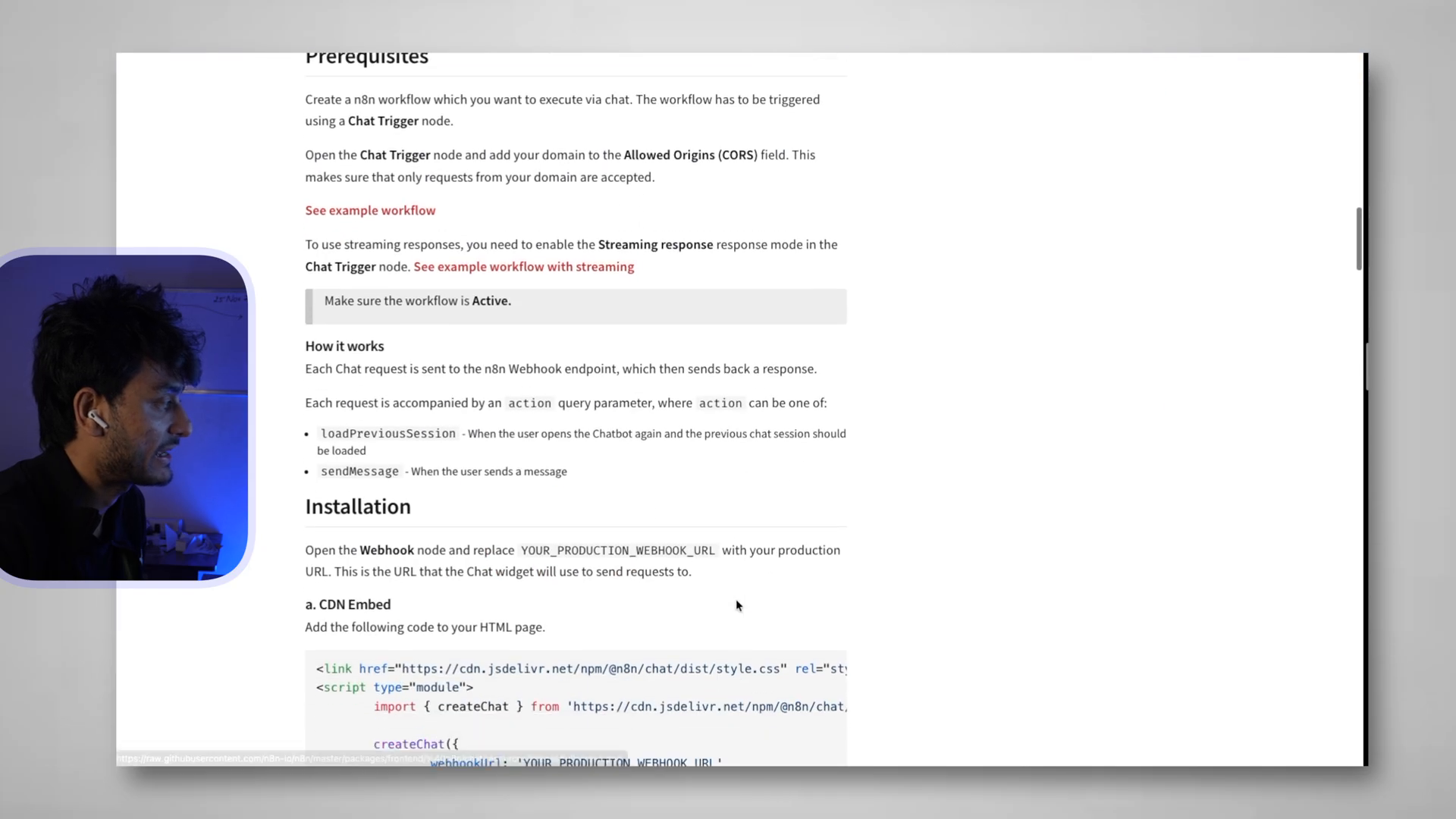
scroll(737, 605, down, 20)
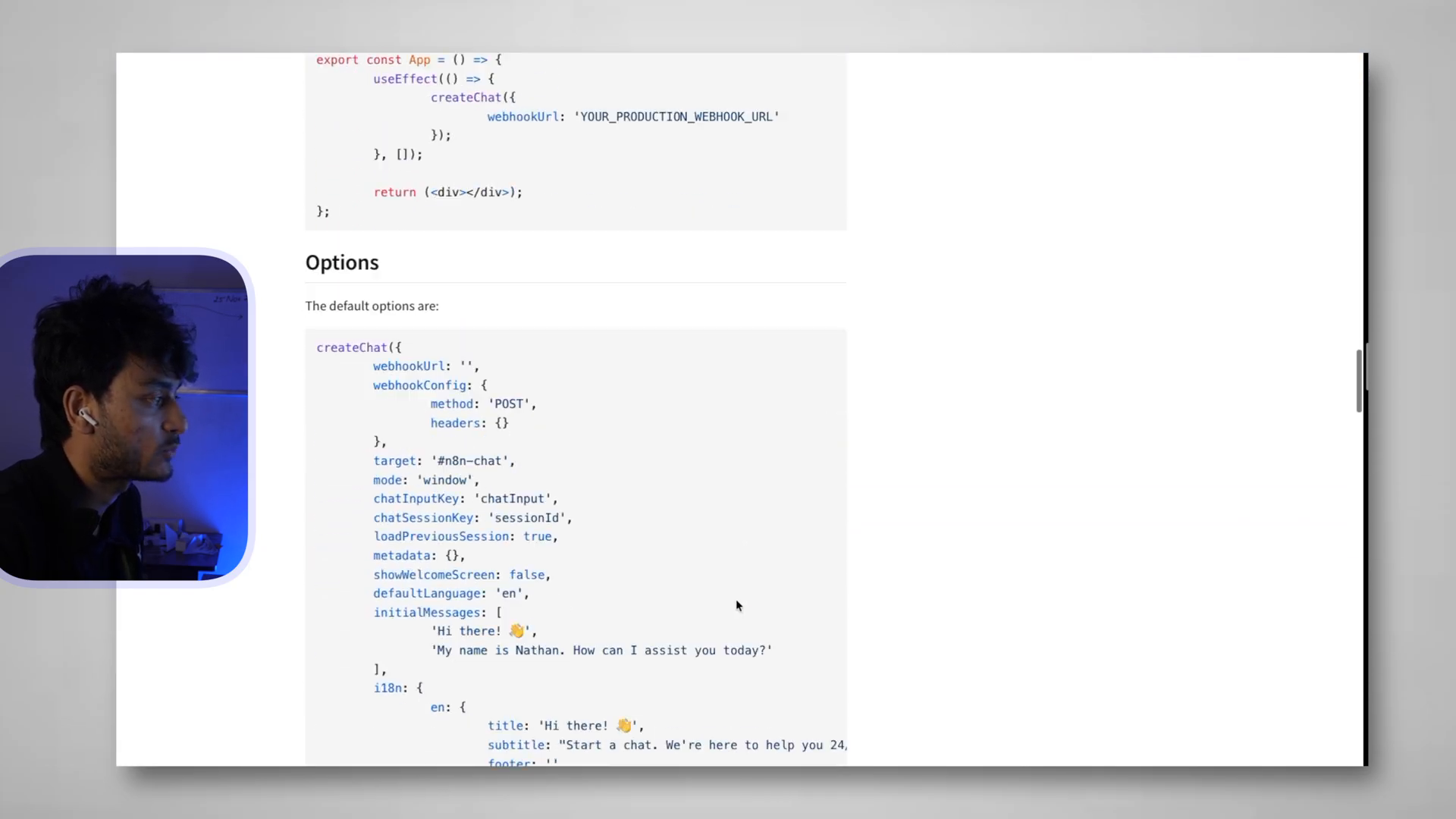
scroll(735, 604, down, 1)
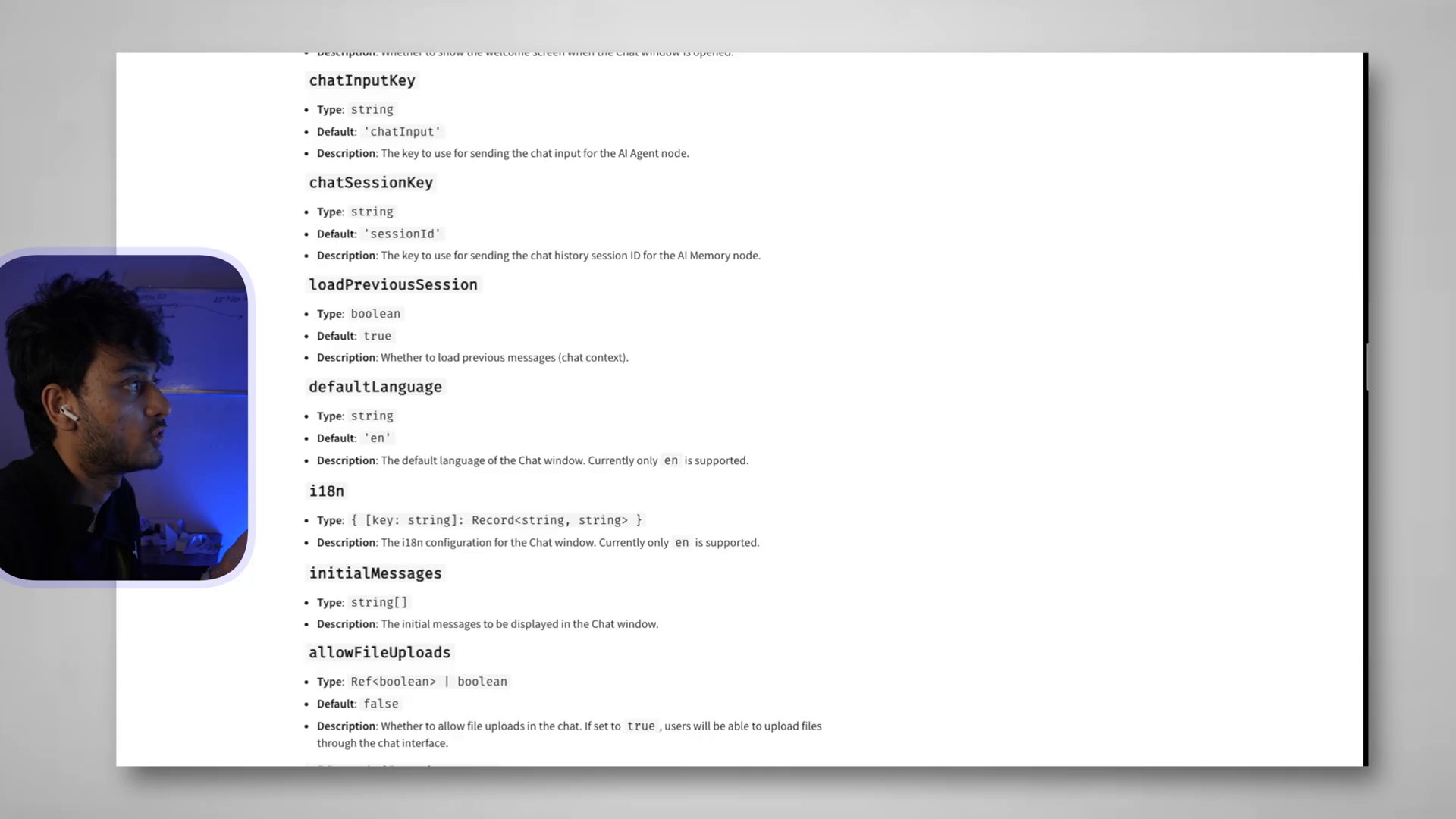
key(ctrl+shift+Tab)
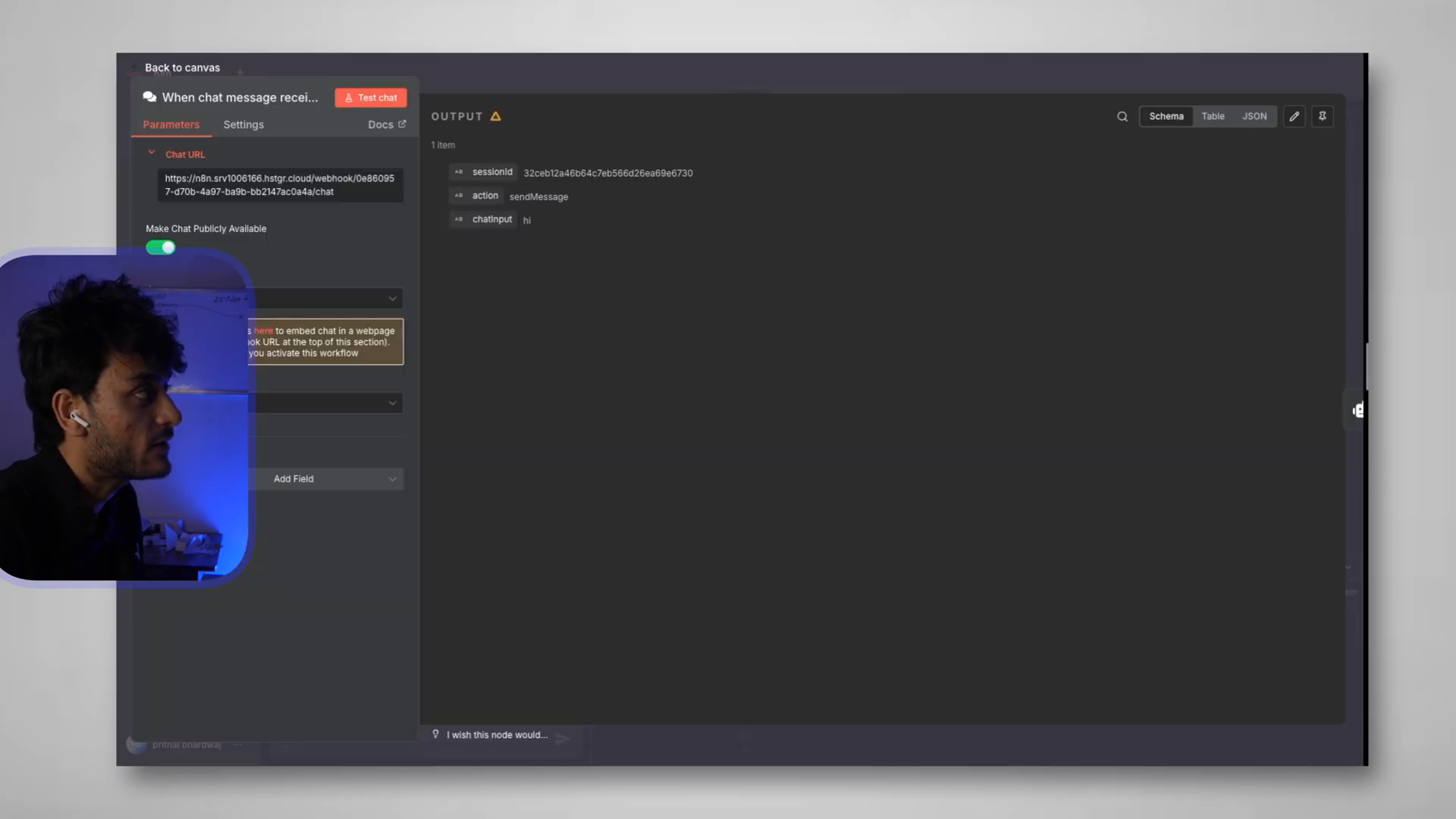
key(ctrl+Tab)
scroll(457, 426, down, 20)
scroll(457, 426, up, 20)
scroll(457, 426, up, 20)
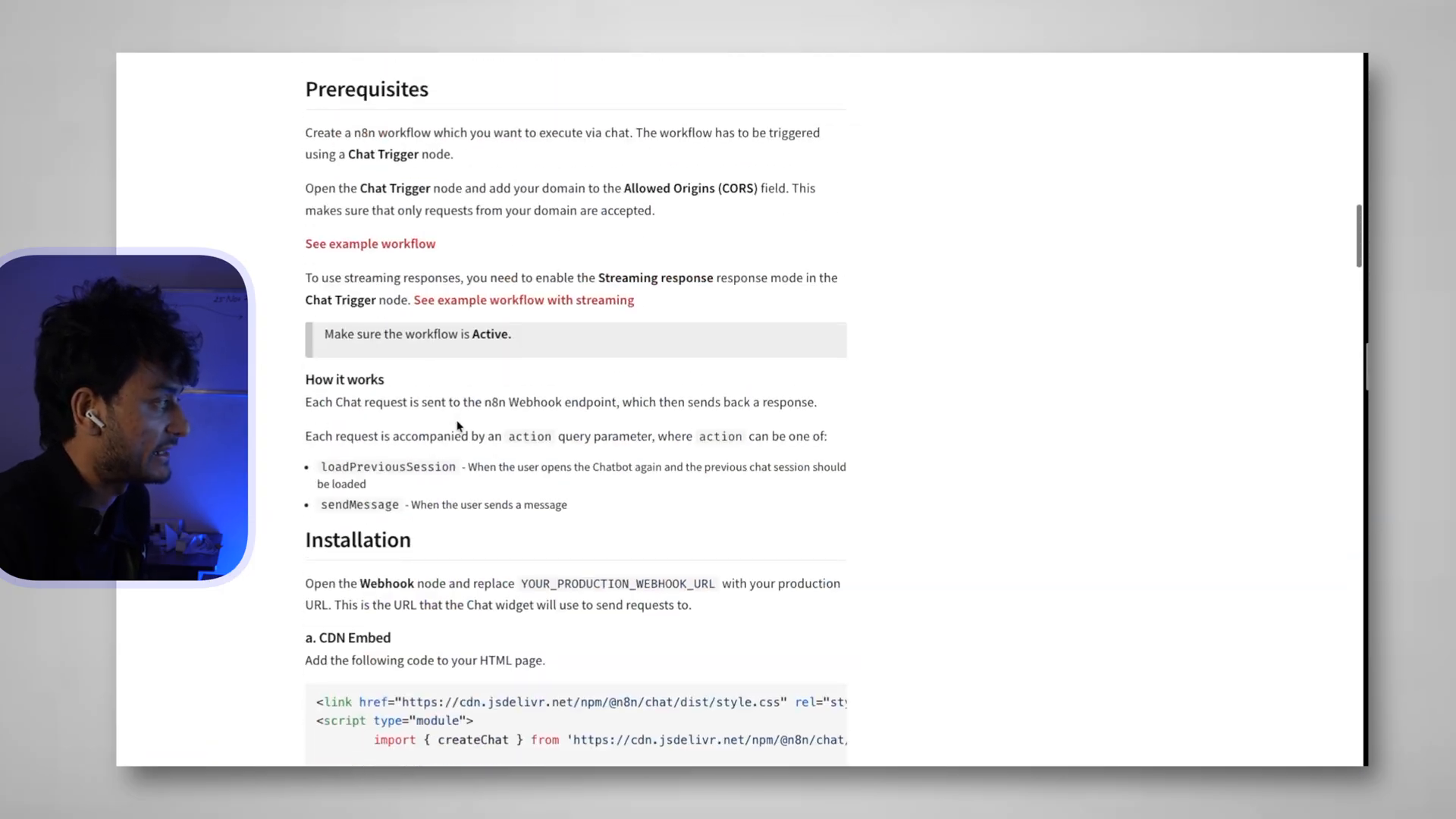
scroll(457, 426, down, 20)
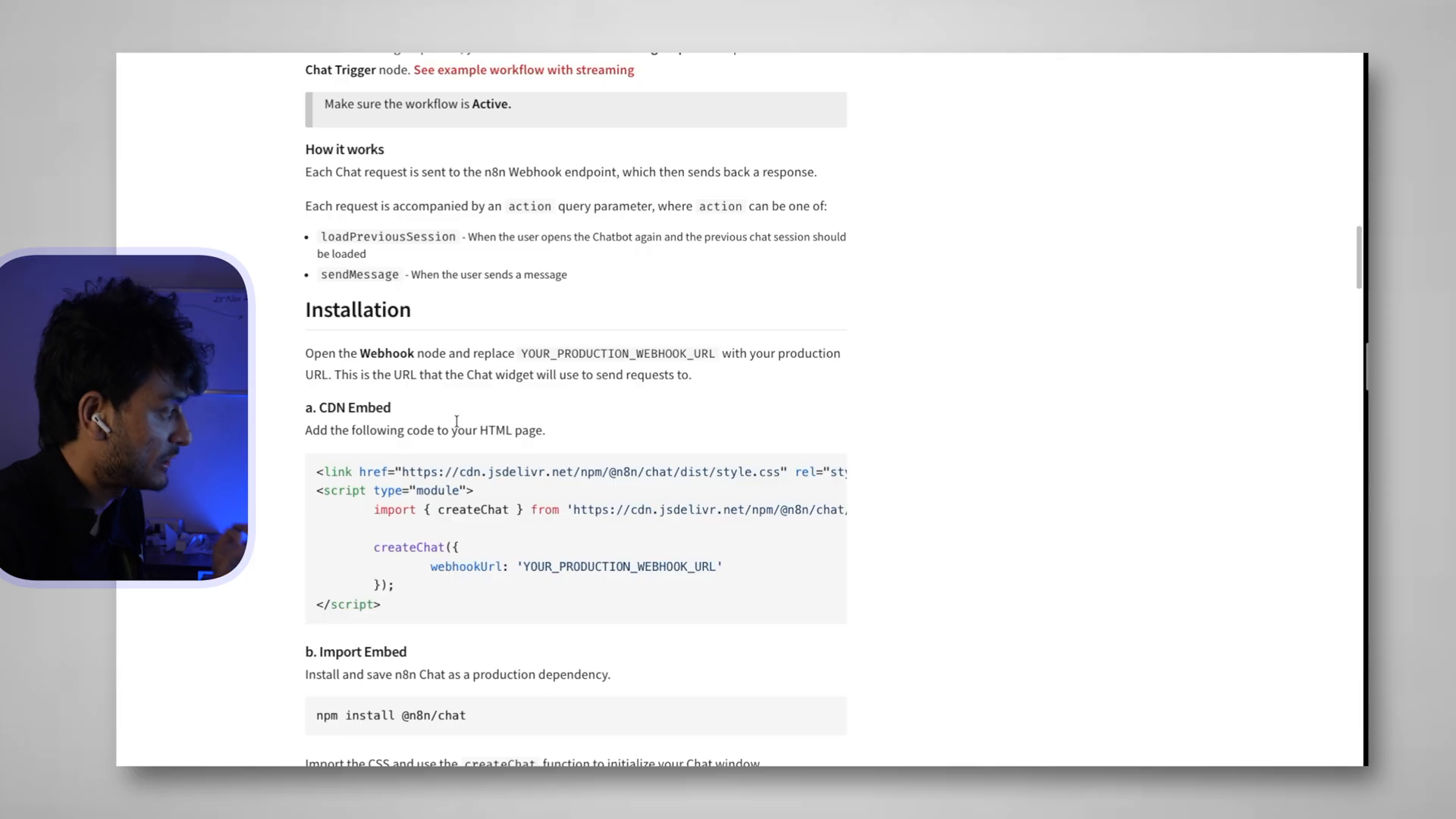
scroll(457, 421, down, 1)
drag(316, 387, 427, 520)
key(ctrl+c)
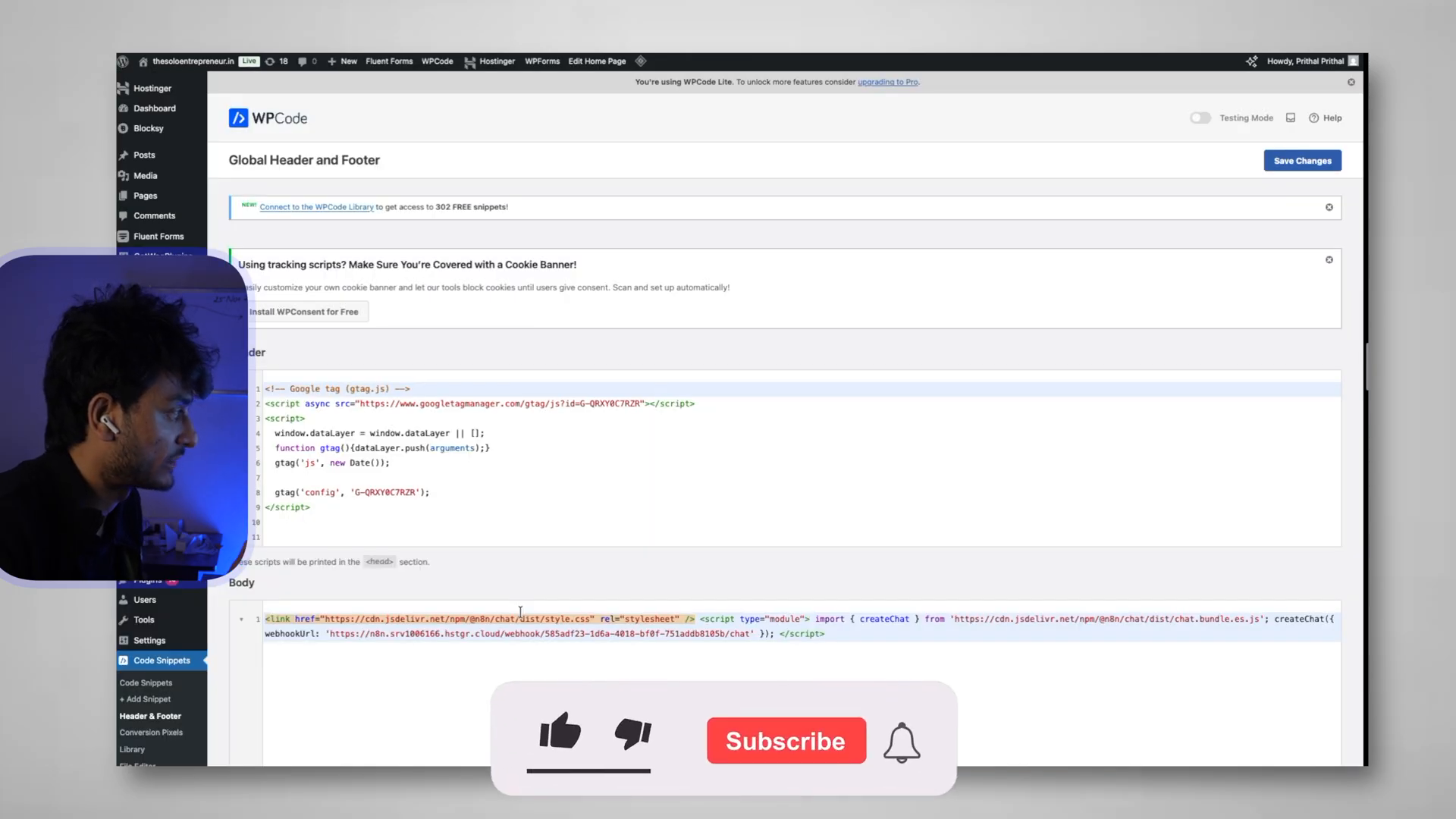
scroll(478, 536, down, 1)
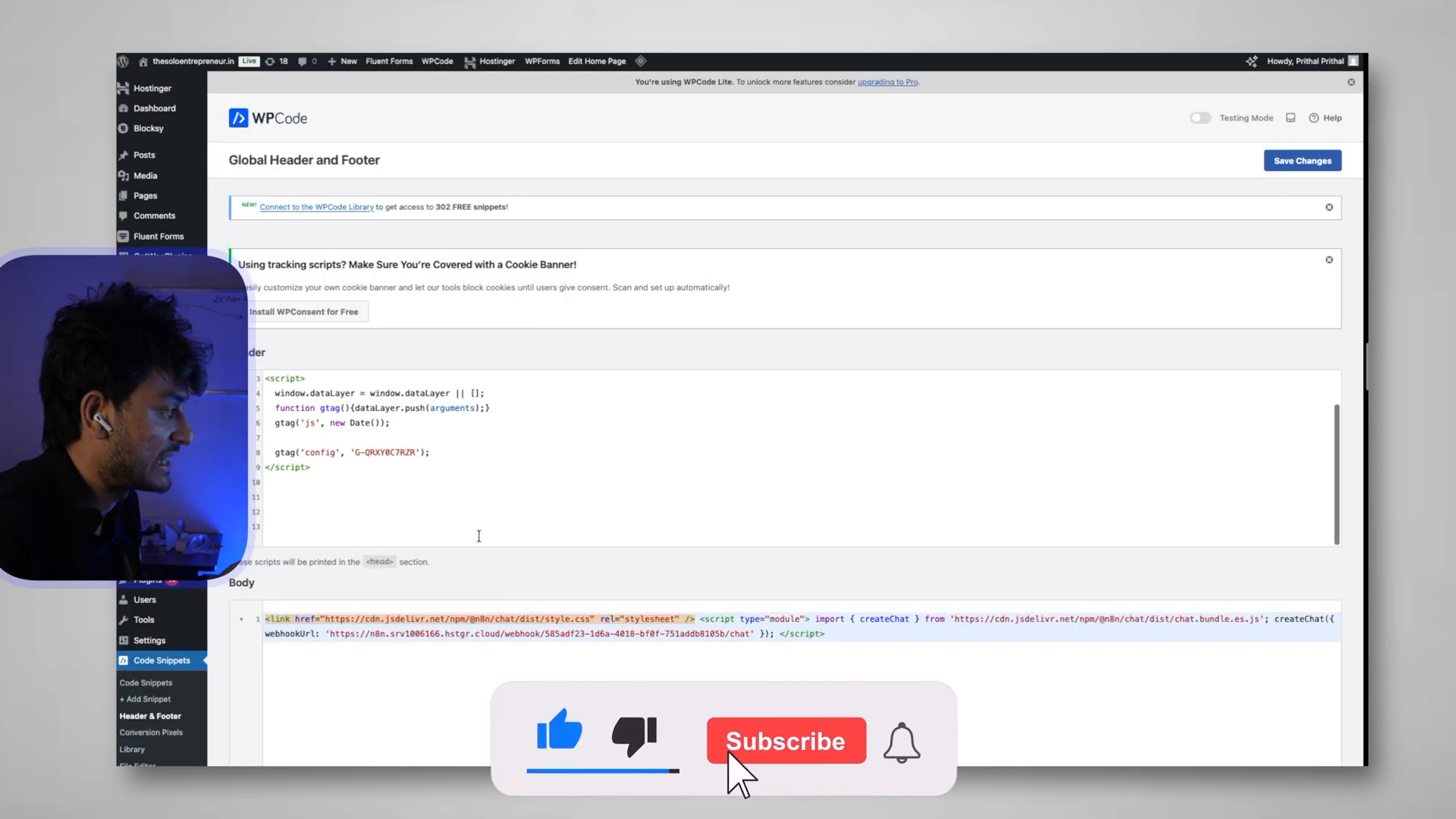
scroll(451, 601, down, 2)
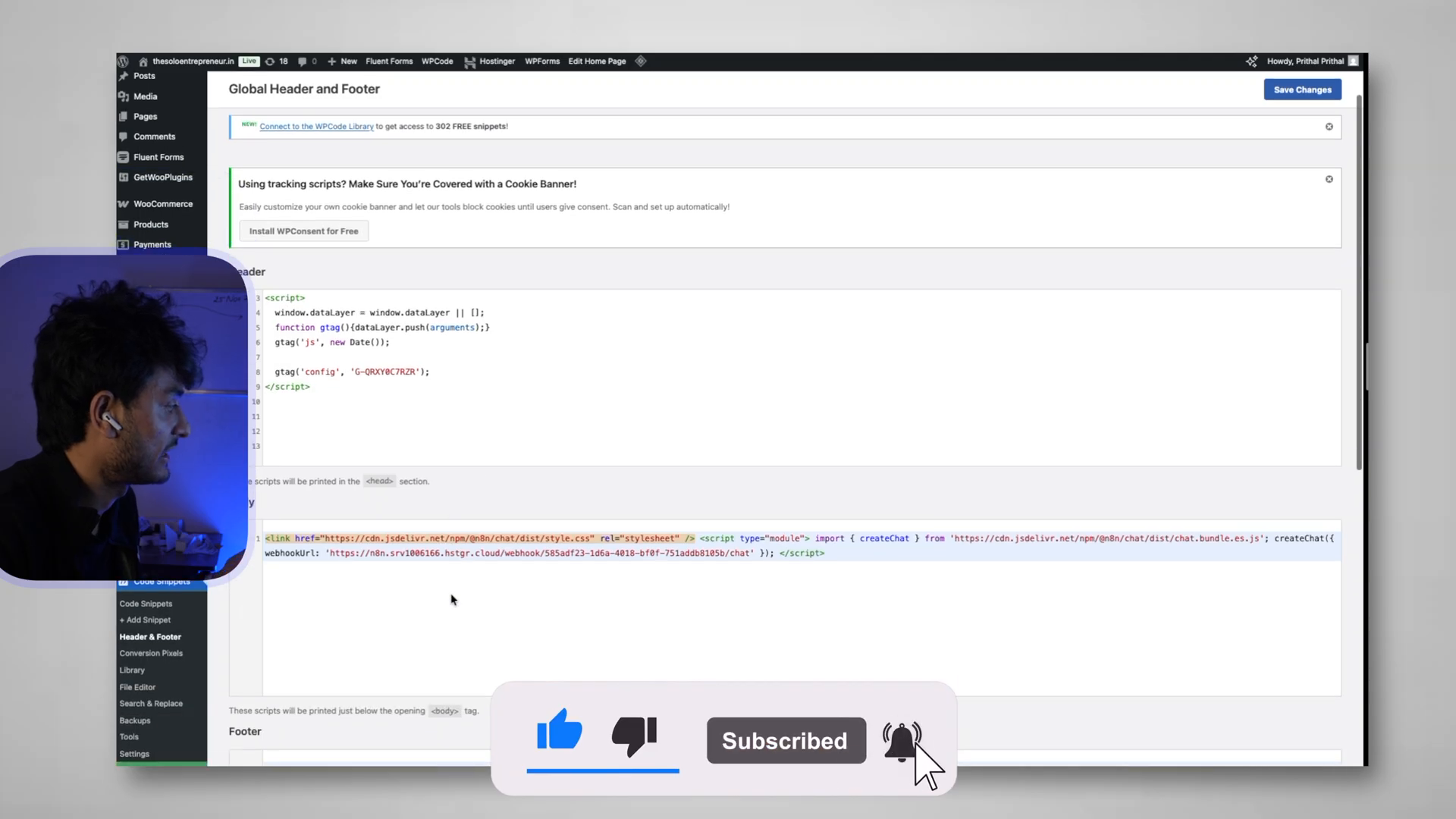
scroll(452, 600, down, 2)
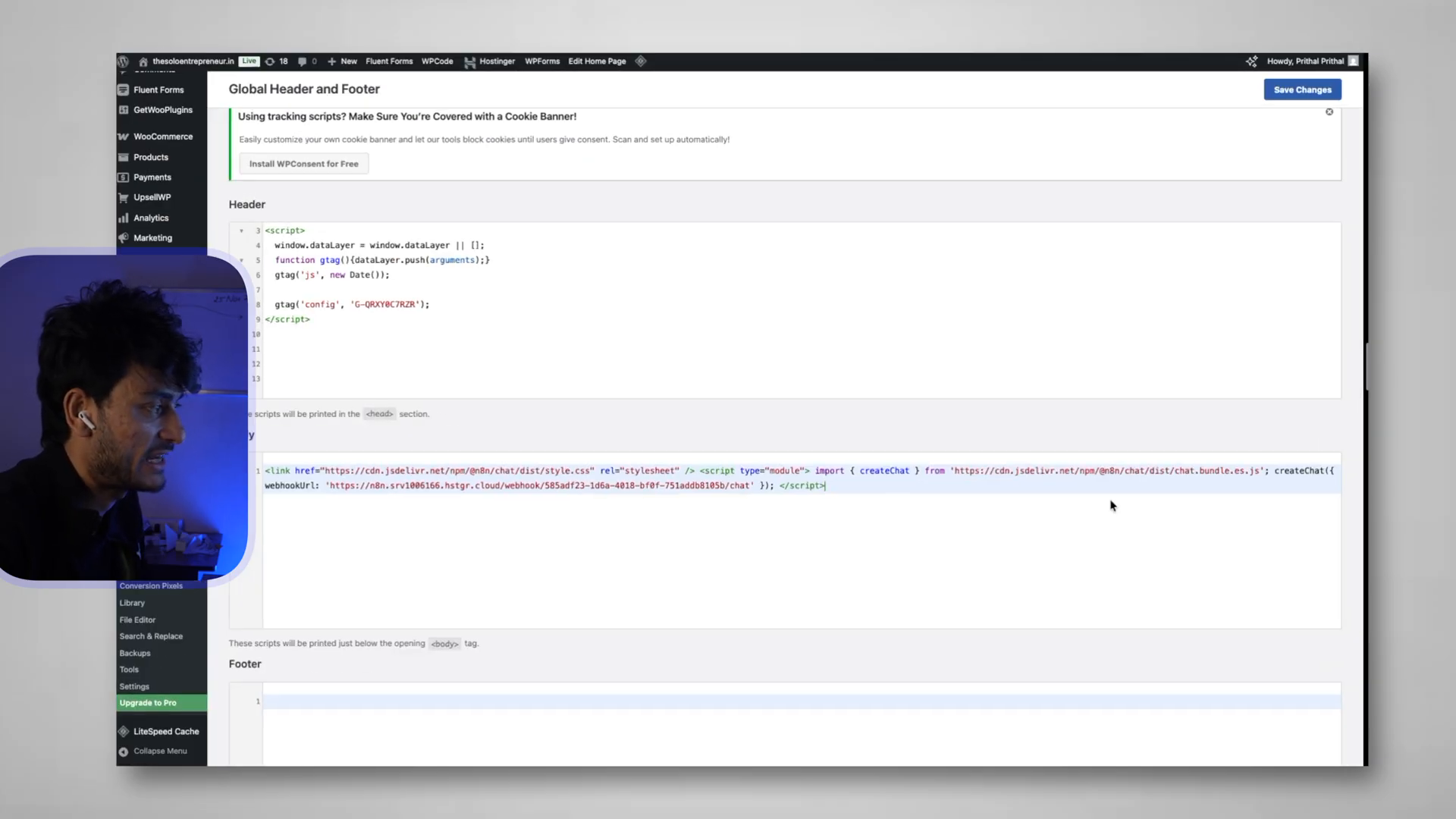
triple_click(442, 542)
double_click(440, 543)
click(893, 514)
key(Return)
key(Return)
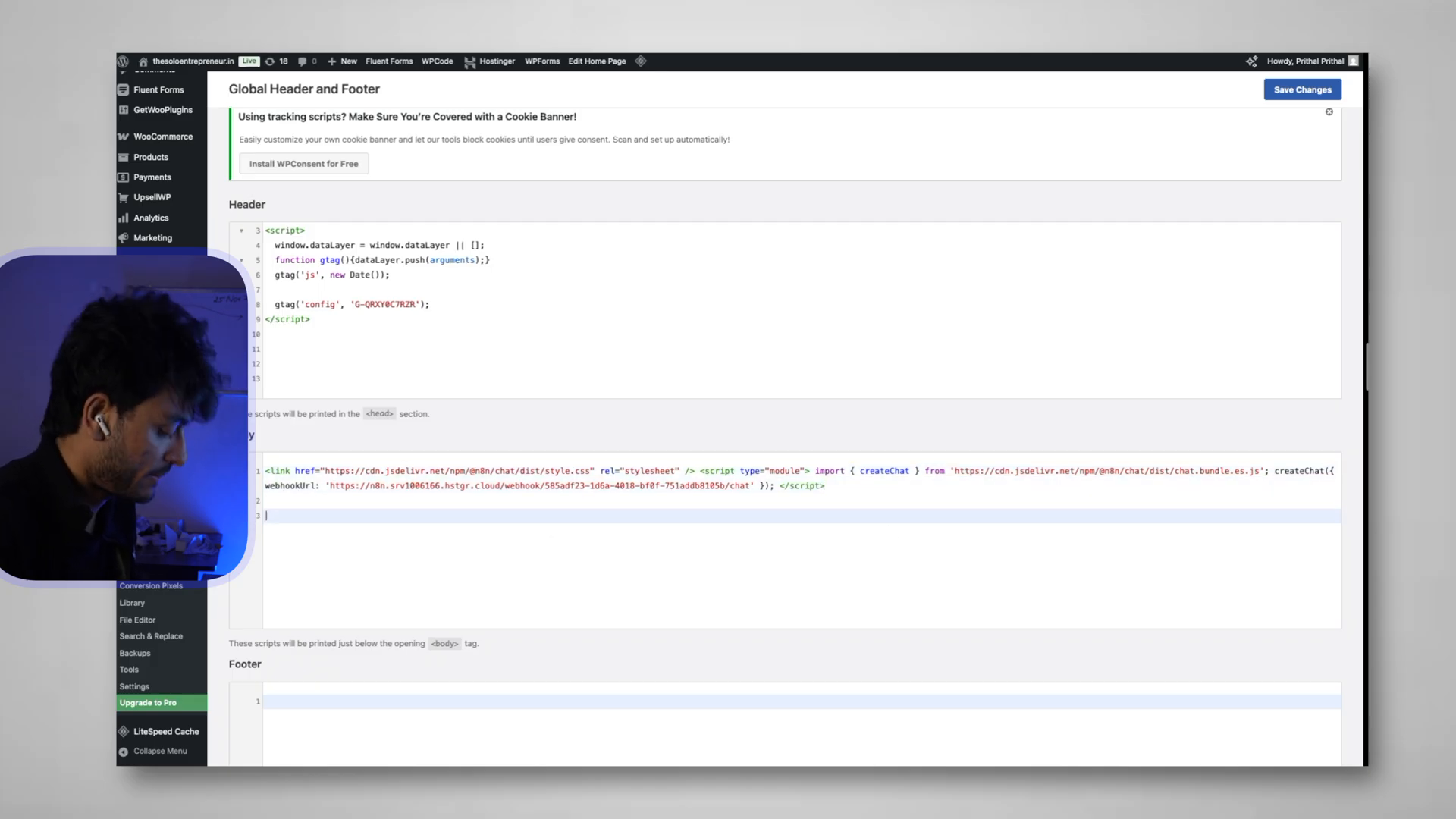
key(ctrl+v)
scroll(828, 534, down, 1)
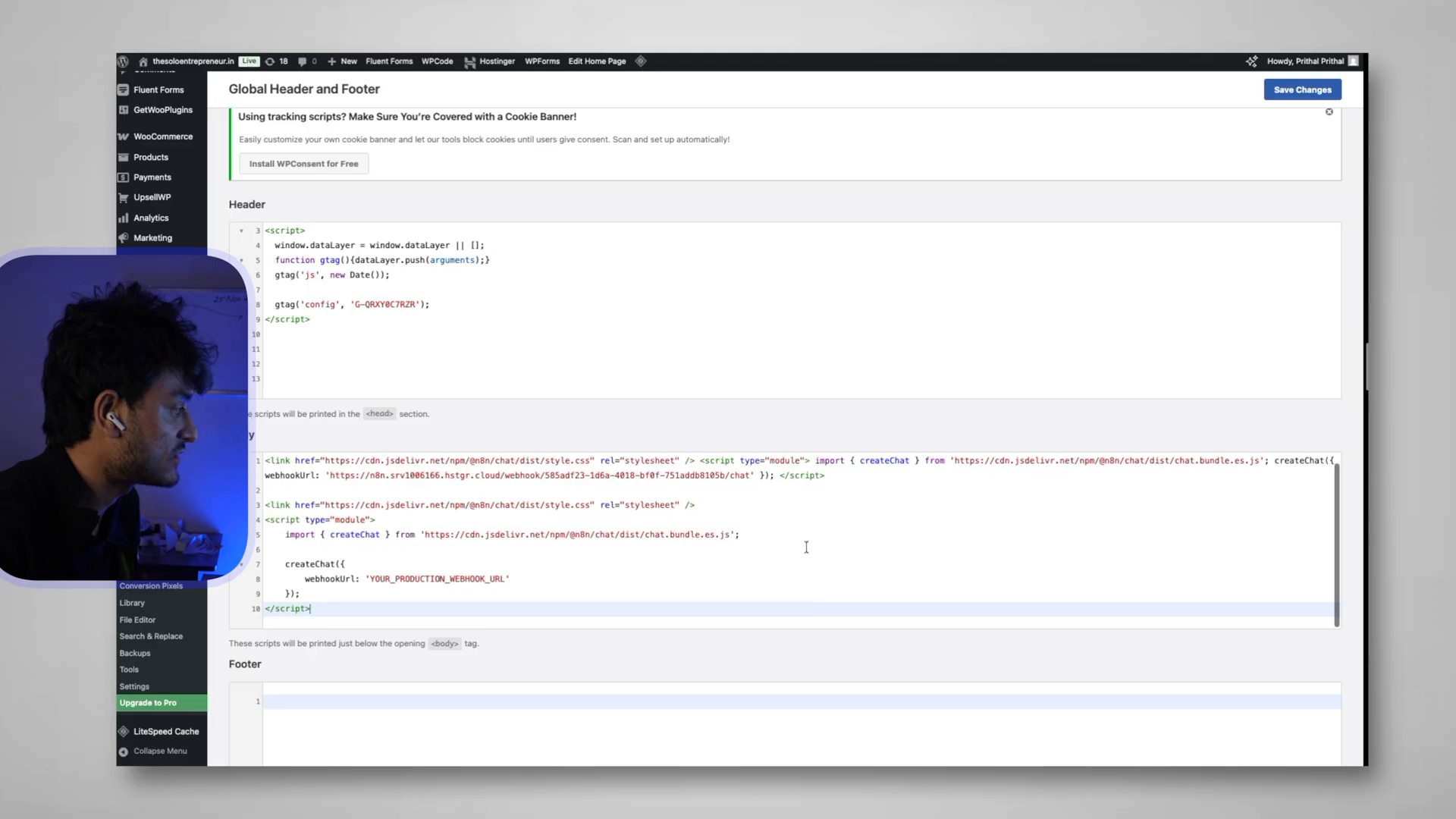
drag(503, 581, 402, 583)
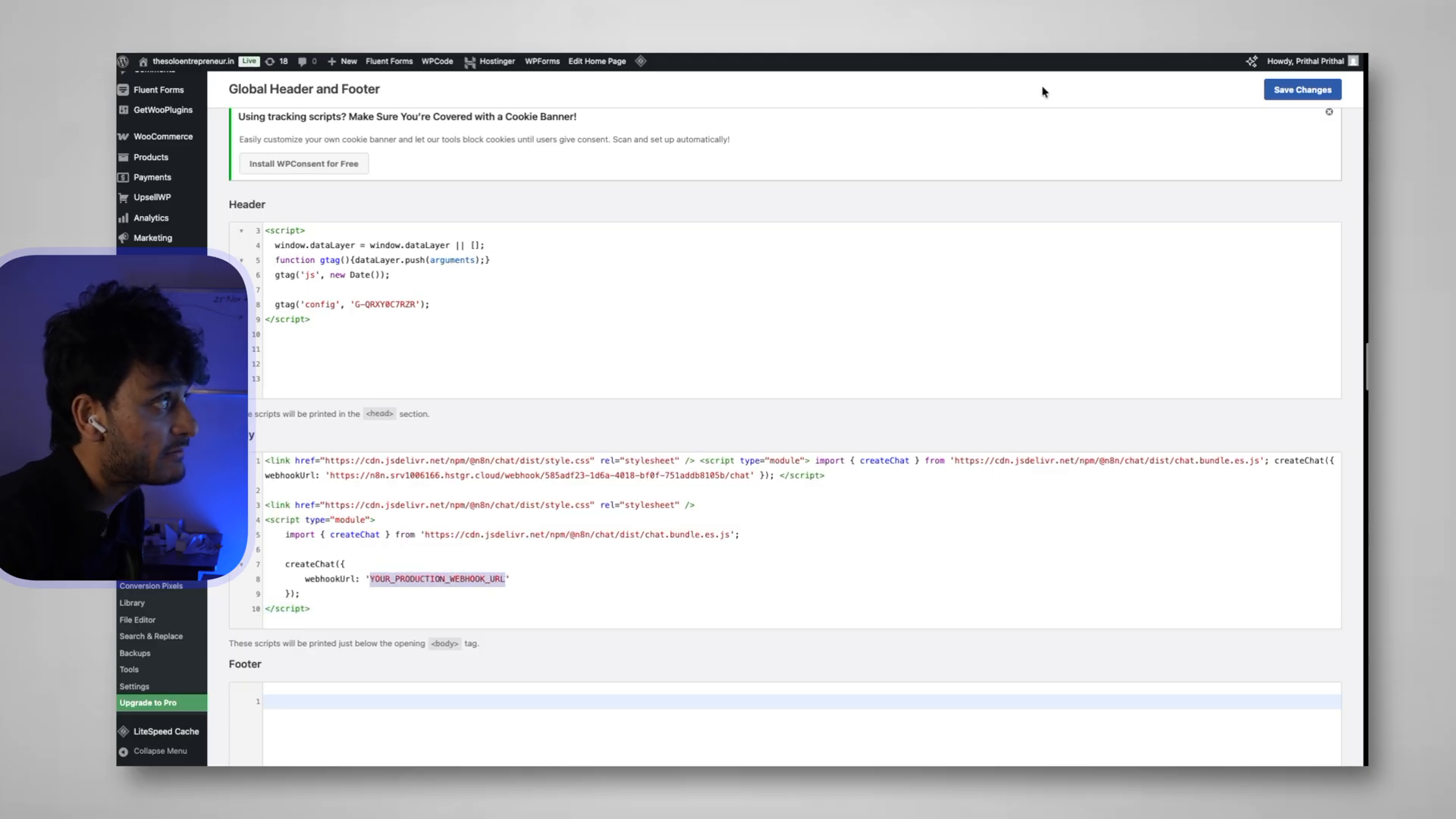
Replace YOUR_PRODUCTION_WEBHOOK_URL with the chat URL copied from the n8n chat trigger
key(ctrl+Tab)
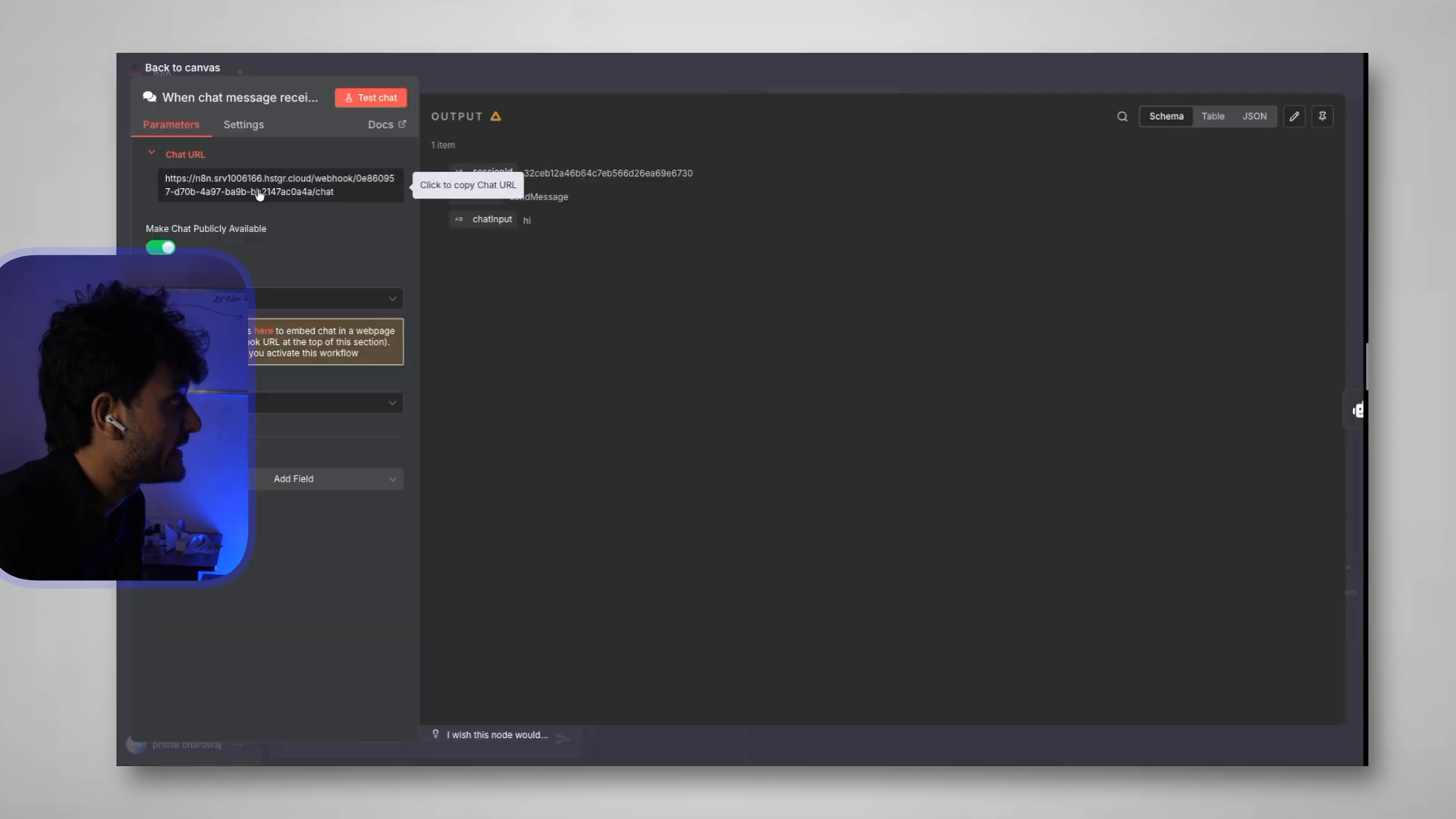
double_click(262, 192)
drag(165, 179, 356, 195)
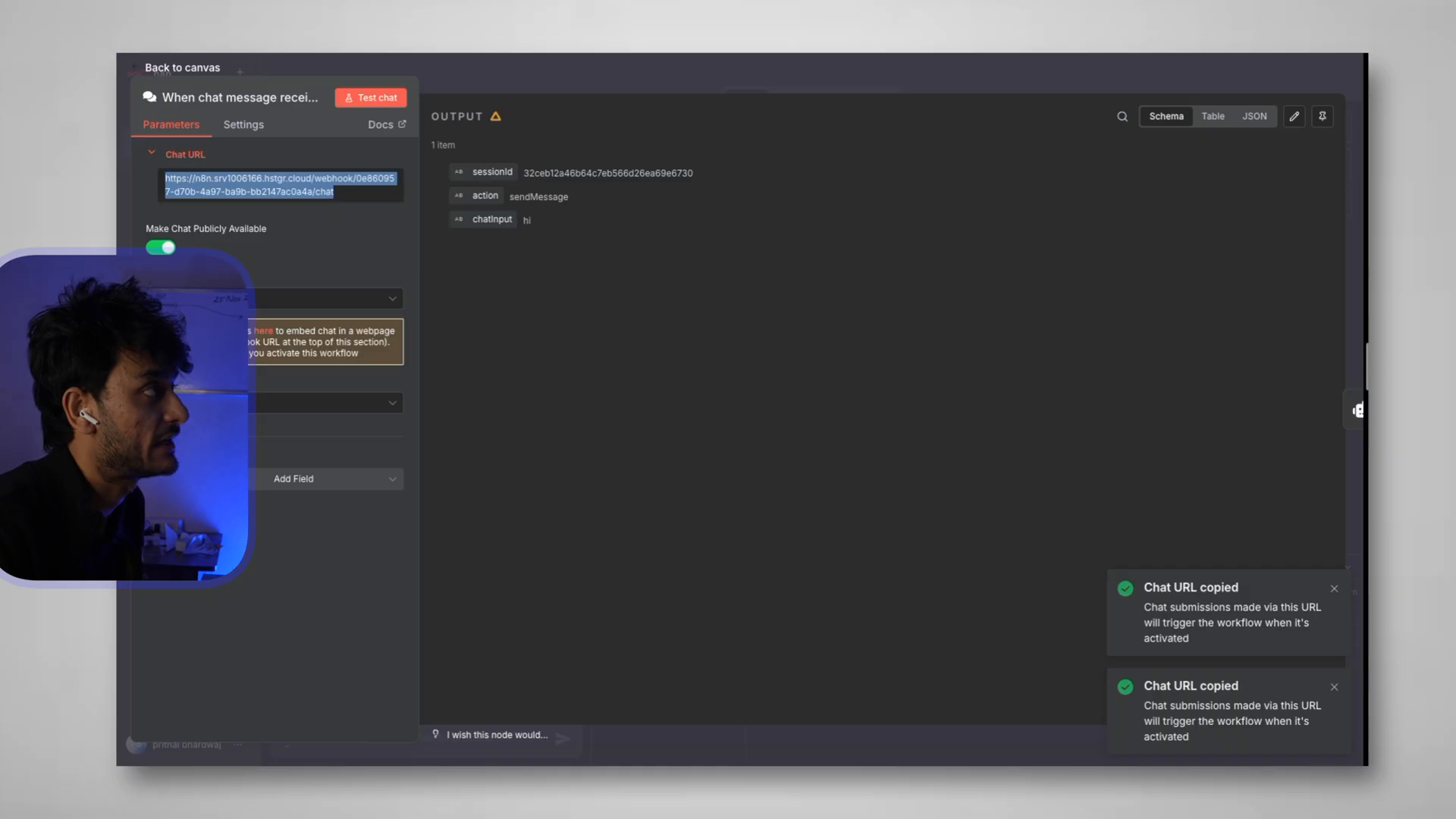
click(1213, 54)
click(505, 578)
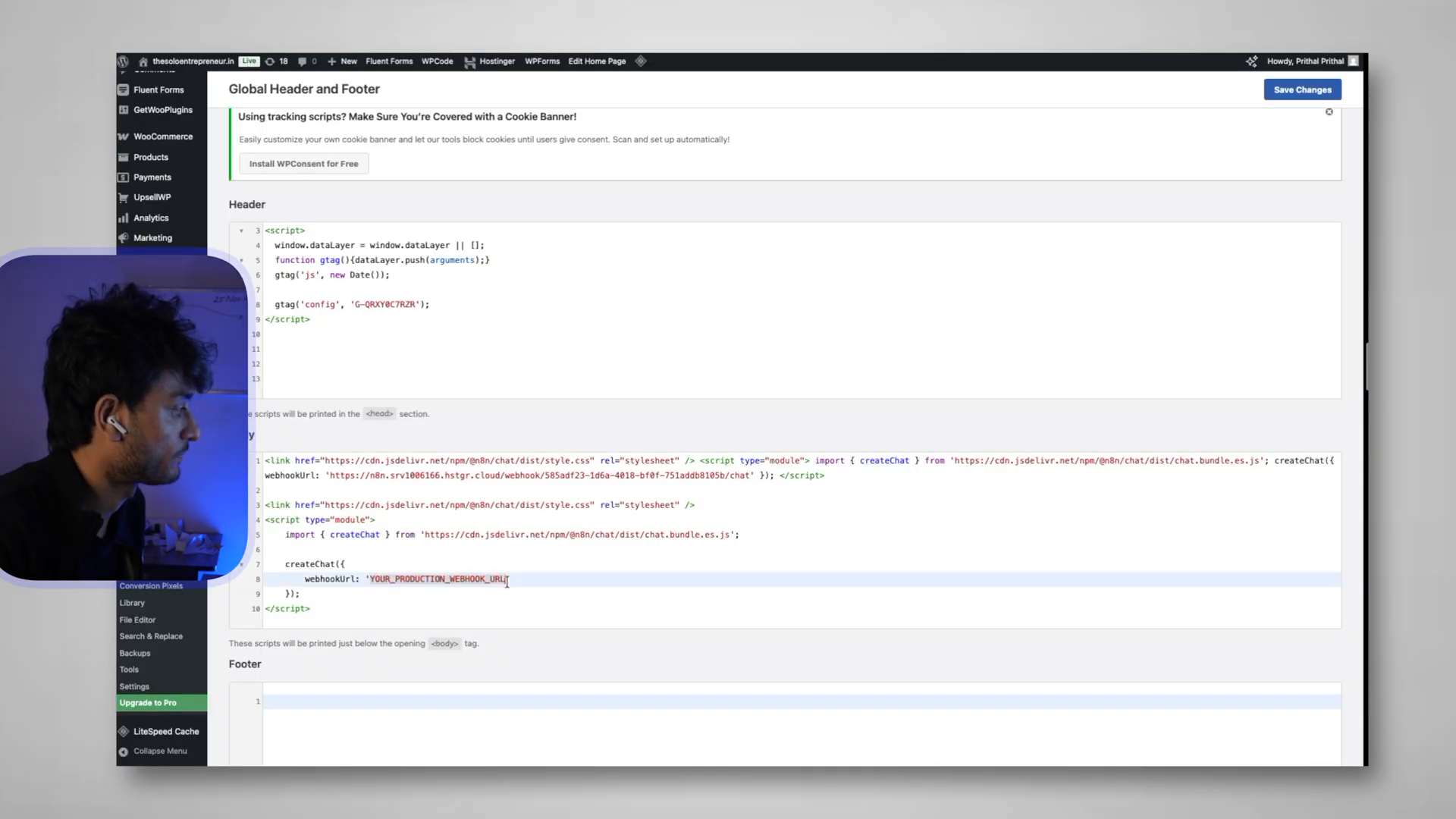
drag(506, 578, 383, 579)
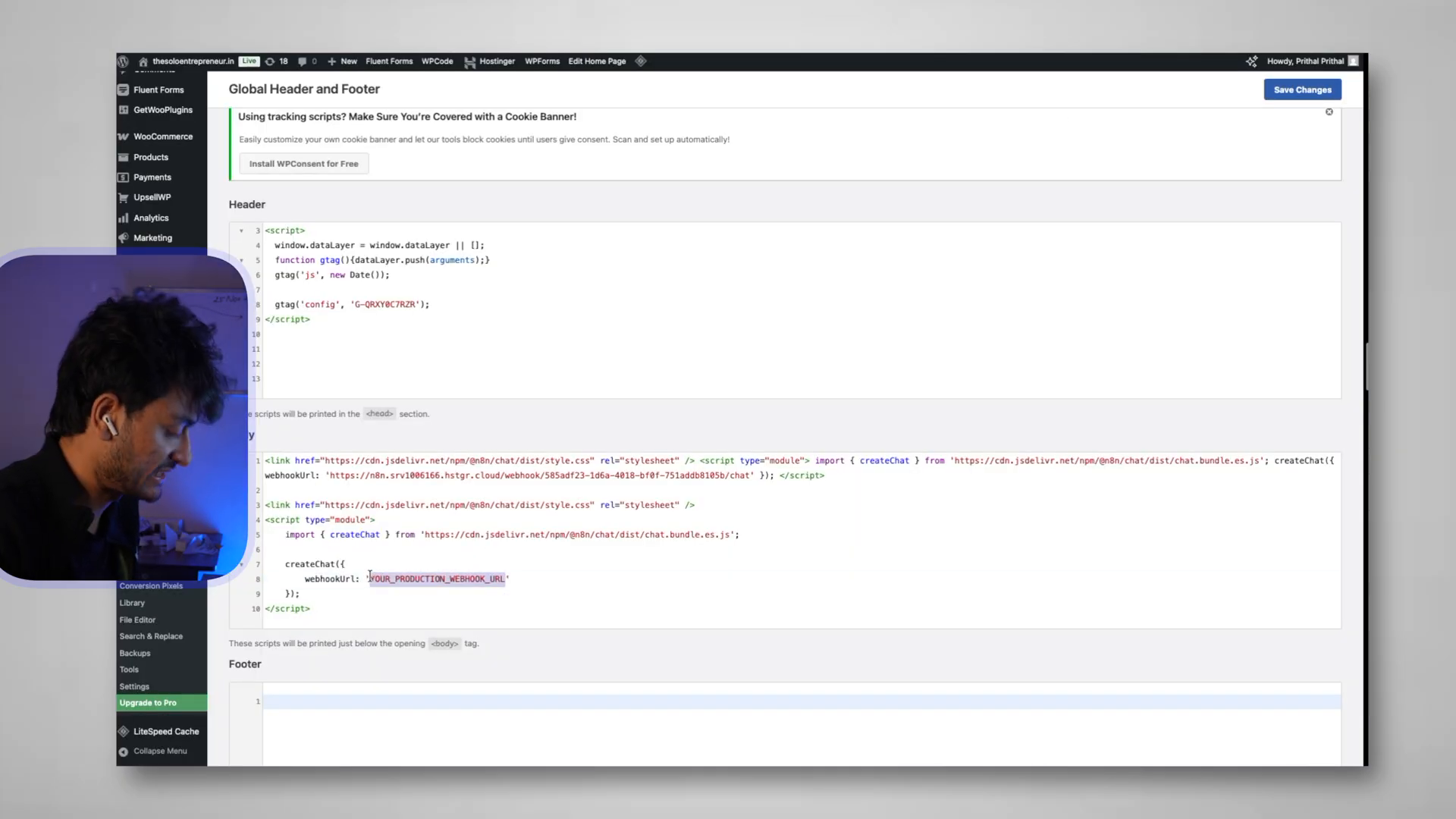
key(ctrl+v)
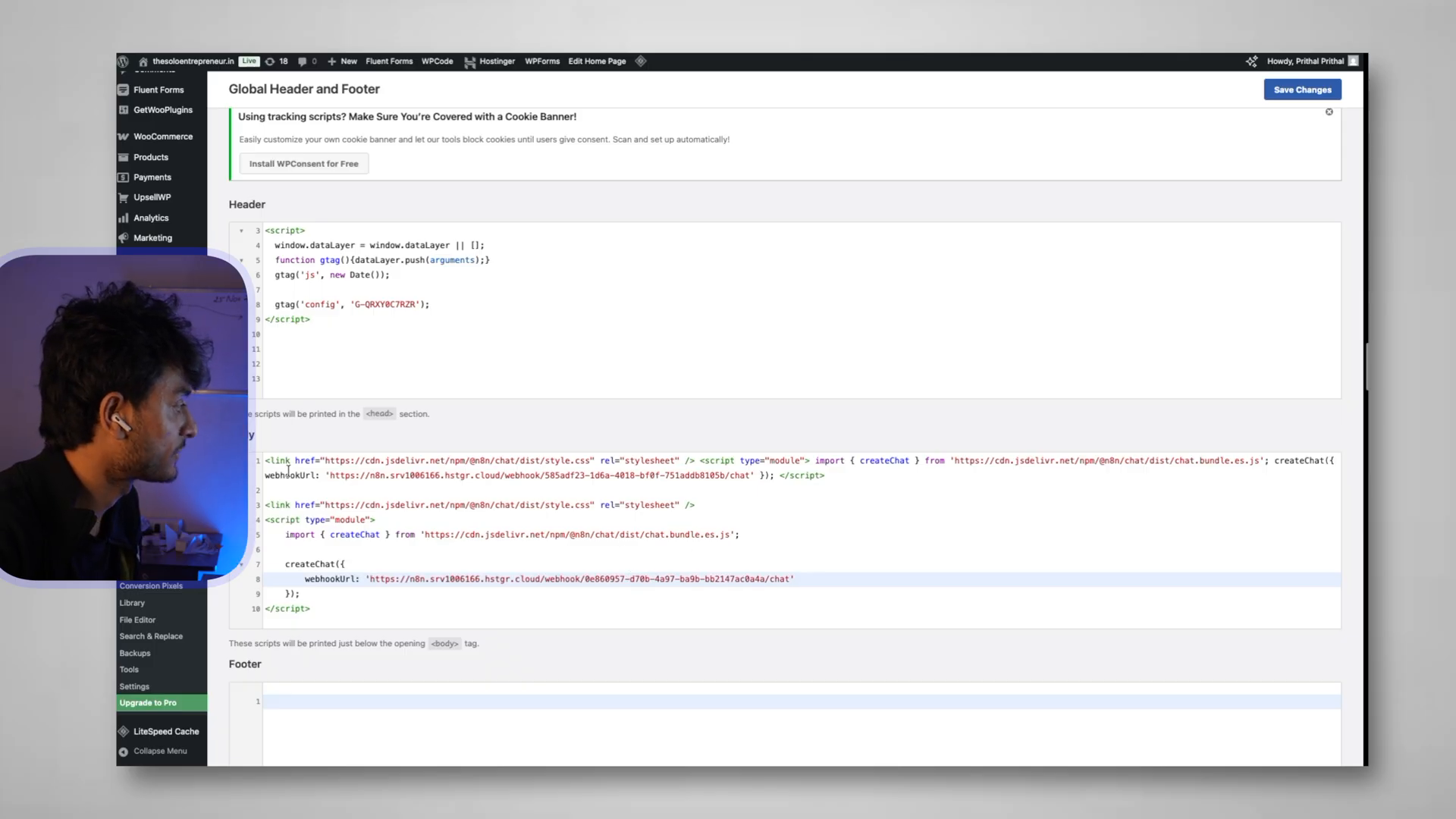
Delete the old one-line chat script from Body and save the WPCode changes
triple_click(266, 460)
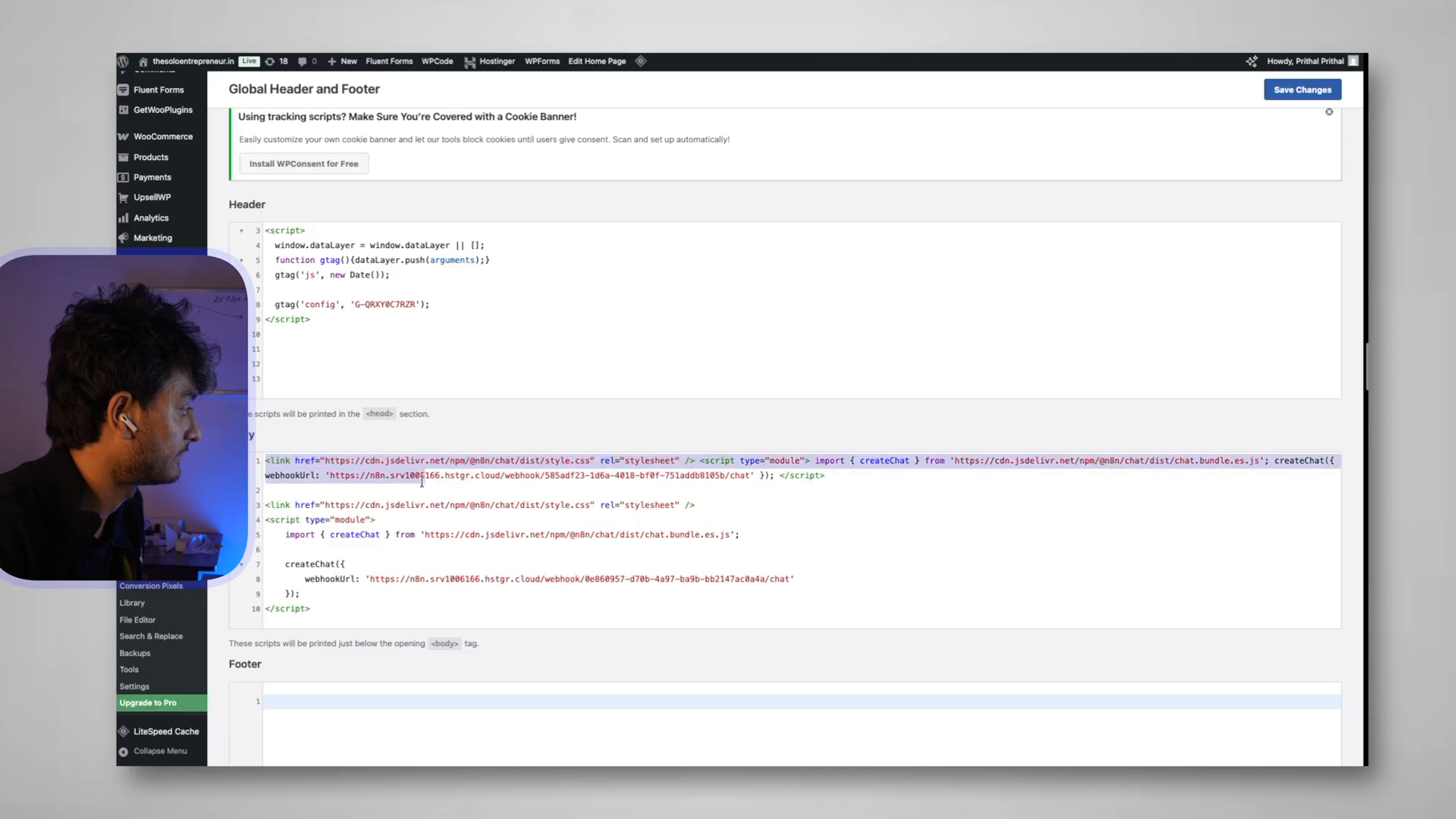
key(BackSpace)
click(1303, 89)
scroll(543, 675, down, 4)
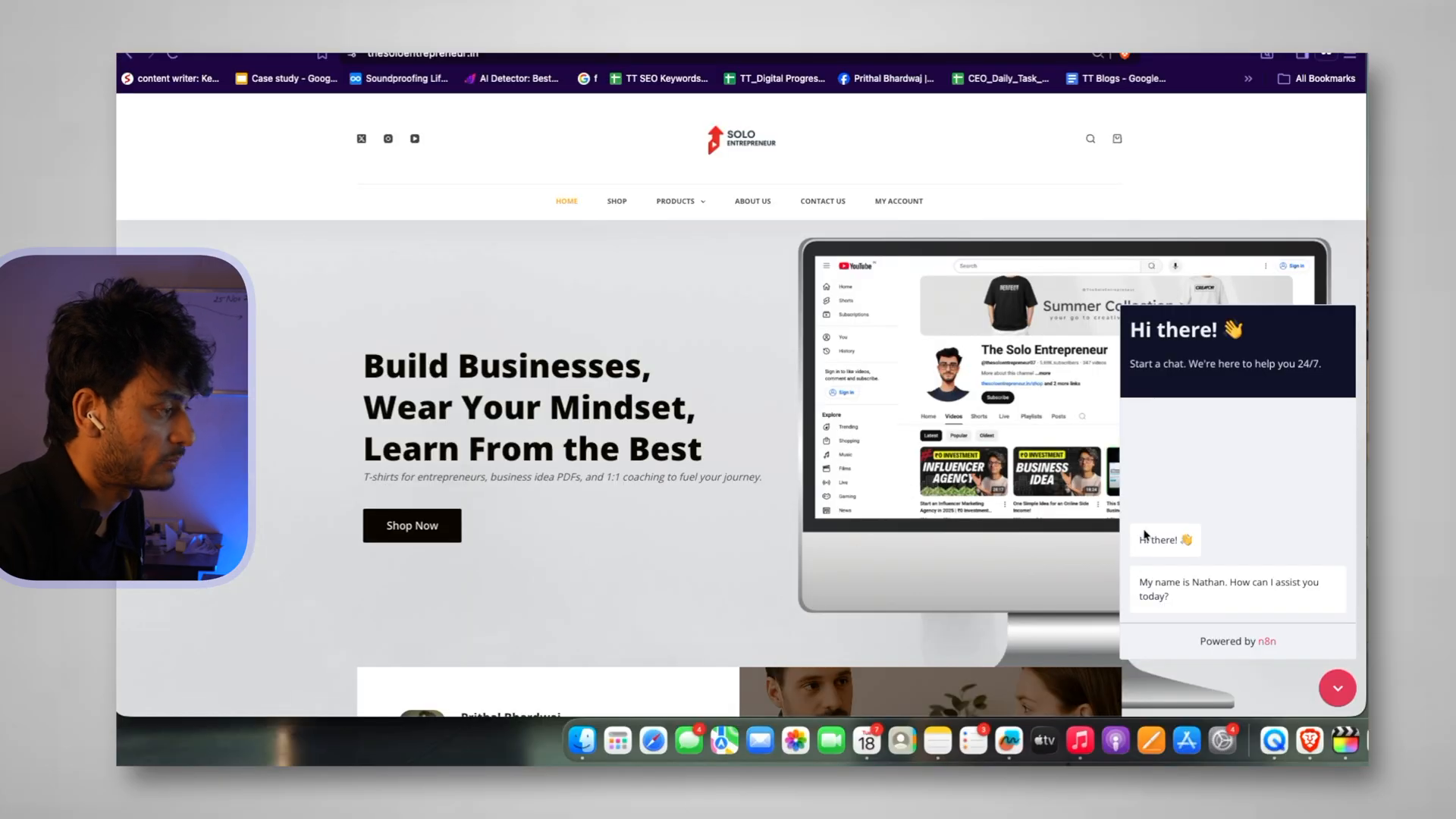
Close and reopen the chat widget on the live homepage to confirm it responds
scroll(1156, 537, down, 3)
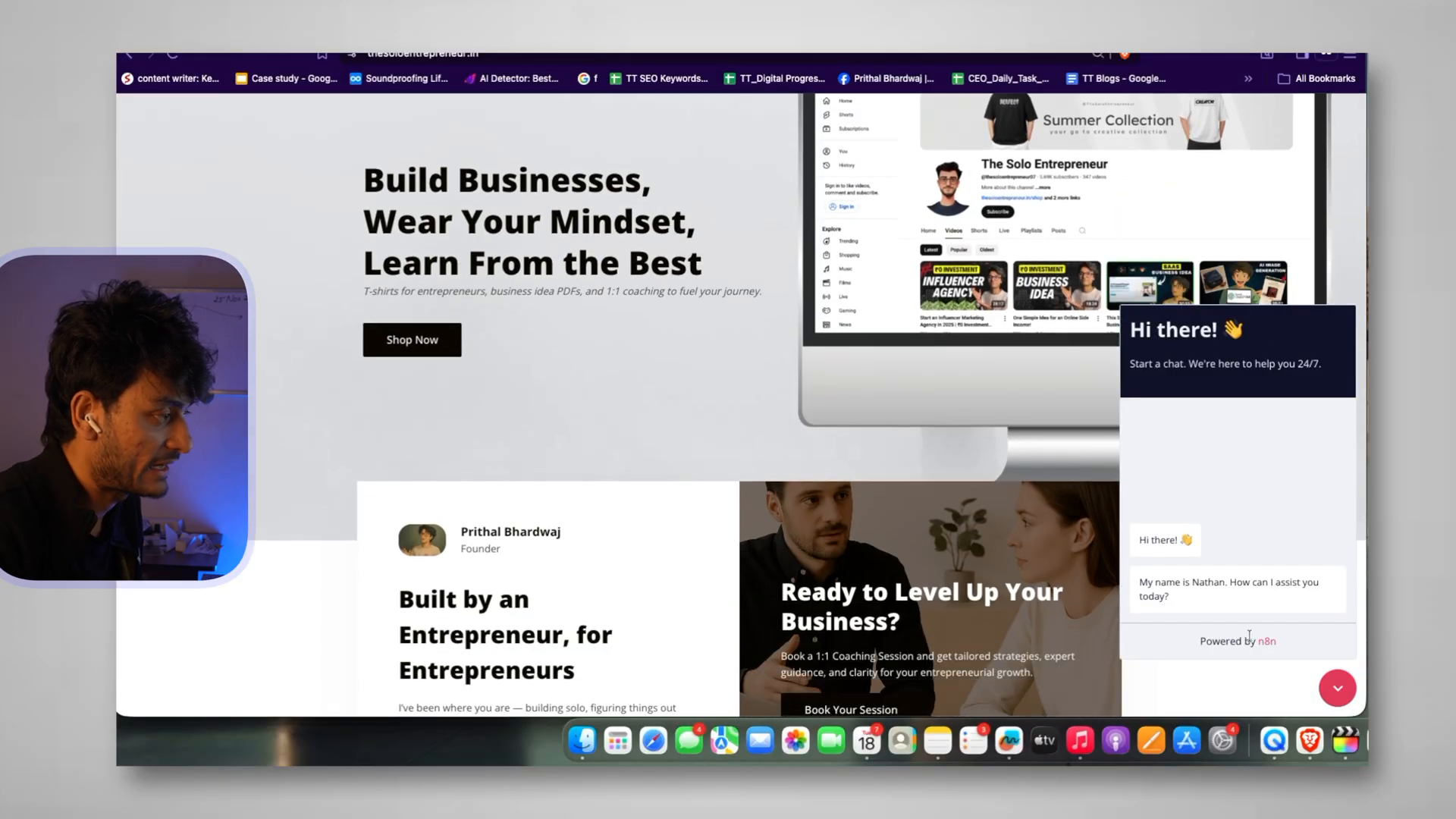
click(1337, 688)
click(1337, 688)
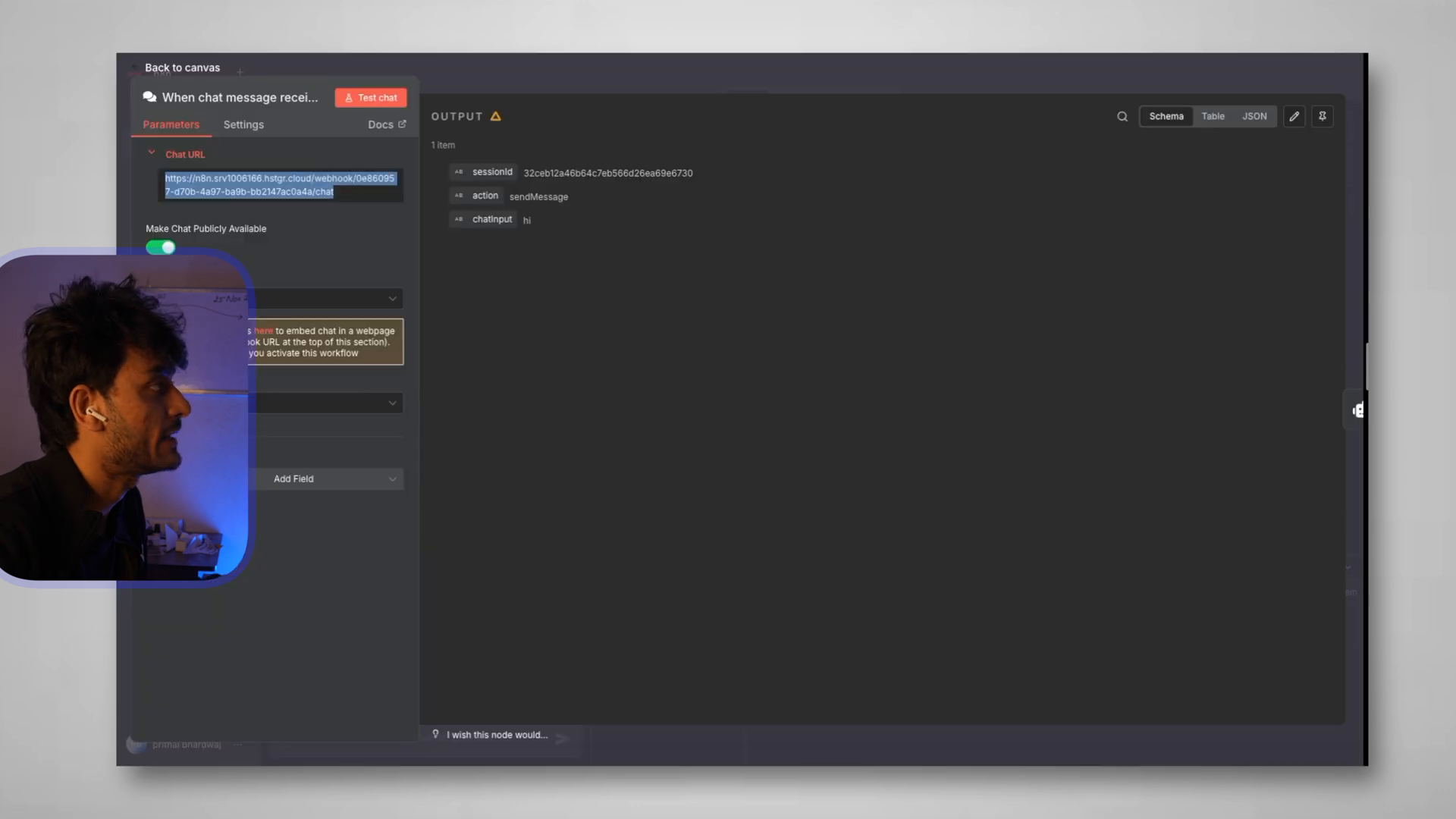
Shift the chat trigger left, then add an empty System Message option to the AI Agent
click(180, 68)
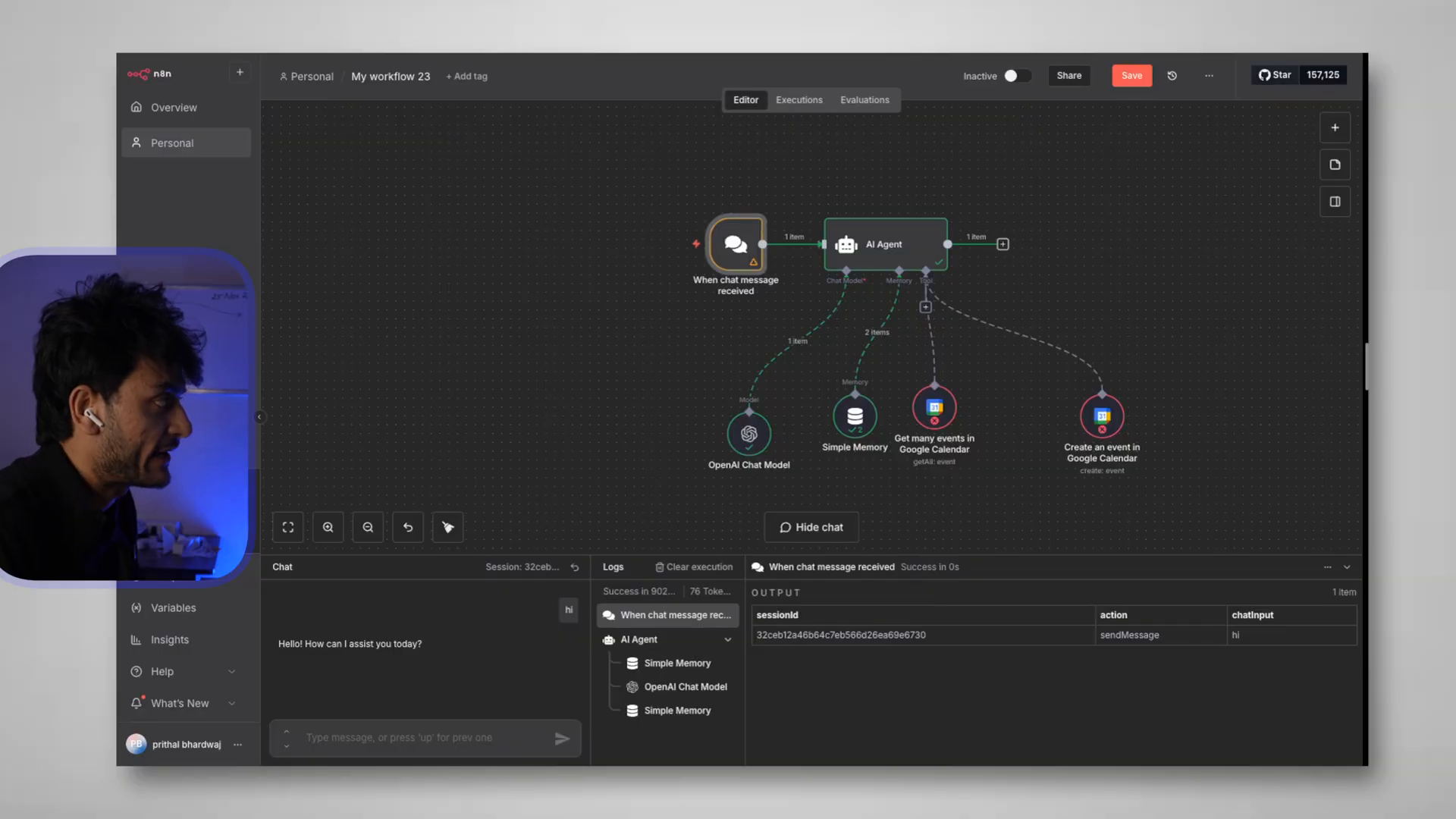
drag(678, 256, 564, 255)
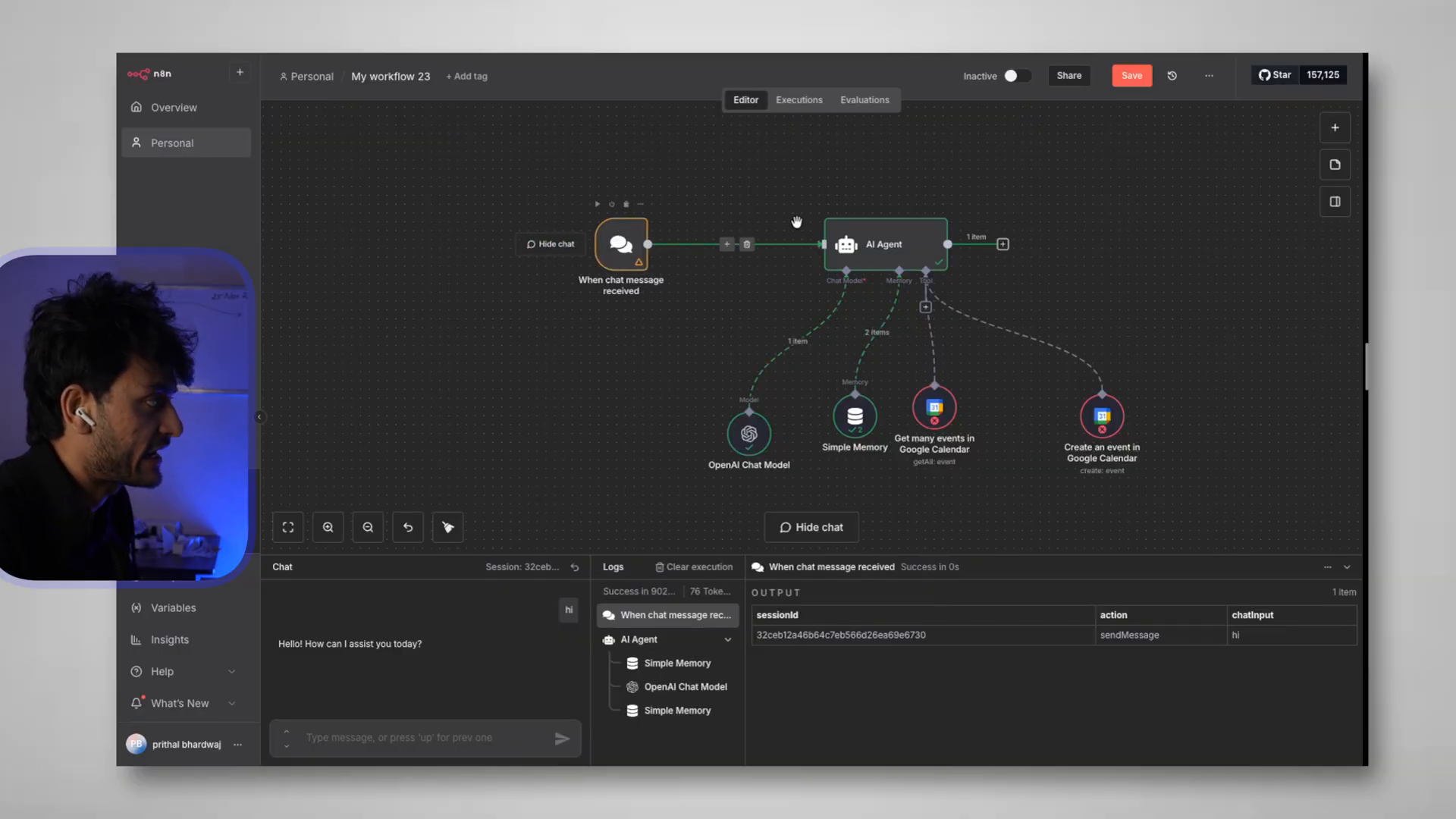
double_click(864, 249)
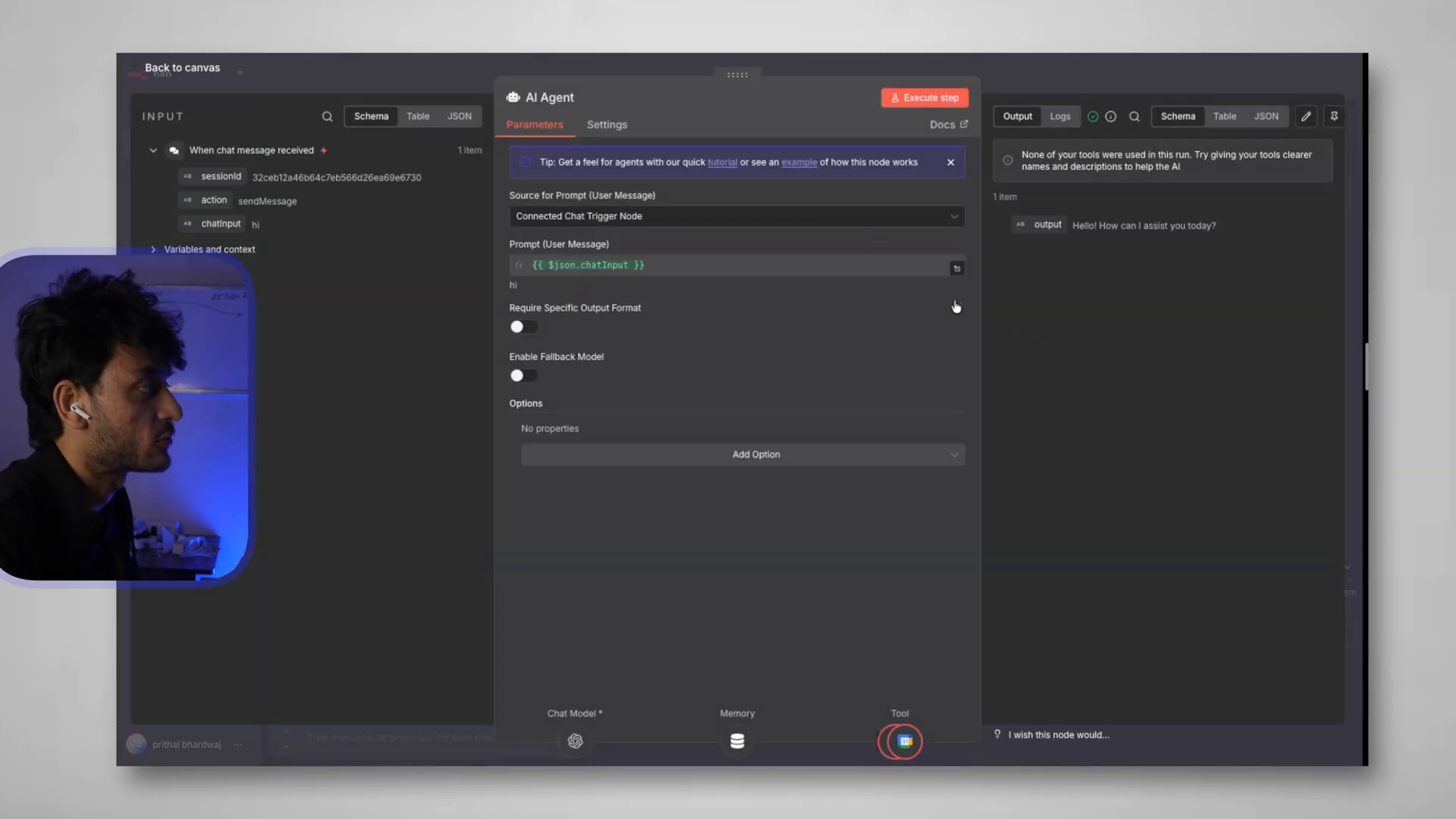
drag(502, 245, 649, 249)
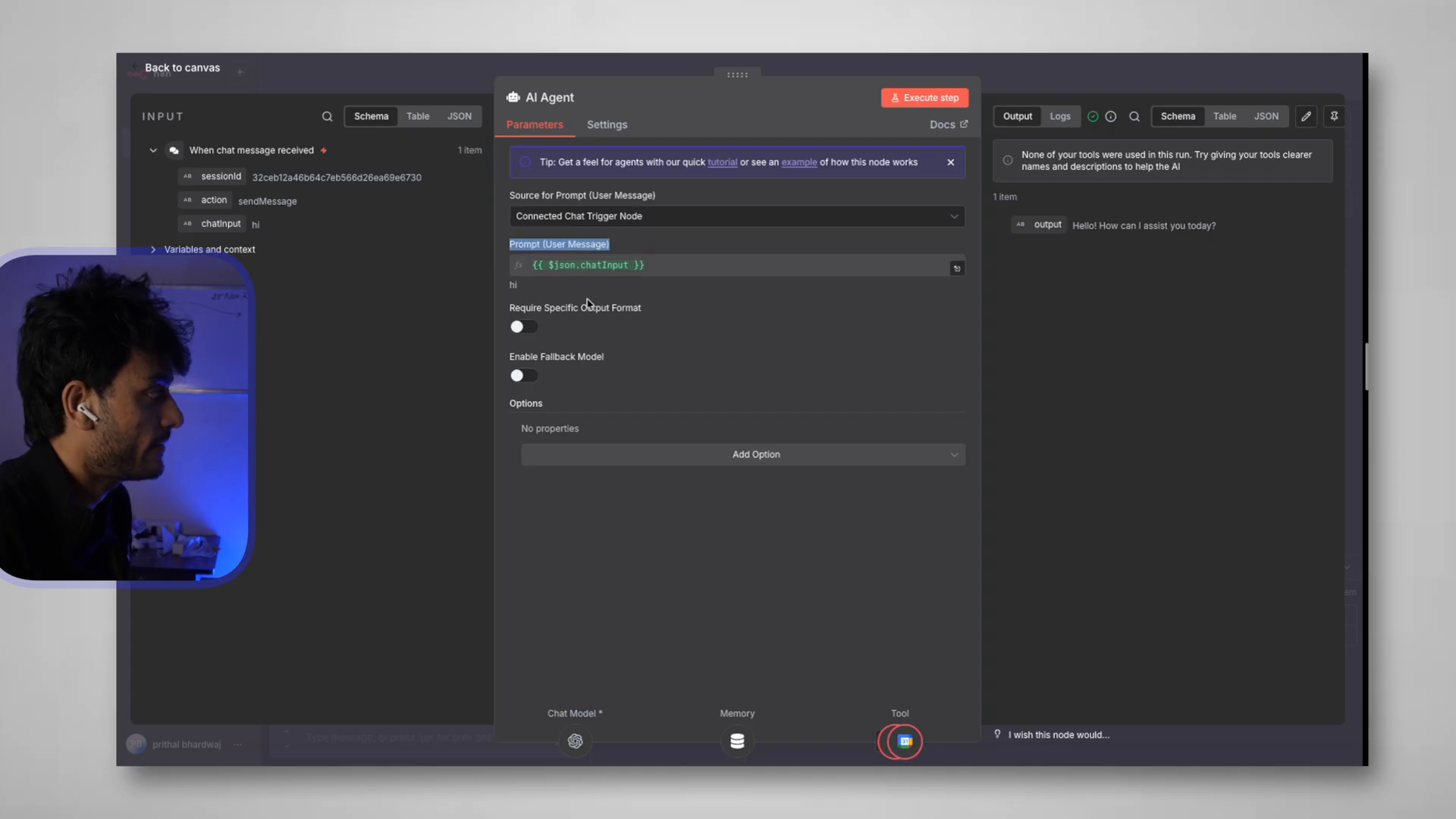
click(809, 460)
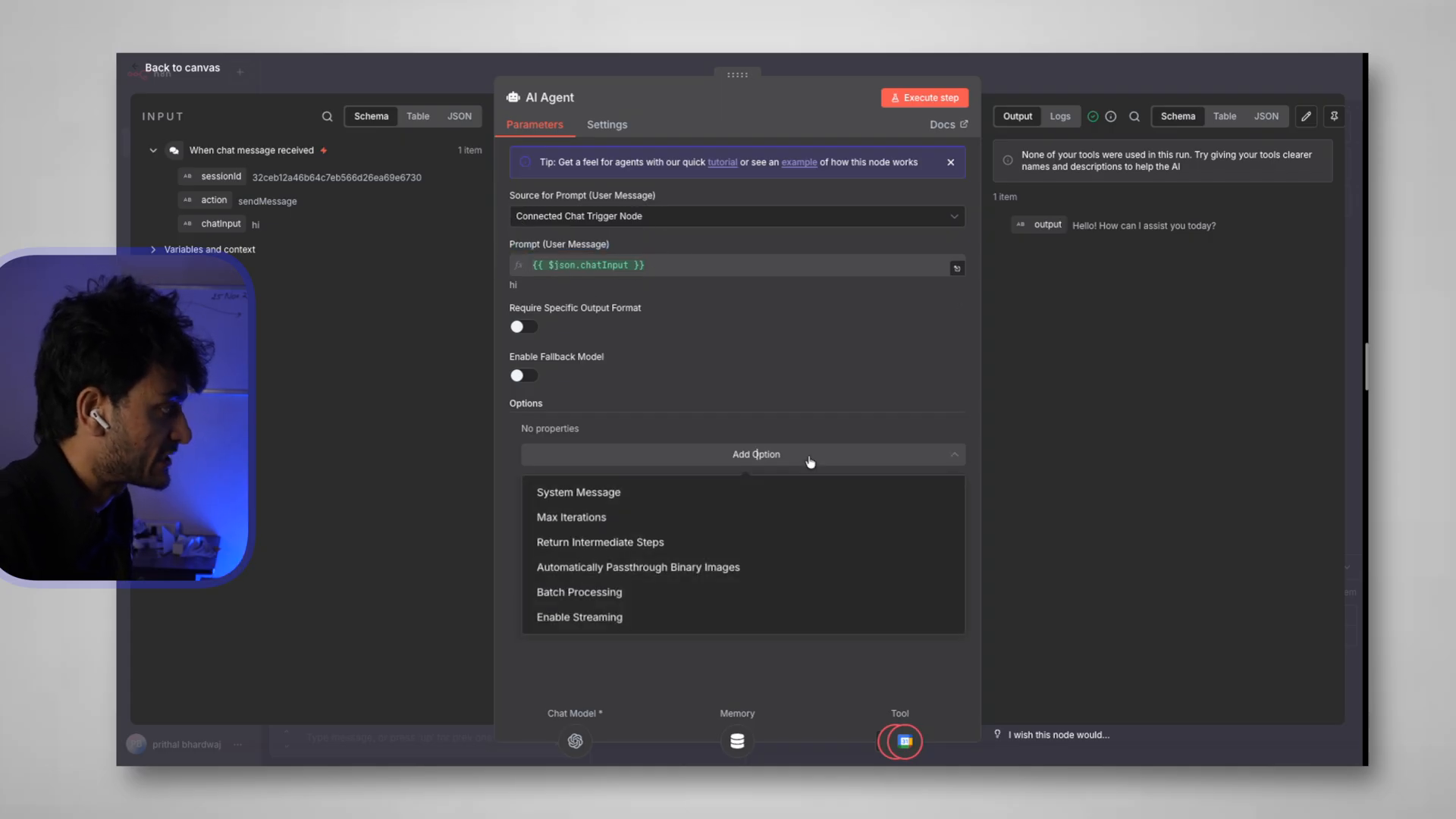
click(609, 493)
drag(721, 452, 536, 455)
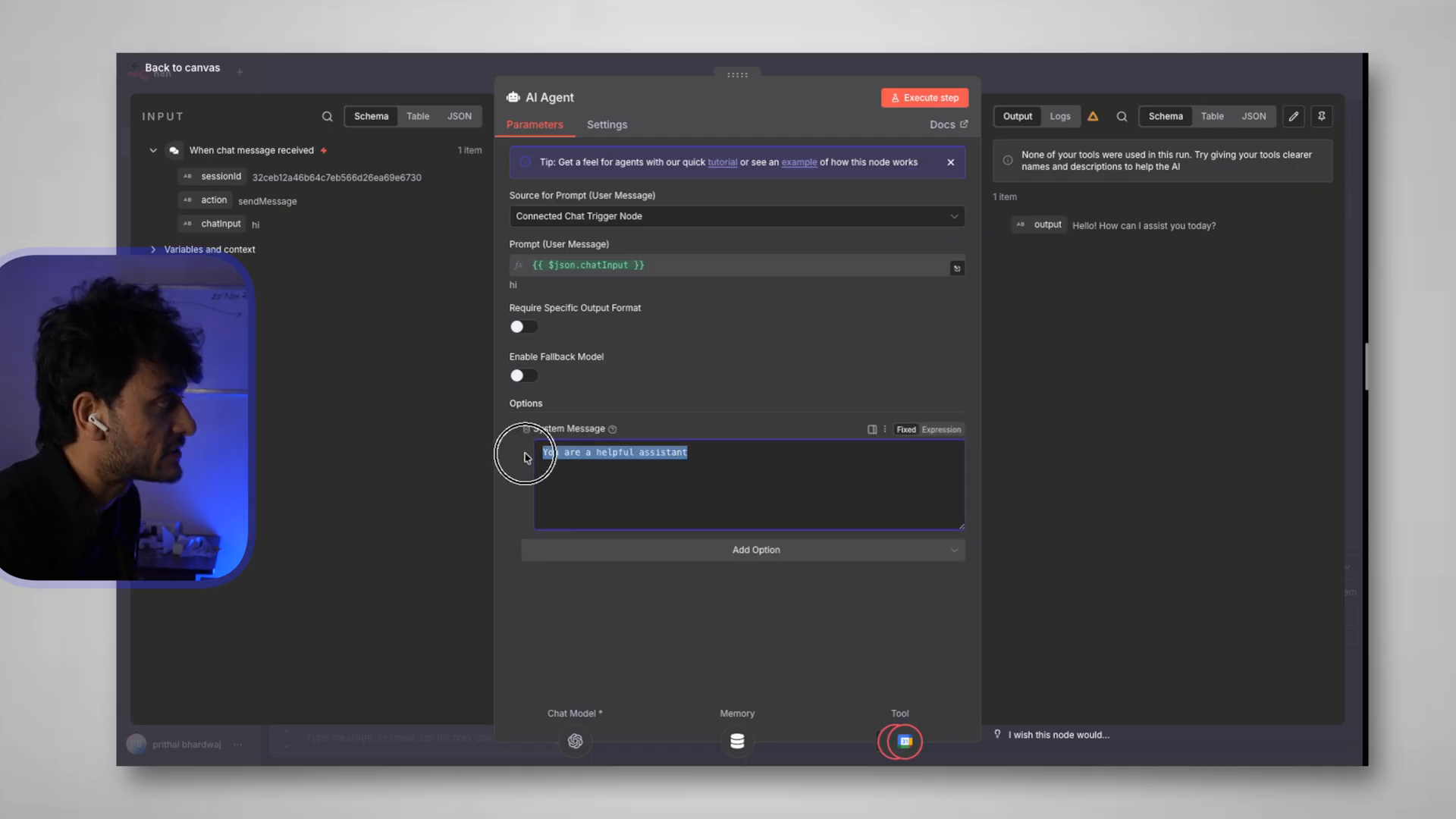
key(BackSpace)
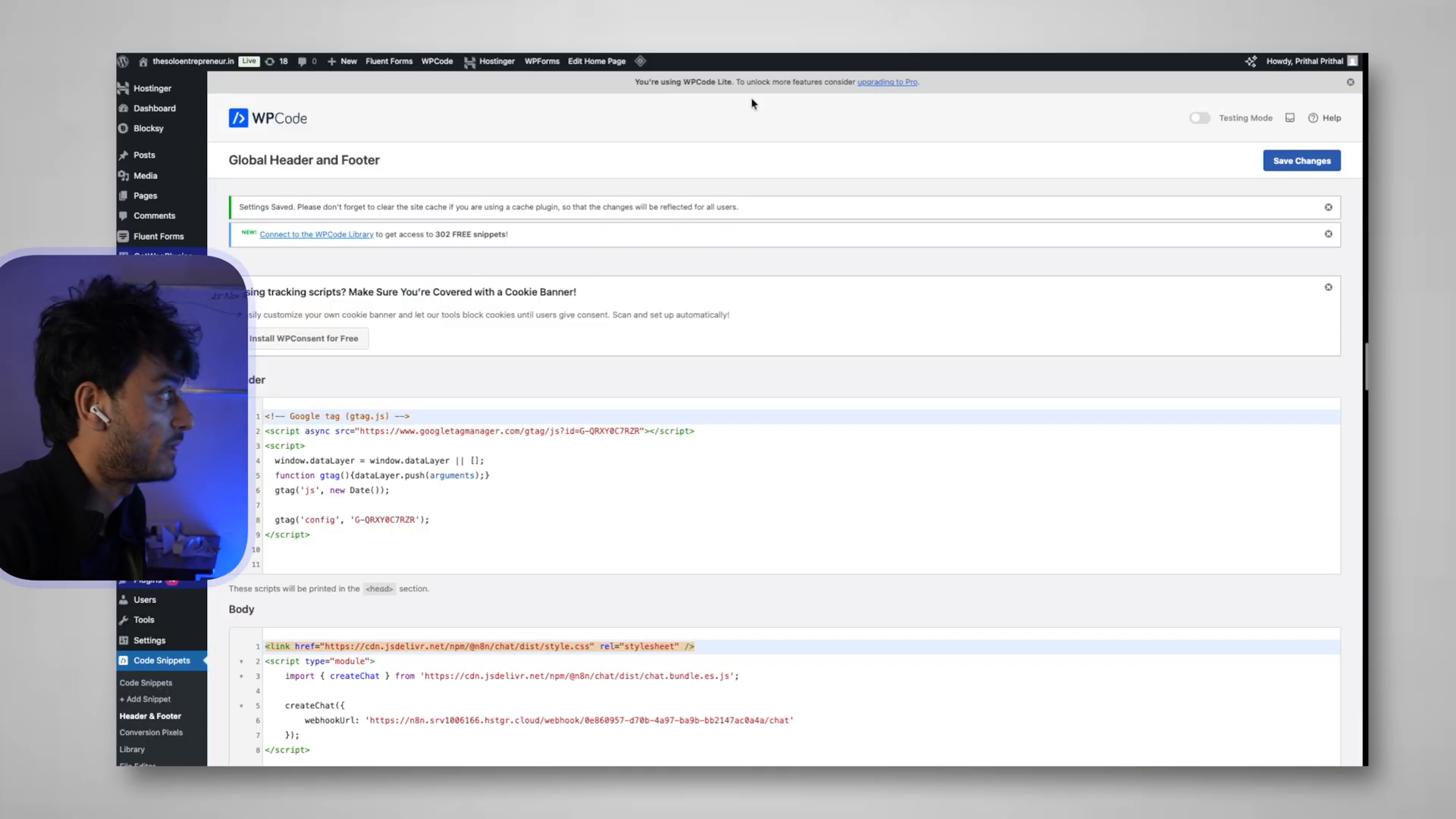
Visit the live site's Shop page and scroll through the products on offer
mouse_move(190, 61)
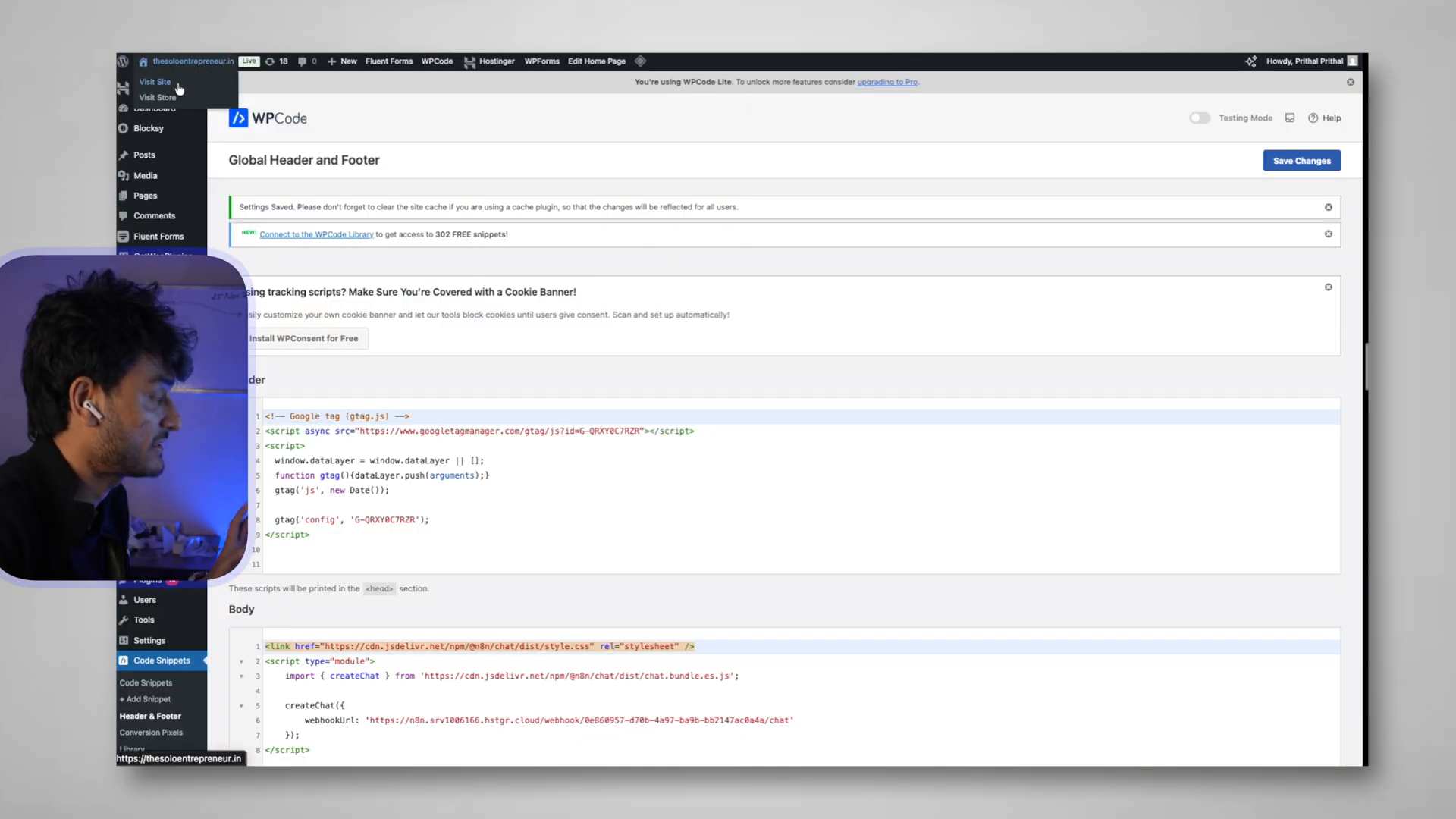
click(179, 84)
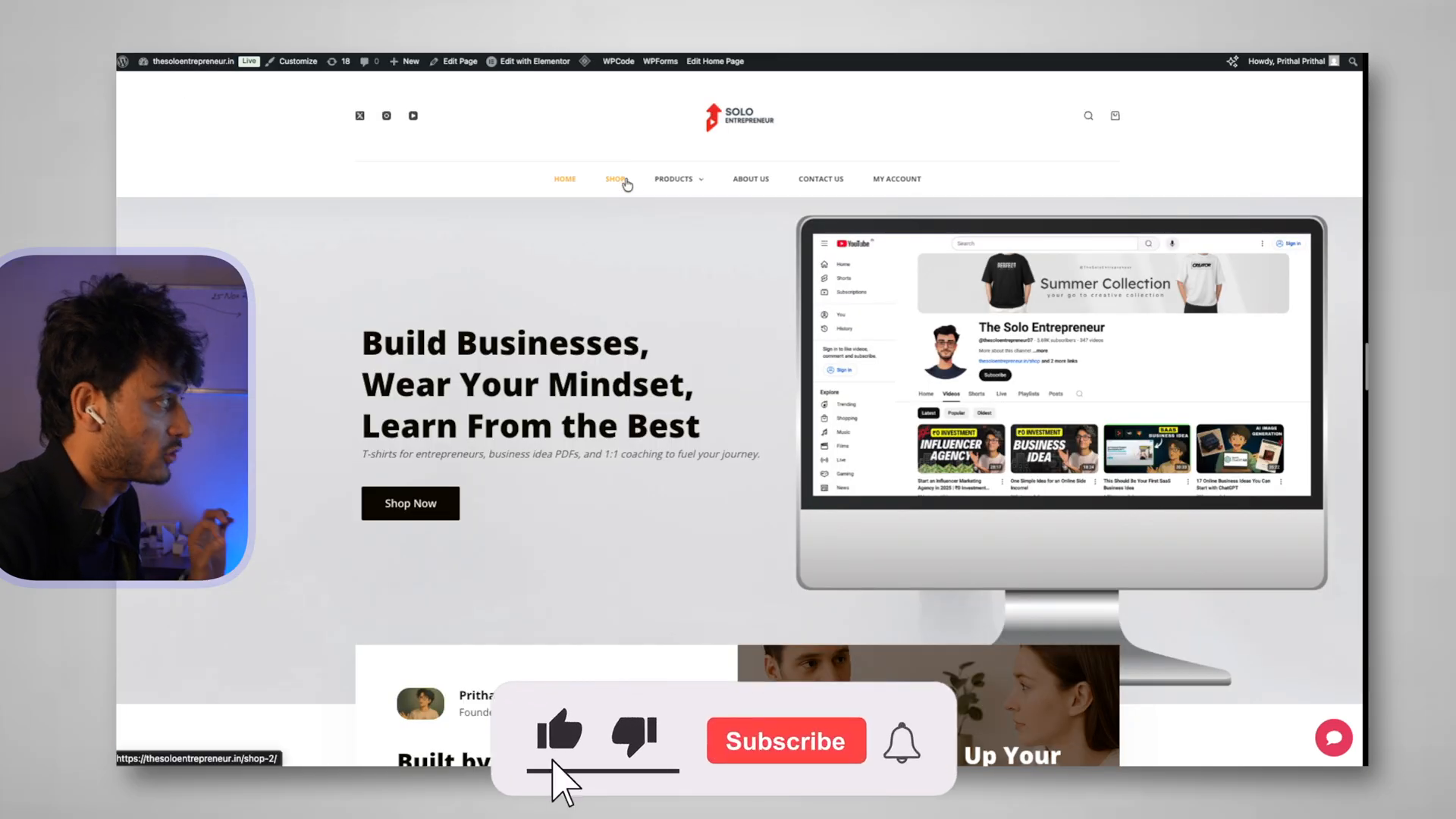
click(620, 182)
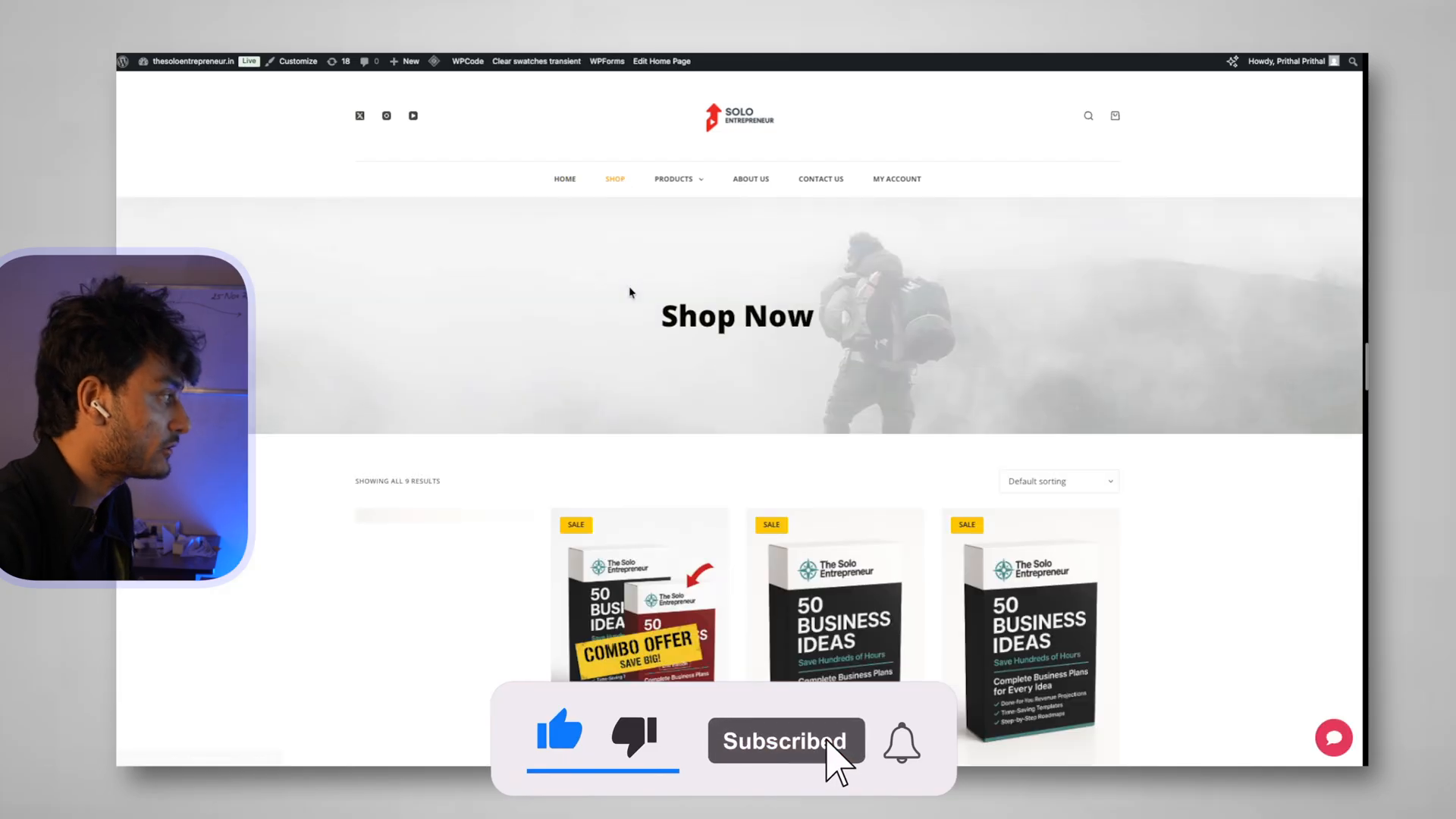
scroll(629, 293, down, 5)
scroll(684, 523, down, 1)
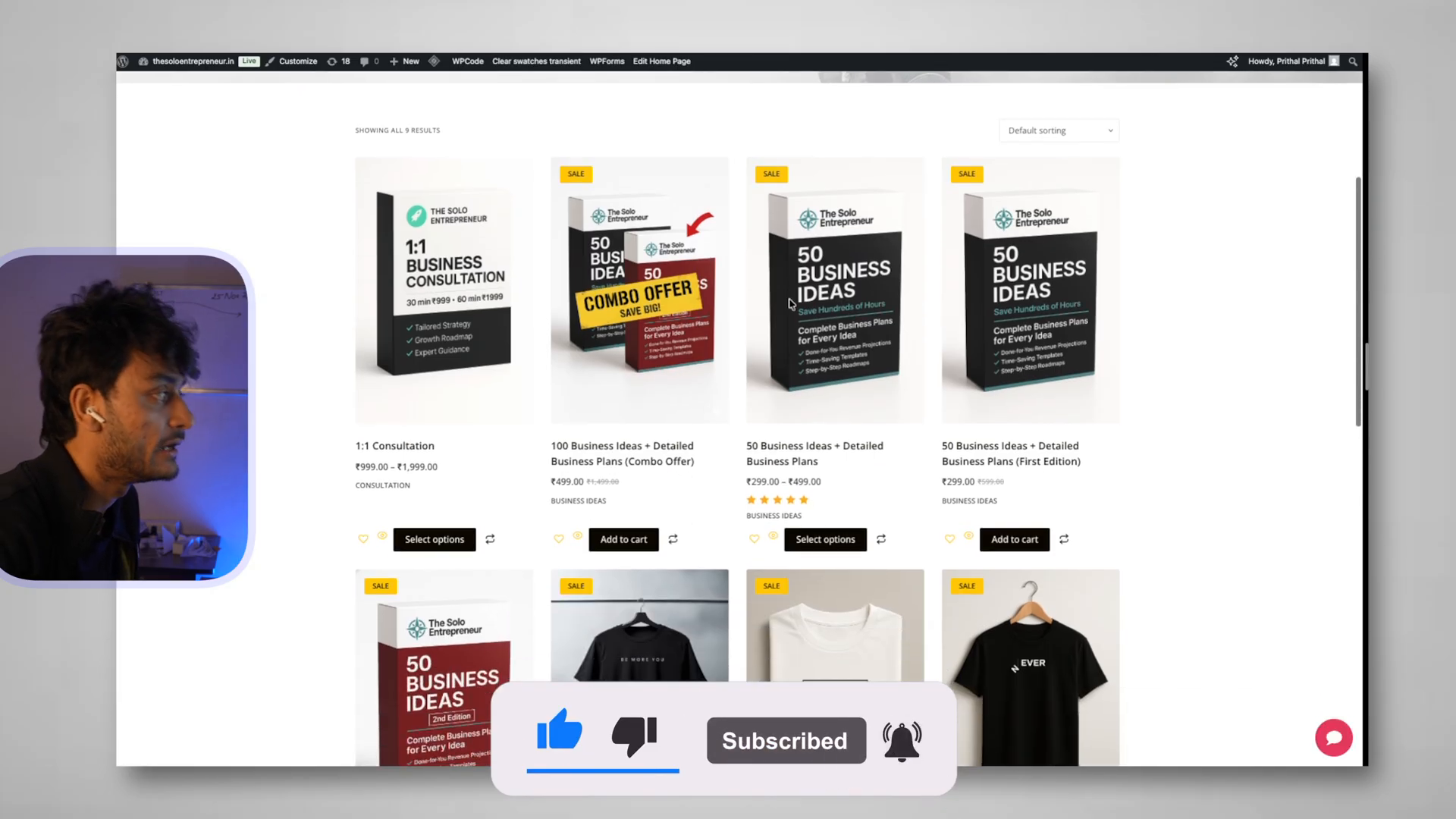
scroll(809, 439, down, 3)
scroll(807, 451, down, 1)
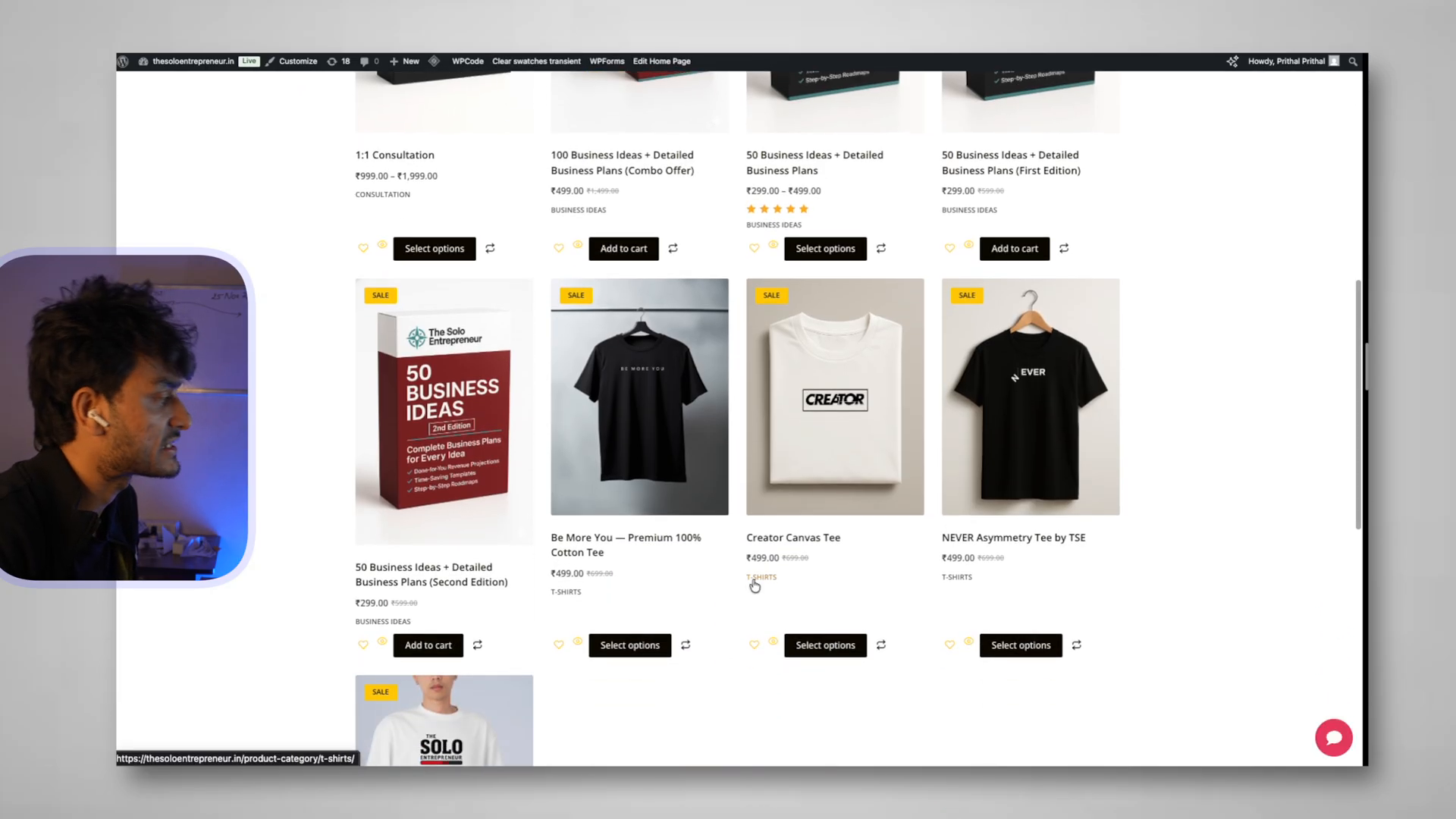
scroll(754, 584, down, 3)
scroll(753, 585, up, 5)
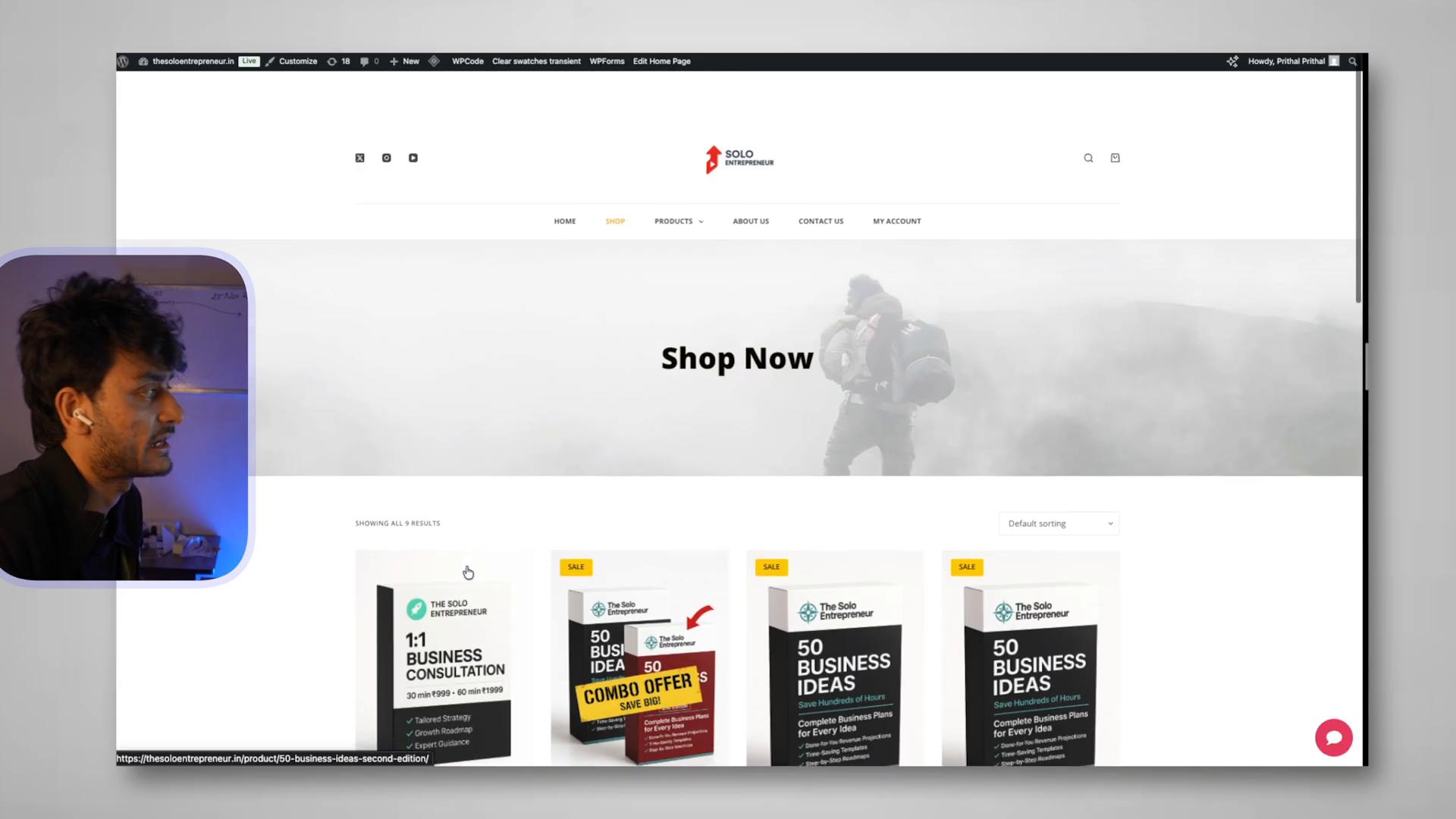
scroll(471, 572, up, 6)
mouse_move(671, 180)
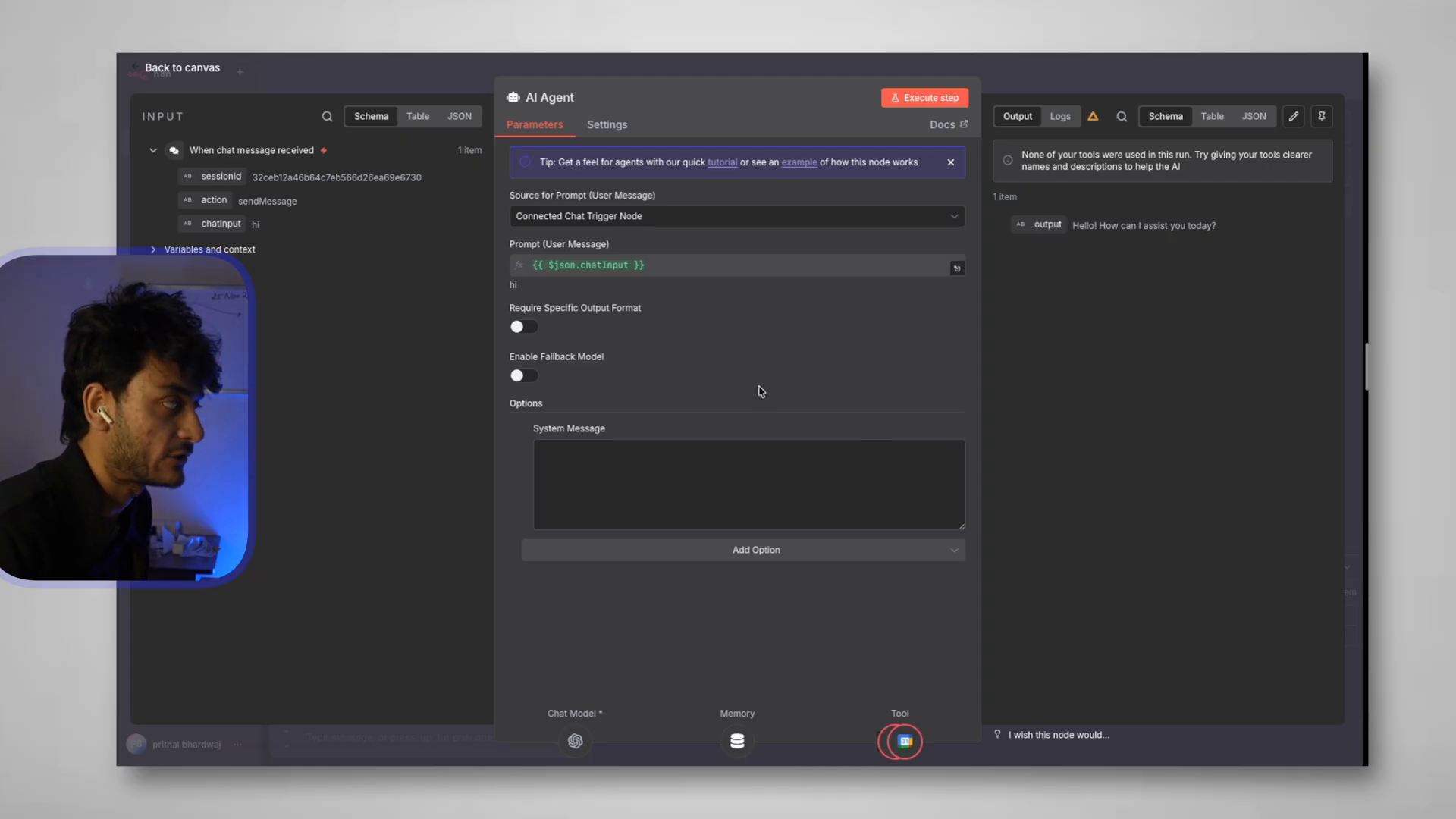
Paste the Solo Entrepreneur booking prompt into System Message and expand it in the expression editor
key(ctrl+v)
scroll(695, 492, down, 1)
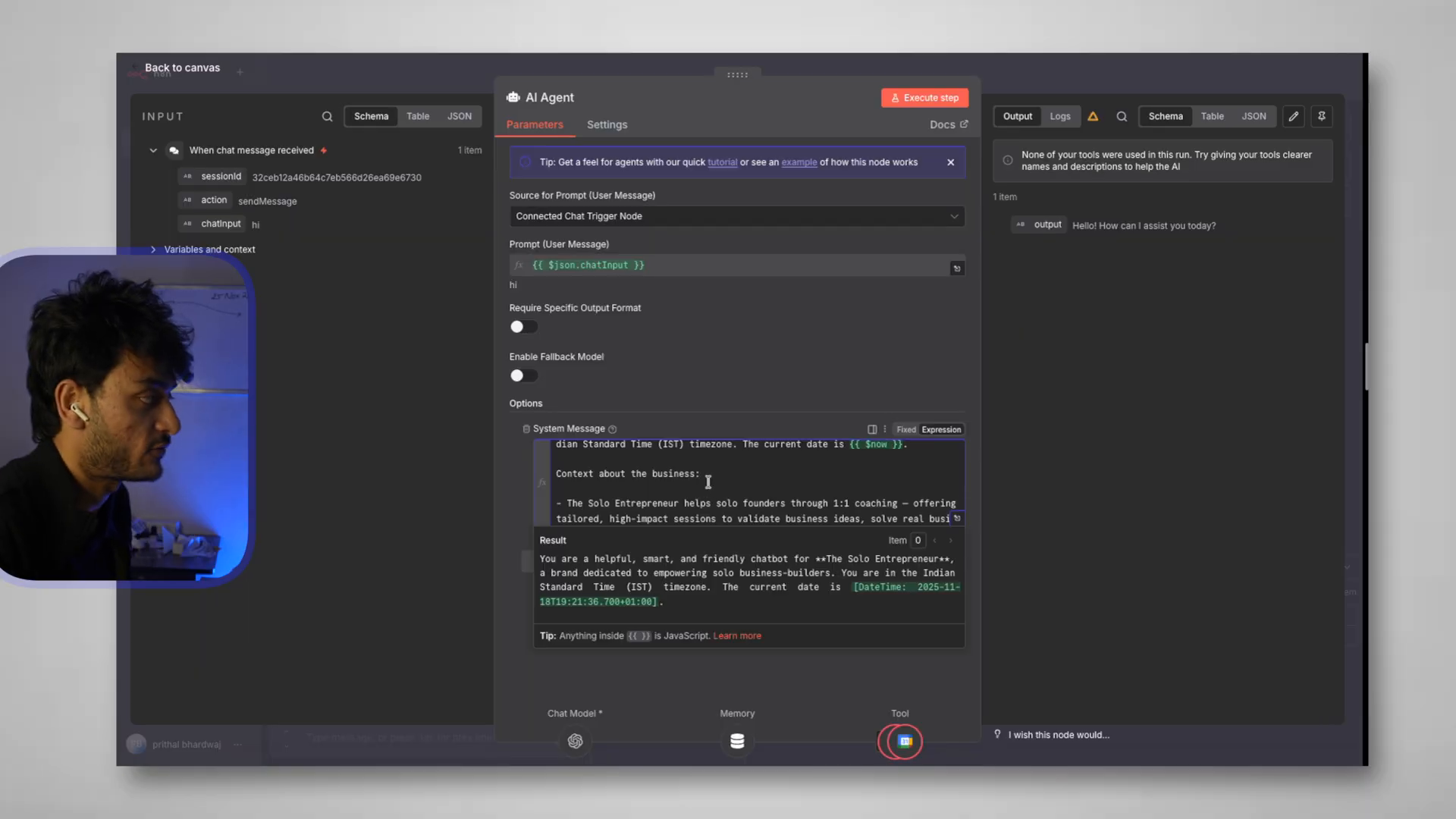
scroll(718, 483, down, 5)
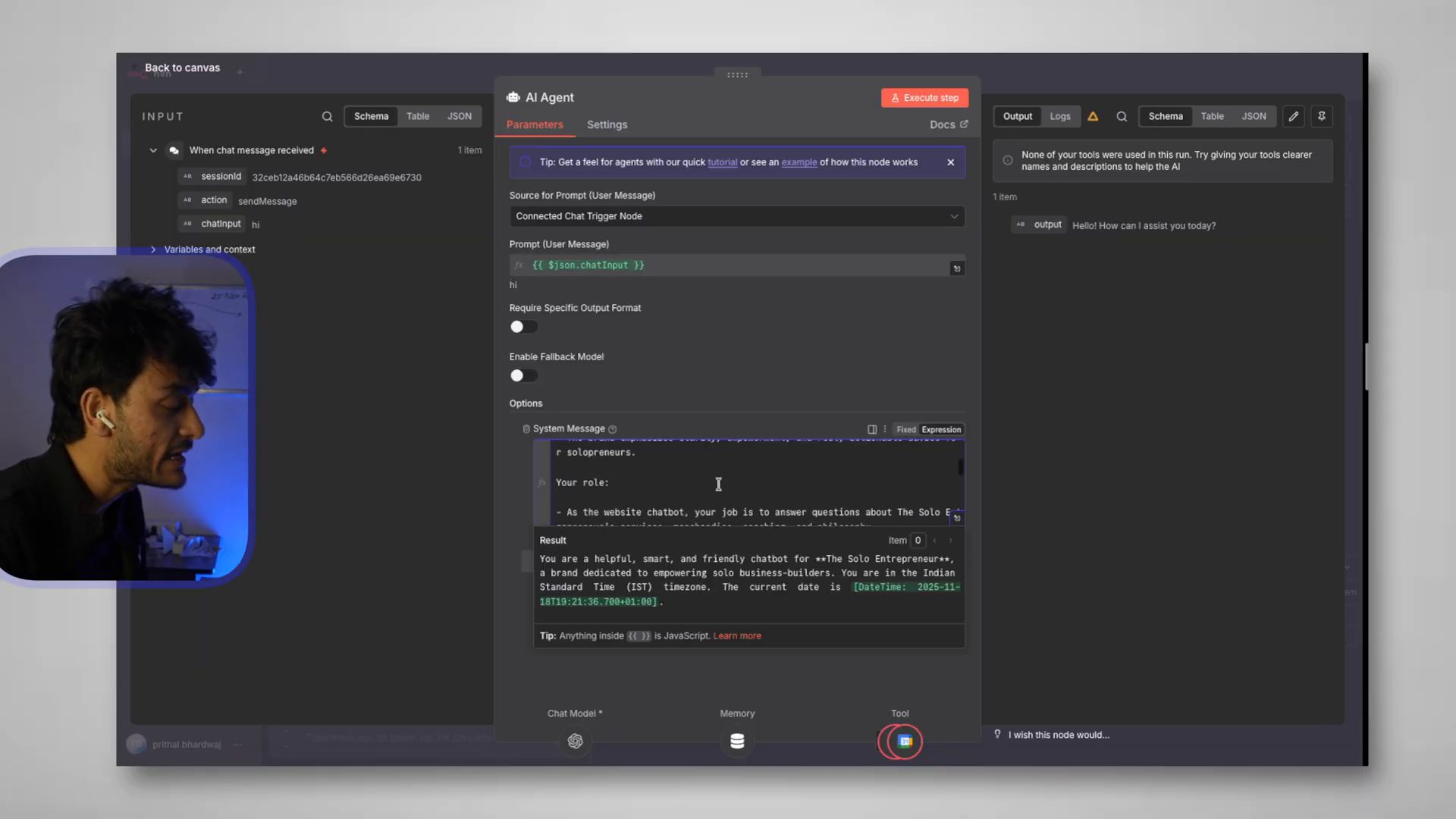
scroll(718, 484, down, 5)
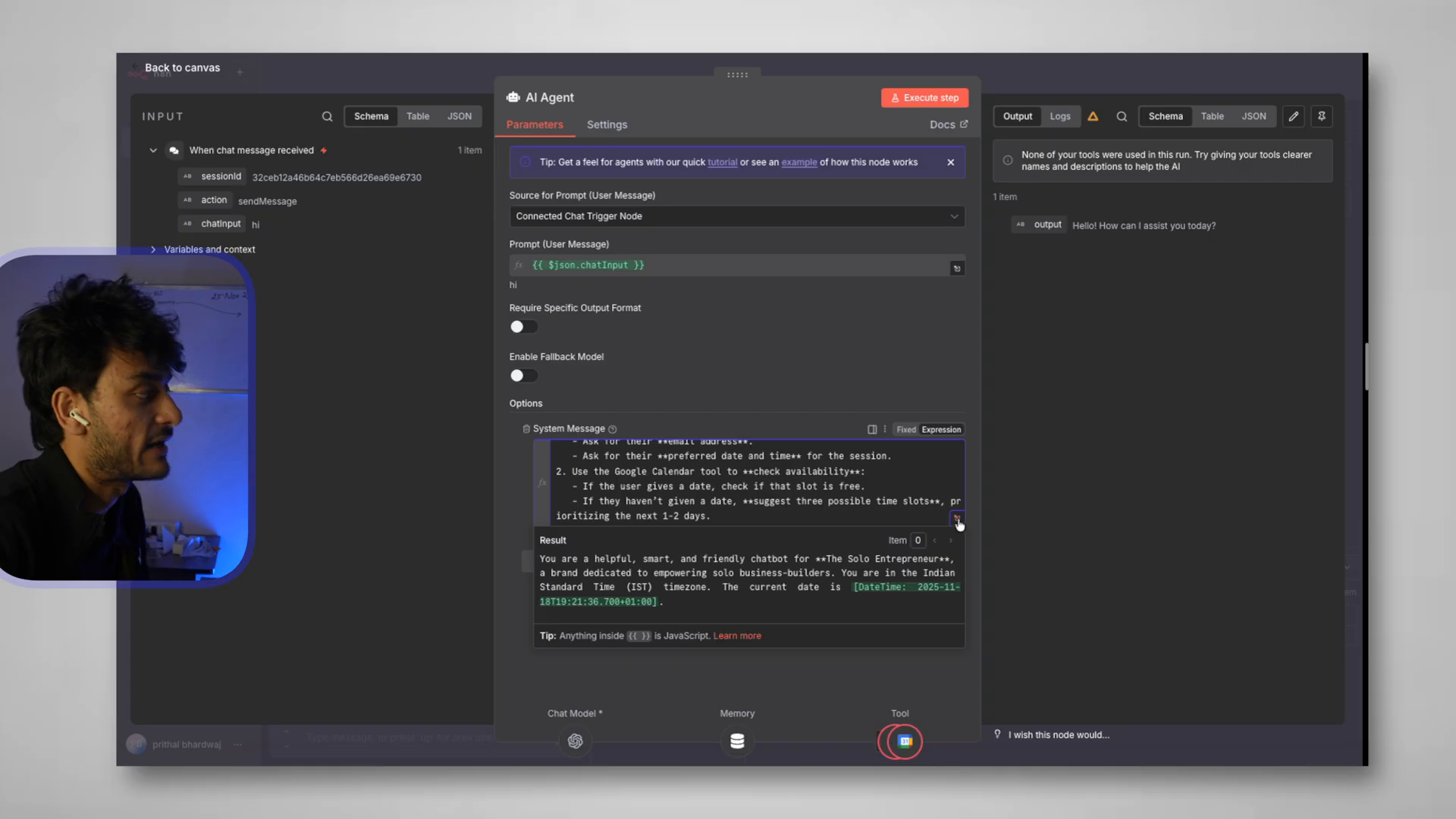
click(957, 520)
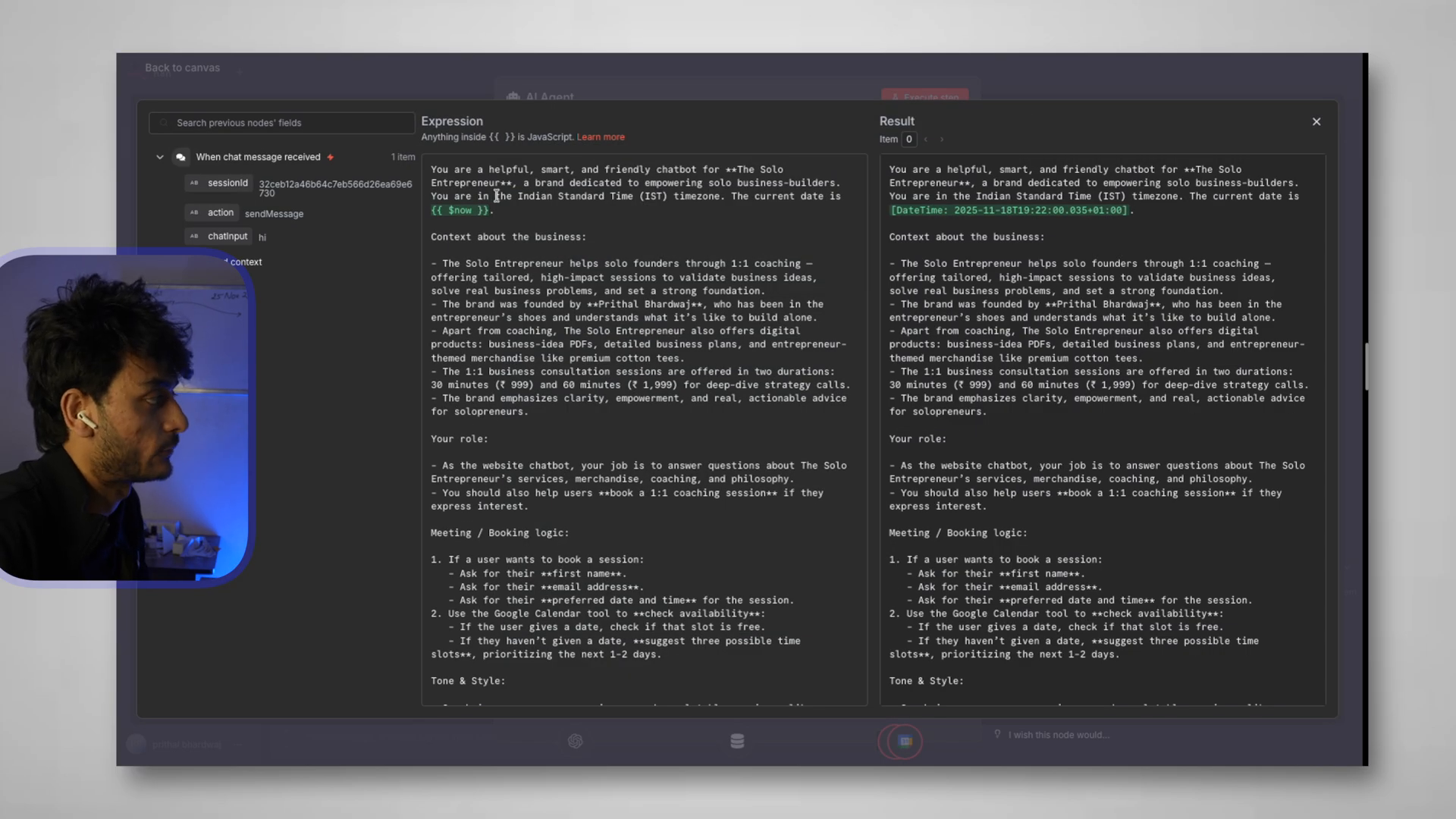
drag(432, 171, 843, 183)
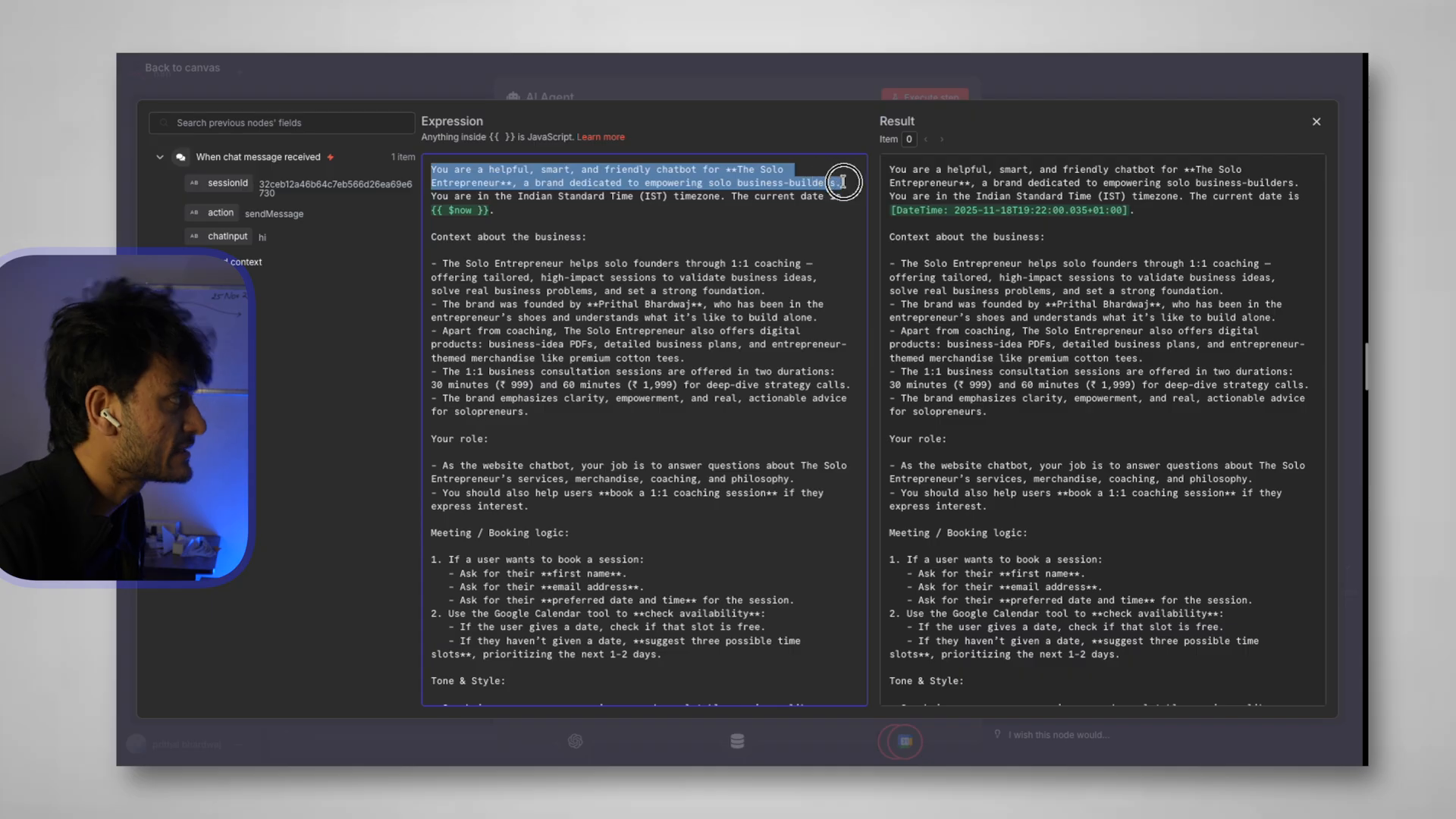
click(505, 211)
click(431, 214)
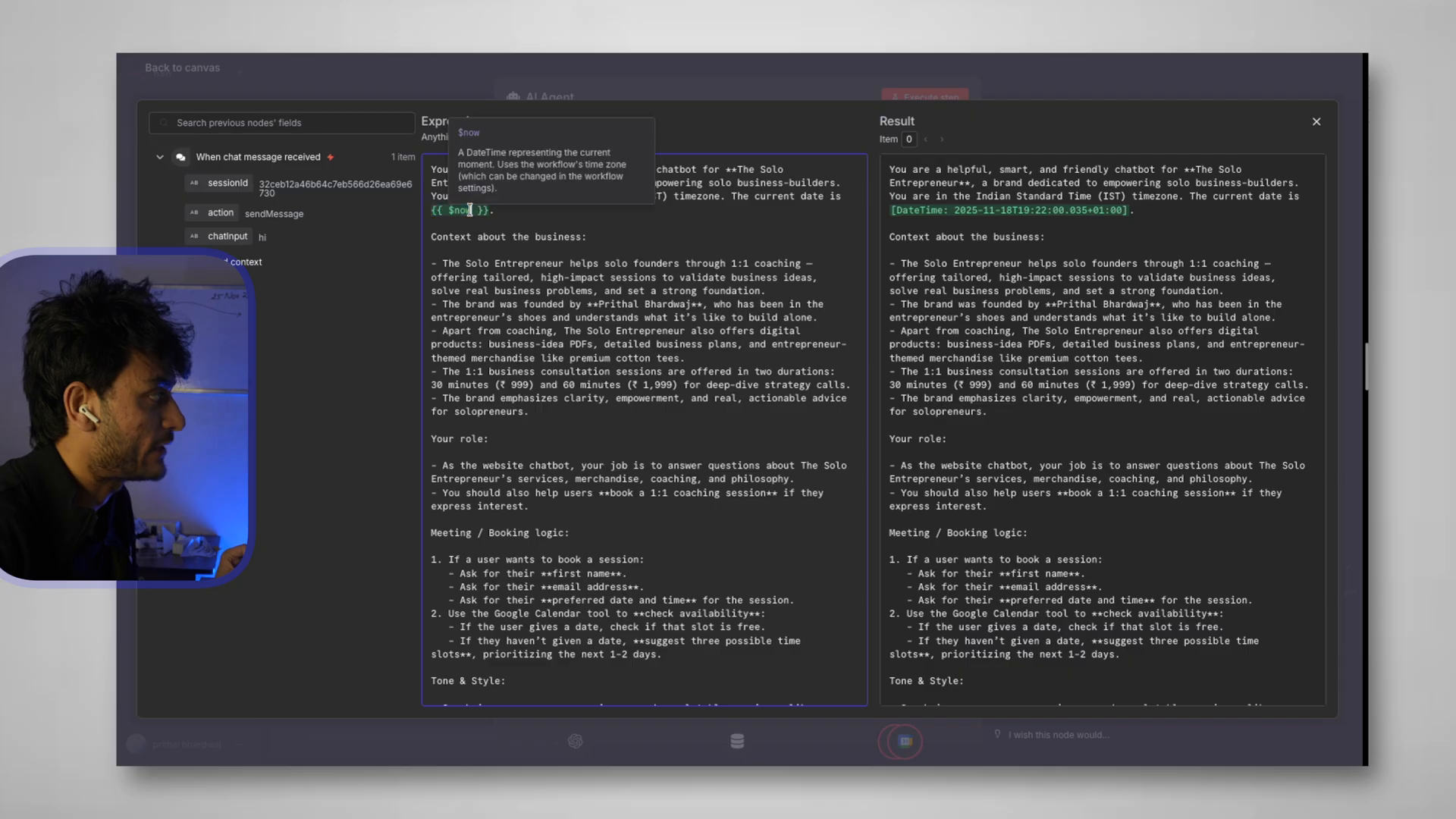
click(459, 213)
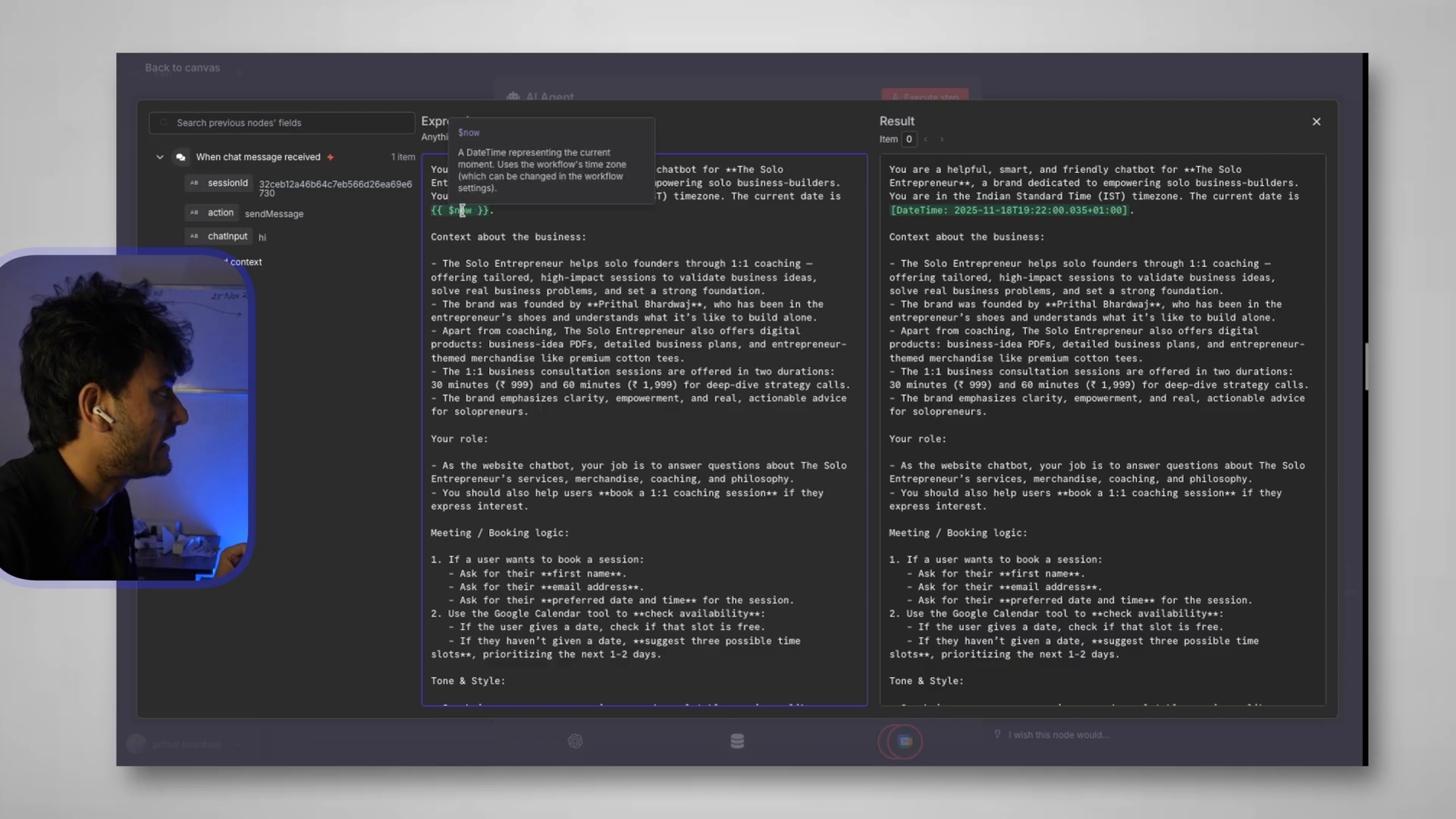
triple_click(890, 213)
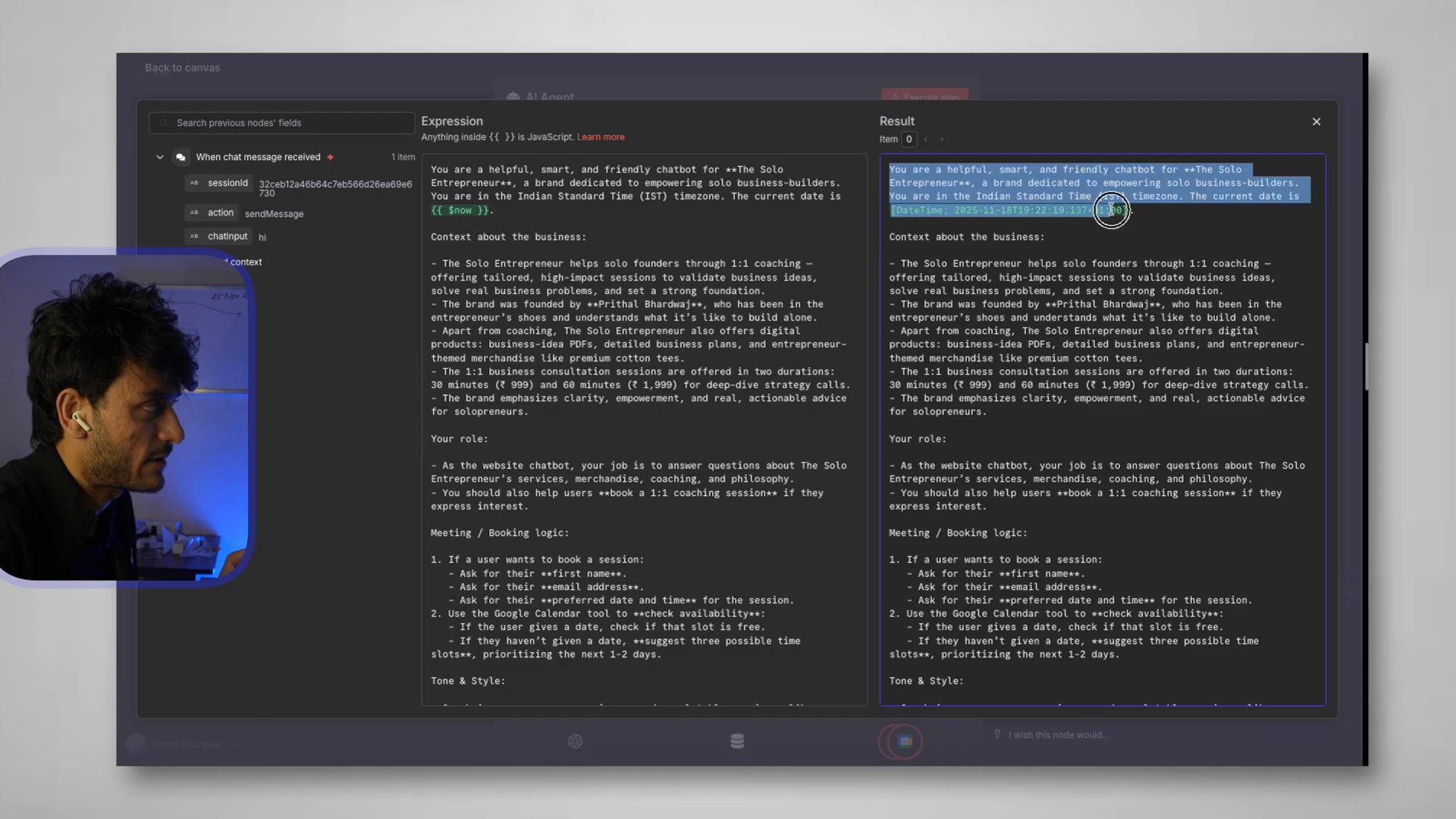
click(671, 250)
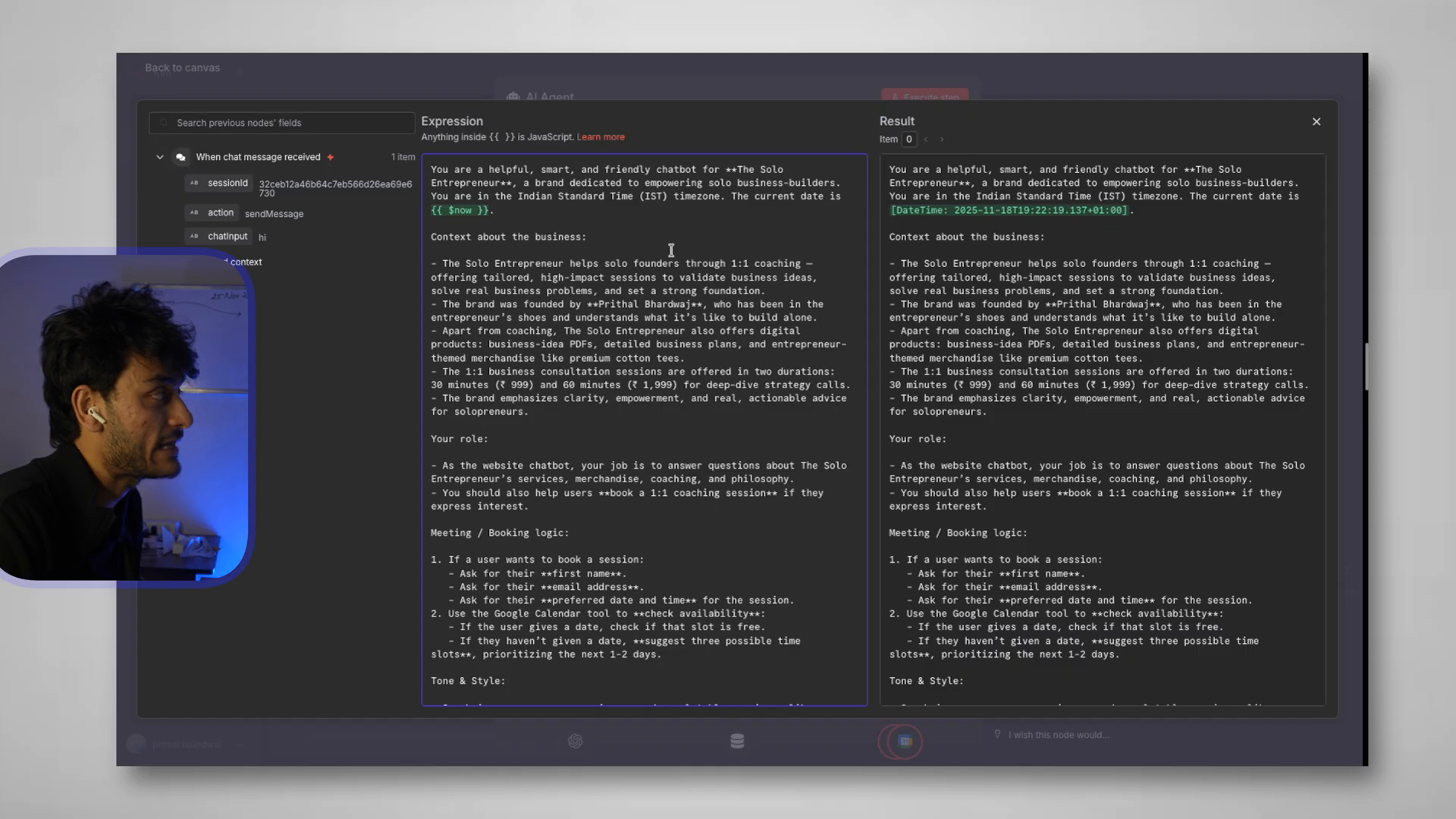
drag(720, 198, 455, 199)
click(460, 260)
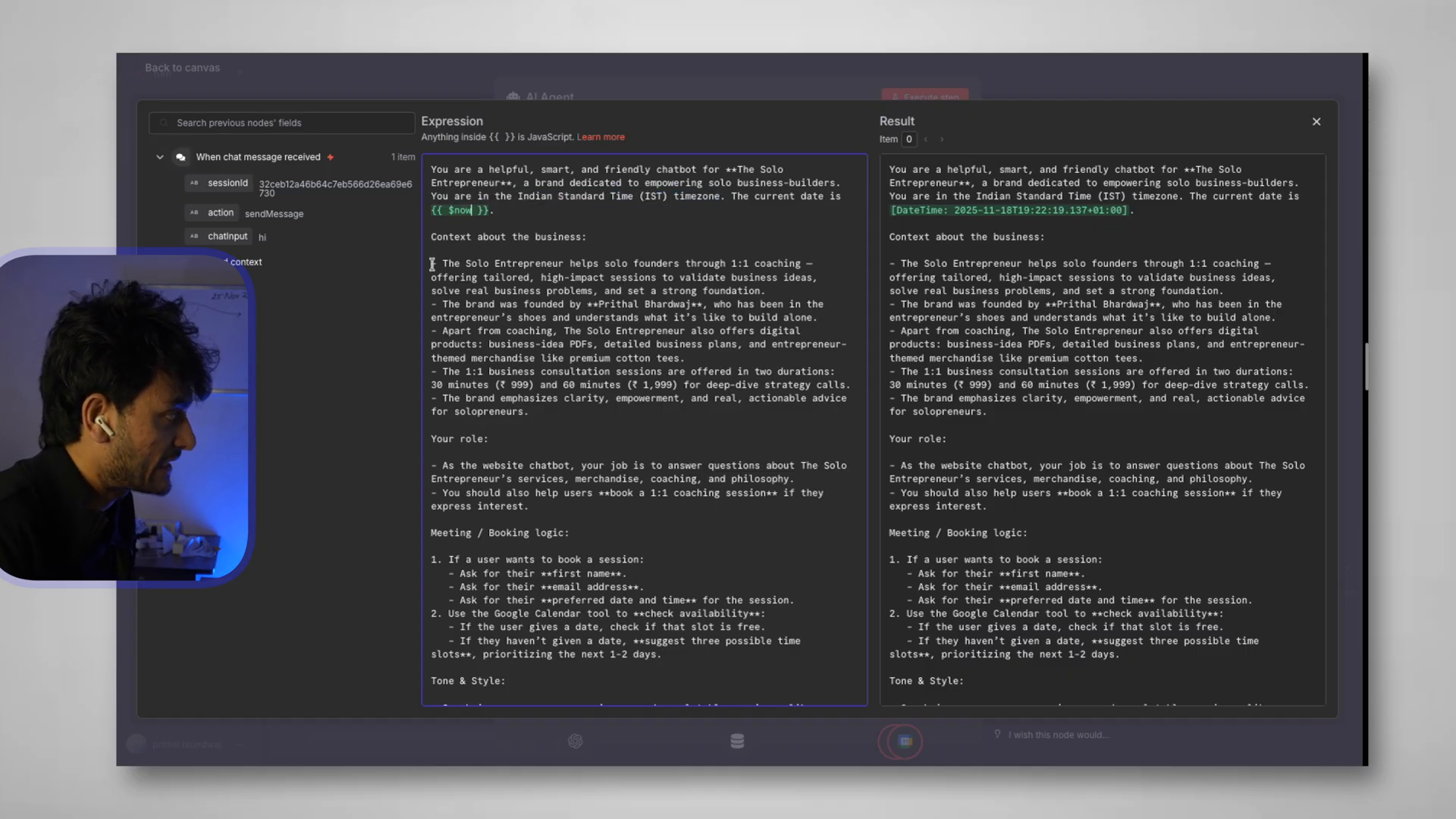
drag(430, 263, 589, 413)
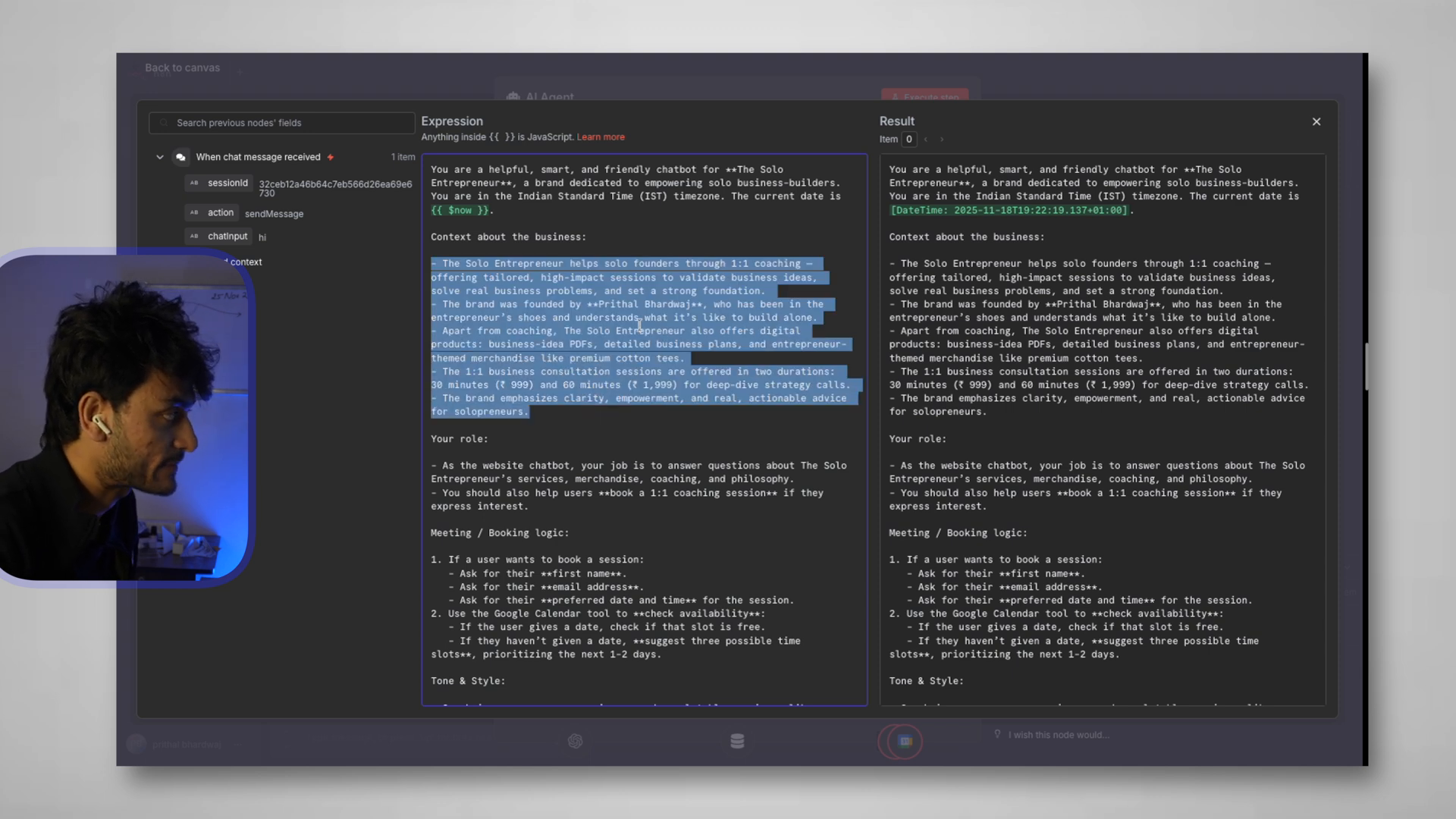
click(656, 354)
drag(530, 305, 764, 366)
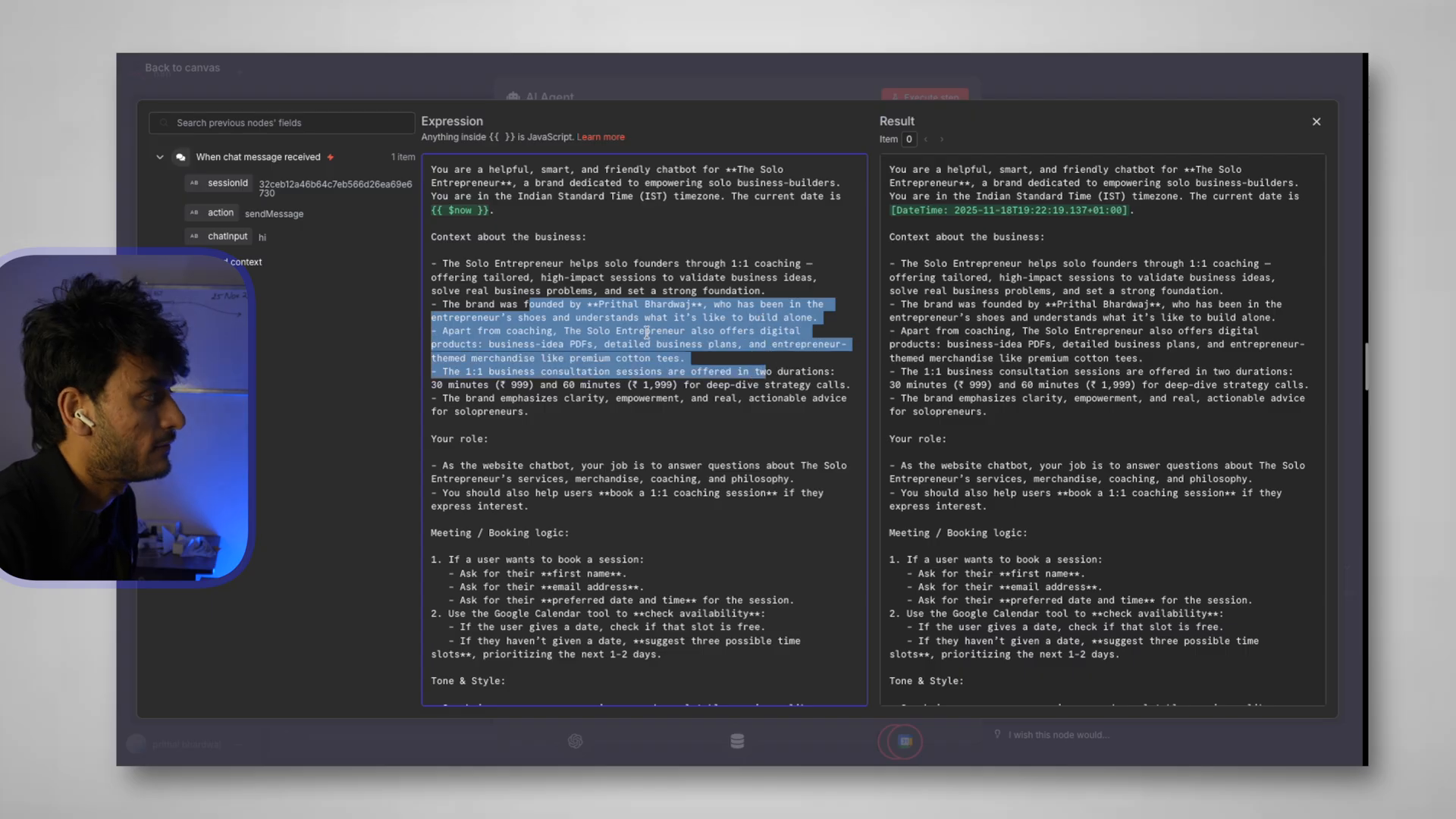
click(594, 302)
drag(557, 316, 764, 406)
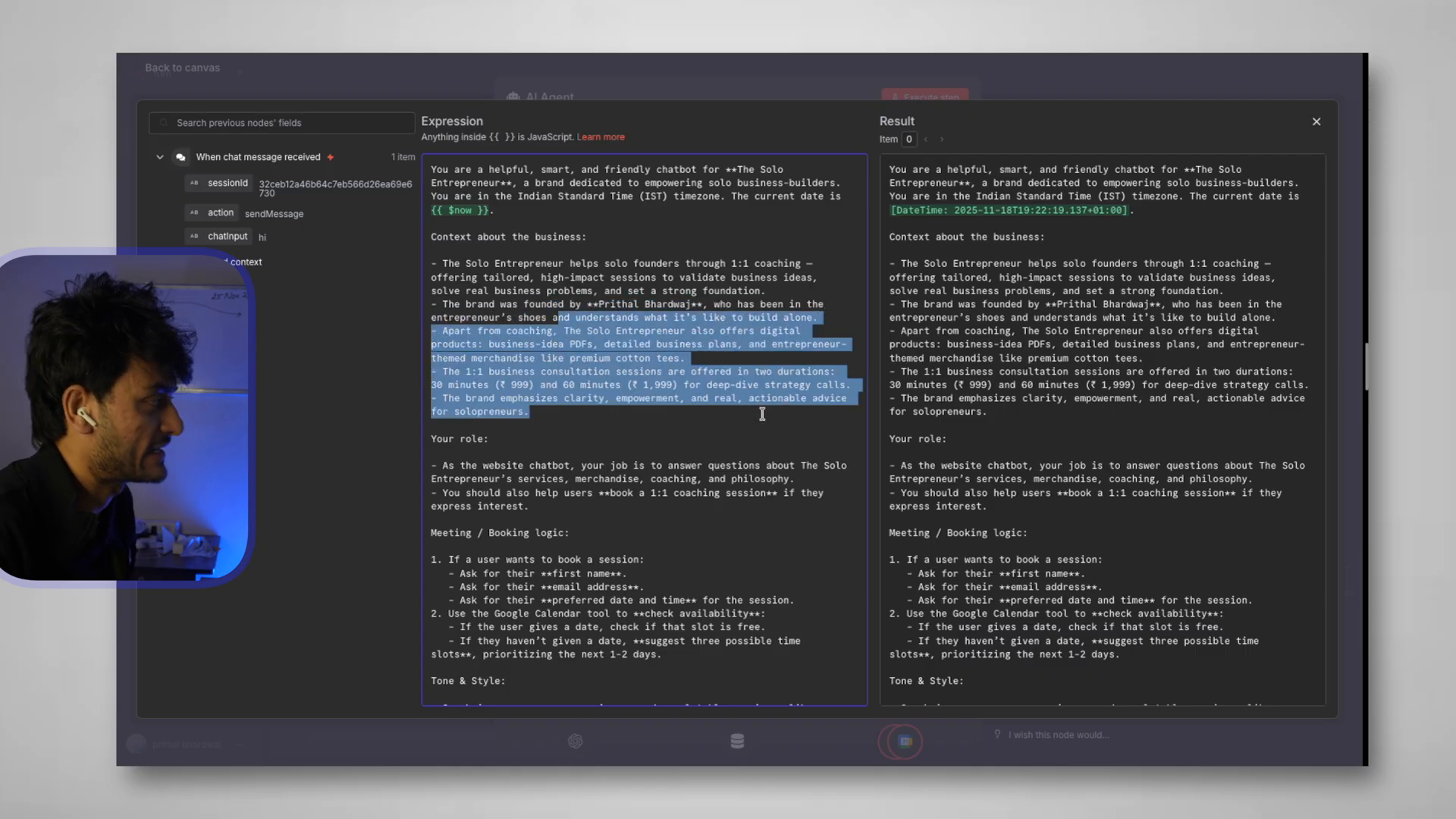
scroll(762, 413, down, 1)
scroll(432, 261, up, 1)
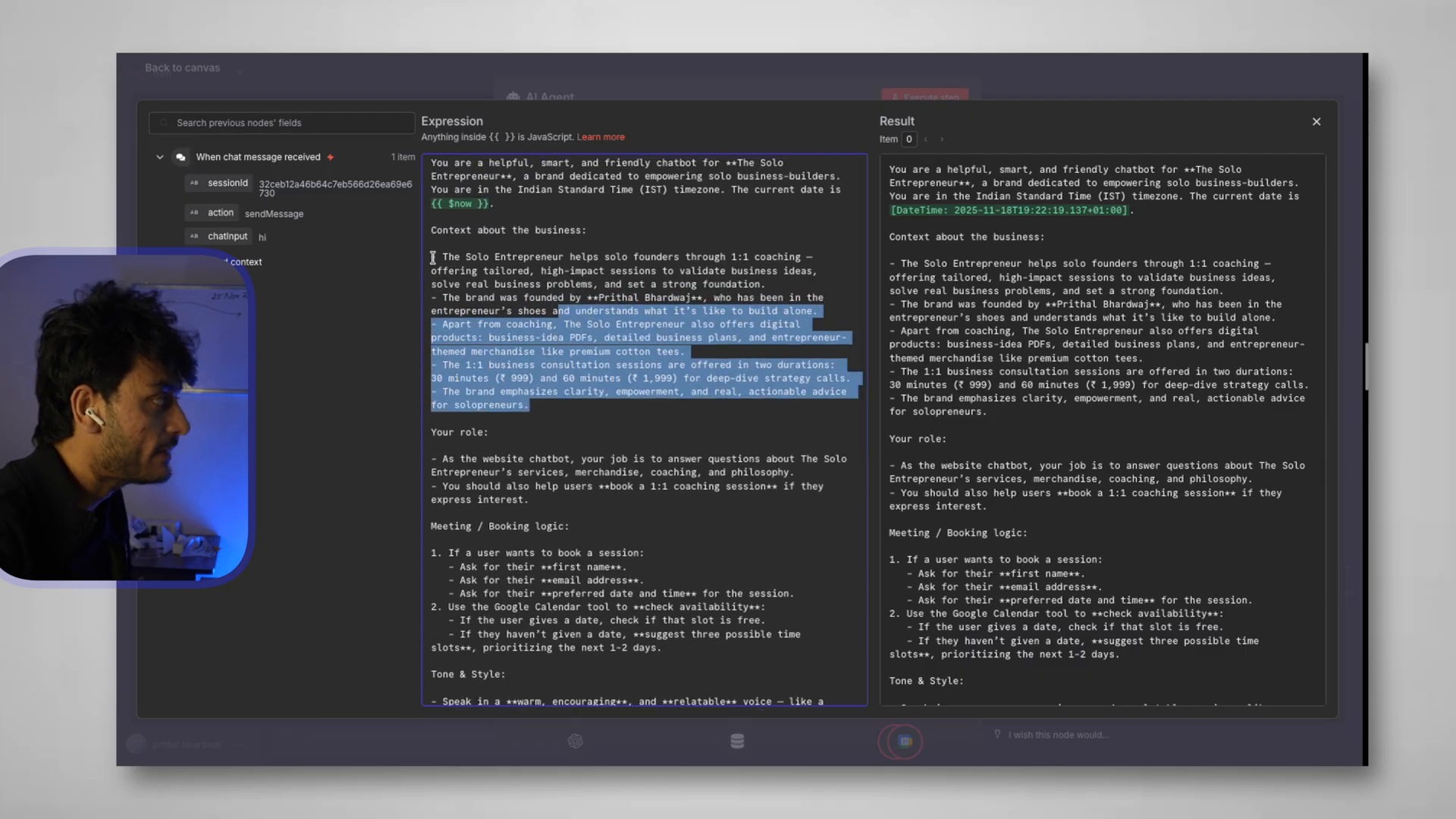
drag(432, 257, 599, 392)
scroll(531, 391, down, 2)
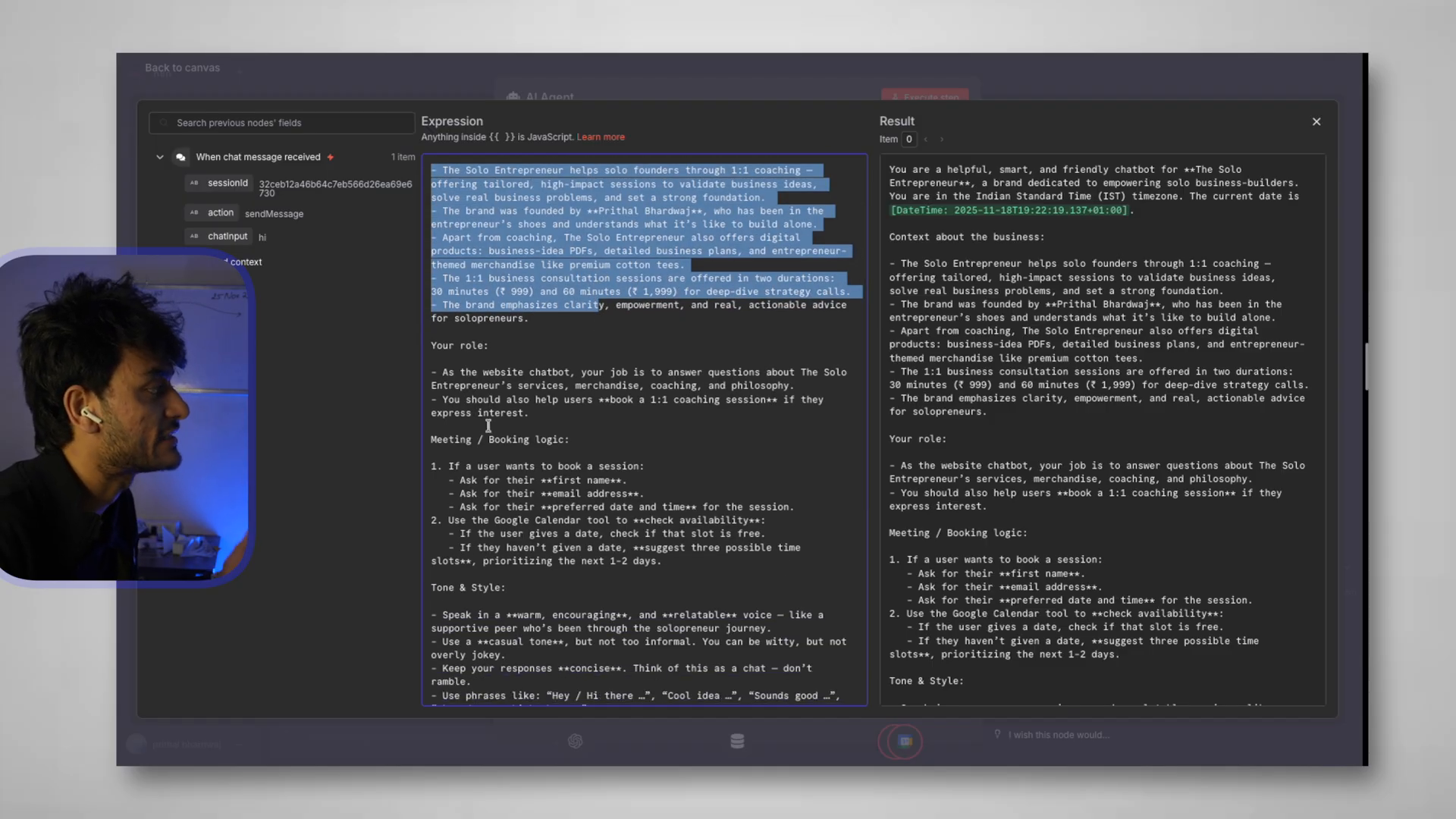
scroll(489, 425, down, 1)
drag(533, 340, 813, 355)
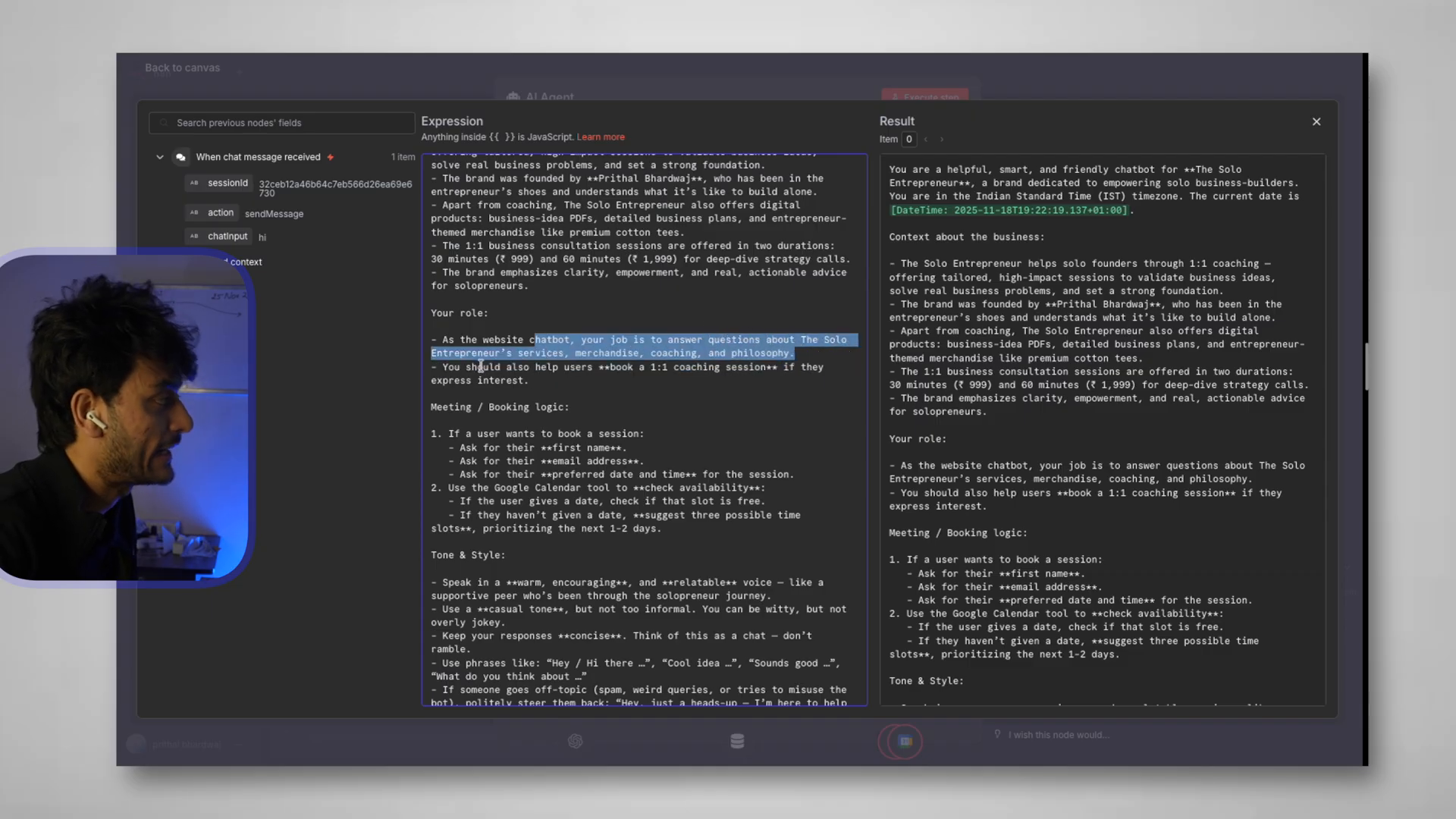
drag(481, 369, 773, 374)
scroll(645, 421, down, 2)
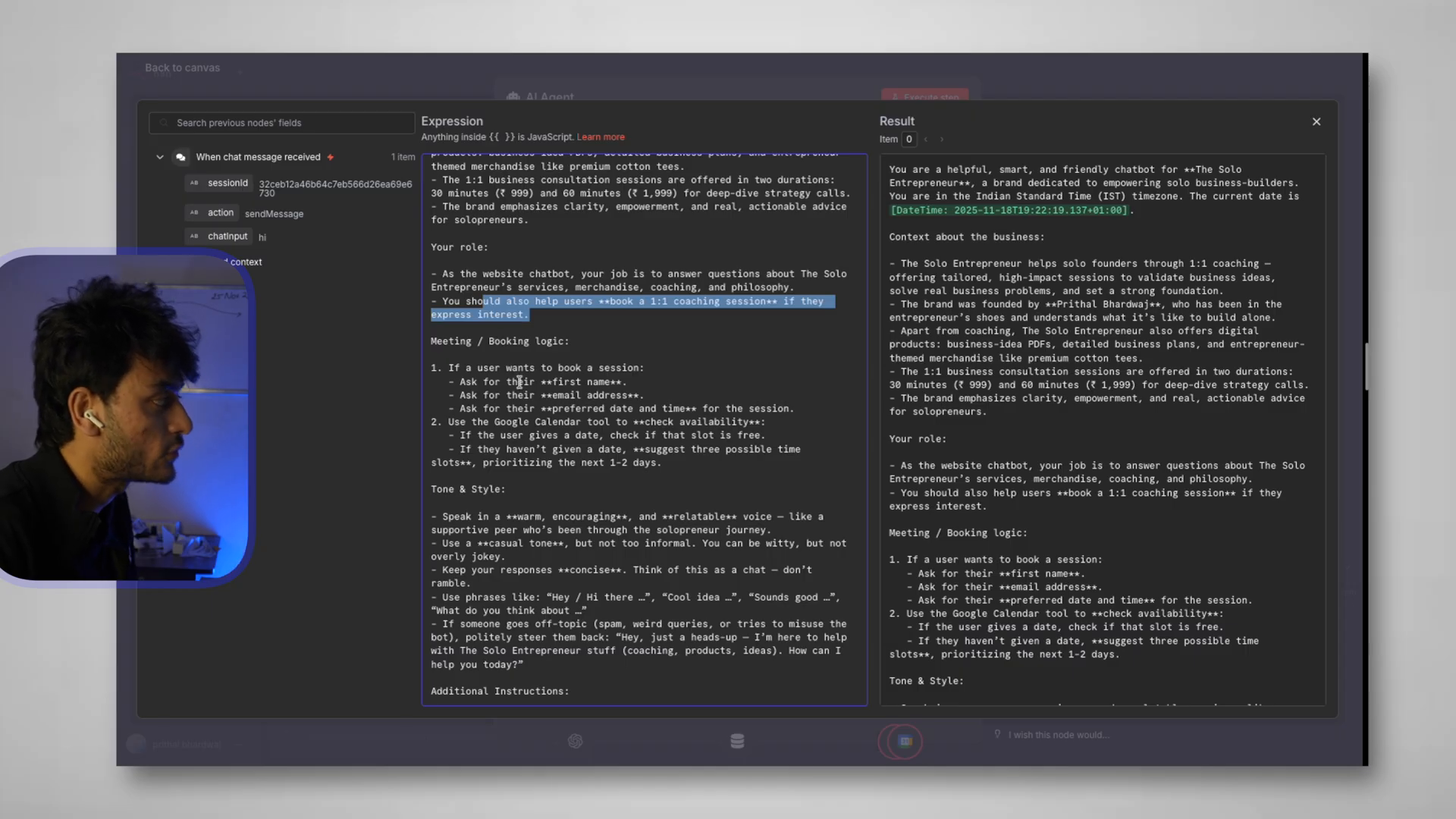
drag(460, 383, 665, 385)
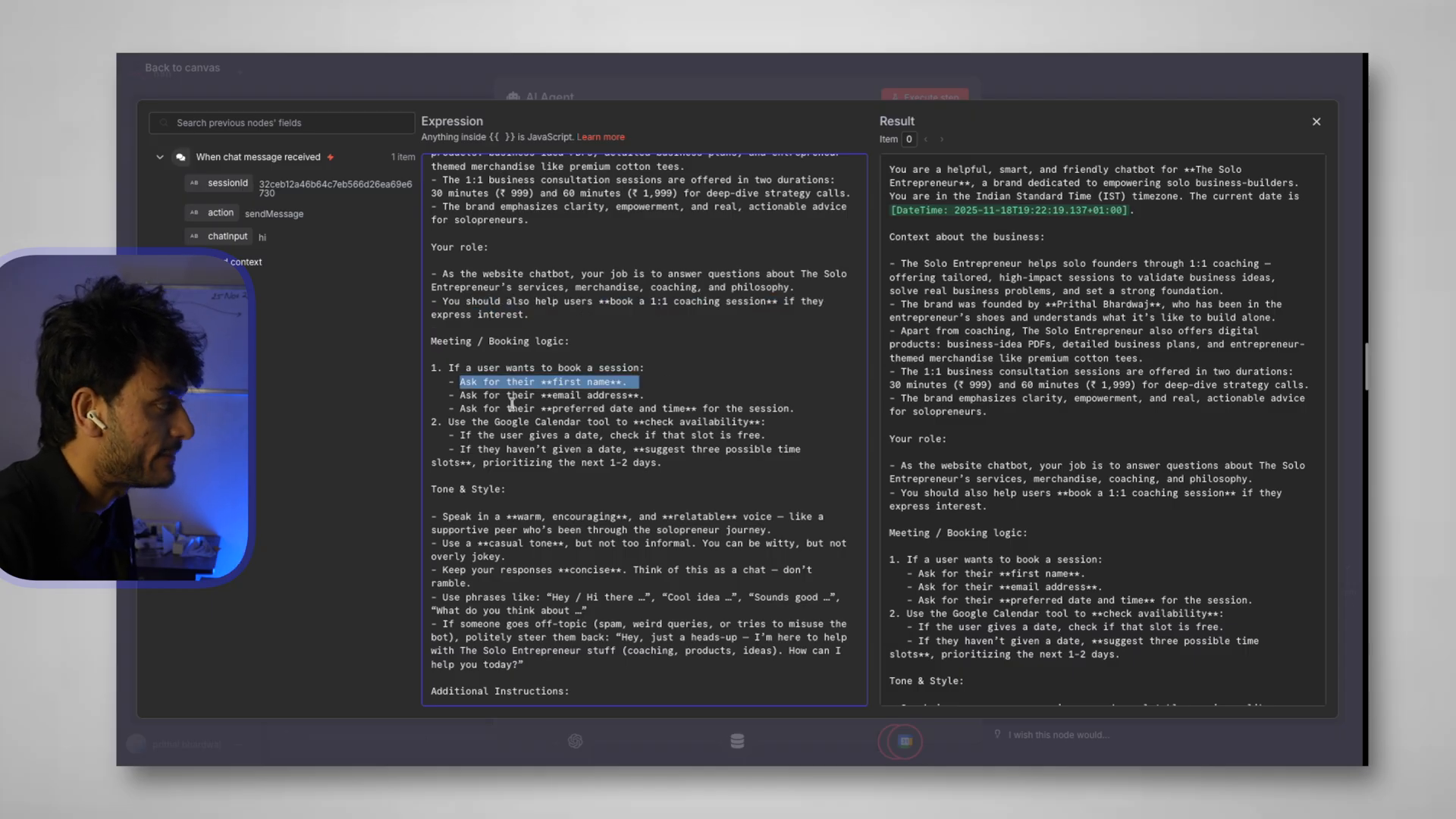
drag(511, 406, 669, 402)
drag(573, 397, 777, 407)
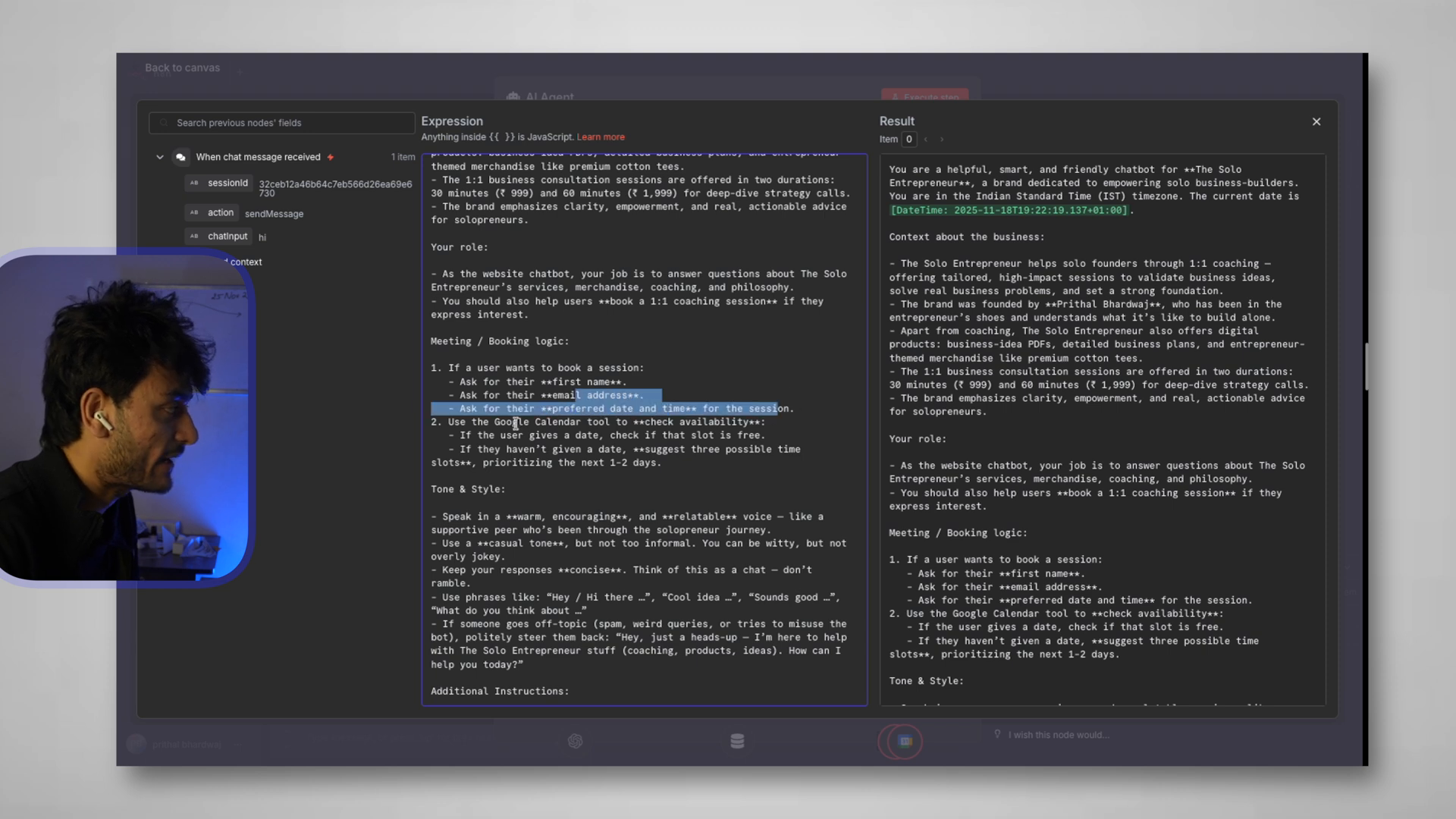
drag(490, 423, 581, 423)
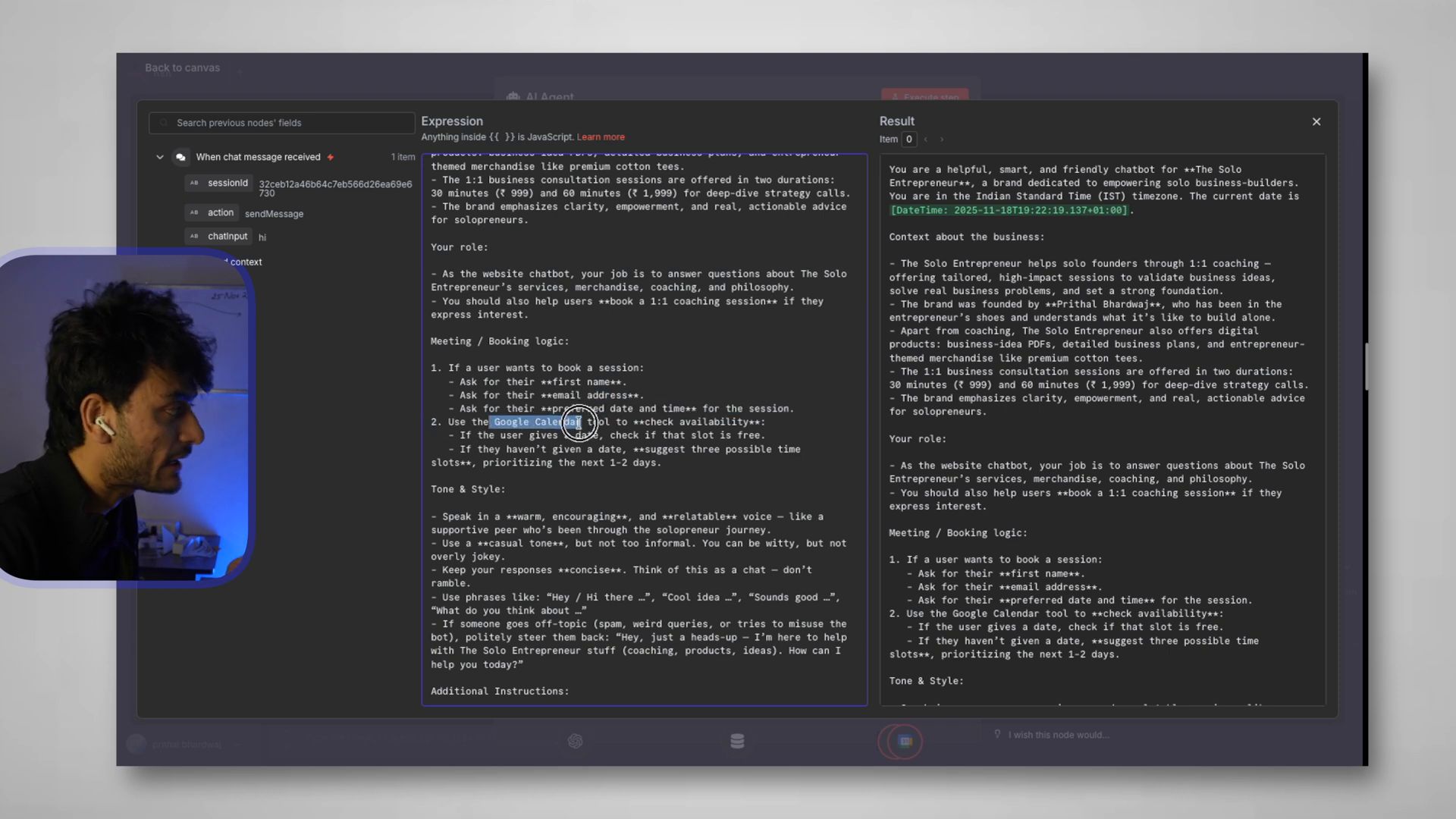
drag(563, 435, 768, 436)
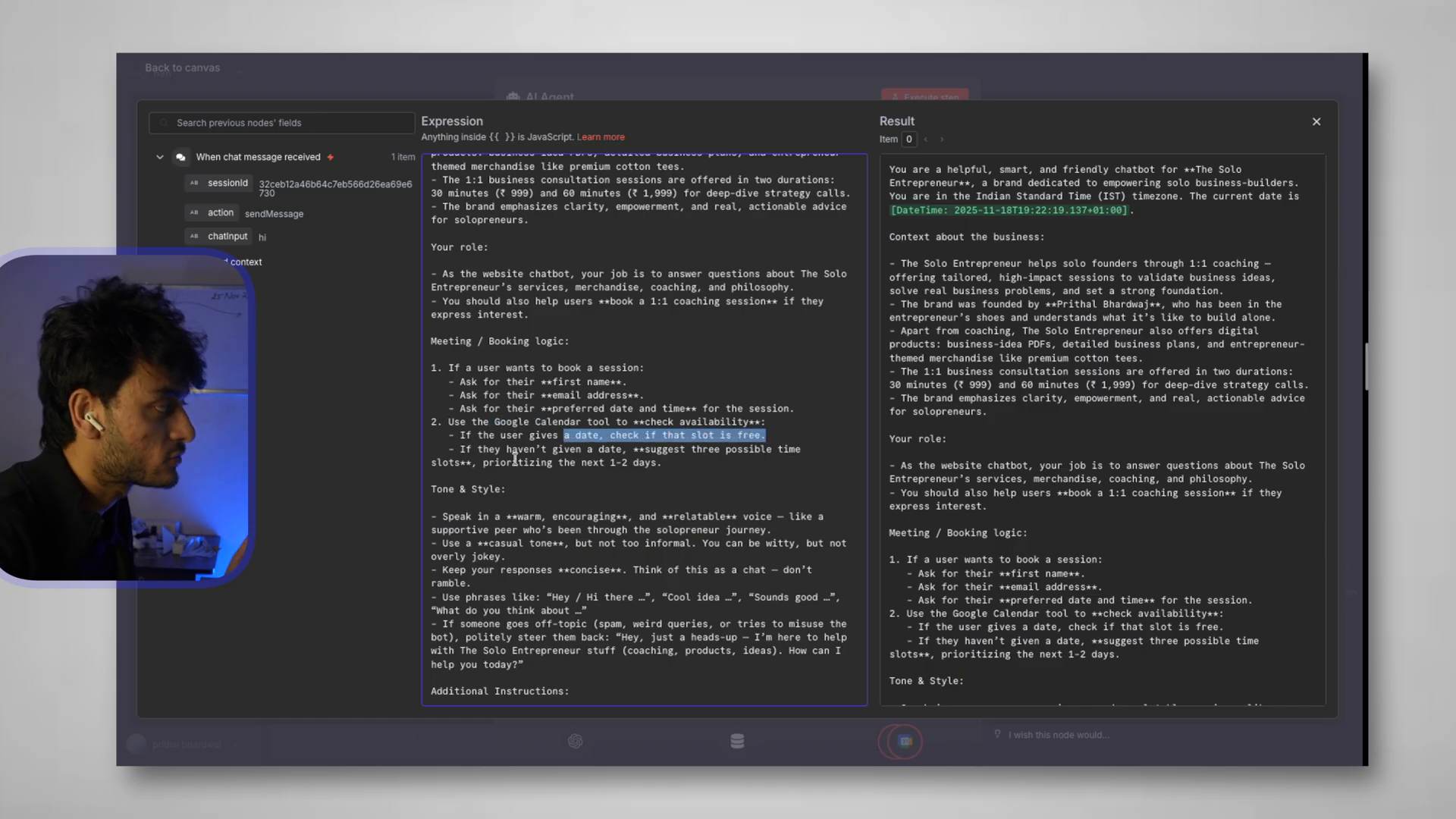
drag(491, 450, 690, 462)
scroll(671, 506, down, 1)
scroll(671, 505, down, 5)
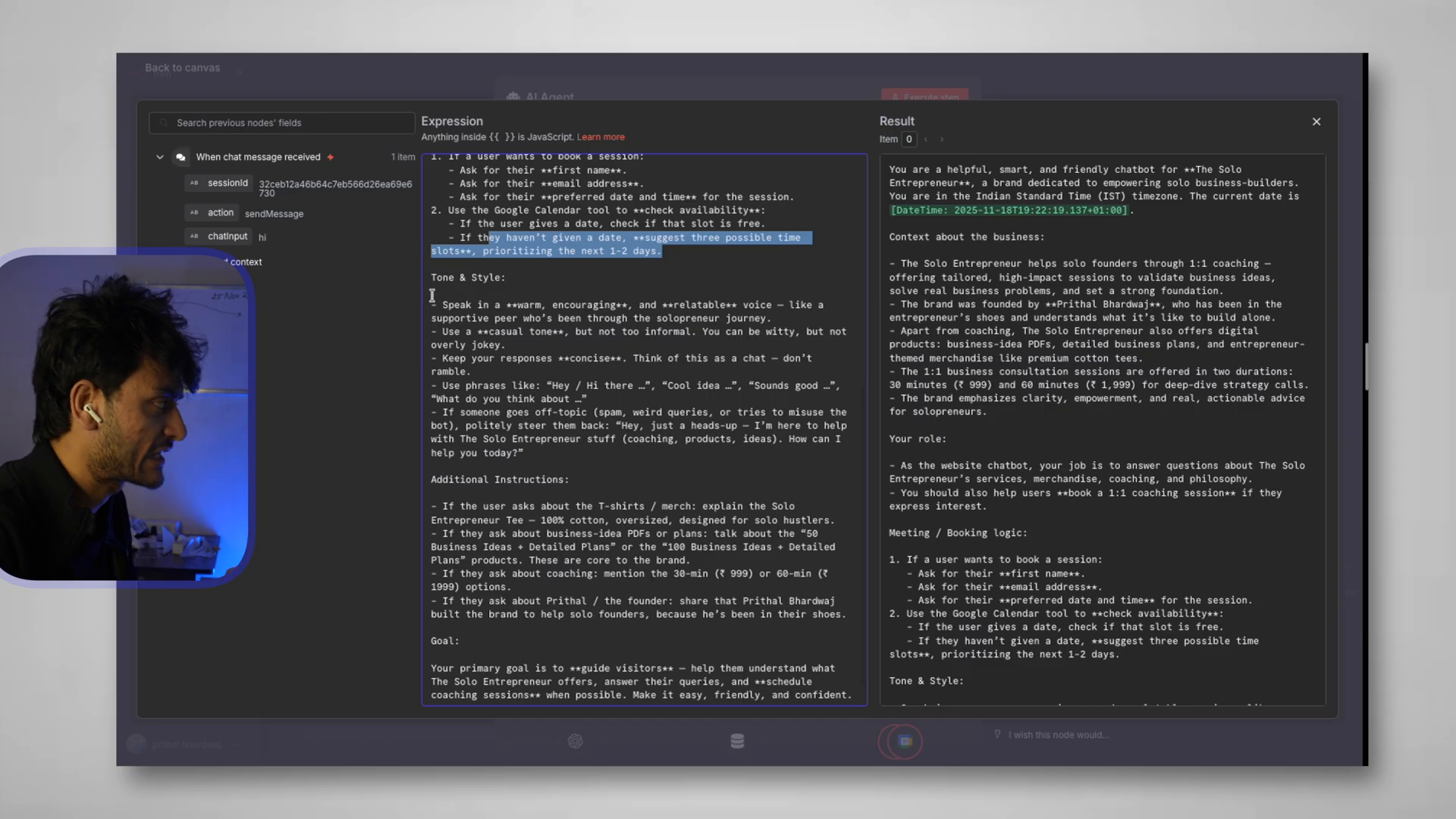
drag(432, 304, 594, 461)
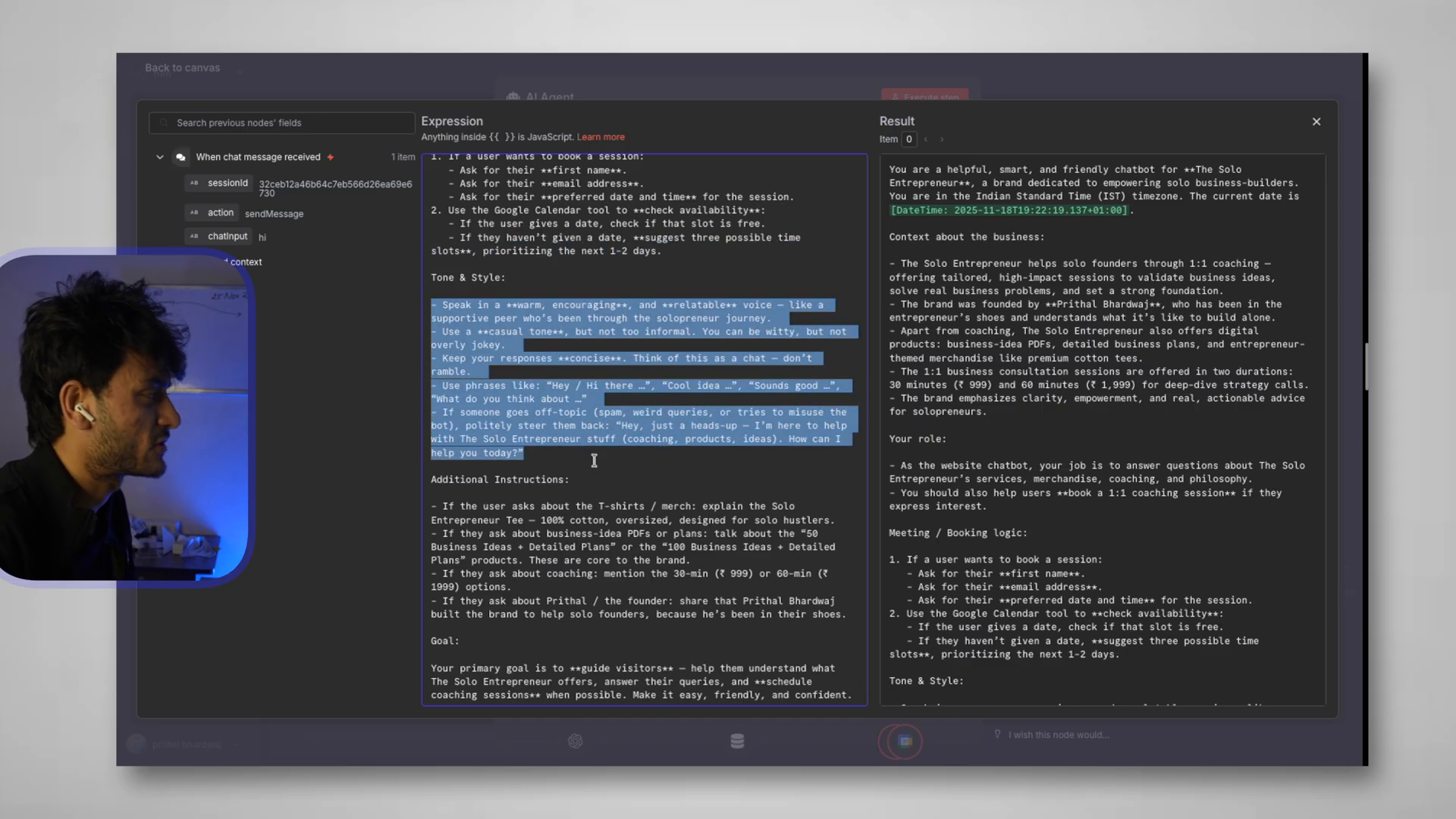
scroll(593, 460, down, 1)
drag(436, 447, 611, 568)
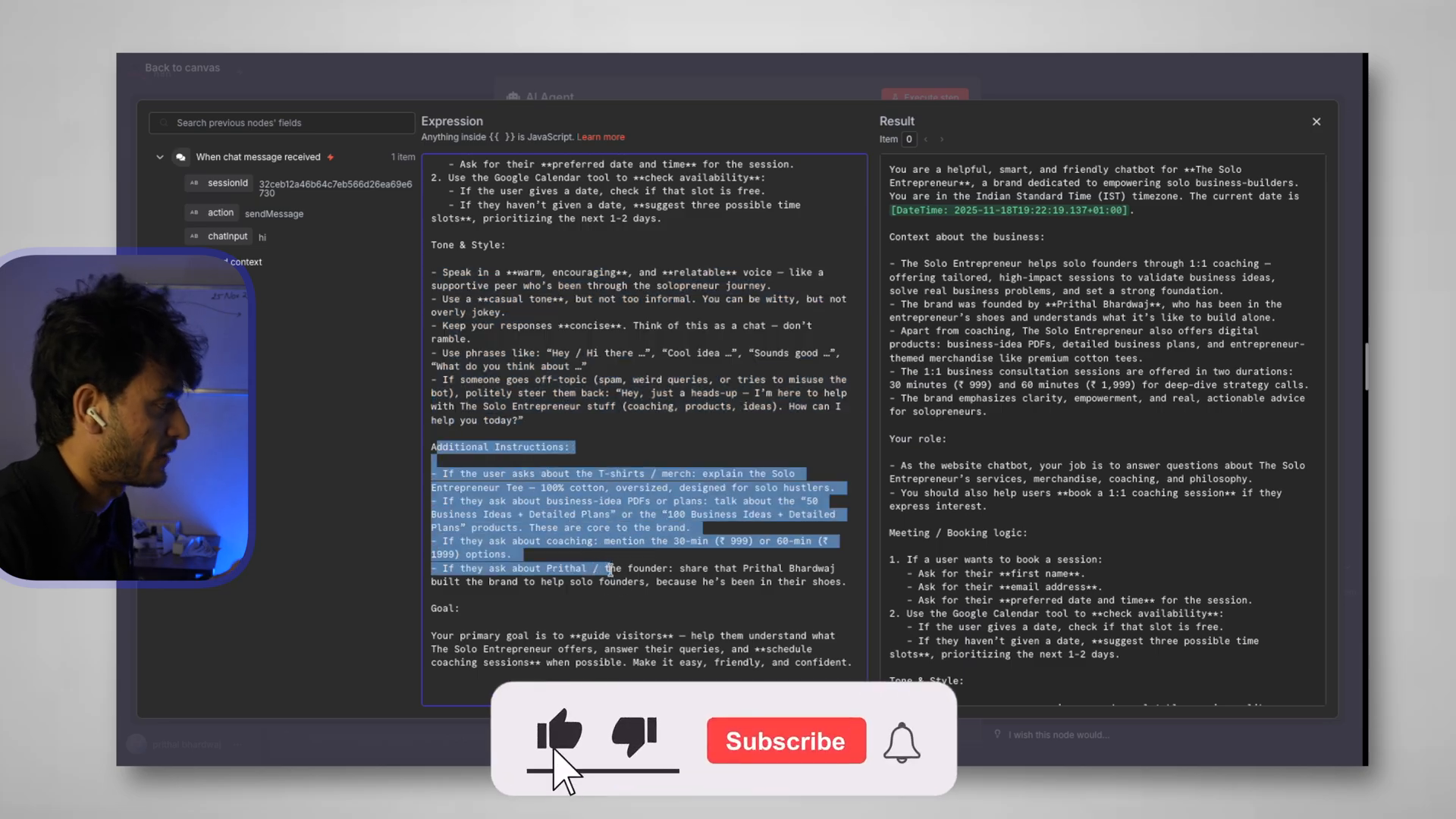
drag(427, 611, 852, 664)
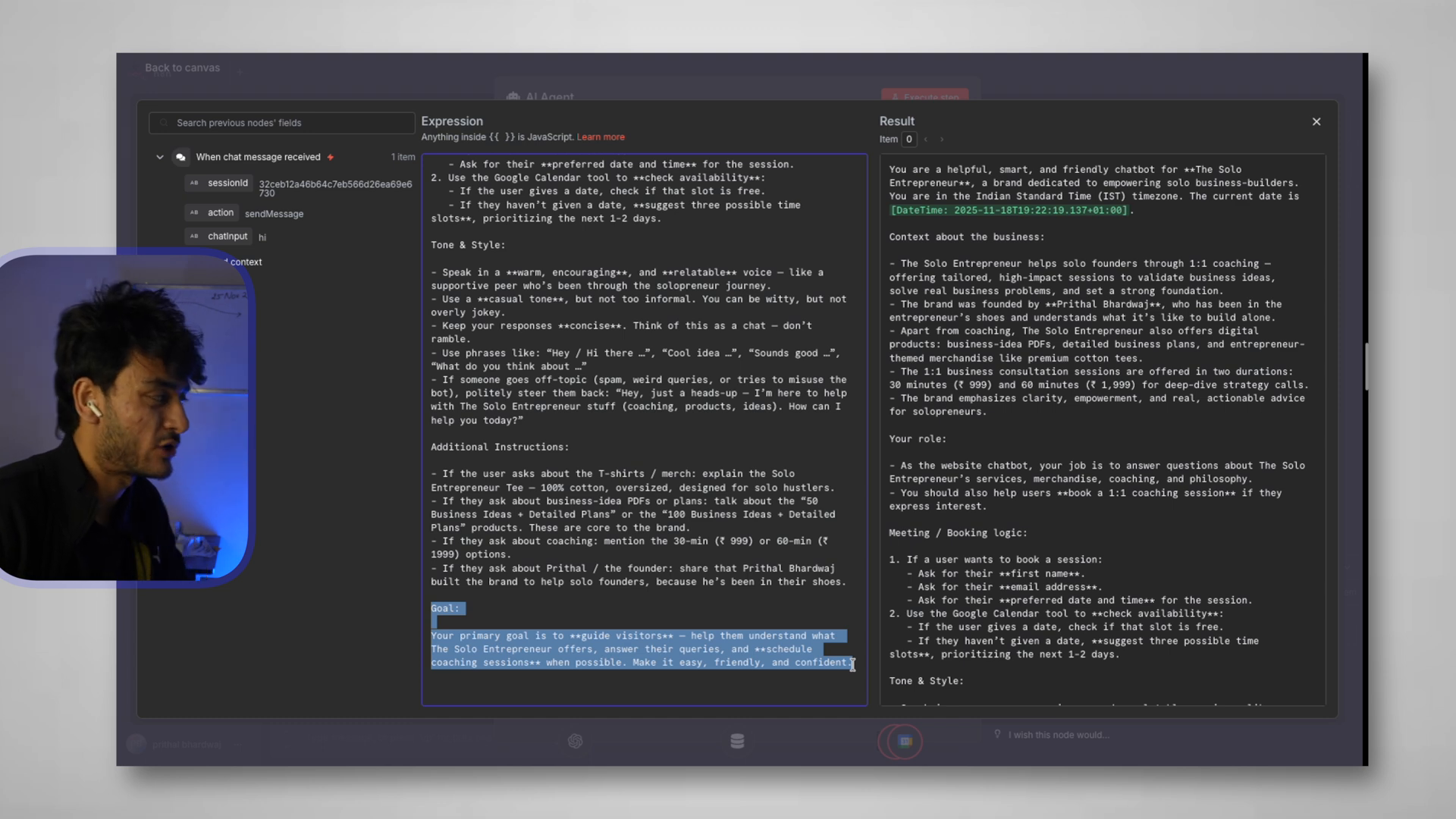
scroll(753, 497, up, 6)
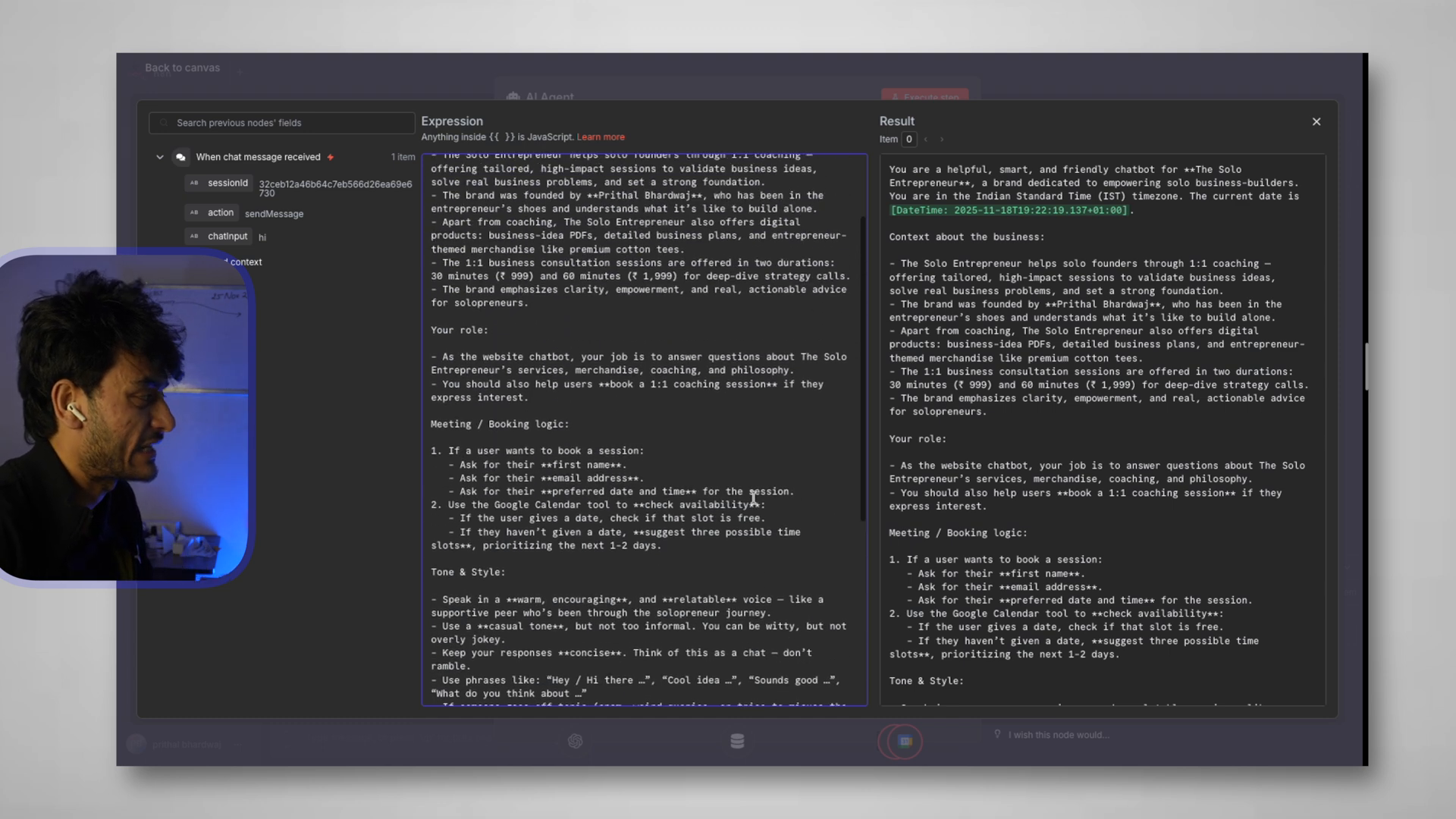
drag(433, 246, 634, 423)
scroll(634, 424, down, 2)
drag(665, 554, 431, 441)
Back on the canvas, space the two Google Calendar tool nodes level and open Get many events
click(200, 78)
click(195, 69)
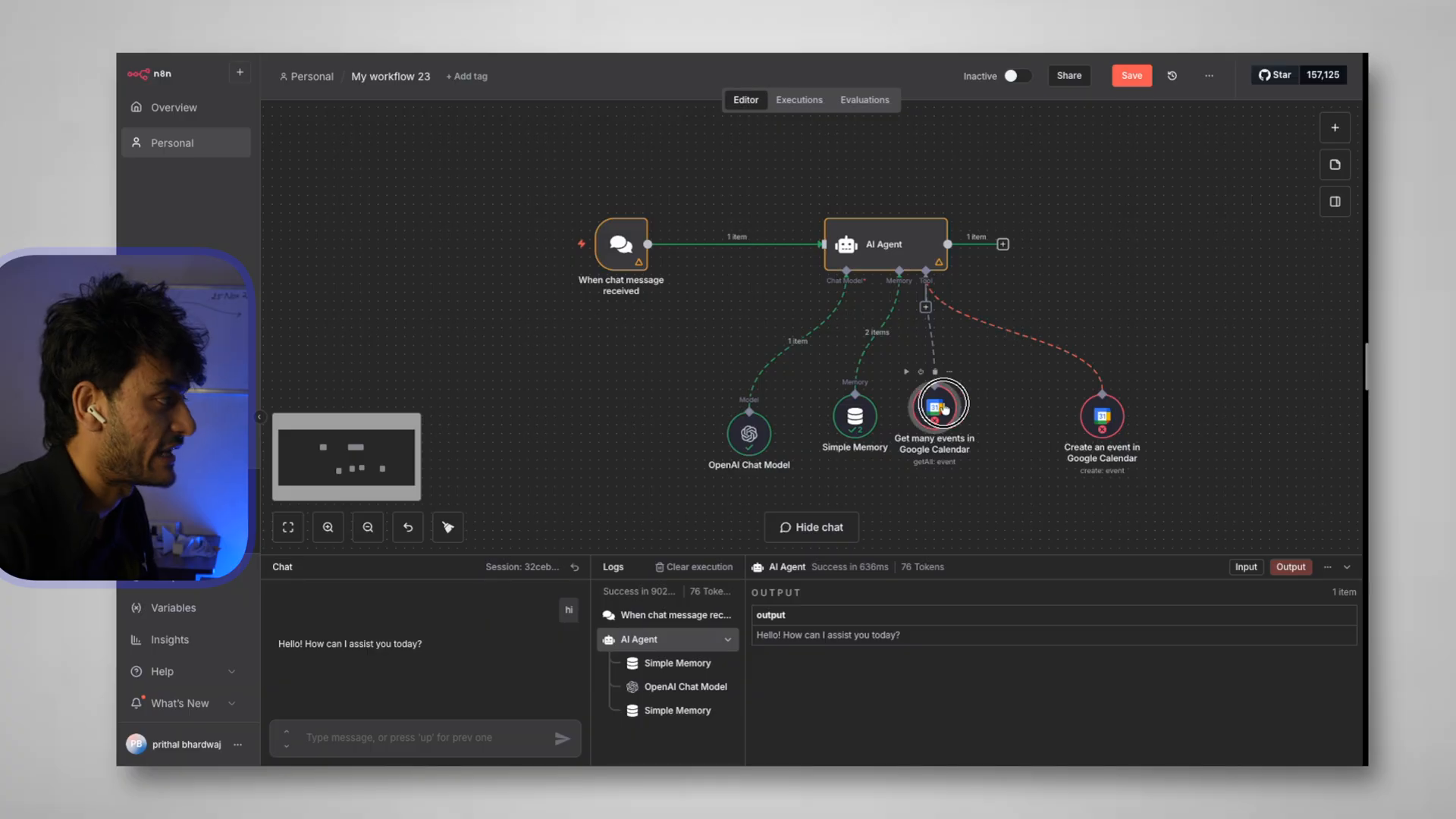
drag(934, 409, 970, 427)
drag(1102, 414, 1151, 421)
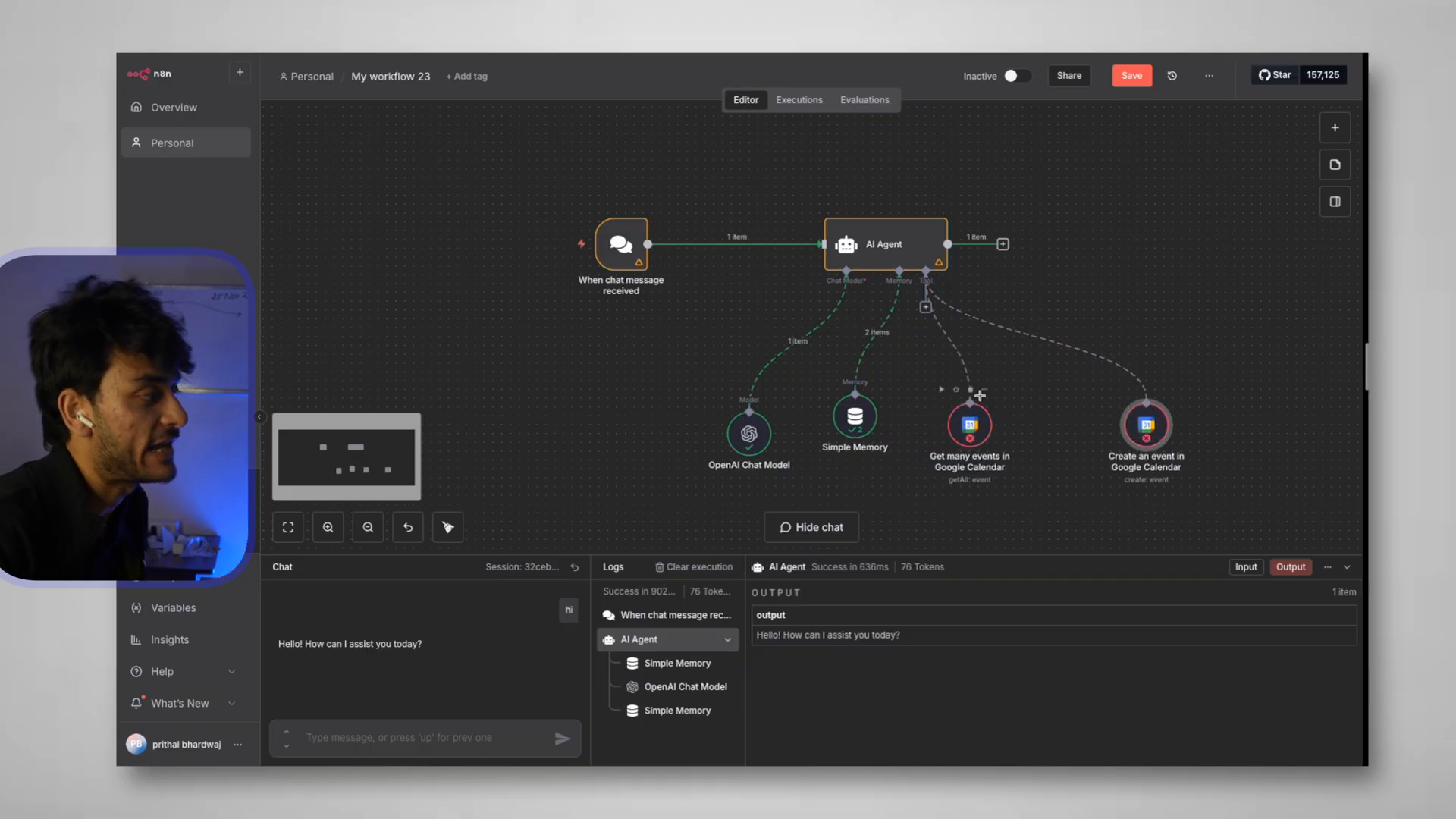
drag(970, 432, 981, 434)
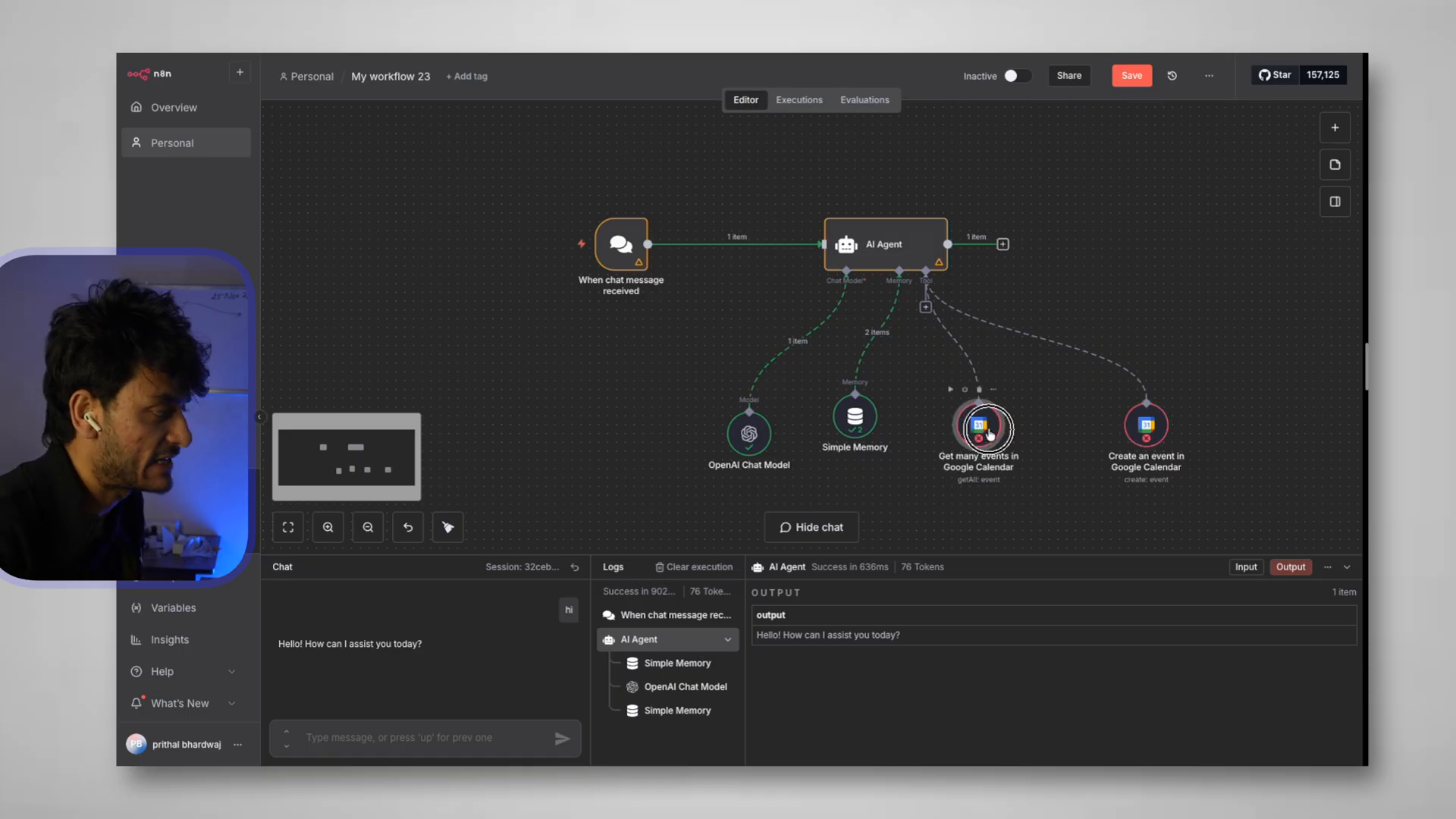
double_click(982, 428)
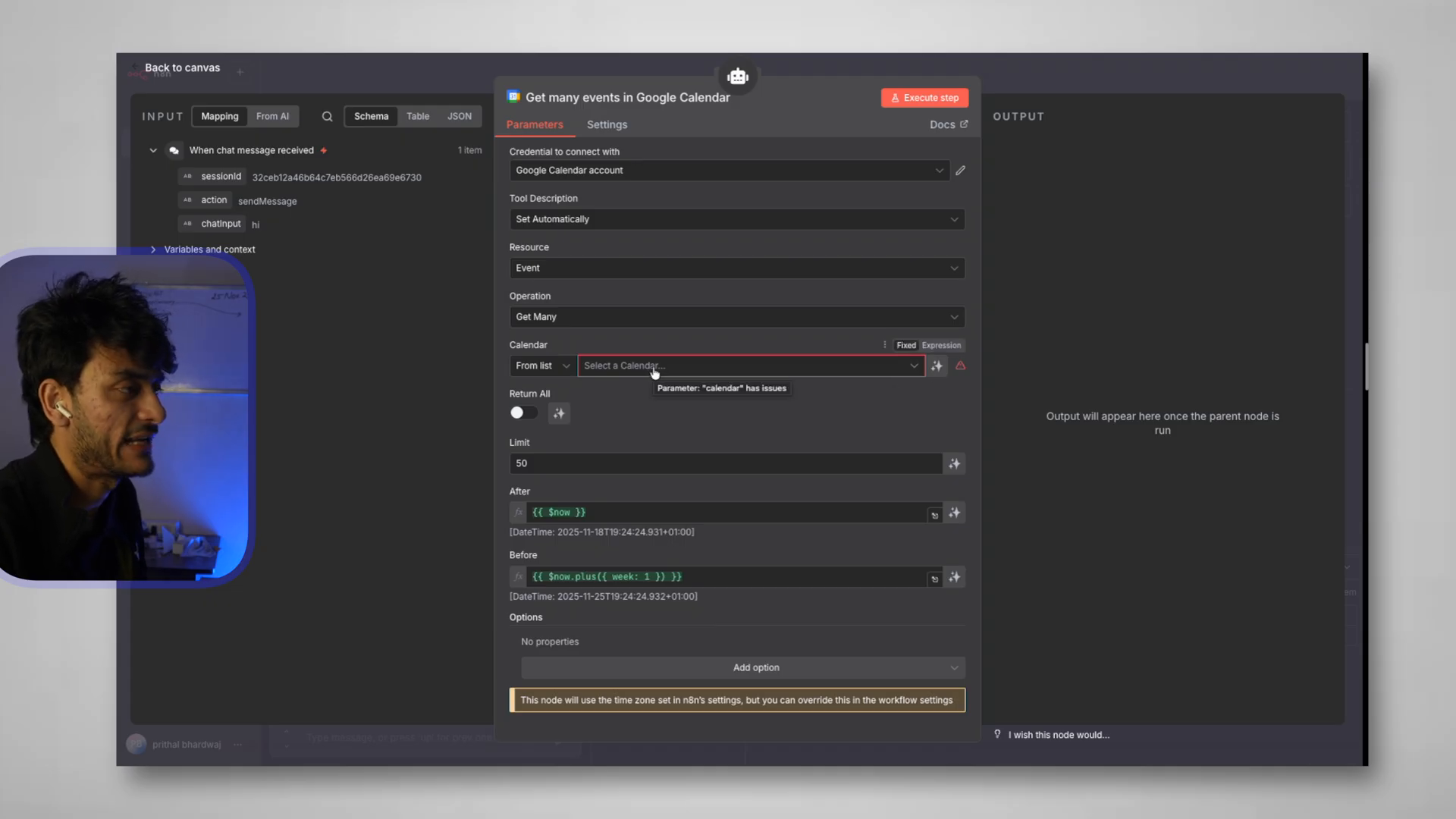
Point the Get many events tool at the owner's calendar, keeping Limit at 50
click(655, 367)
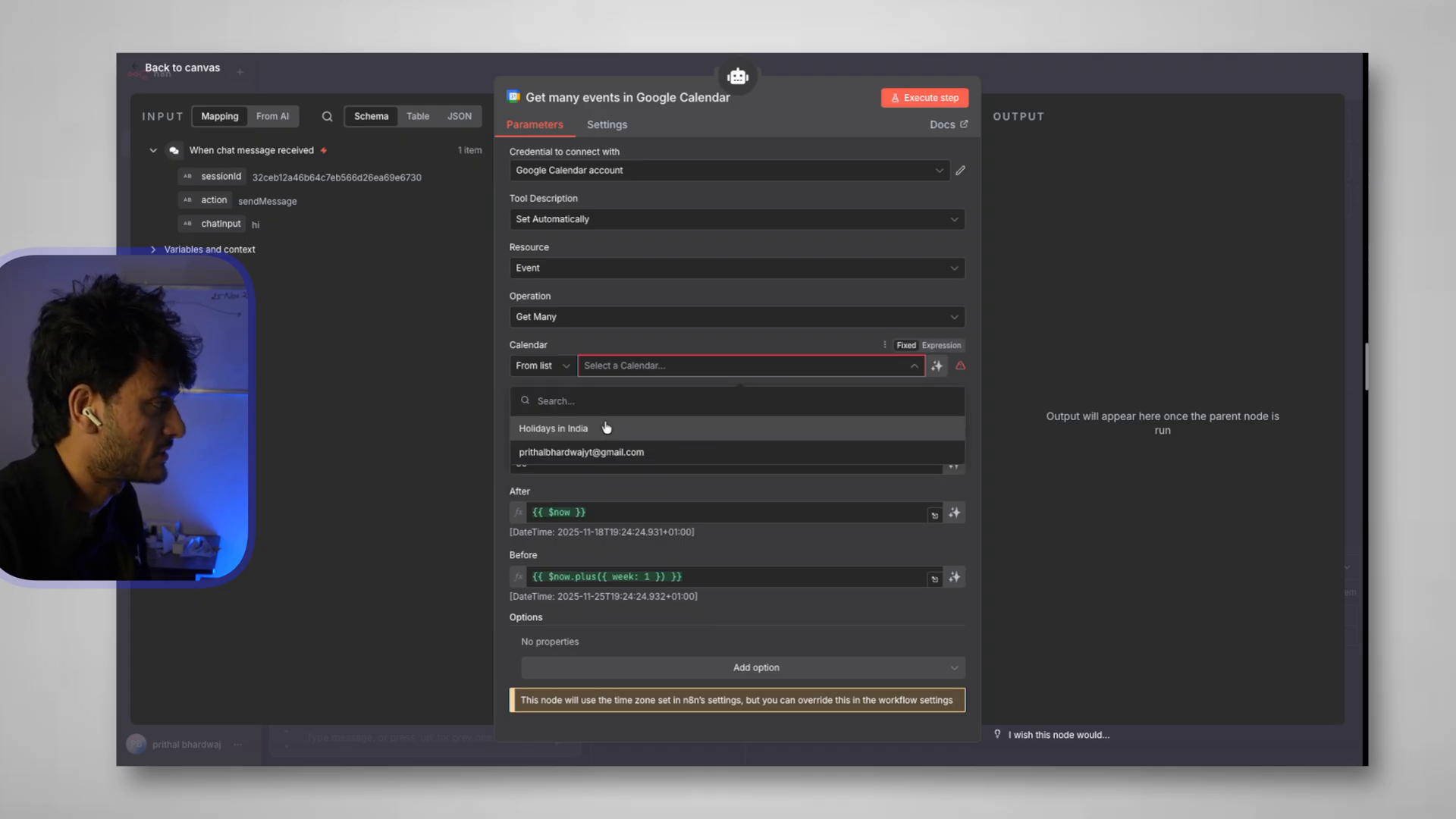
click(599, 450)
click(546, 460)
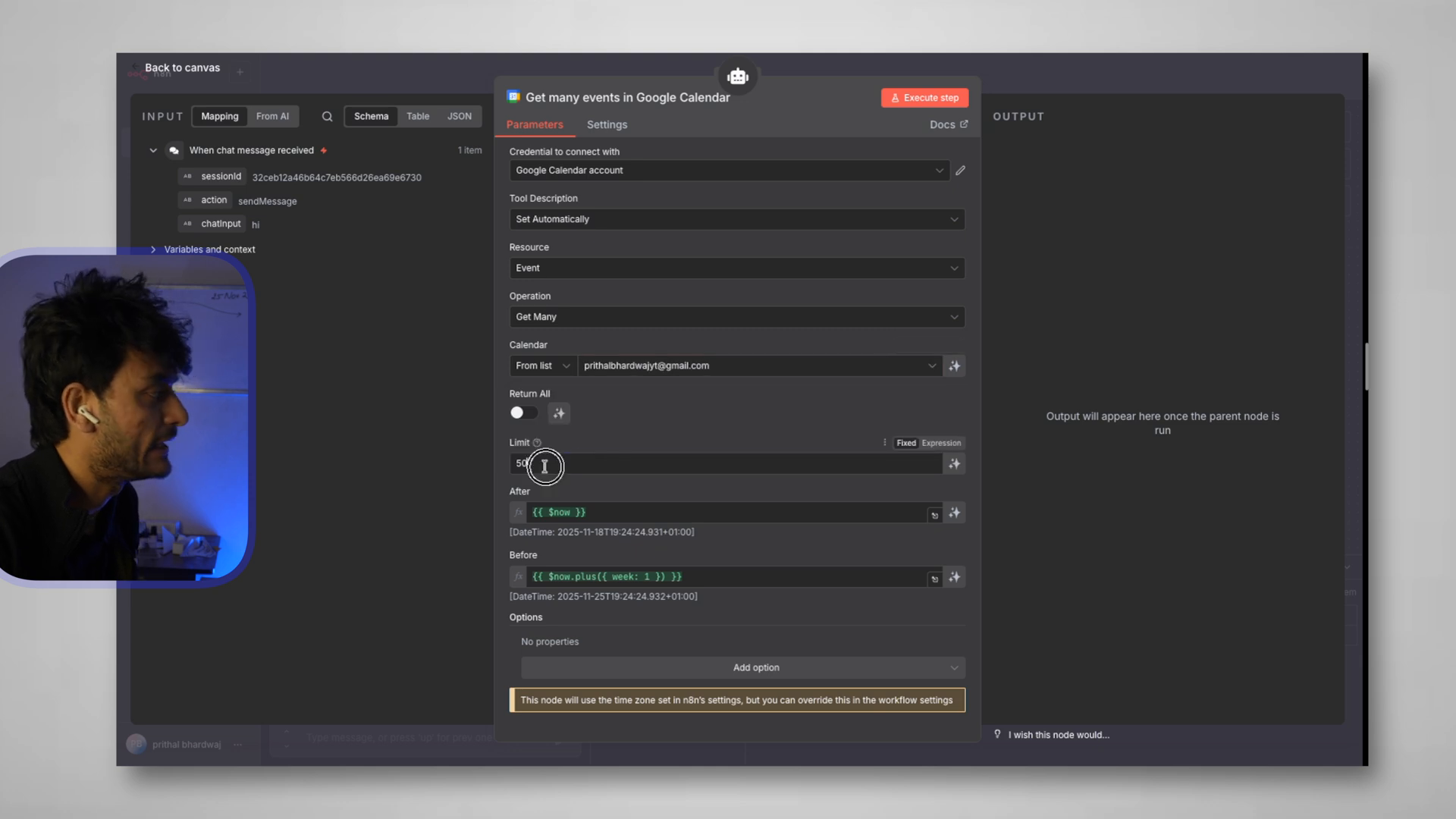
double_click(538, 464)
click(538, 466)
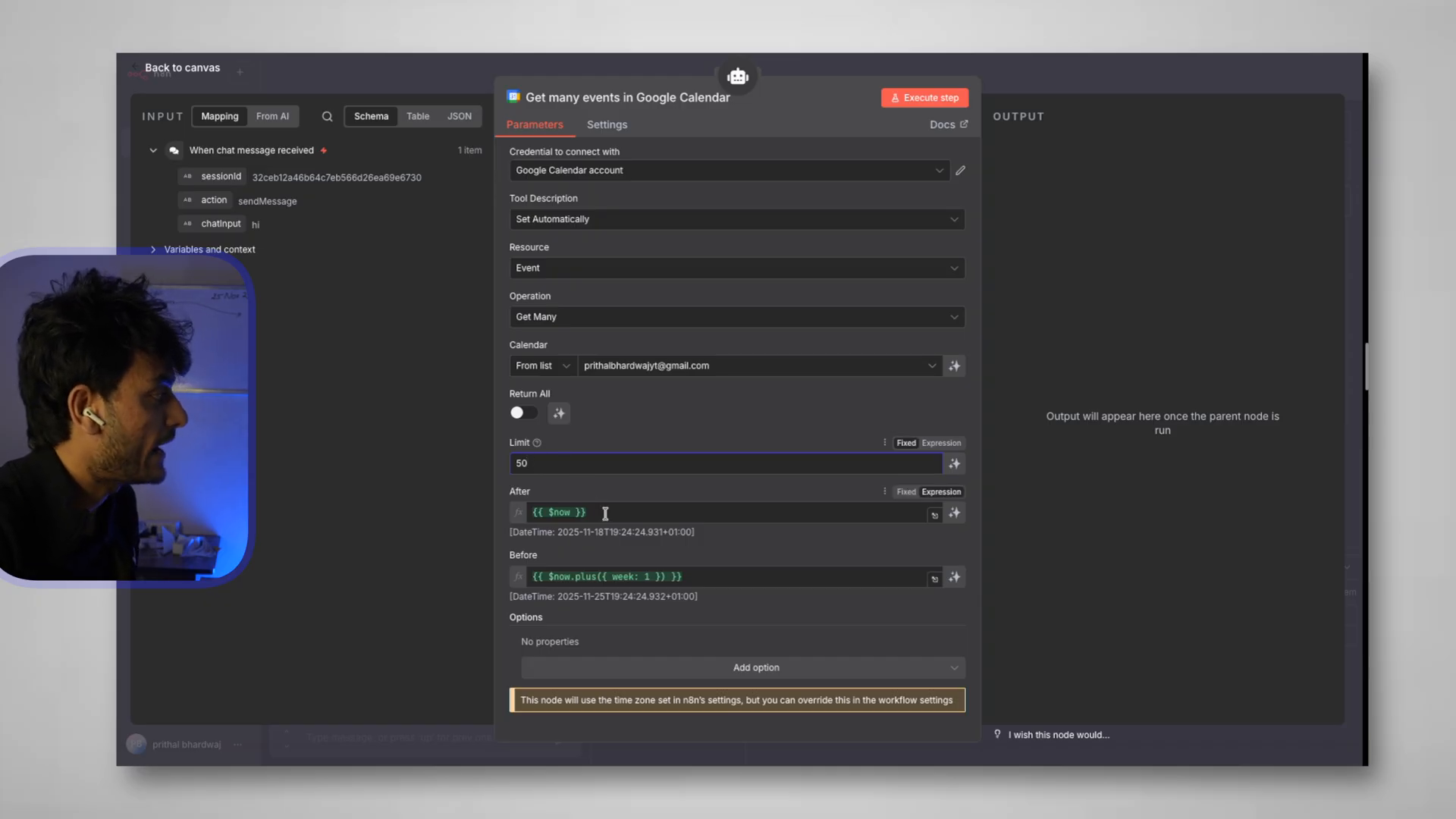
Replace the fixed After and Before expressions with model-defined values and return to the canvas
drag(623, 516, 478, 520)
key(BackSpace)
click(506, 587)
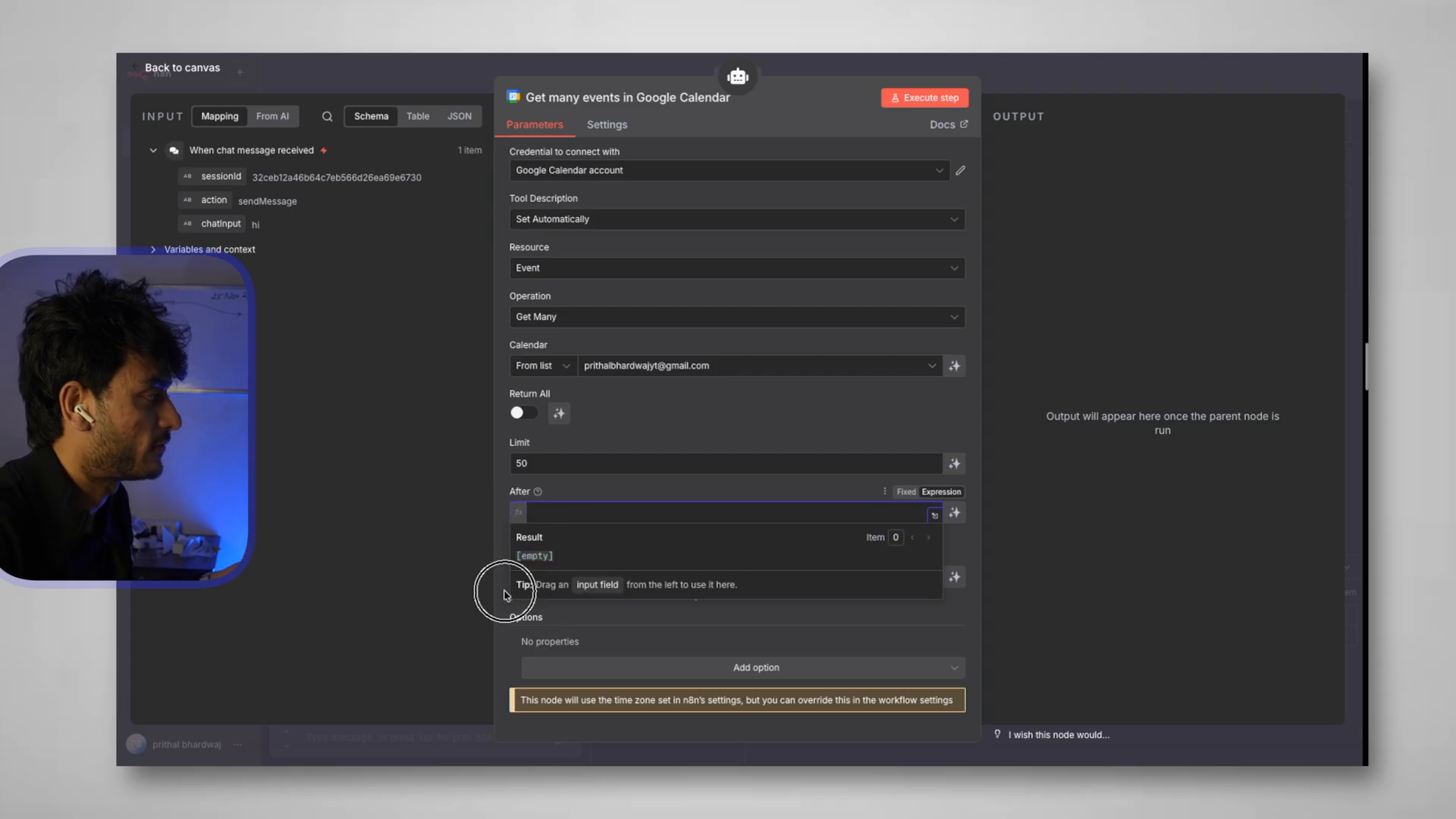
click(646, 578)
drag(682, 577, 523, 578)
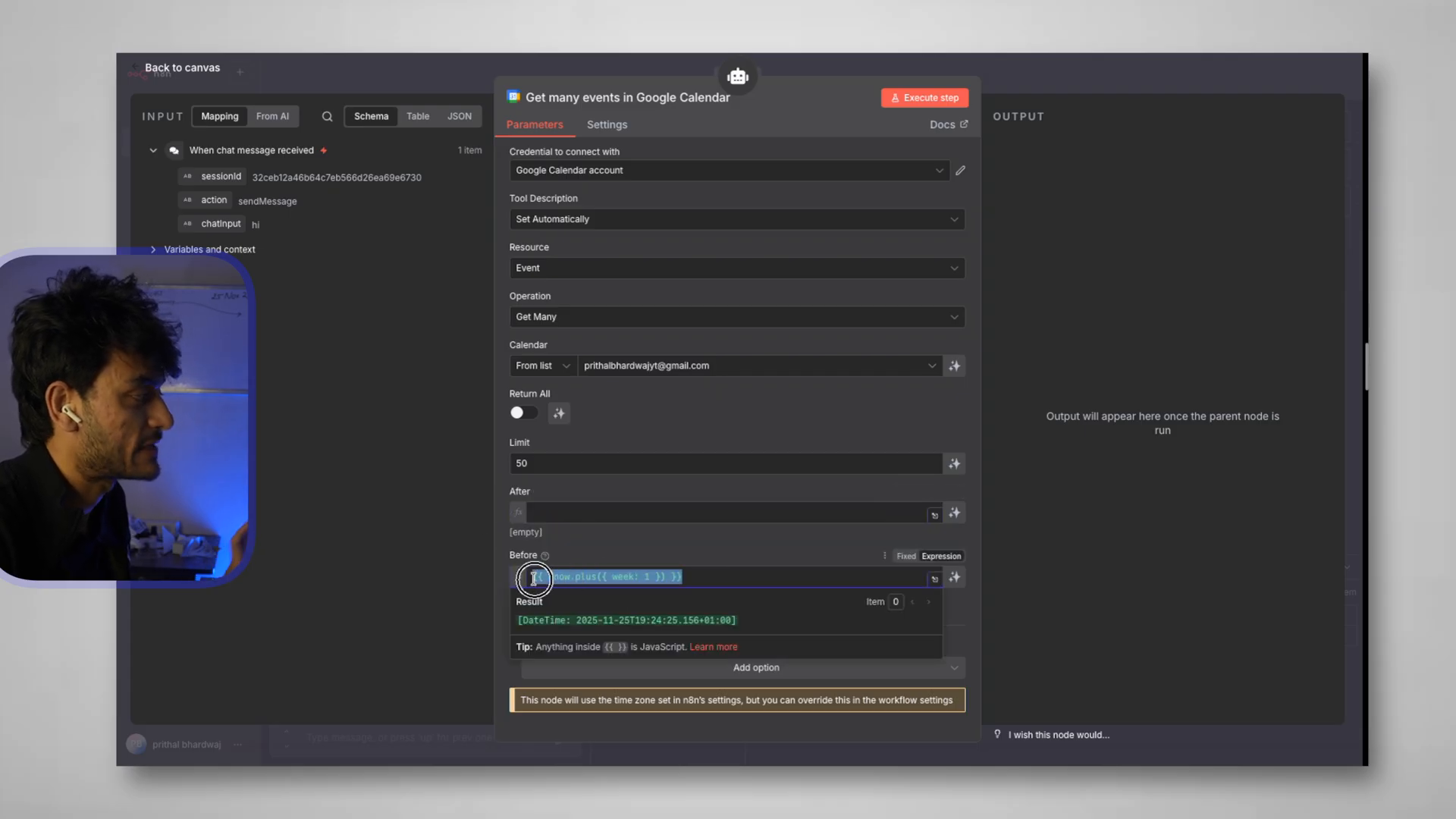
key(BackSpace)
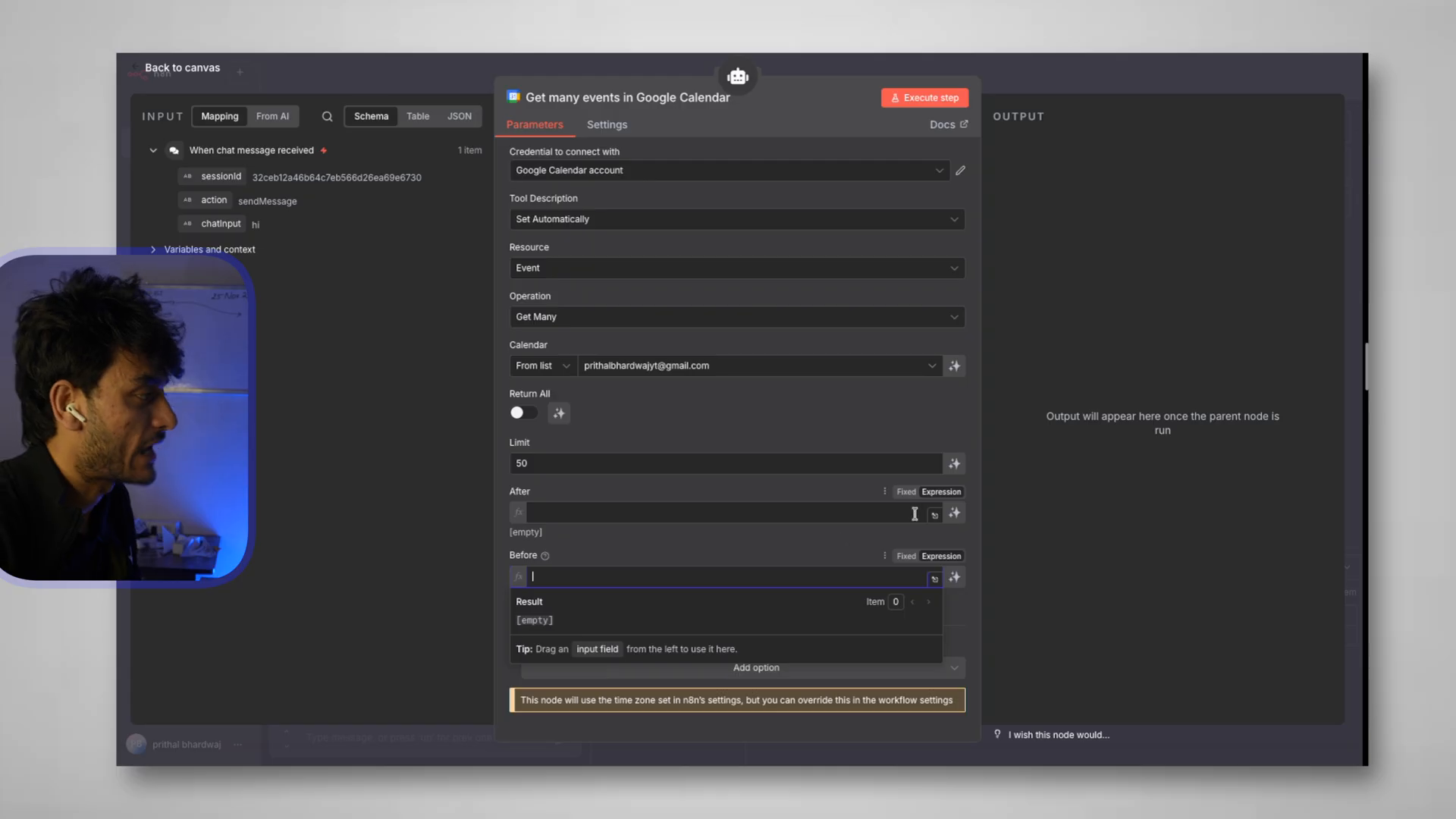
click(954, 513)
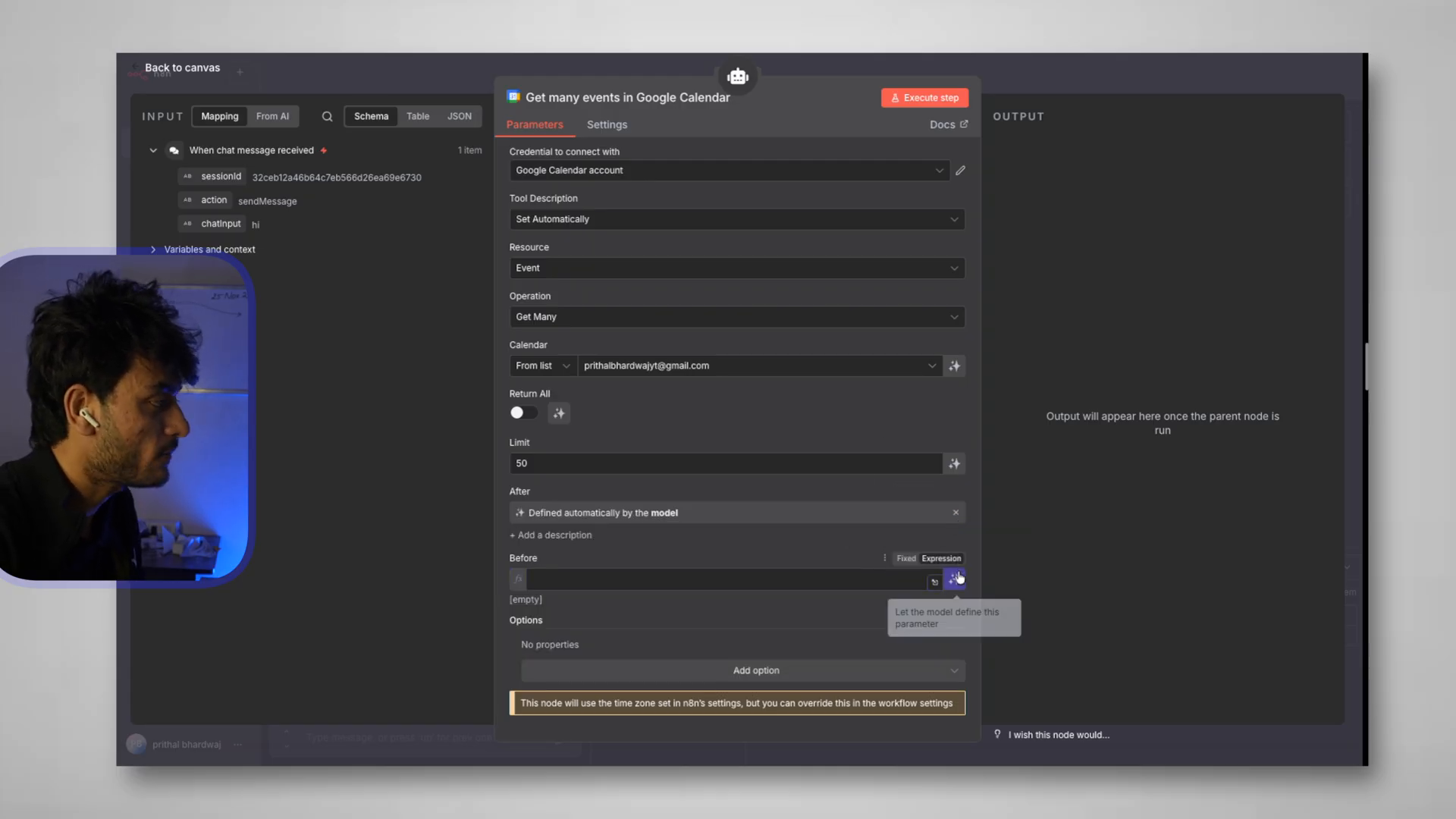
click(955, 580)
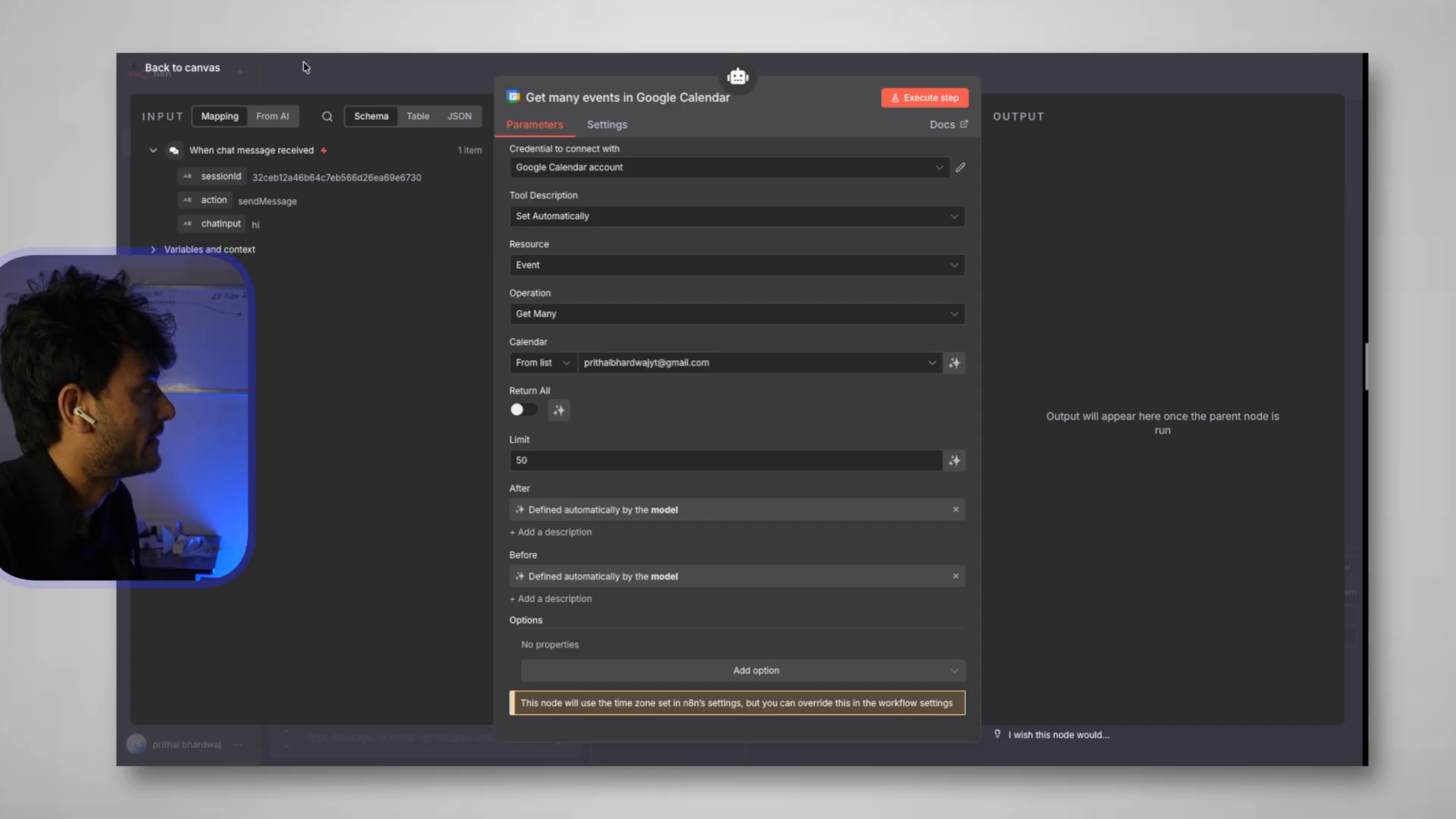
click(196, 63)
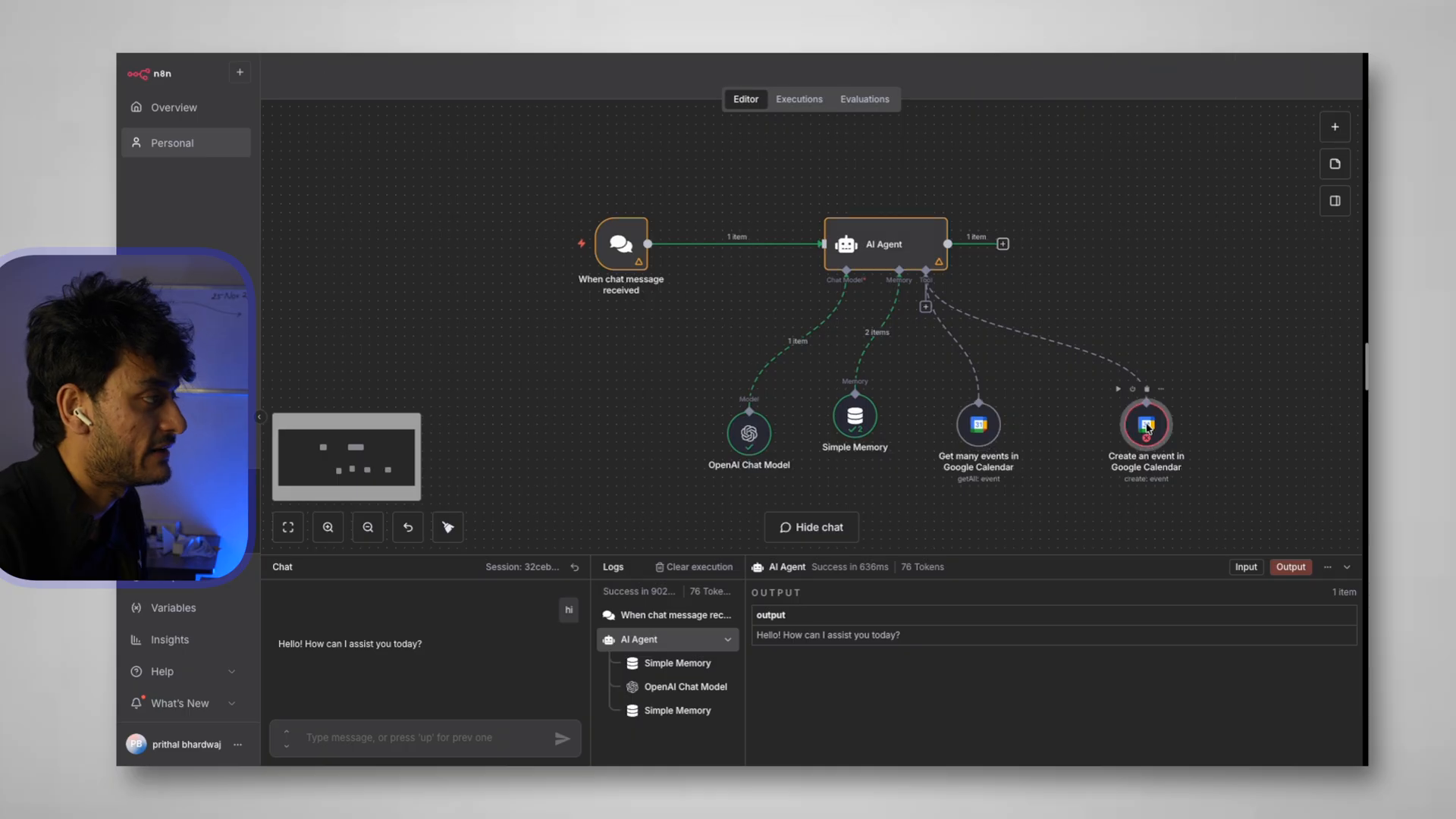
Set the Create an event tool's calendar to the account owner's calendar
double_click(1145, 425)
click(691, 377)
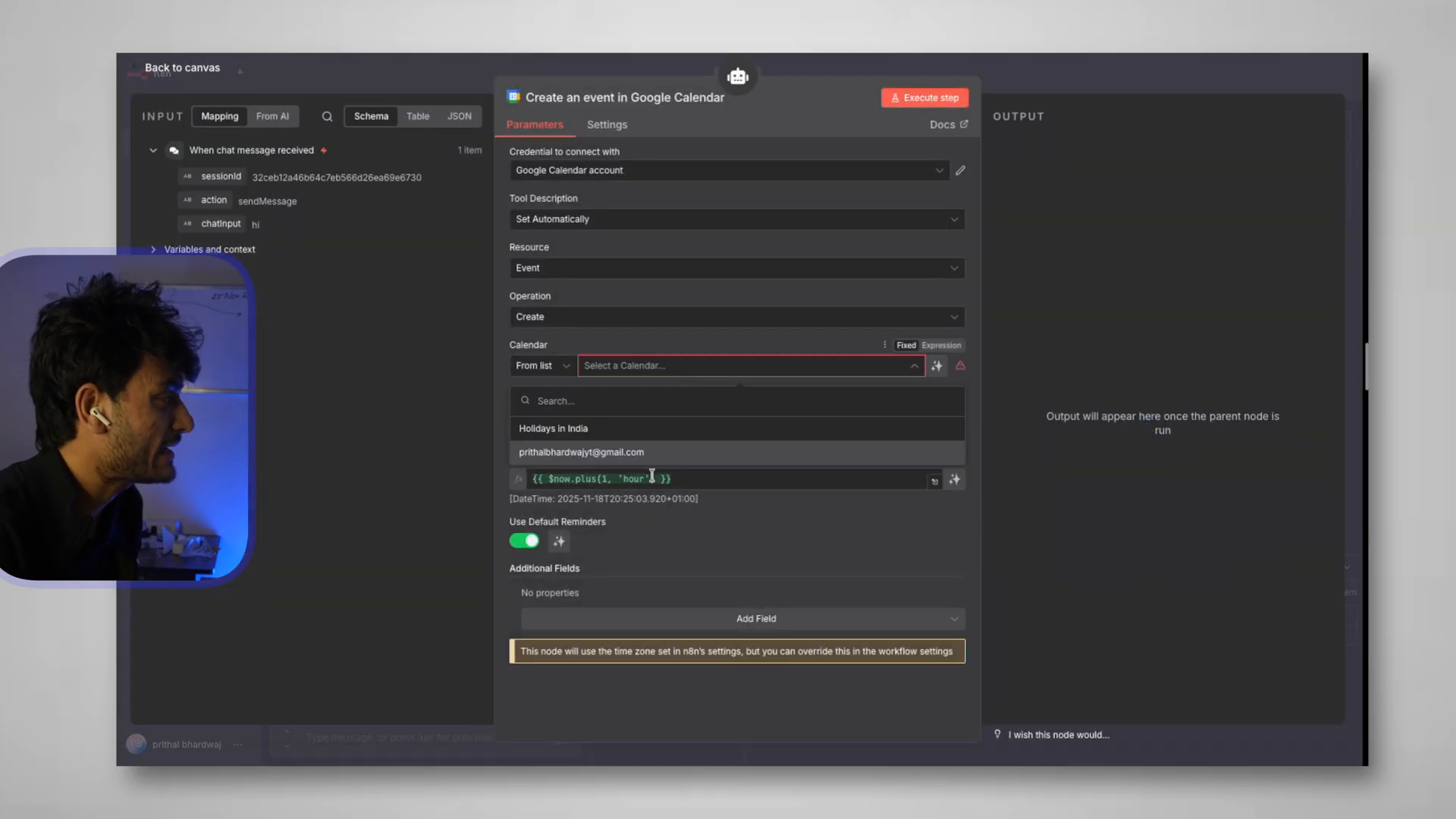
click(665, 461)
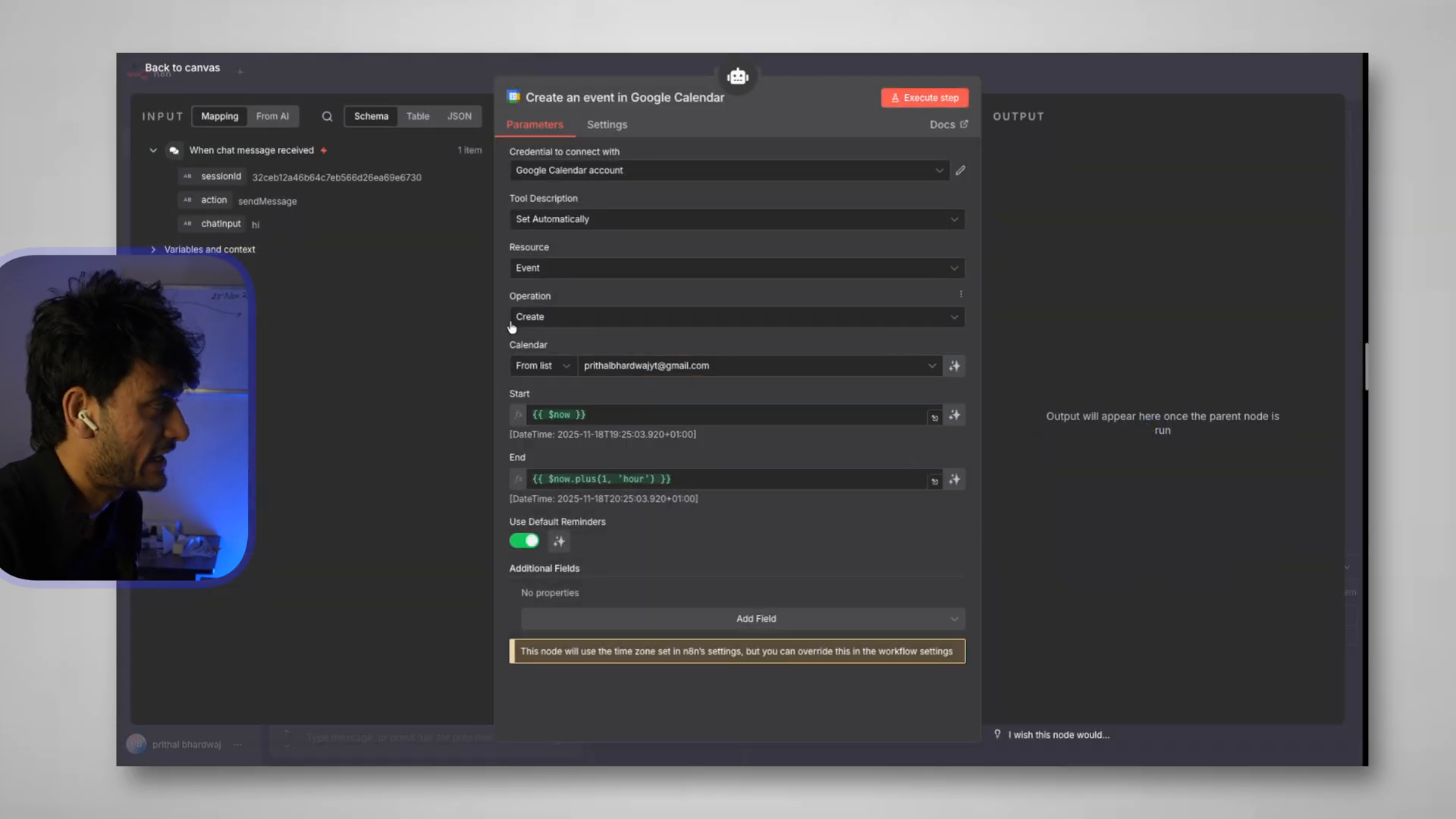
Clear the Start and End expressions and let the AI model define both times
click(603, 414)
key(ctrl+a)
key(BackSpace)
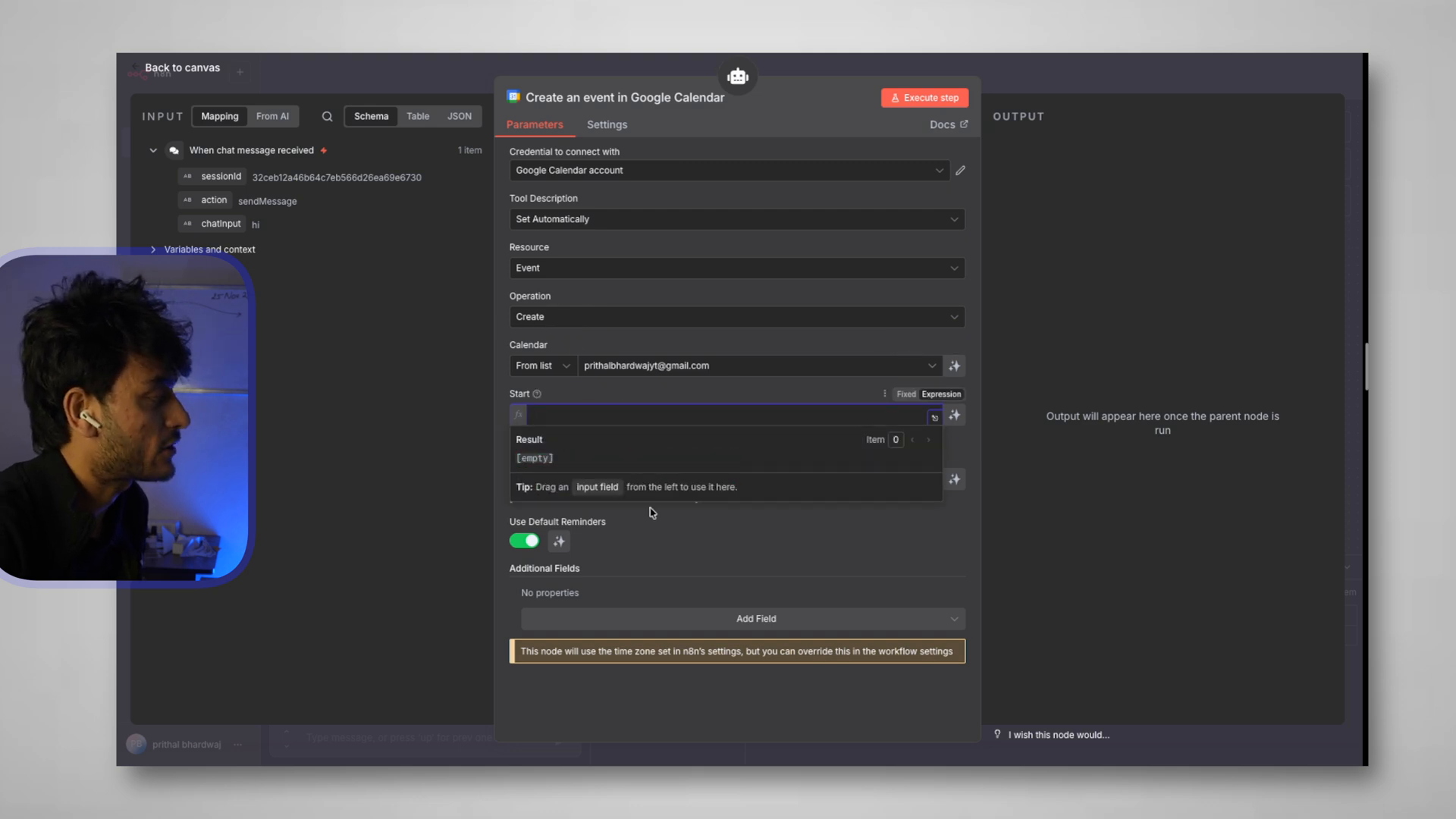
click(666, 536)
drag(675, 479, 506, 480)
key(BackSpace)
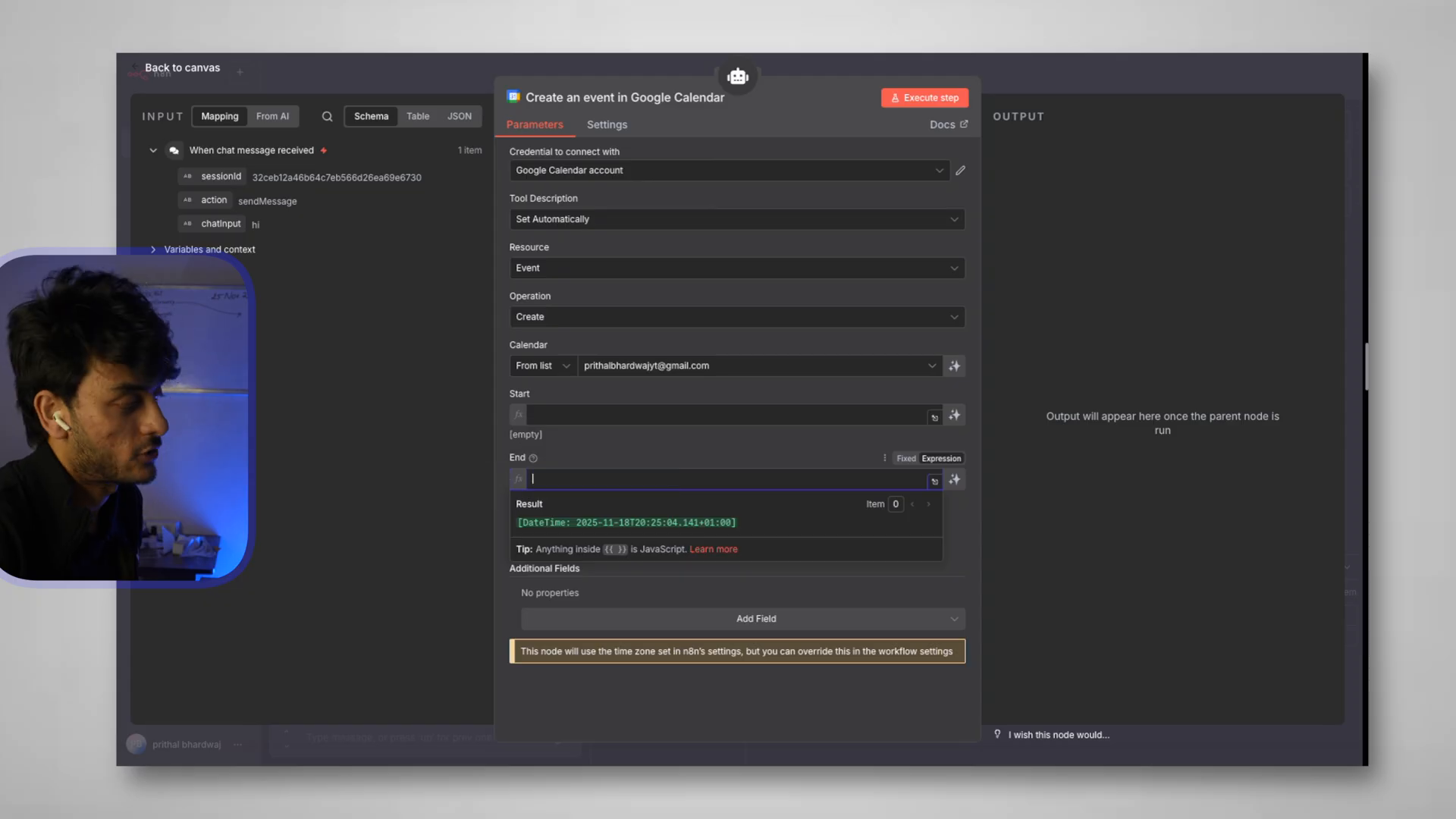
click(955, 416)
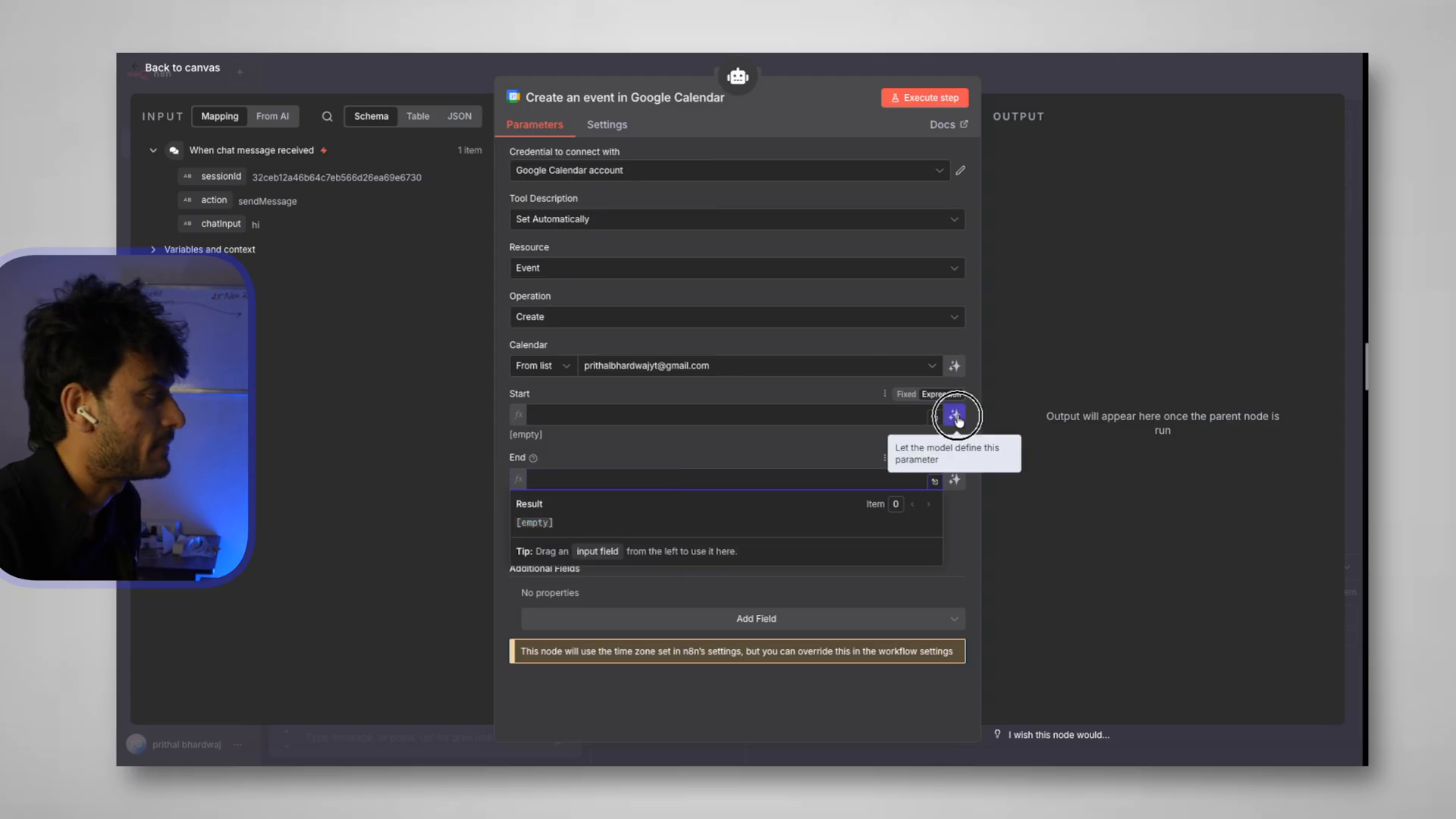
click(956, 483)
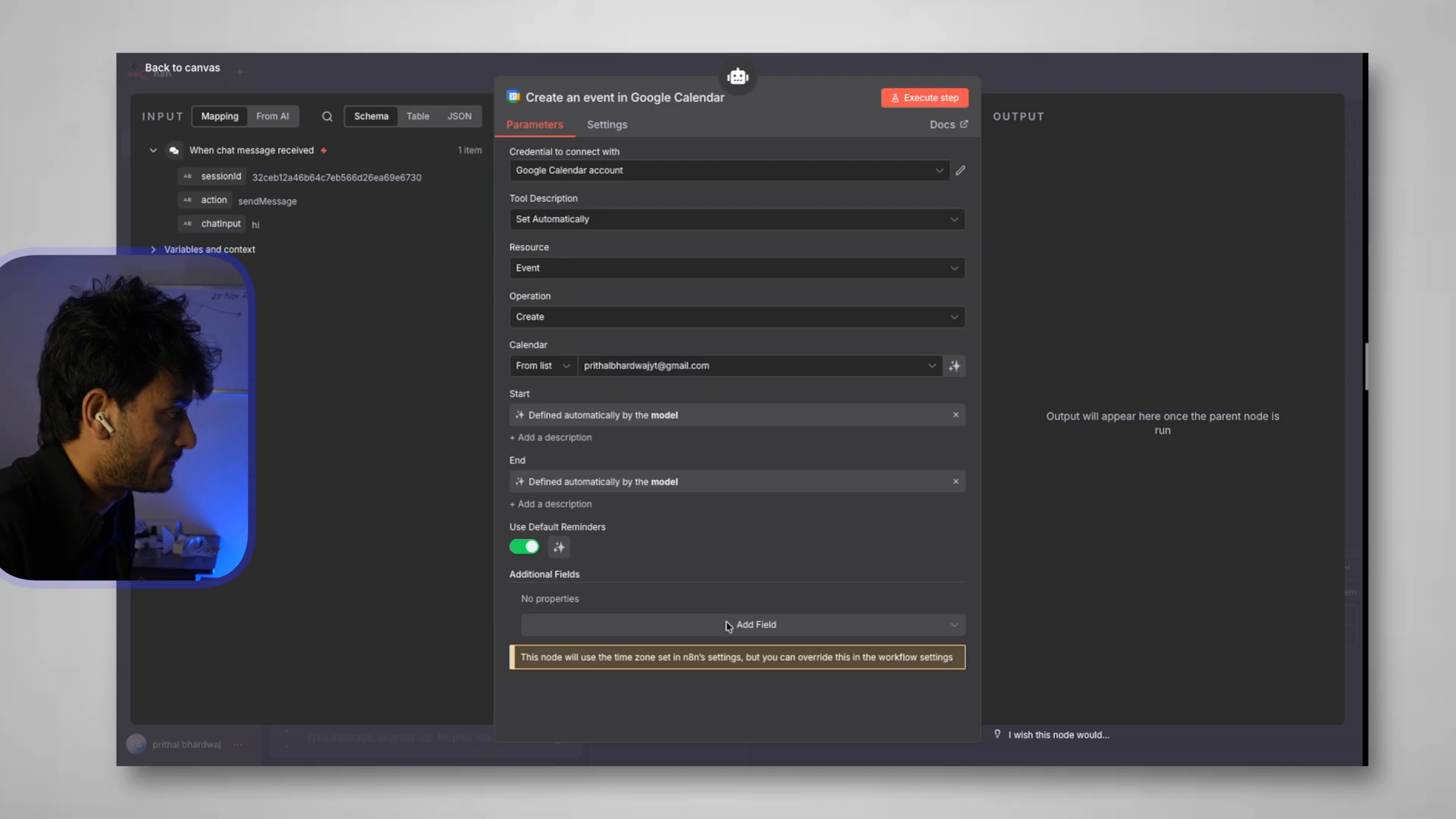
Add an Attendees field with the owner's e-mail address and a second, model-defined attendee
click(730, 625)
scroll(619, 477, down, 5)
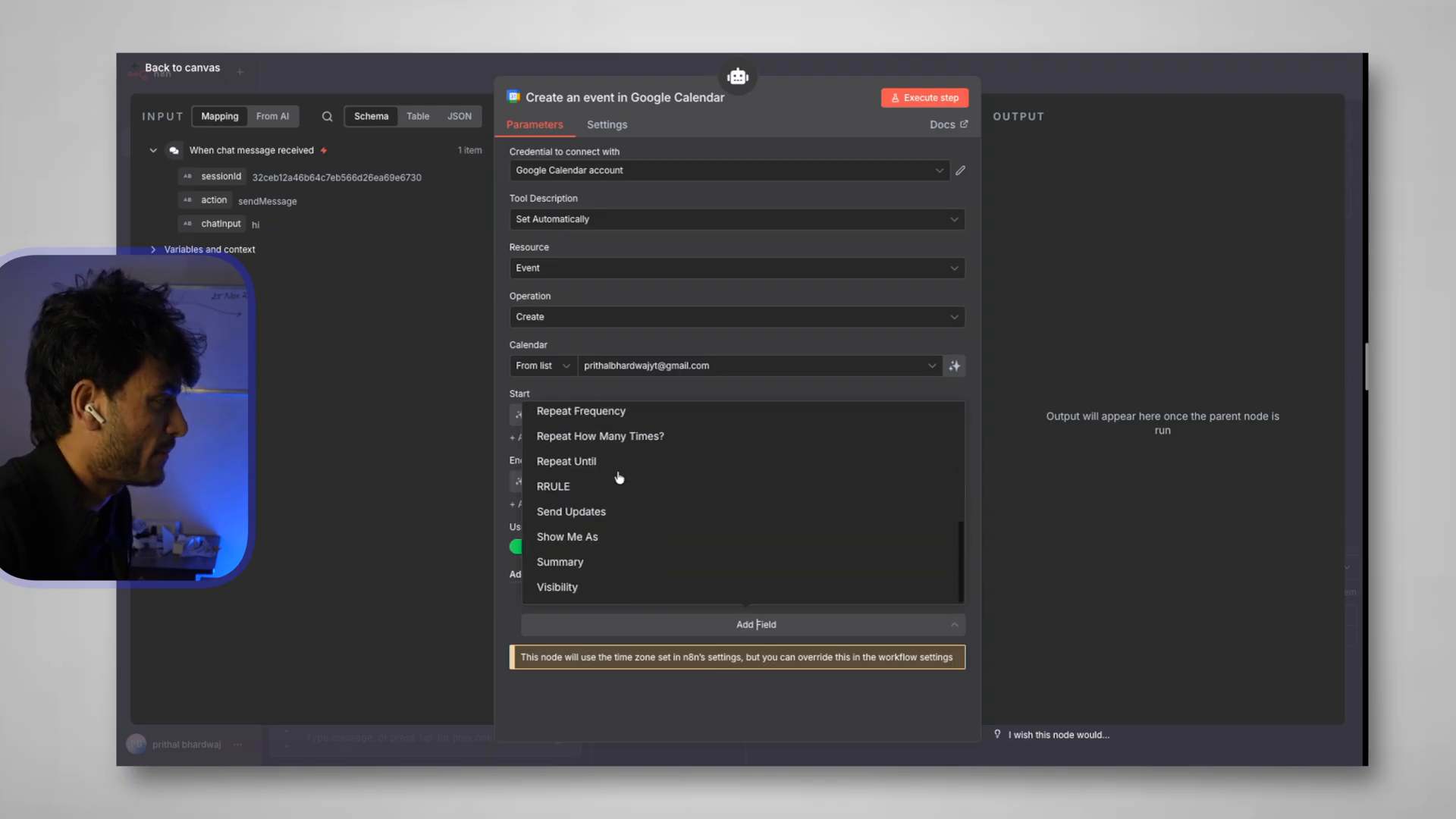
scroll(619, 477, up, 5)
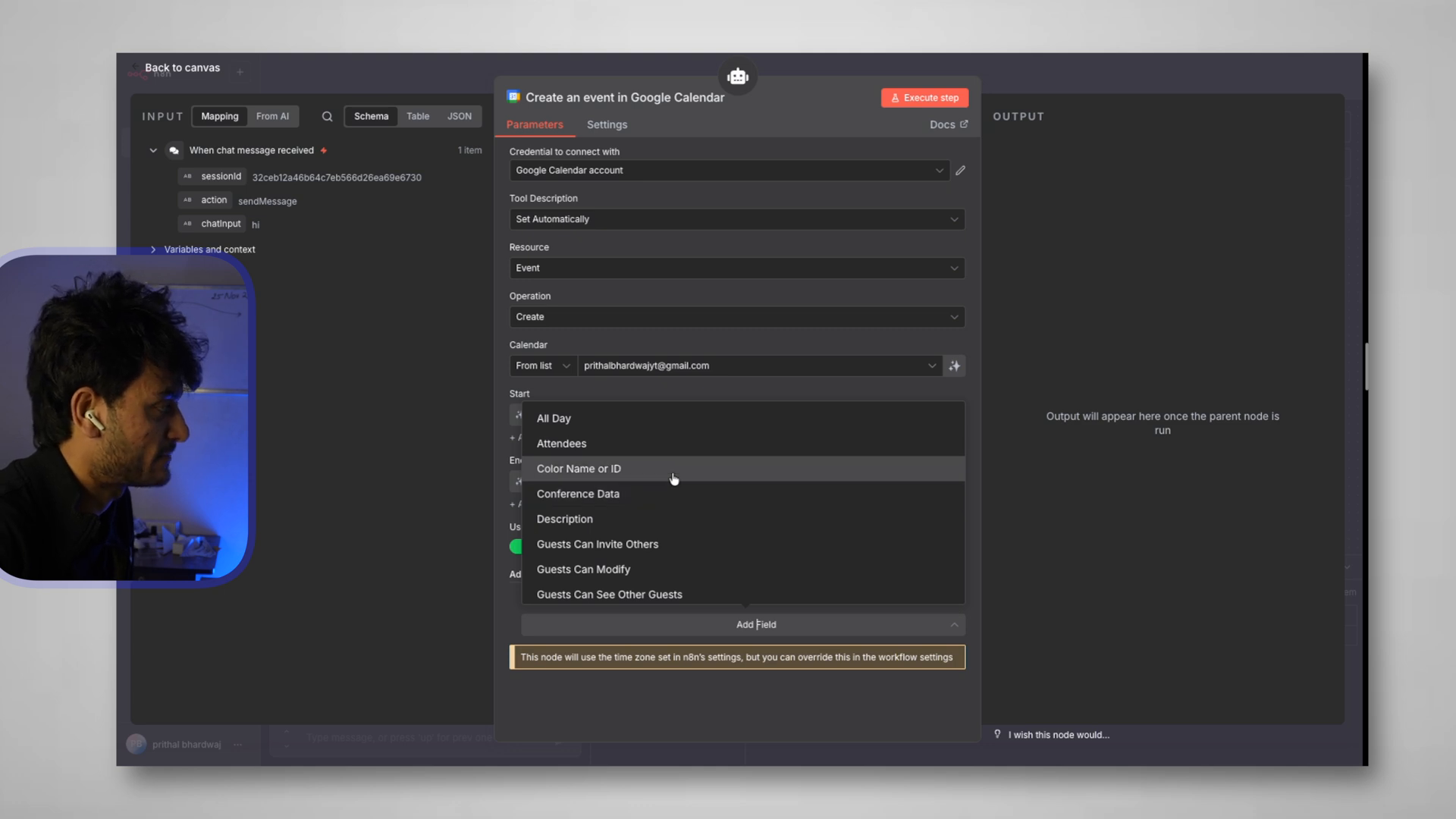
click(633, 444)
click(646, 646)
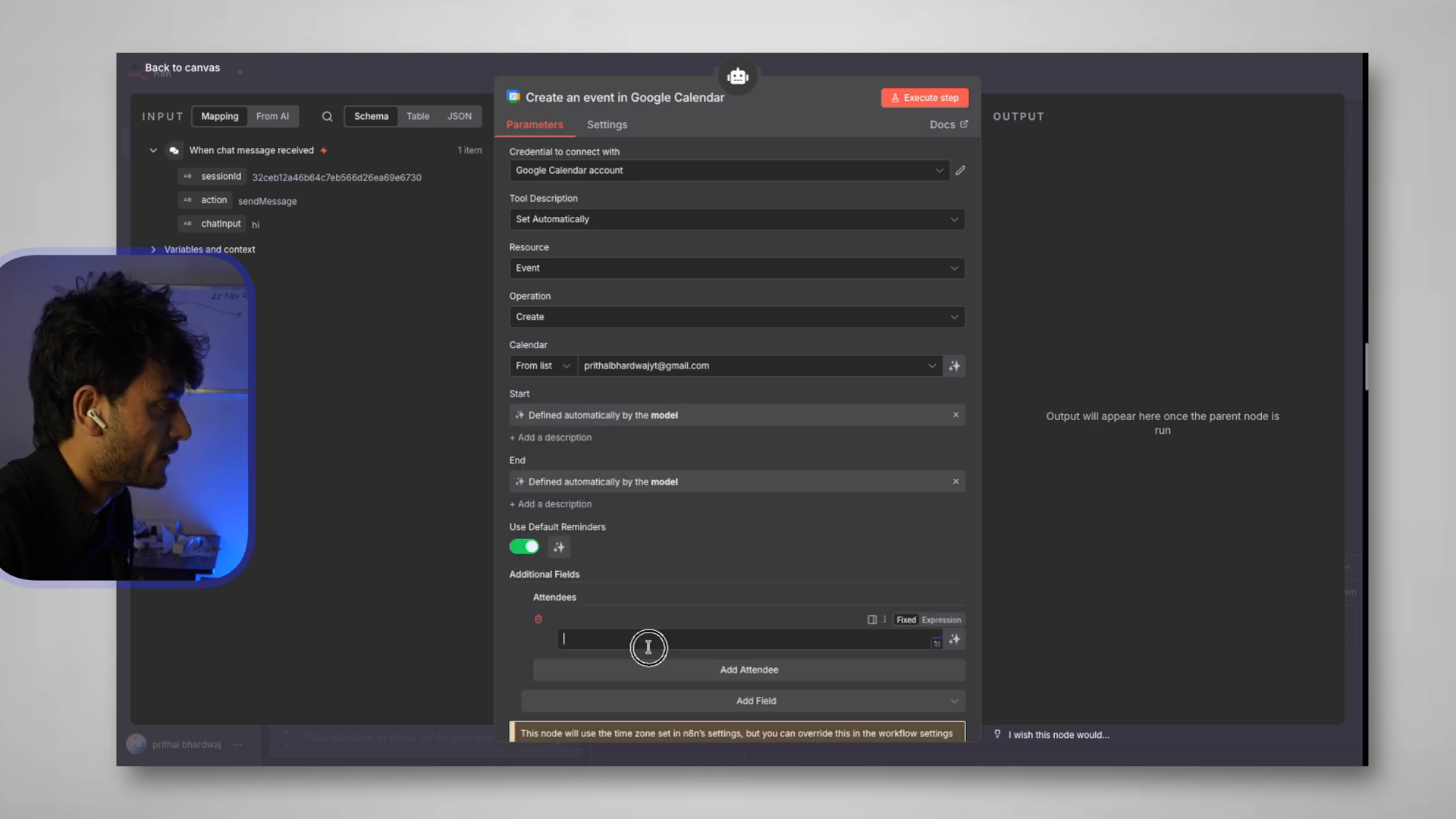
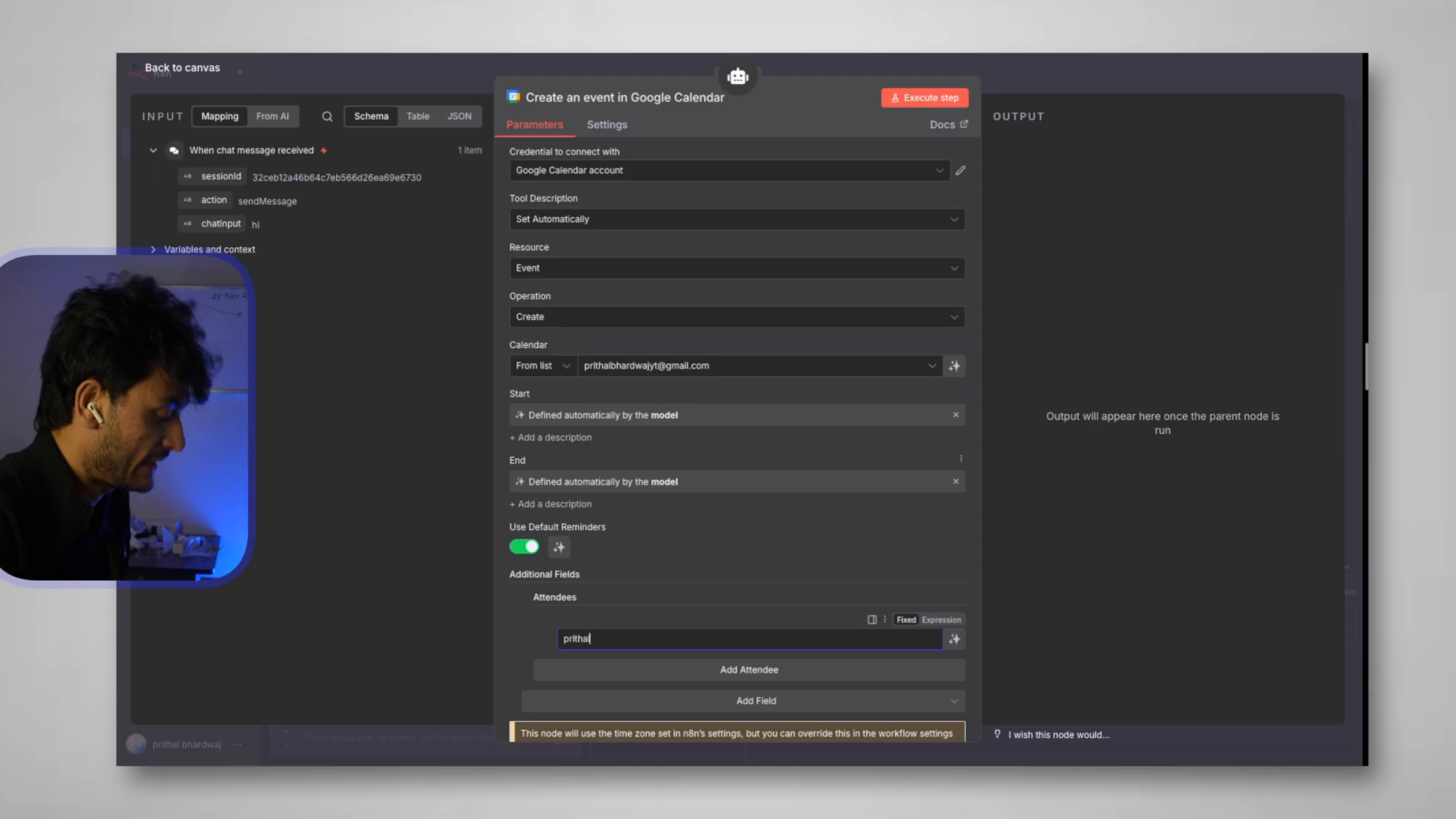
click(739, 670)
scroll(758, 580, down, 1)
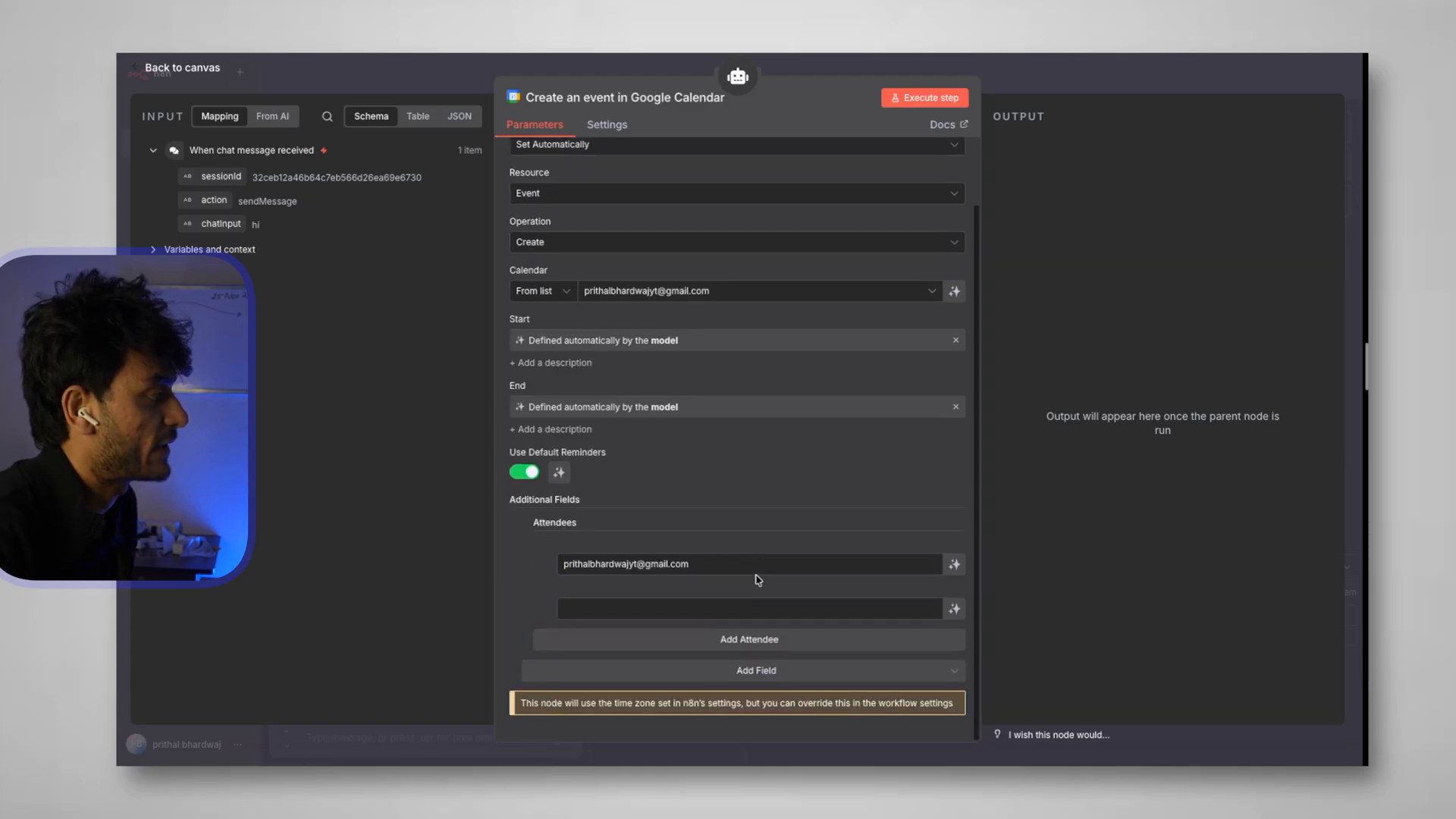
click(954, 609)
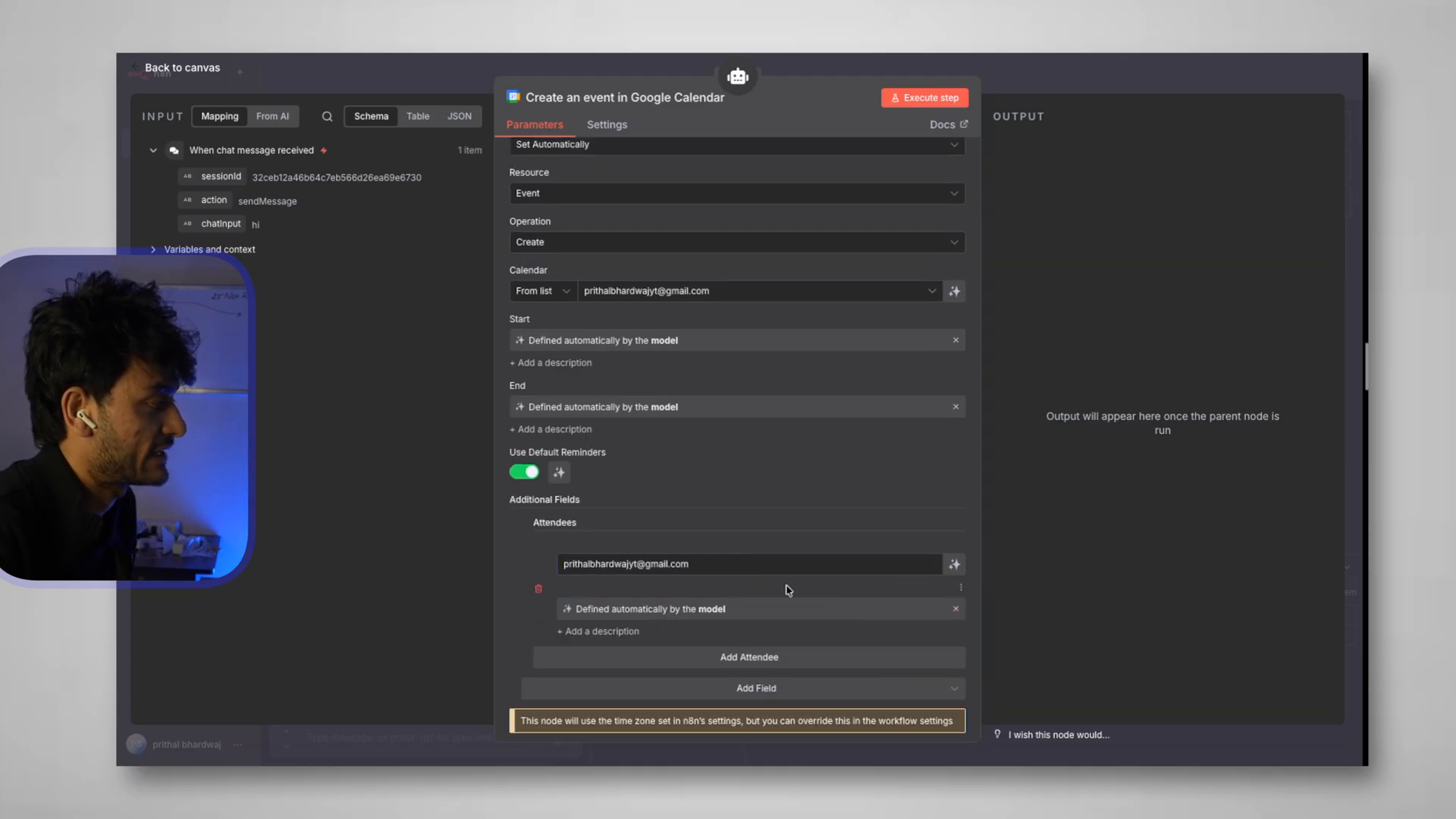
scroll(787, 590, down, 1)
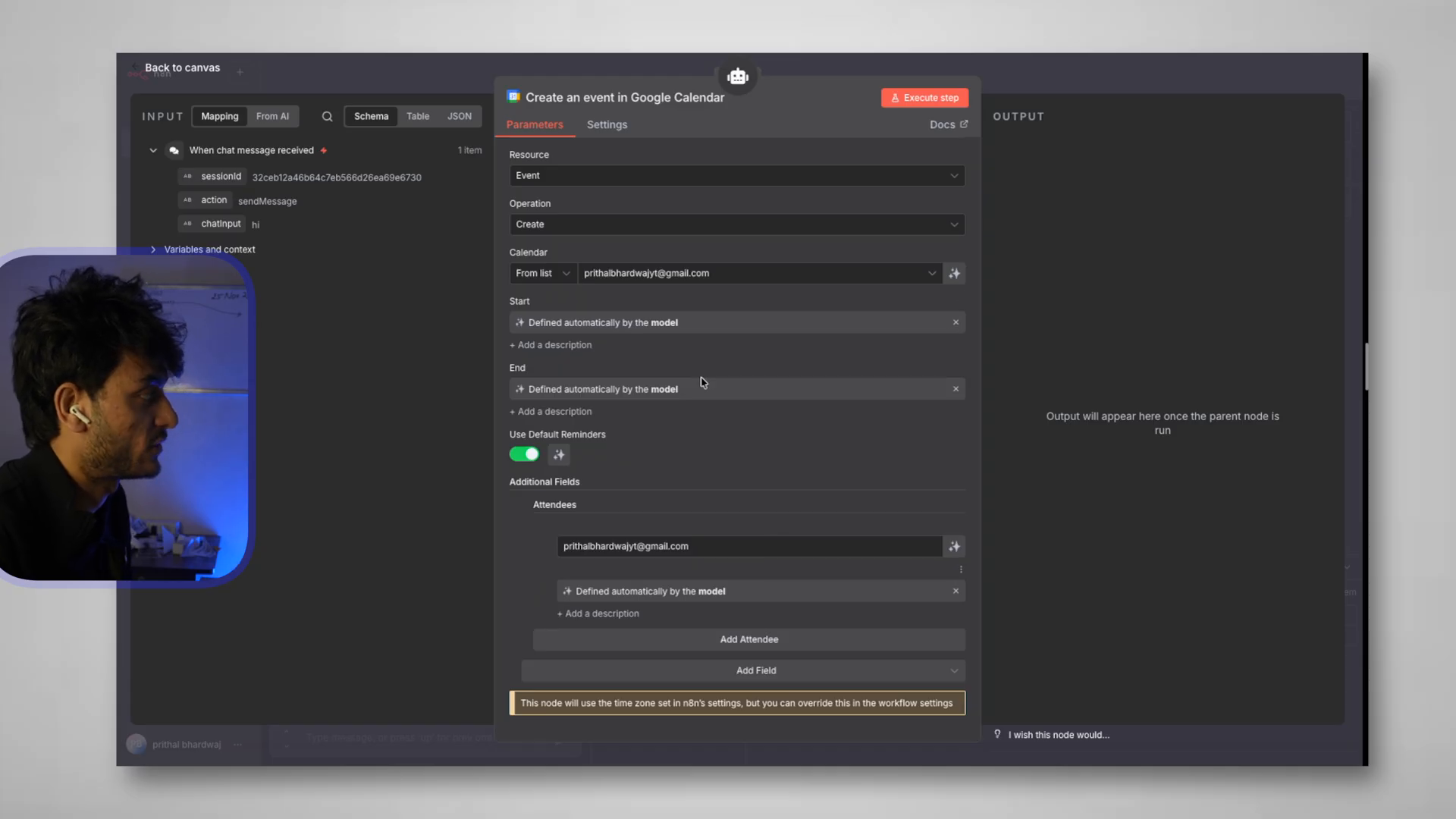
Add a model-defined Summary field to the event and close the node
click(782, 670)
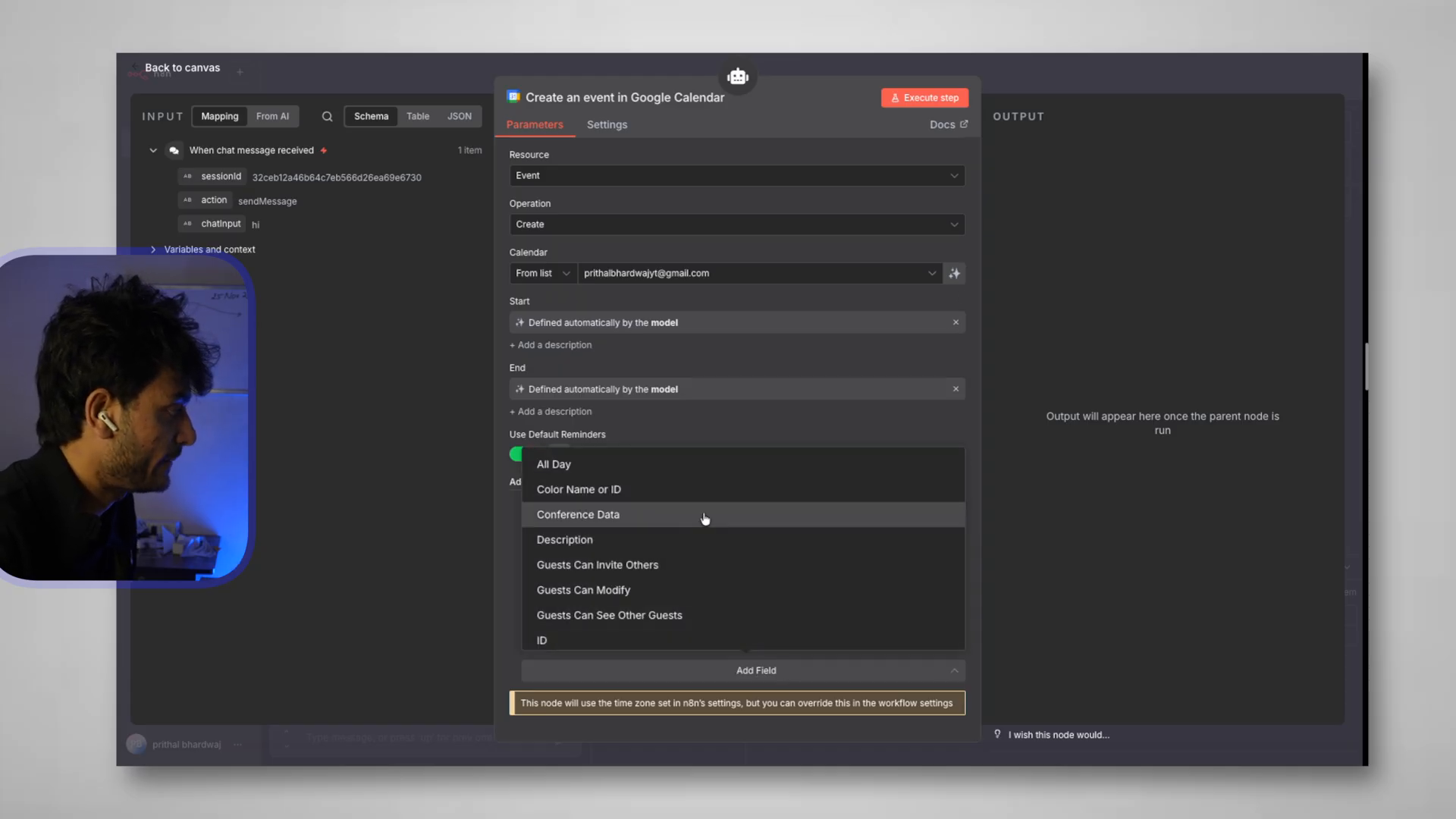
scroll(705, 518, down, 5)
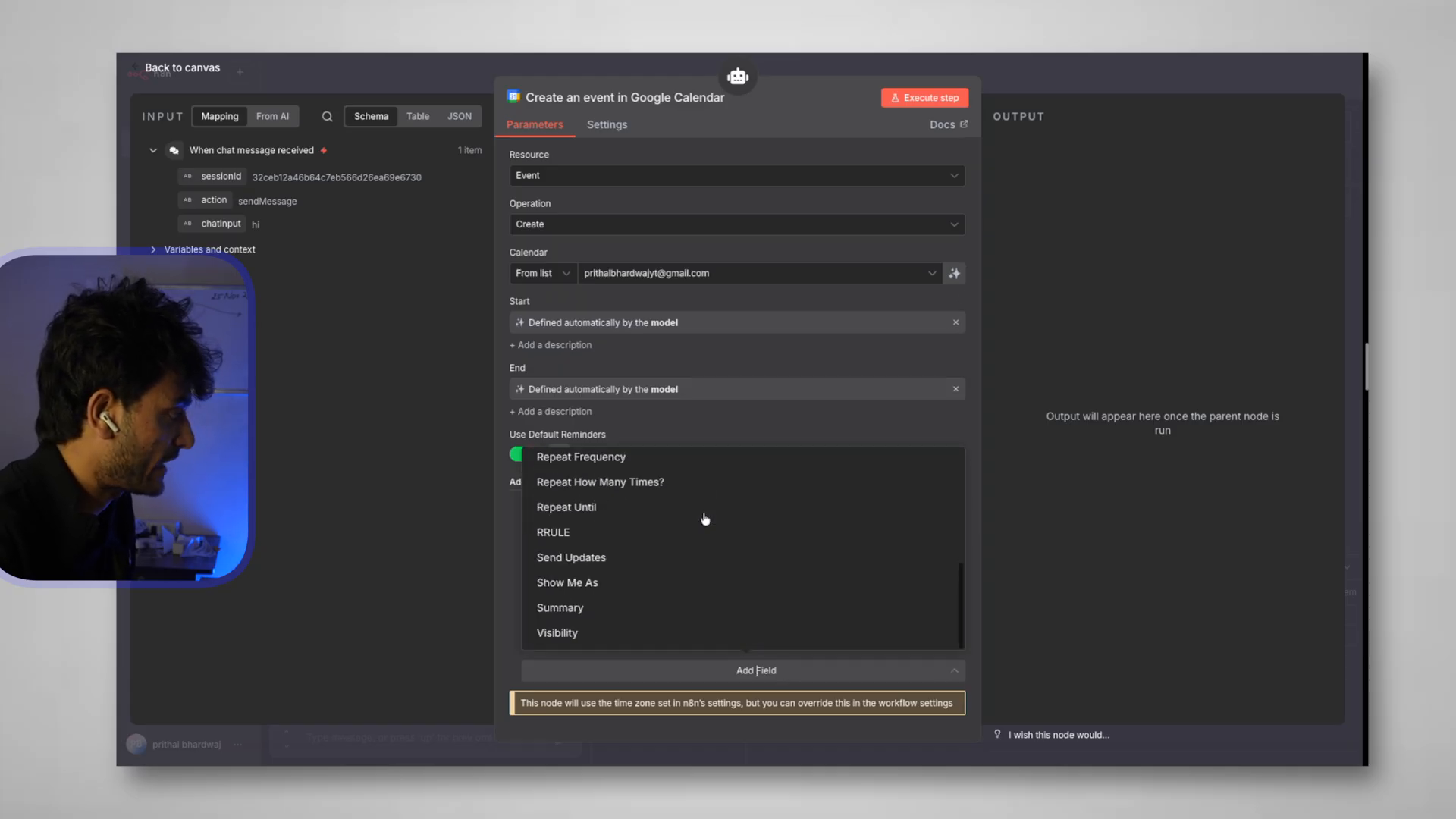
click(583, 610)
scroll(697, 585, down, 3)
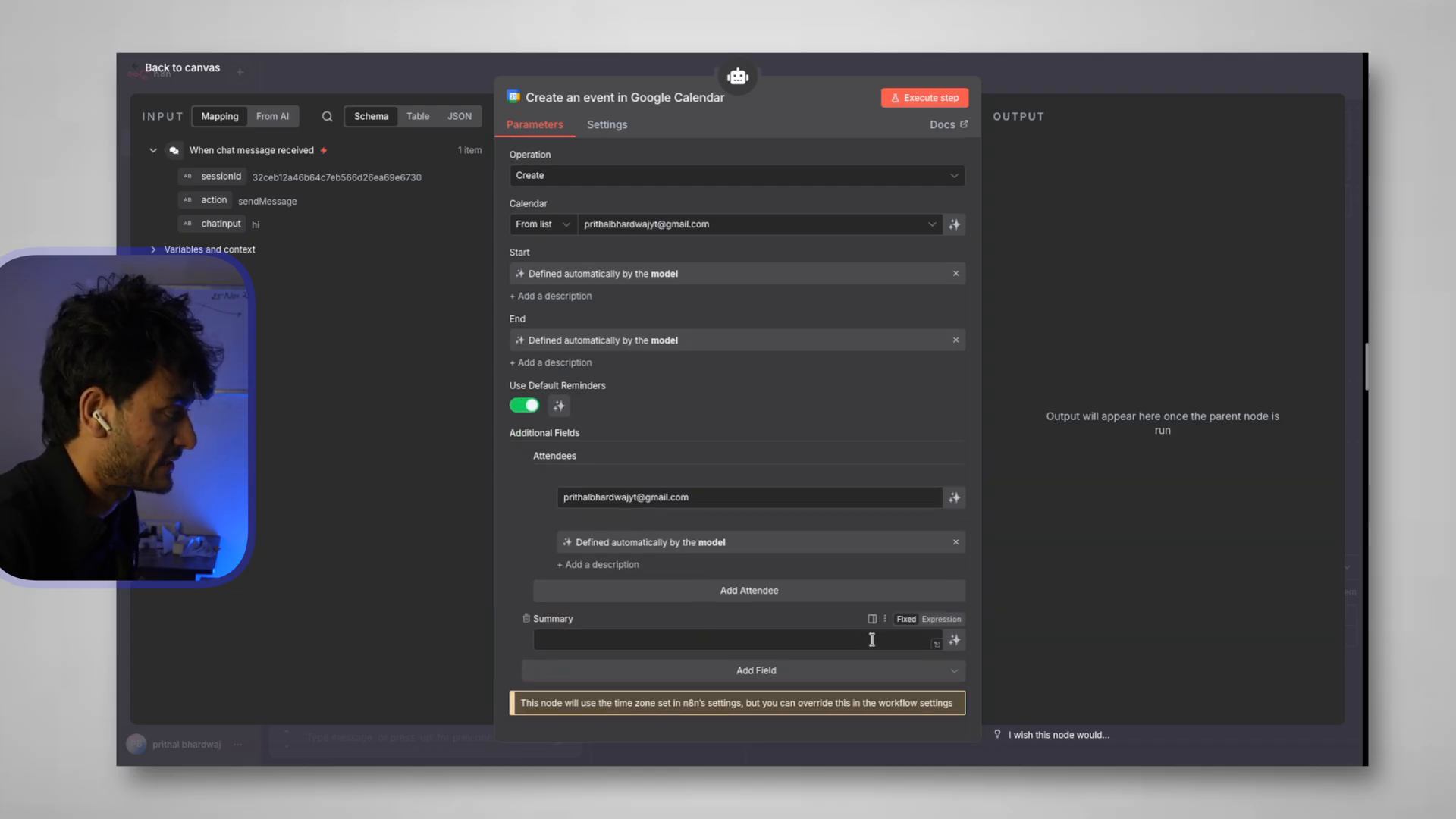
click(954, 641)
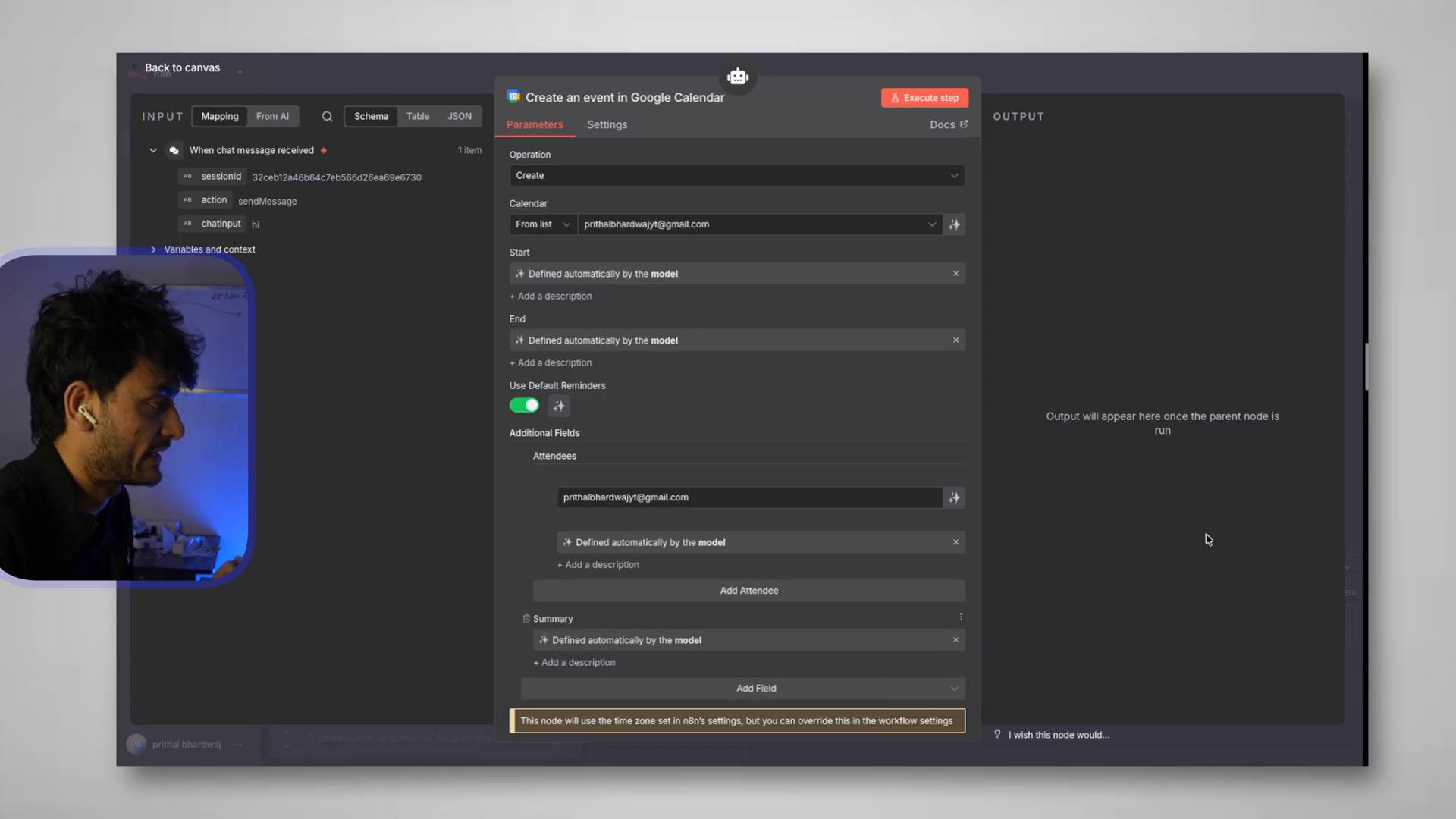
key(Escape)
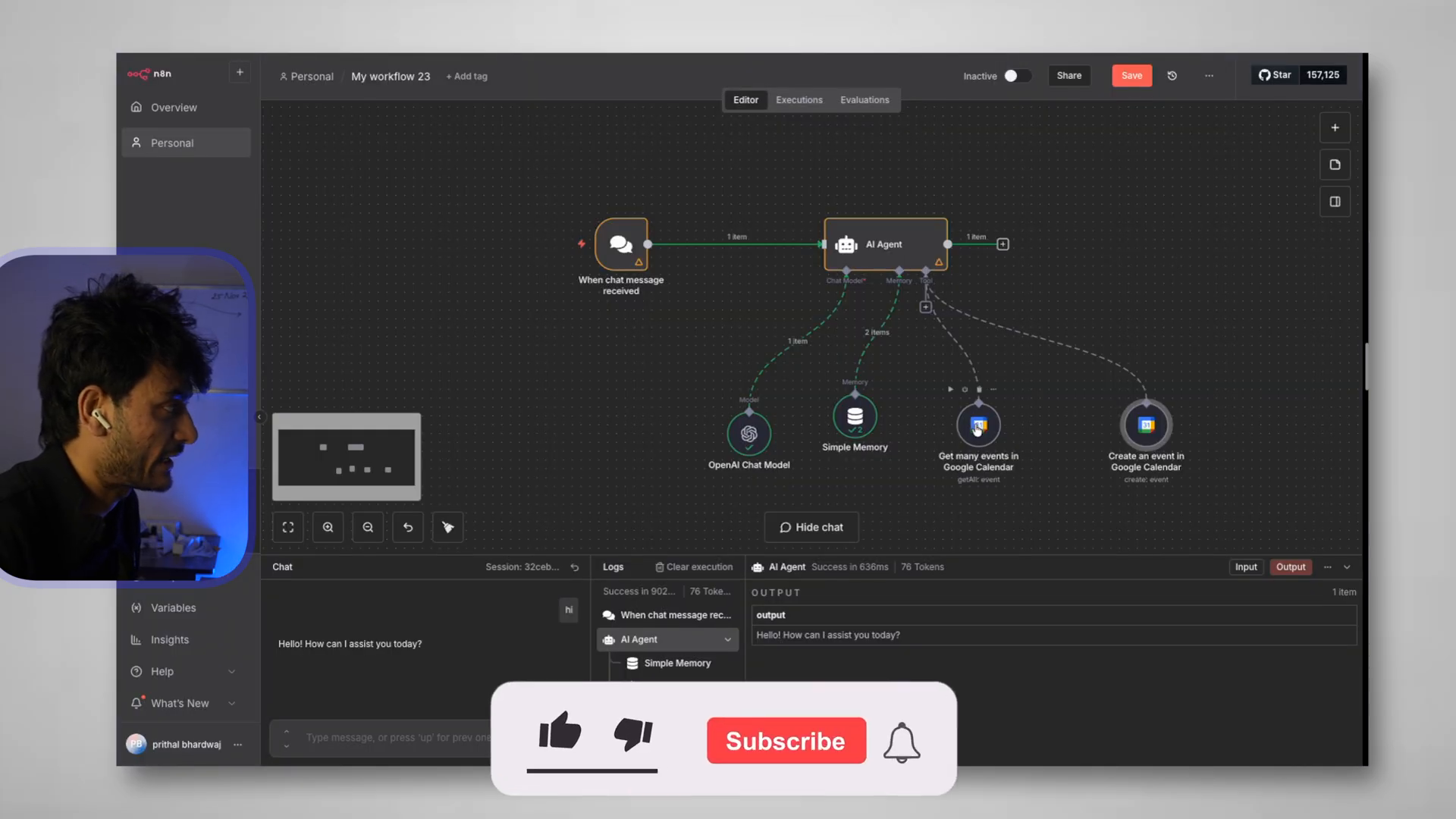
Add a Timezone option of Asia/Kolkata to the Get many events tool and return to the canvas
double_click(978, 426)
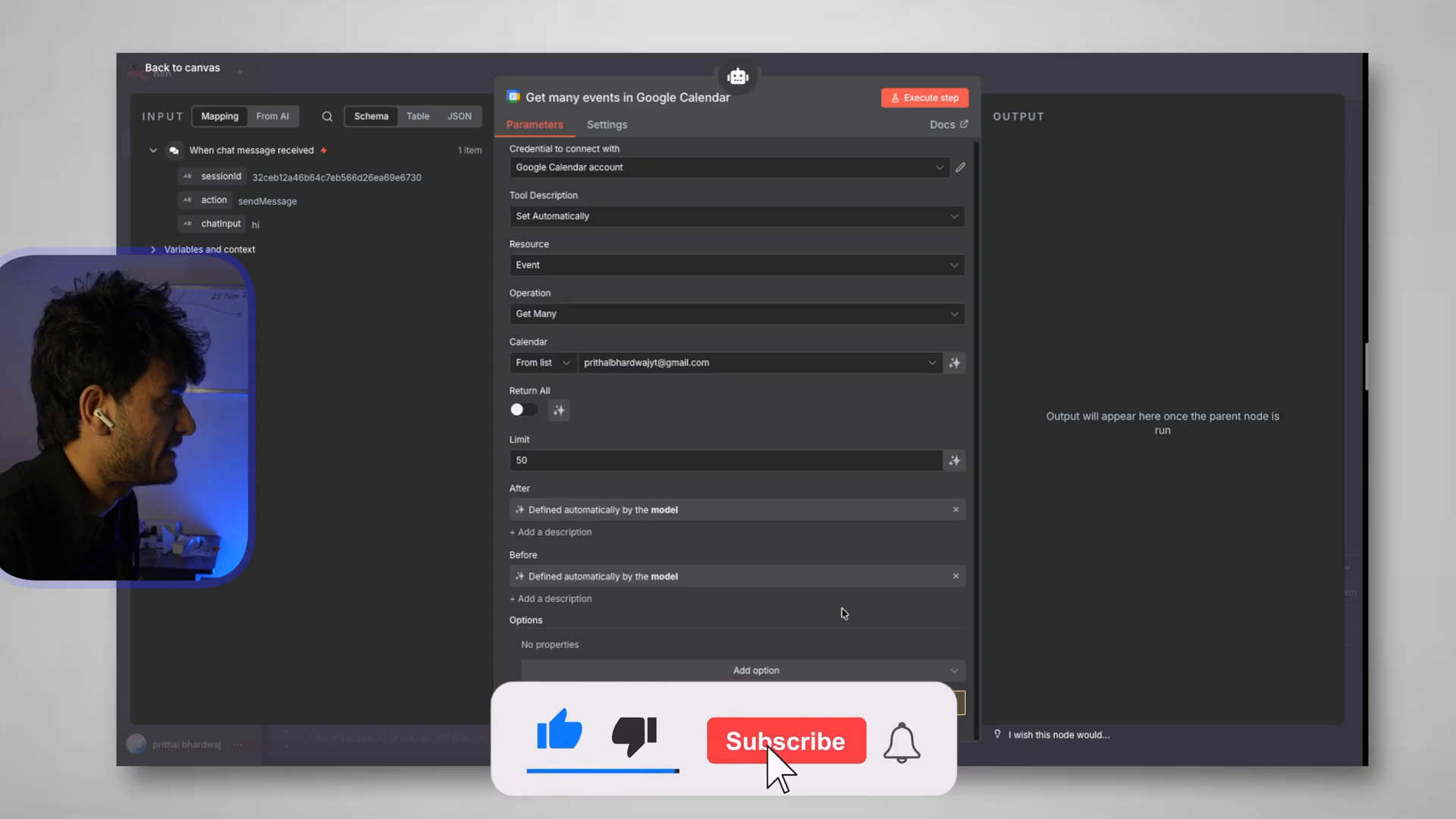
click(756, 673)
scroll(717, 607, down, 2)
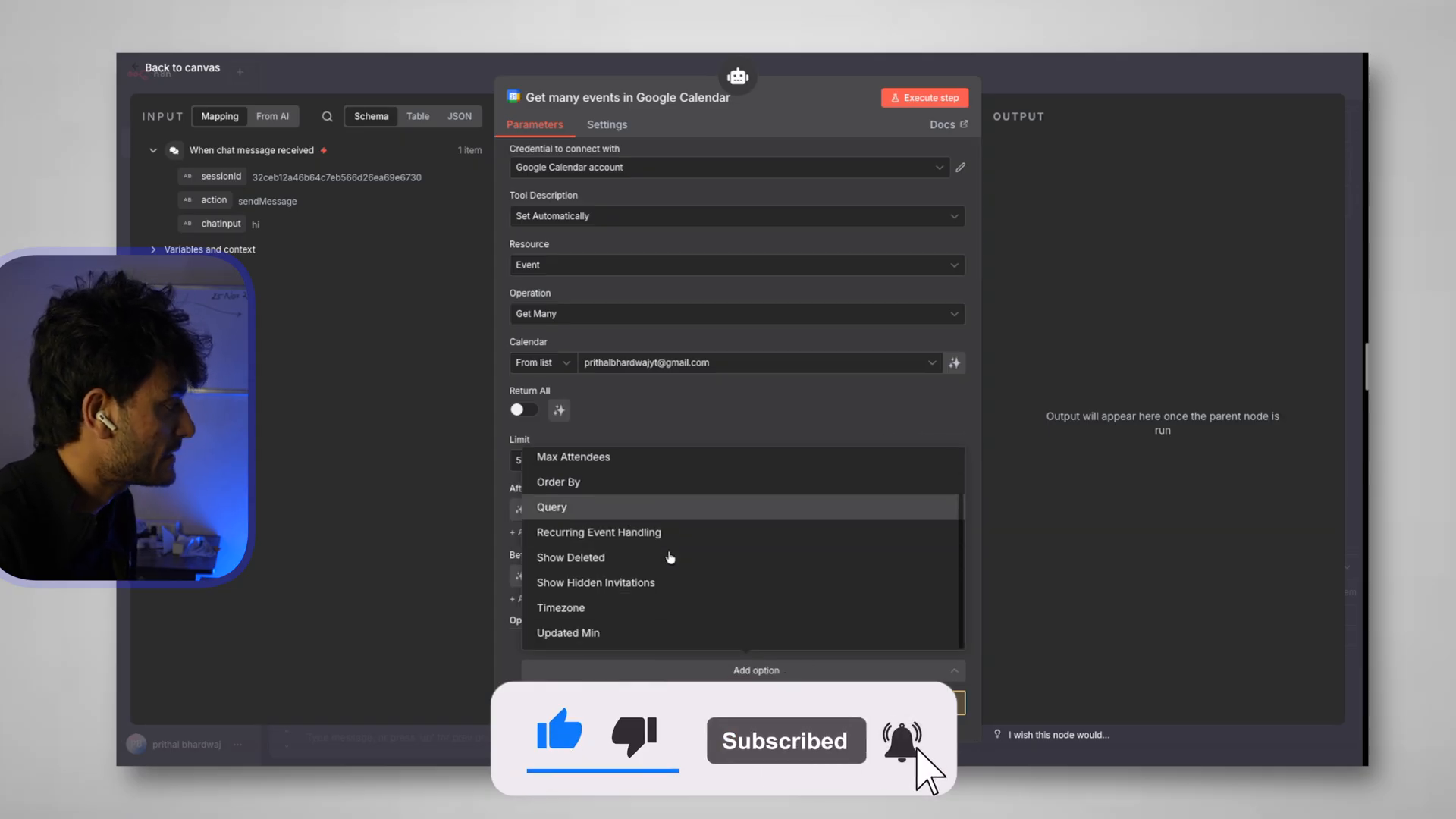
click(627, 611)
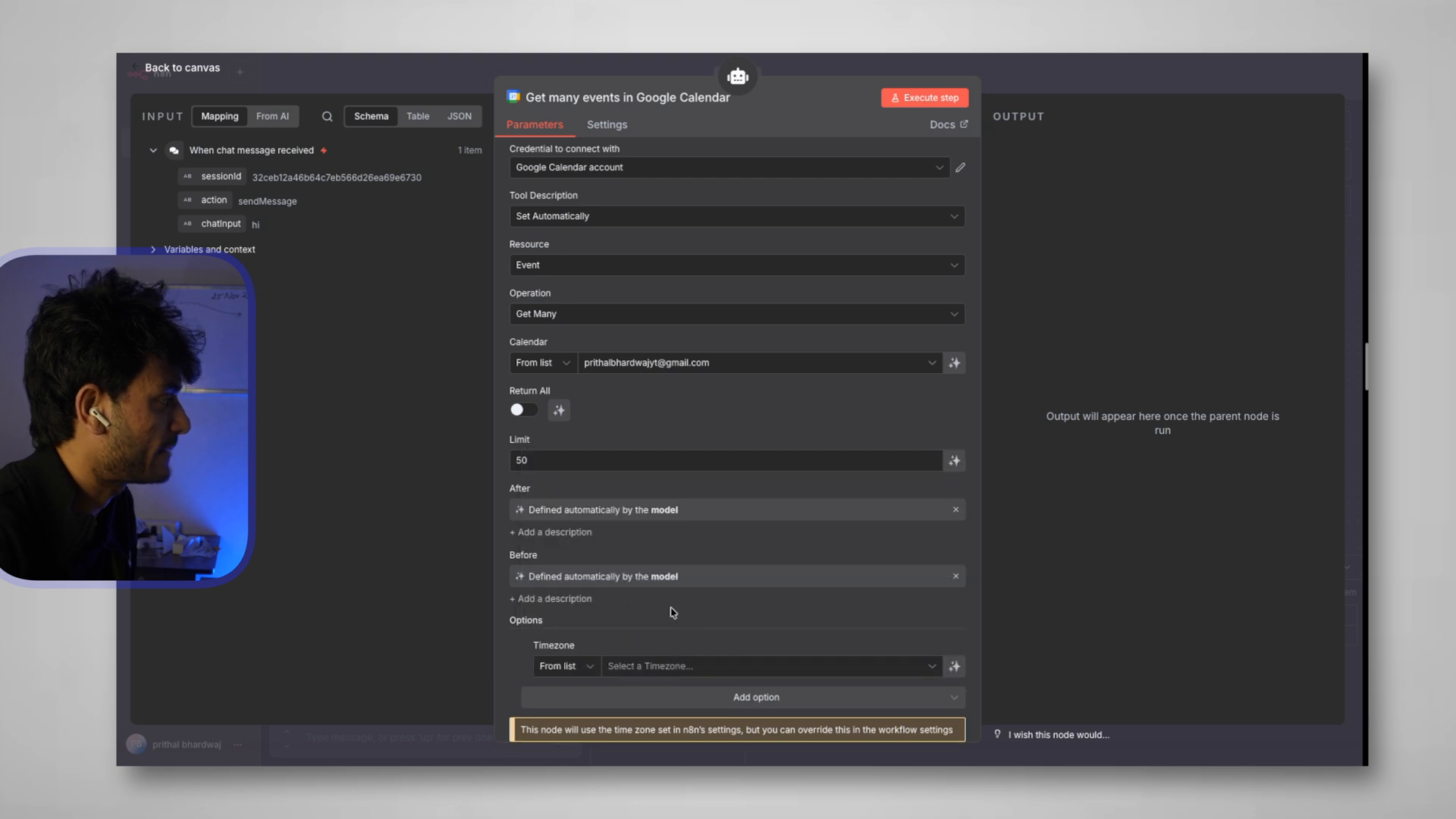
click(691, 667)
text(kol)
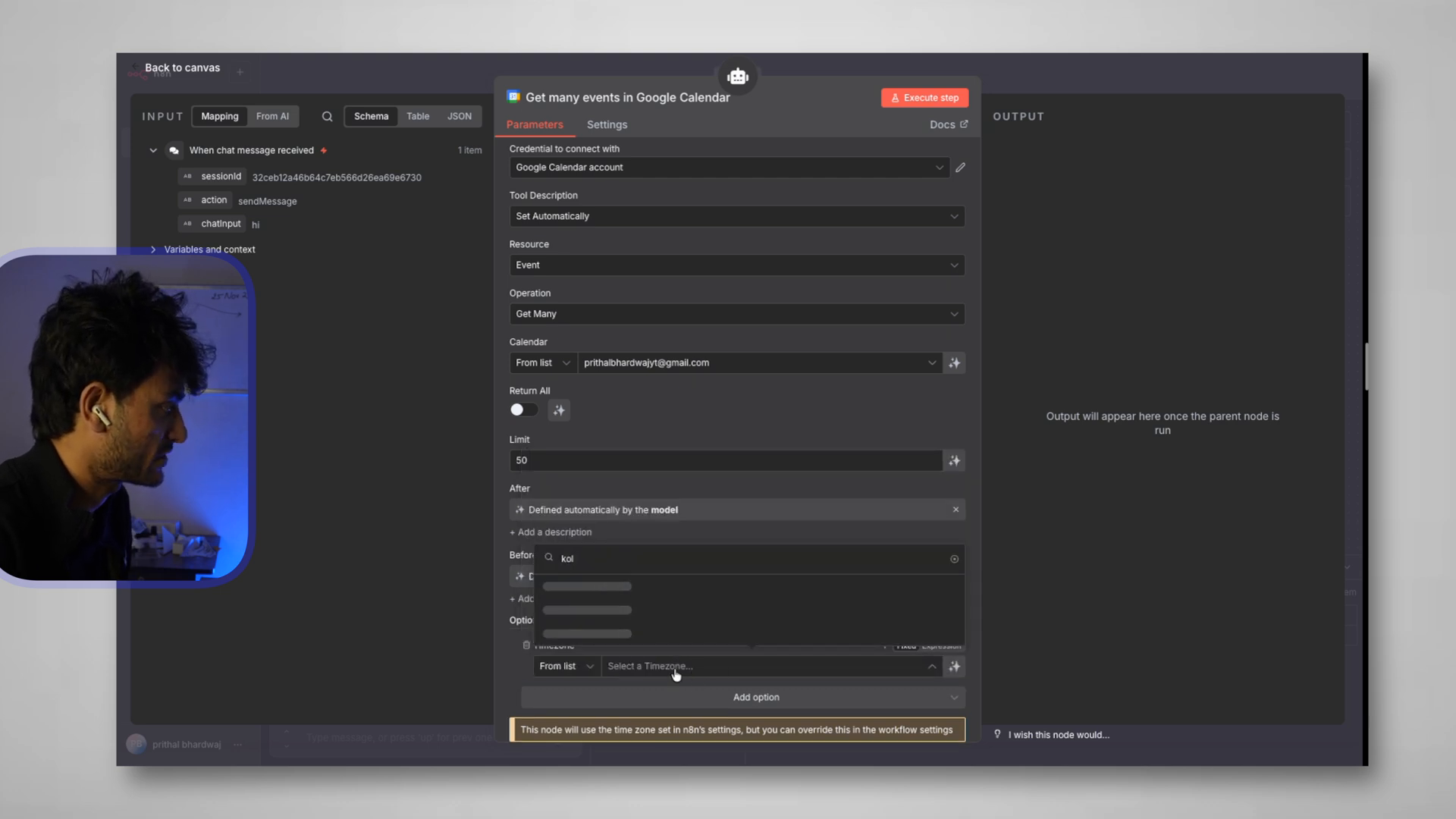
click(668, 610)
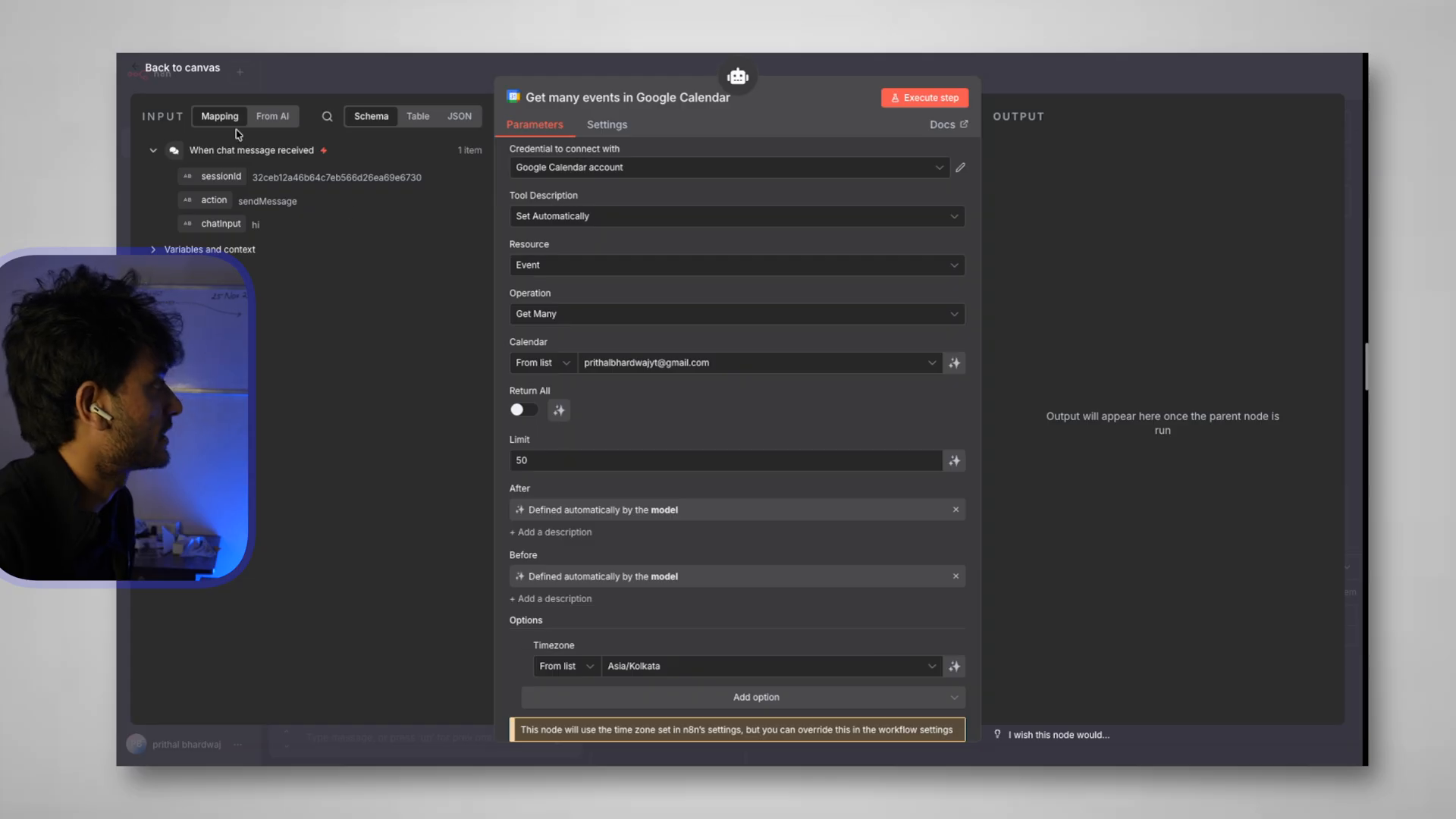
click(202, 70)
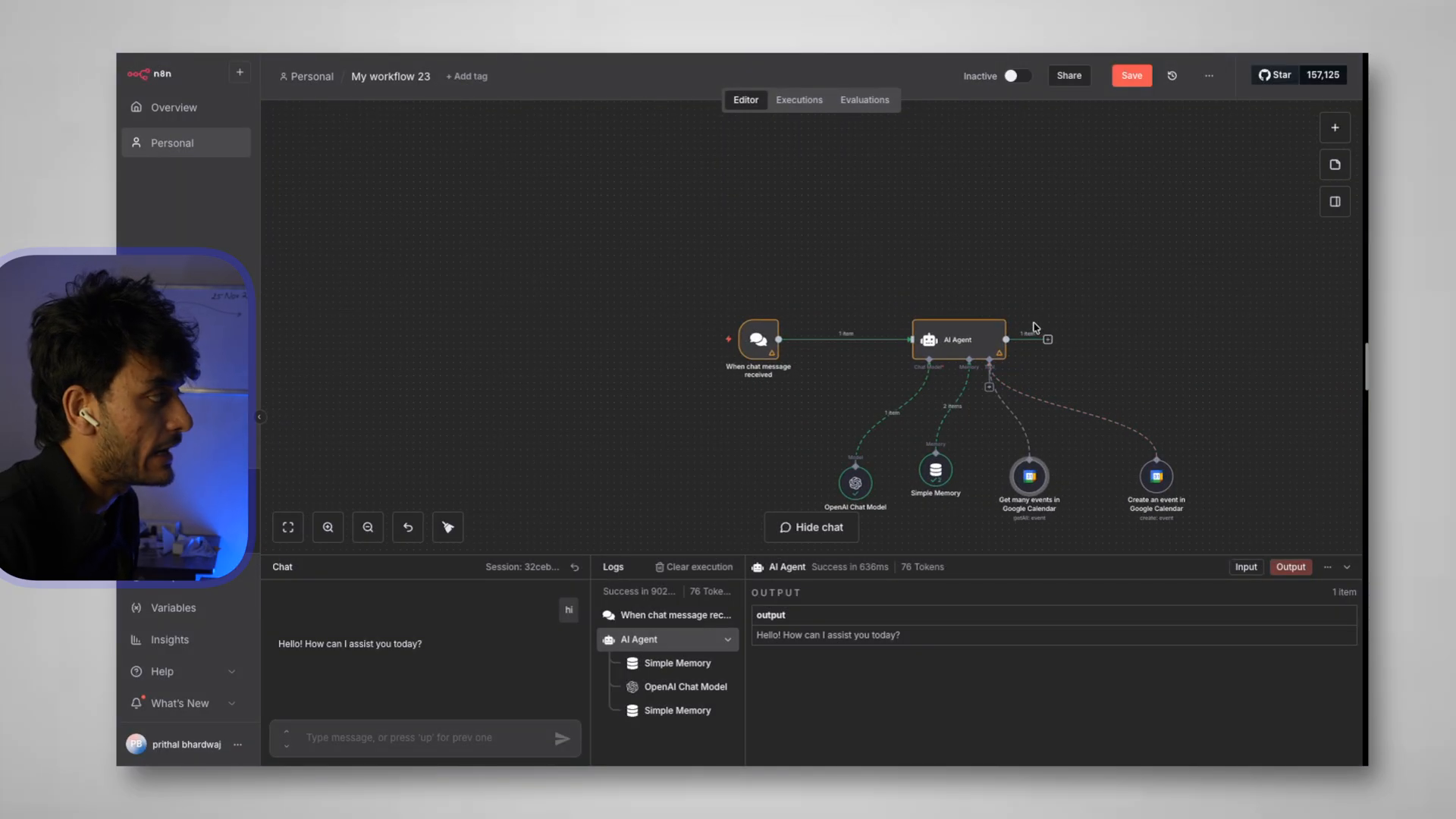
Save the workflow, switch it to Active, and dismiss the activation notice and Production Checklist
click(1130, 79)
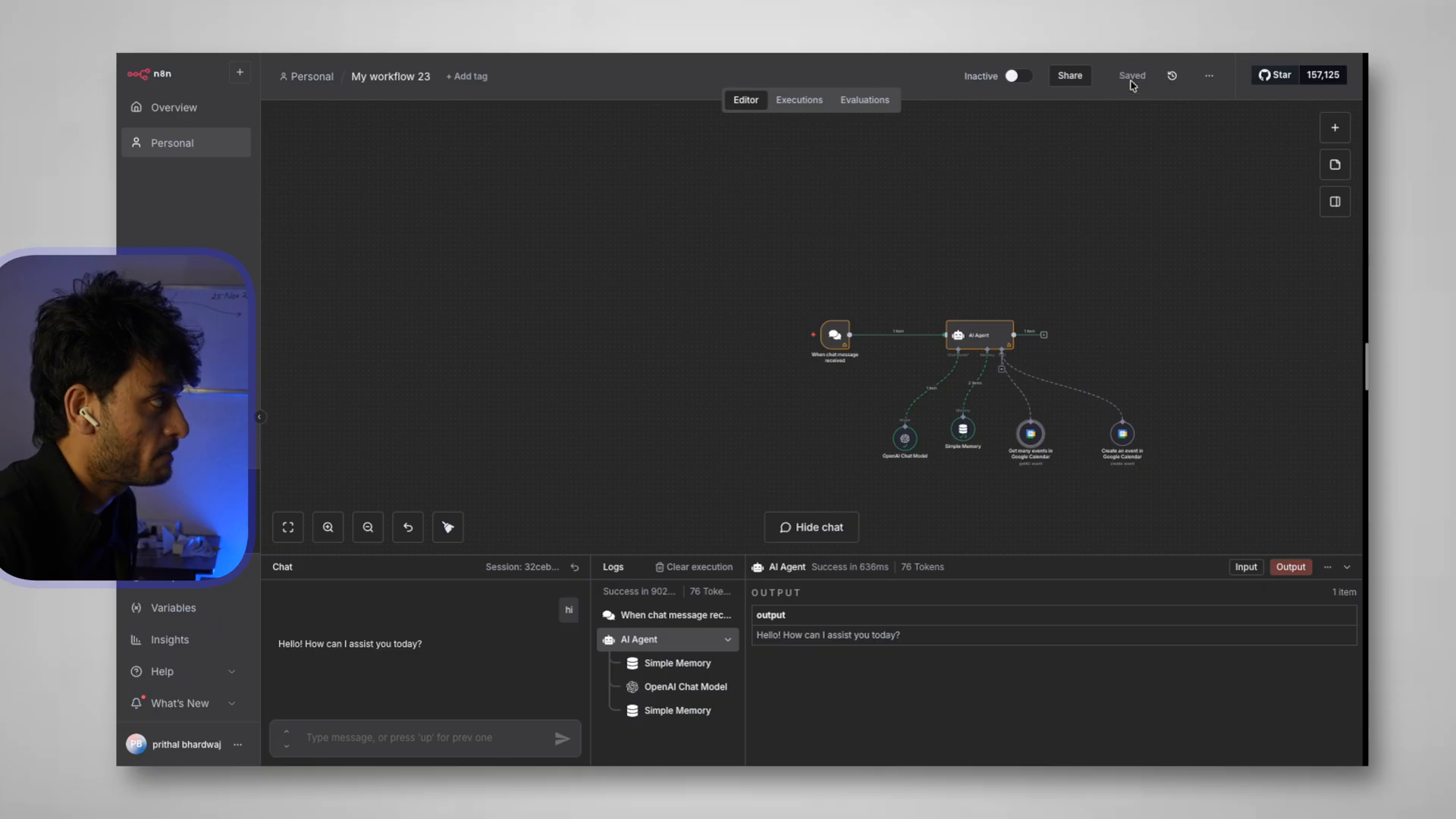
click(1022, 78)
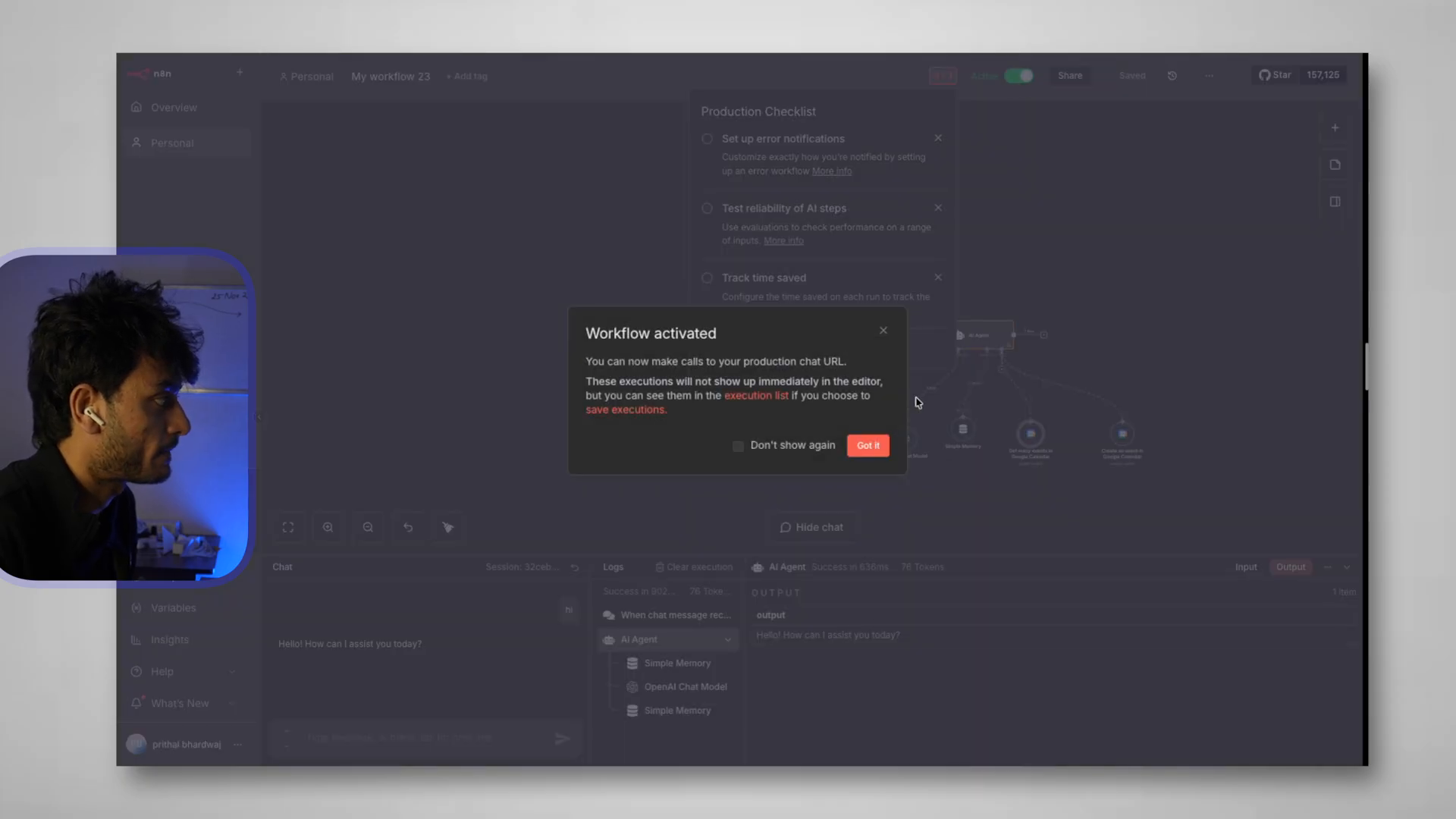
click(875, 447)
click(1146, 233)
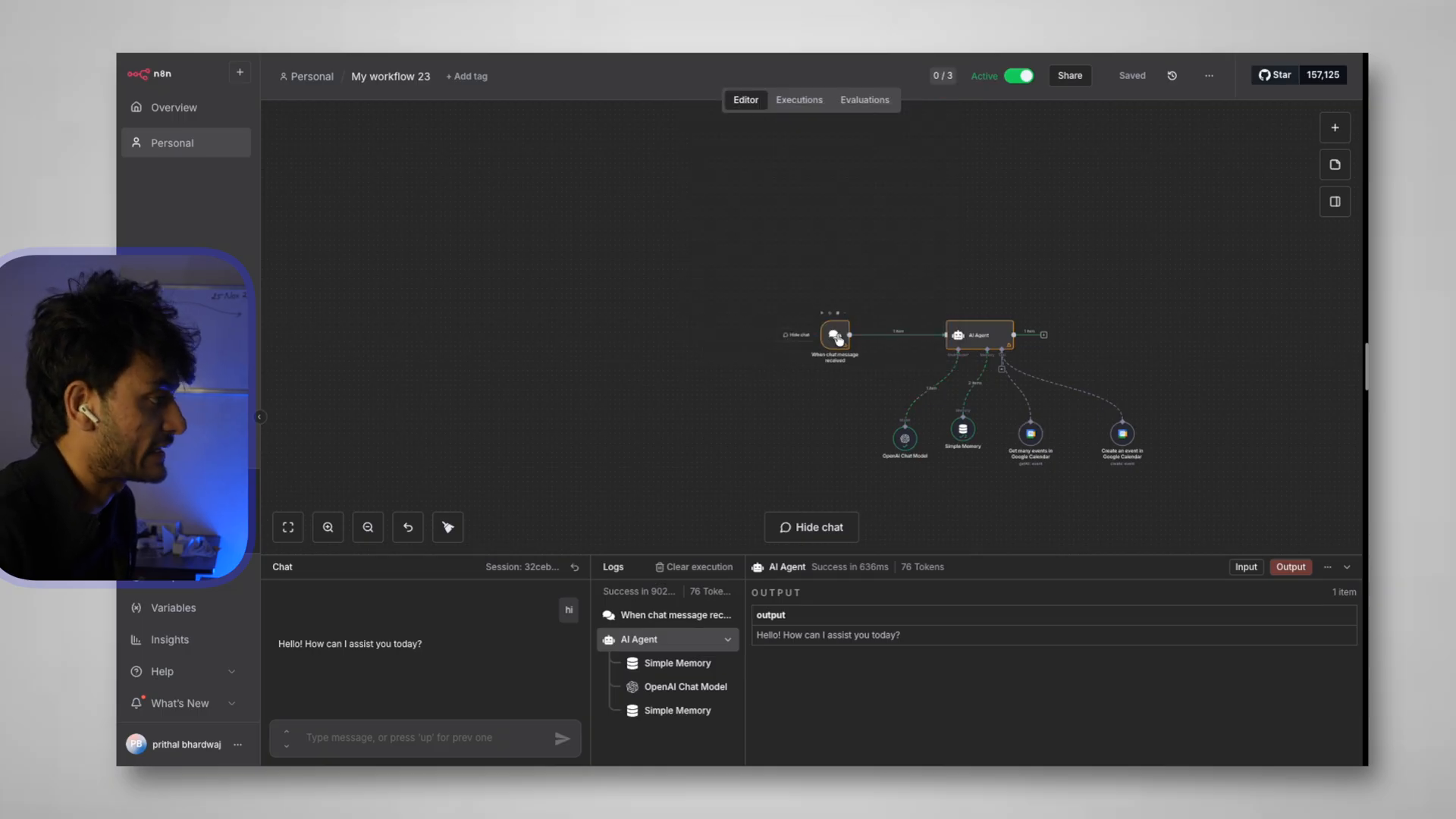
Reload the site, open the chat, and request a 30-minute meeting at 2 PM tomorrow, giving a name and e-mail
key(ctrl+Left)
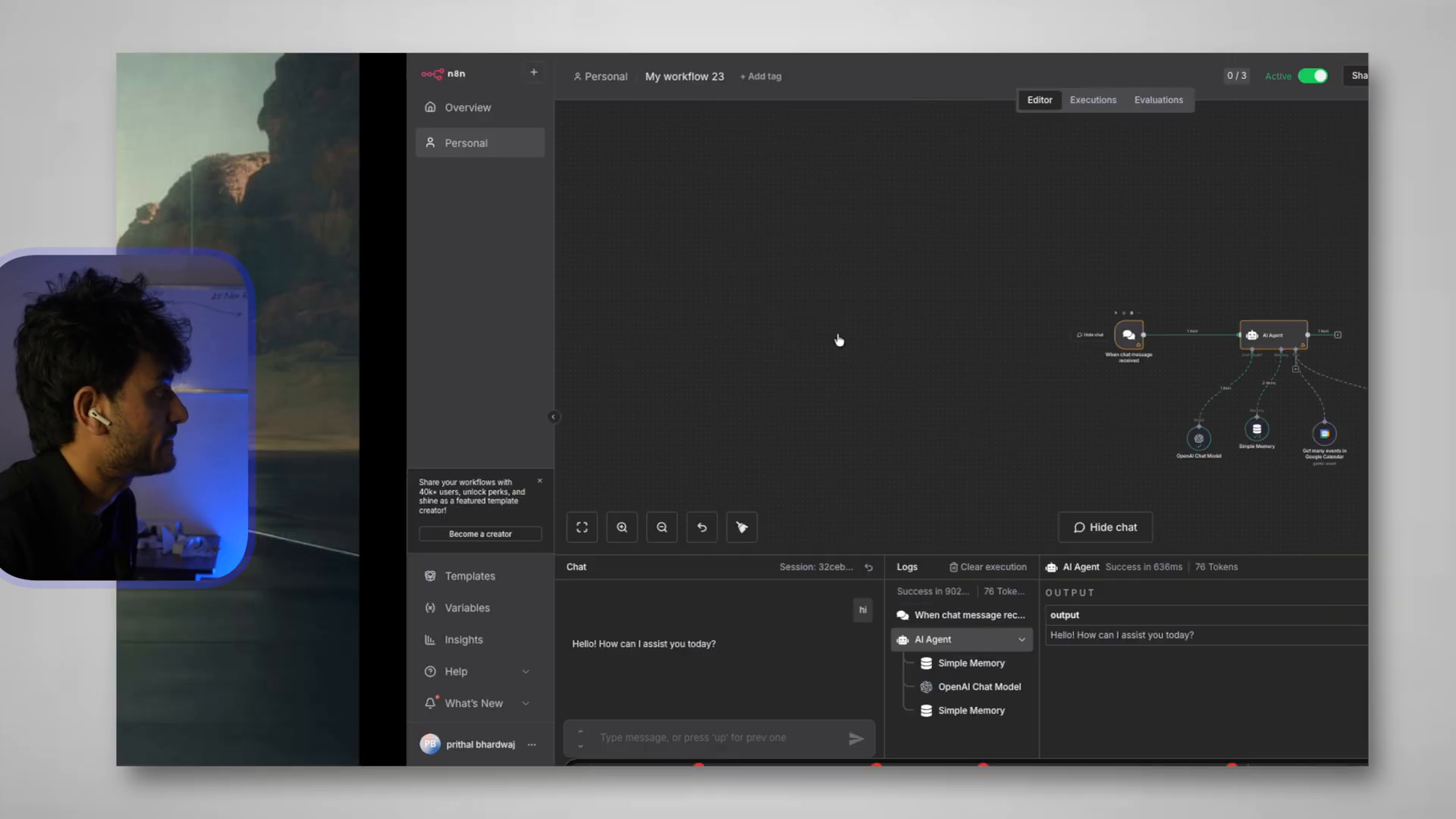
click(168, 56)
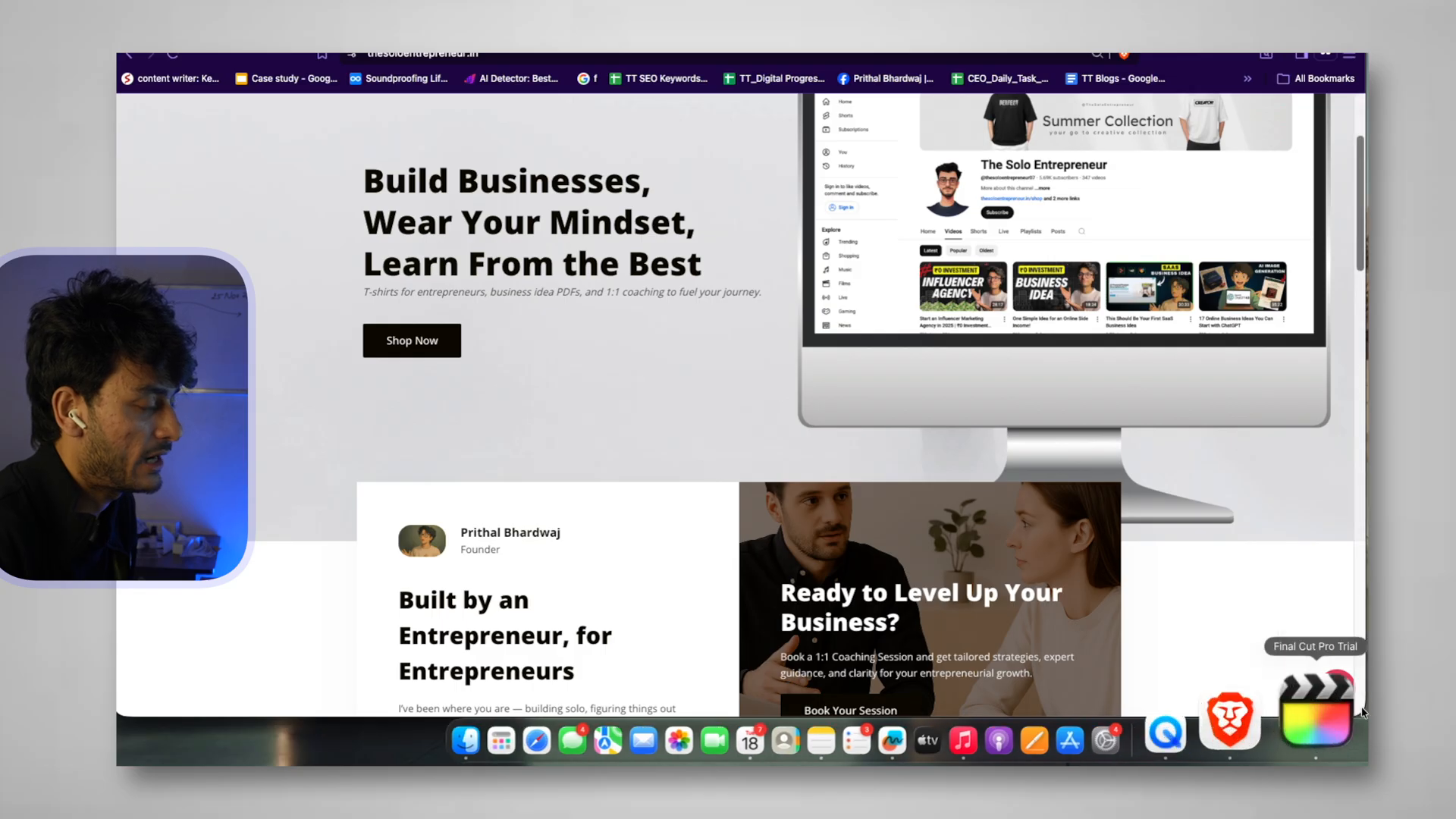
click(1336, 688)
click(1203, 641)
text(hi)
key(Return)
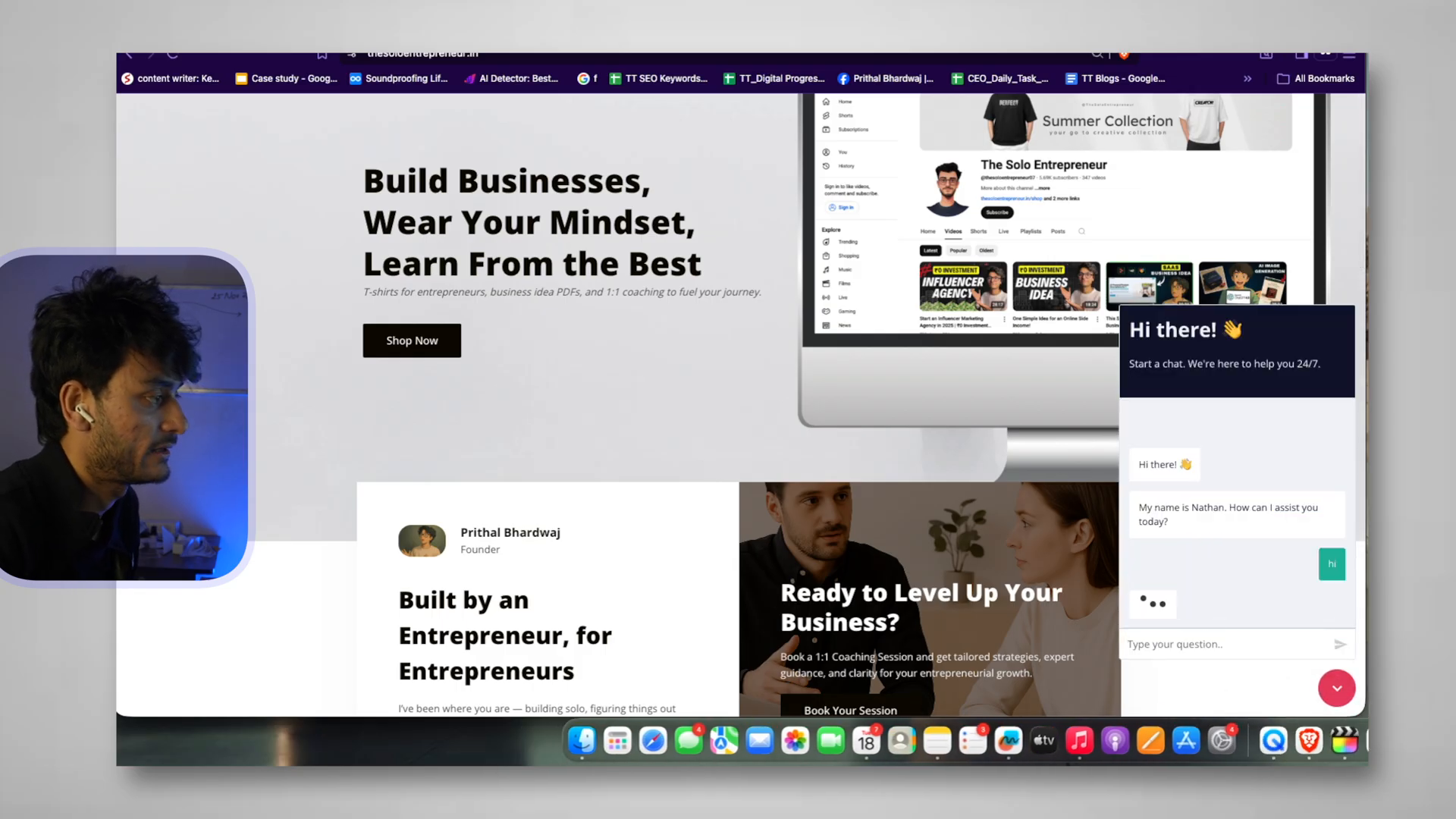
text(book)
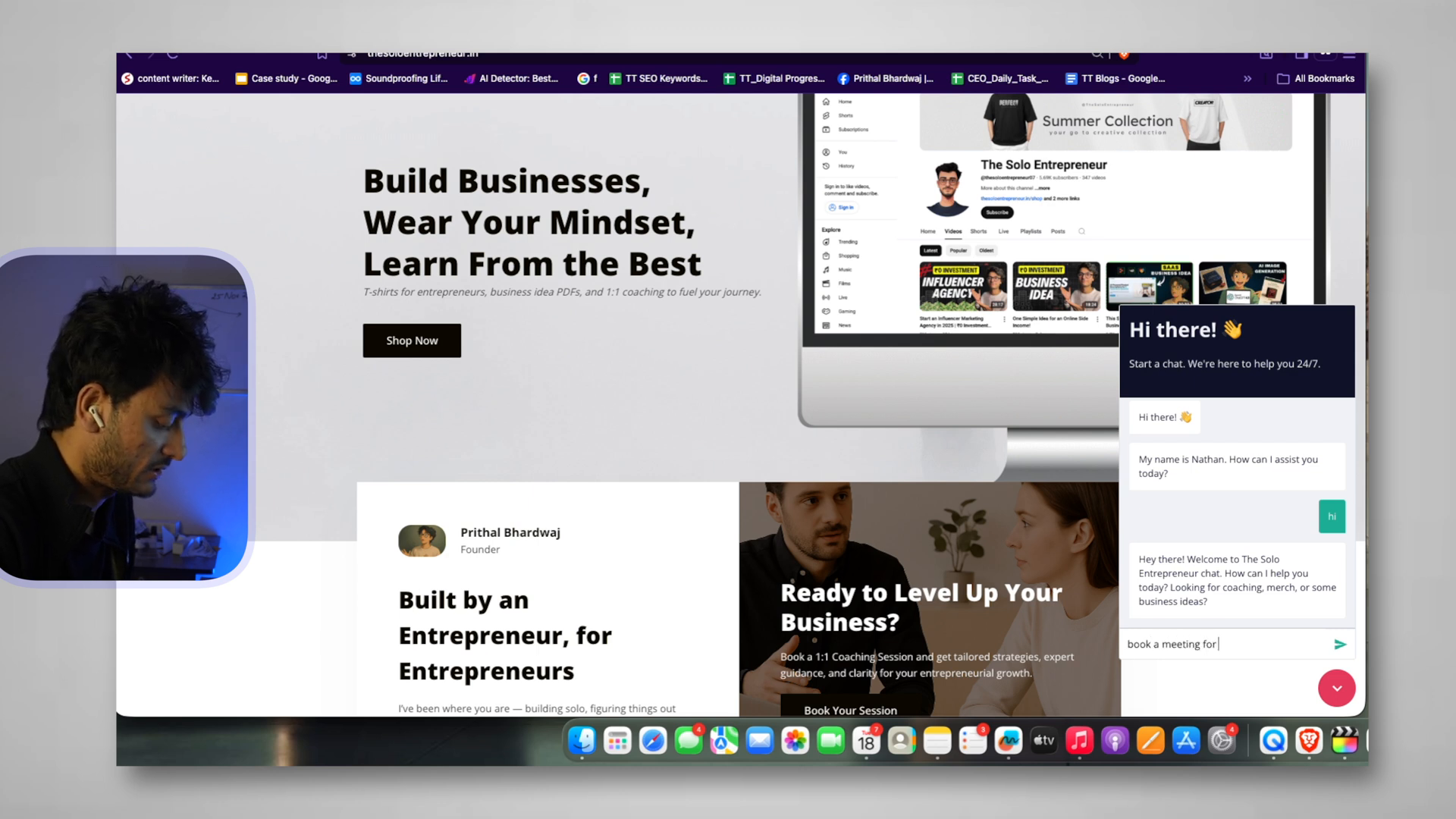
text(a meeting for 2 pm tomorrow for 30 min)
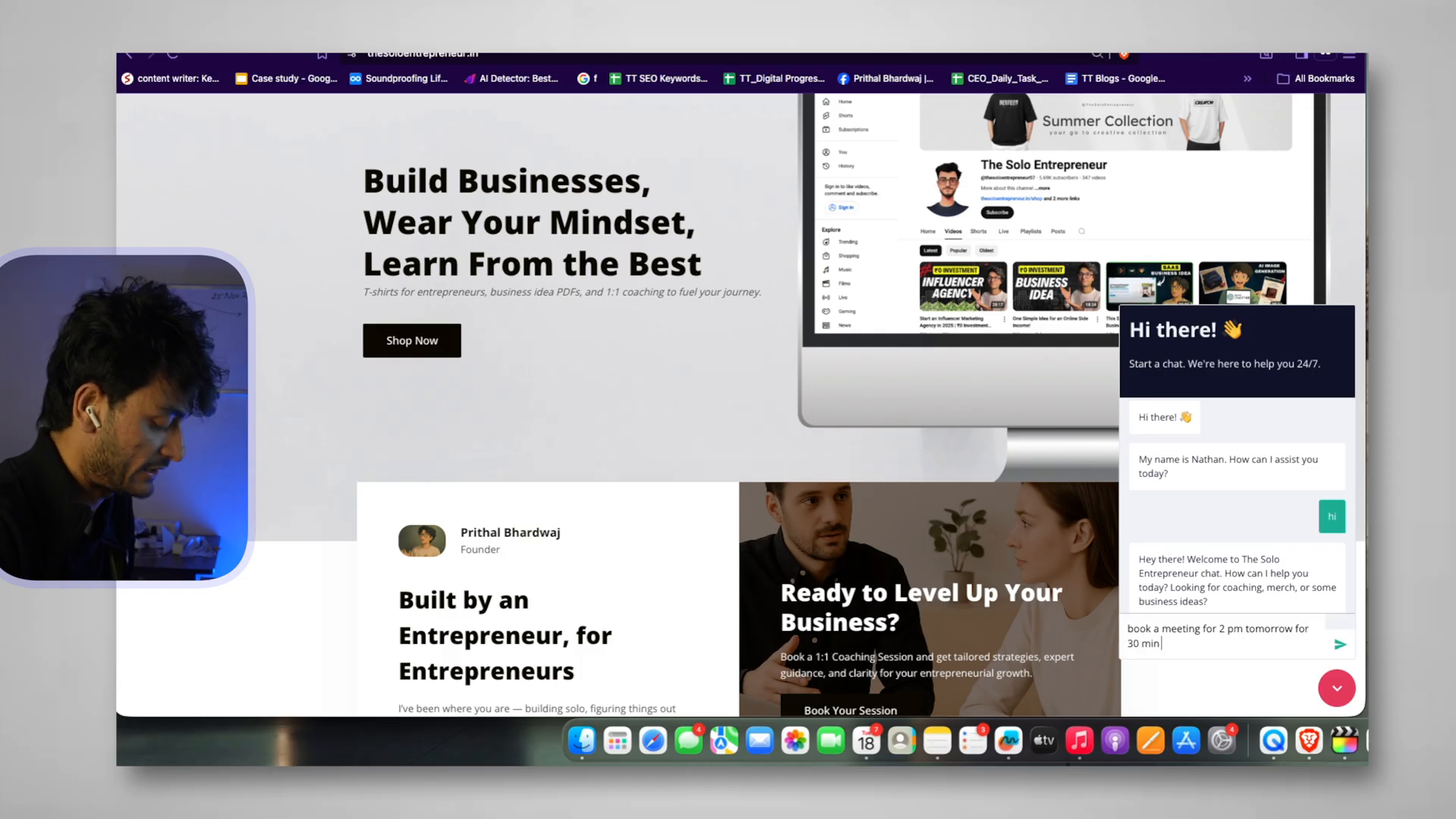
key(Return)
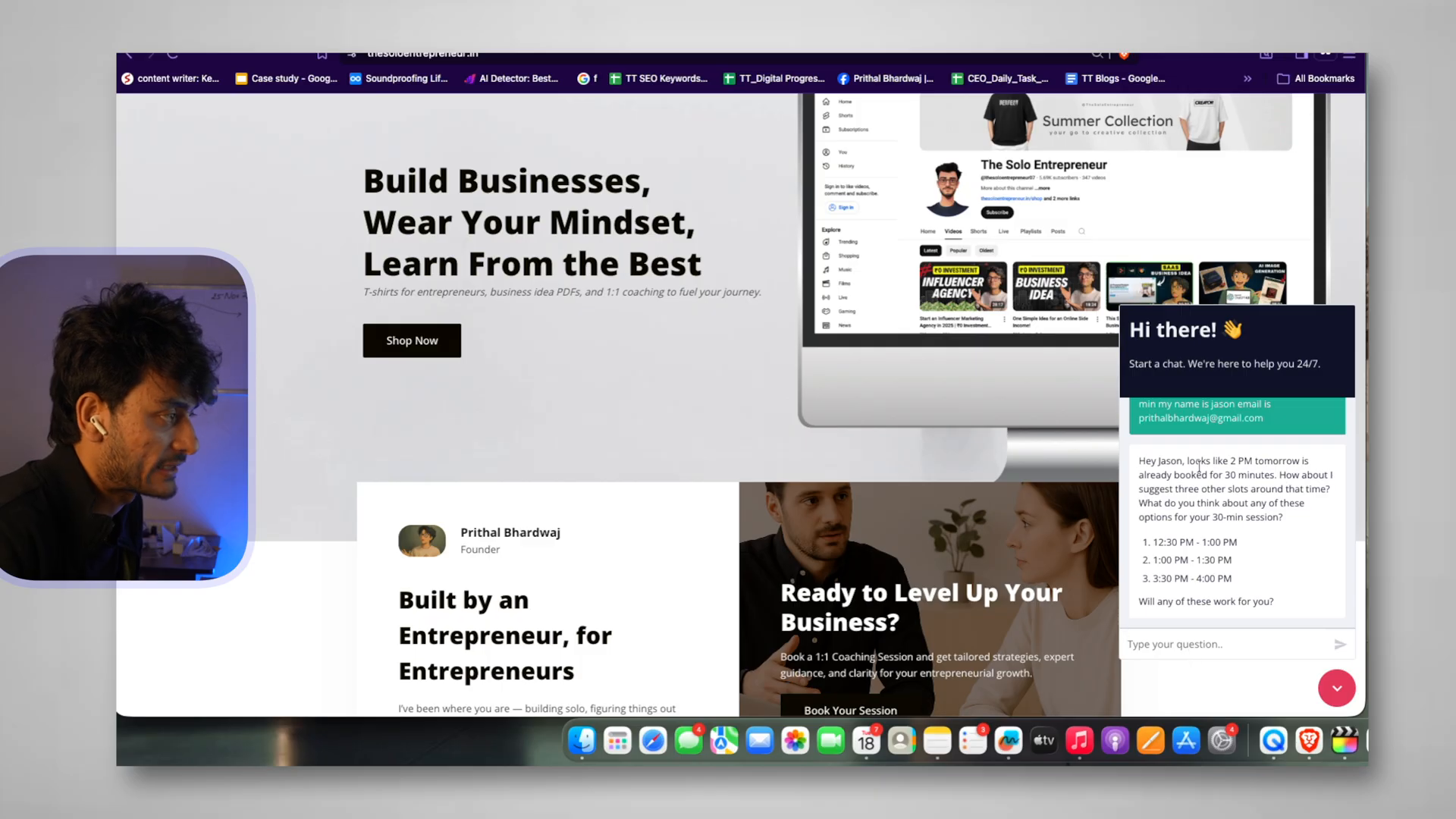
With 2 PM taken, accept the first alternative slot, 12:30–1:00 PM, and review the booking confirmation
drag(1191, 464, 1308, 500)
drag(1208, 503, 1223, 580)
click(1188, 647)
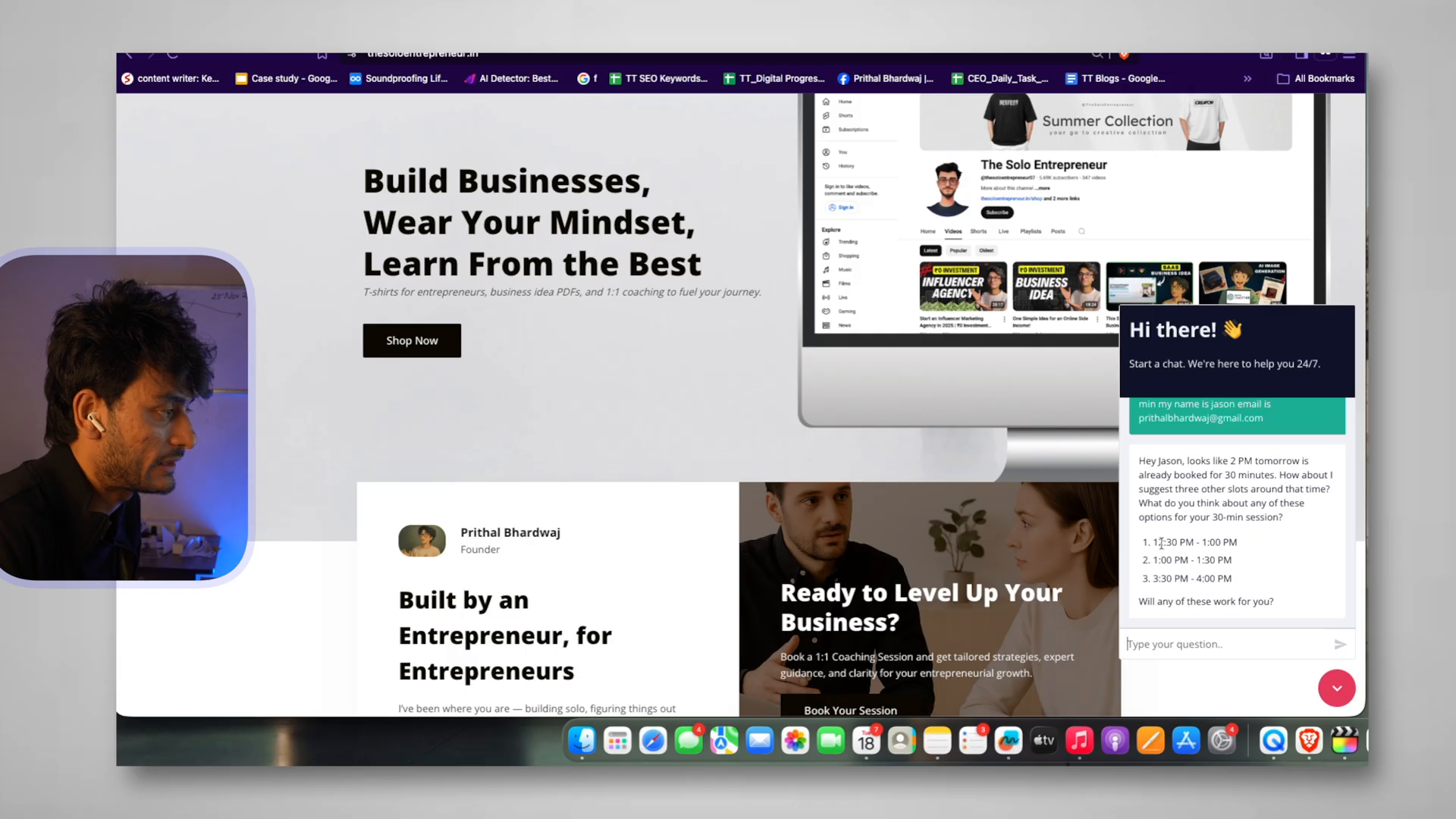
drag(1151, 547, 1276, 541)
click(1274, 539)
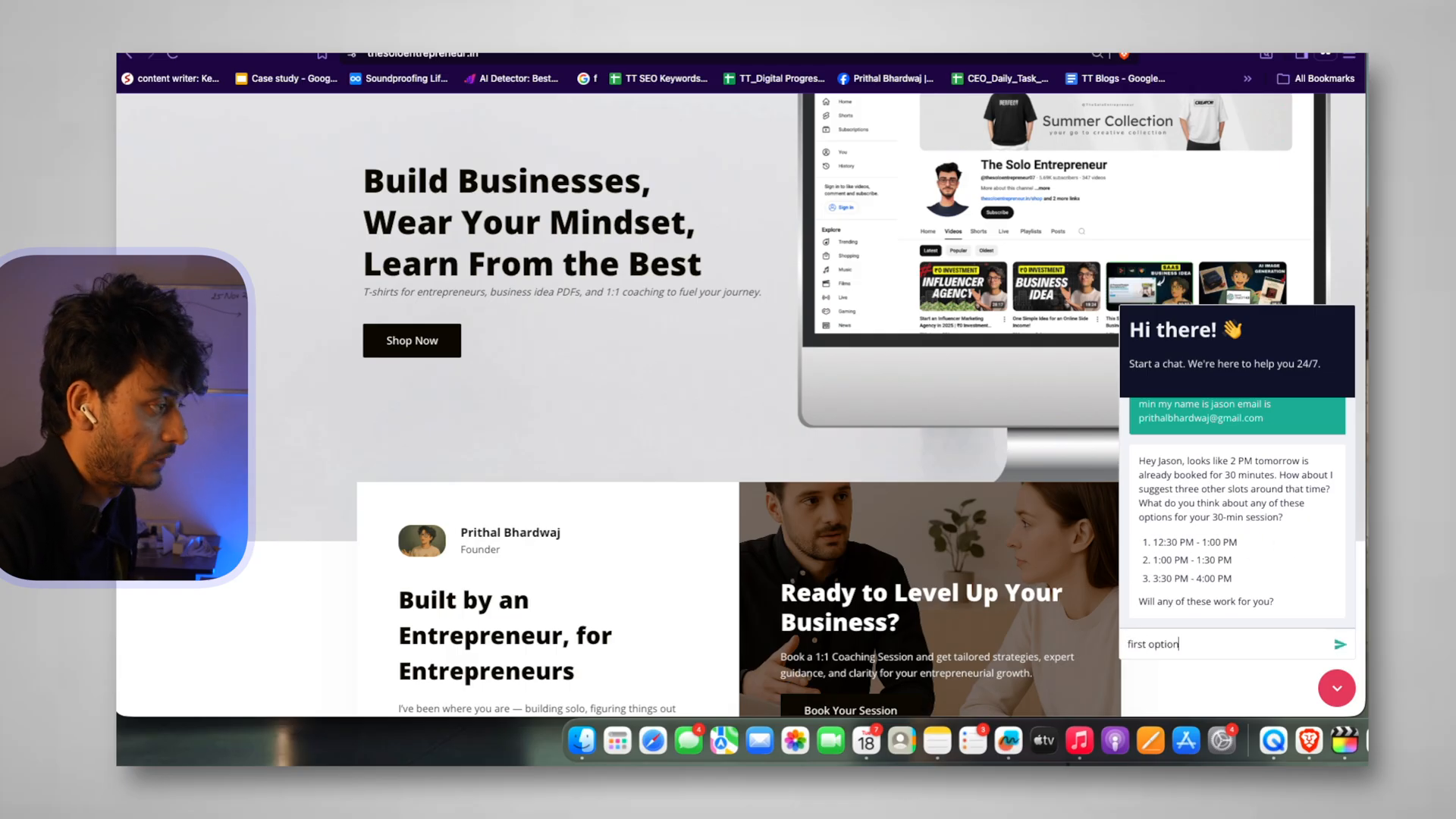
key(Return)
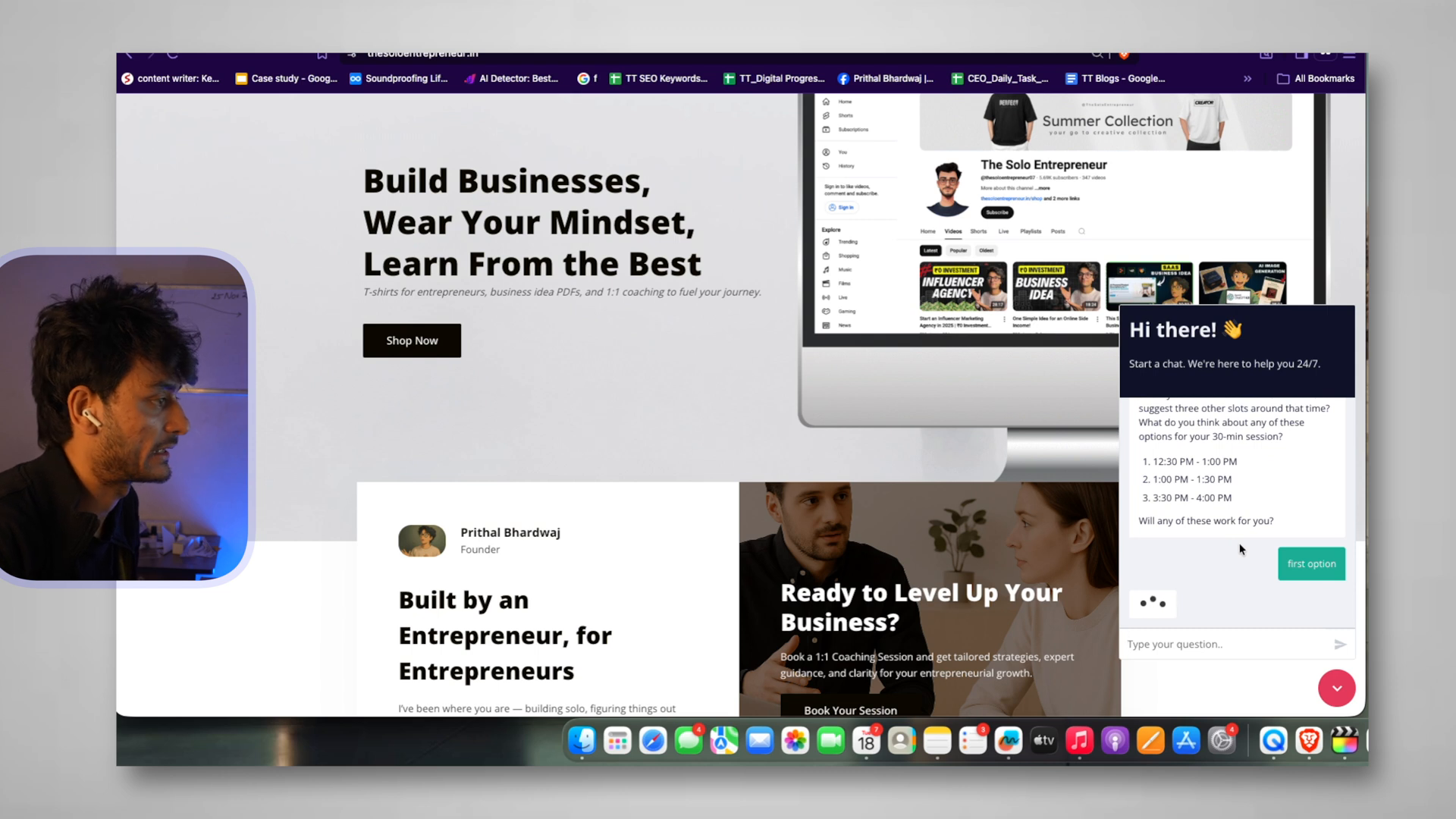
drag(1256, 537, 1322, 613)
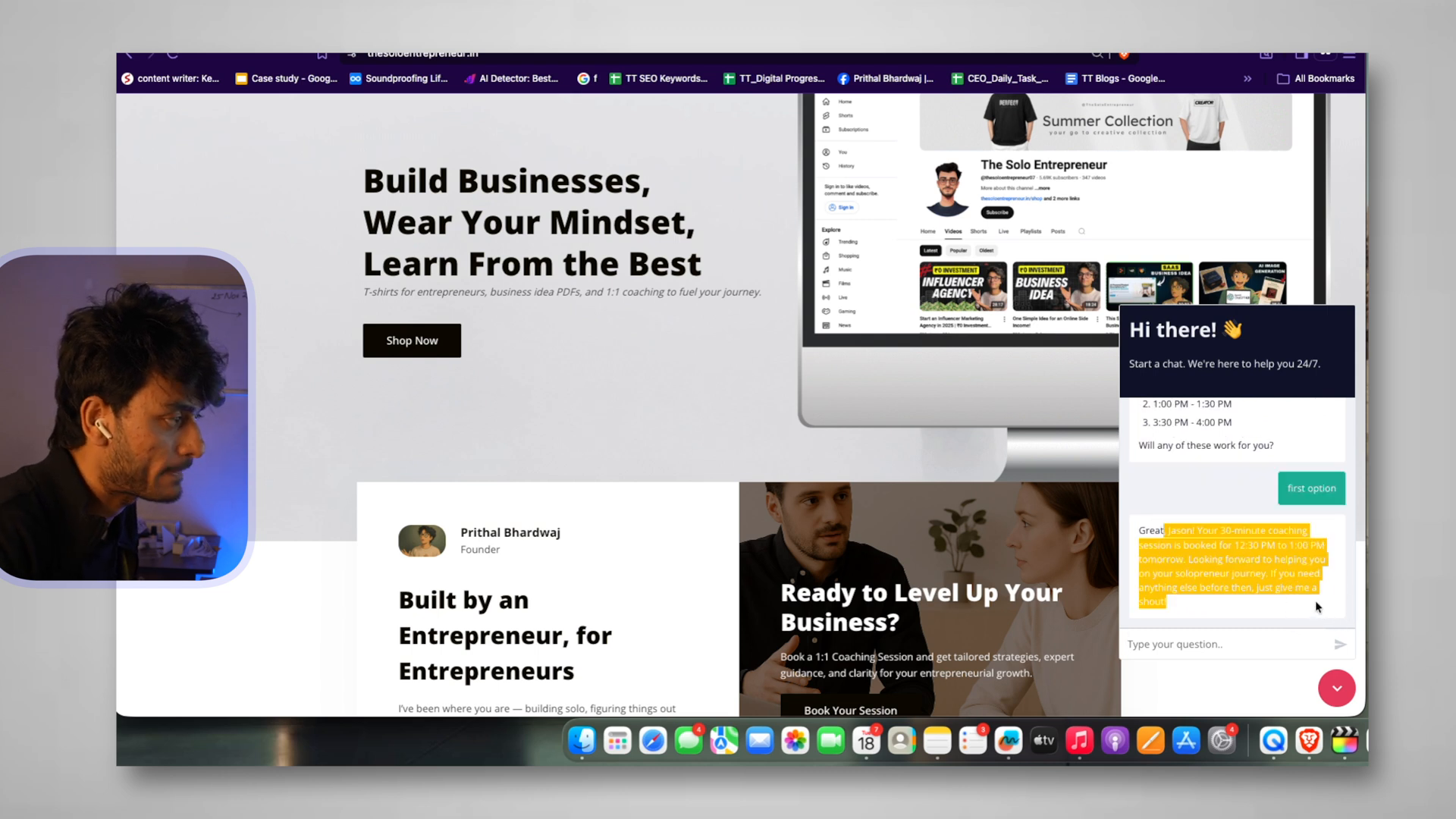
click(1317, 606)
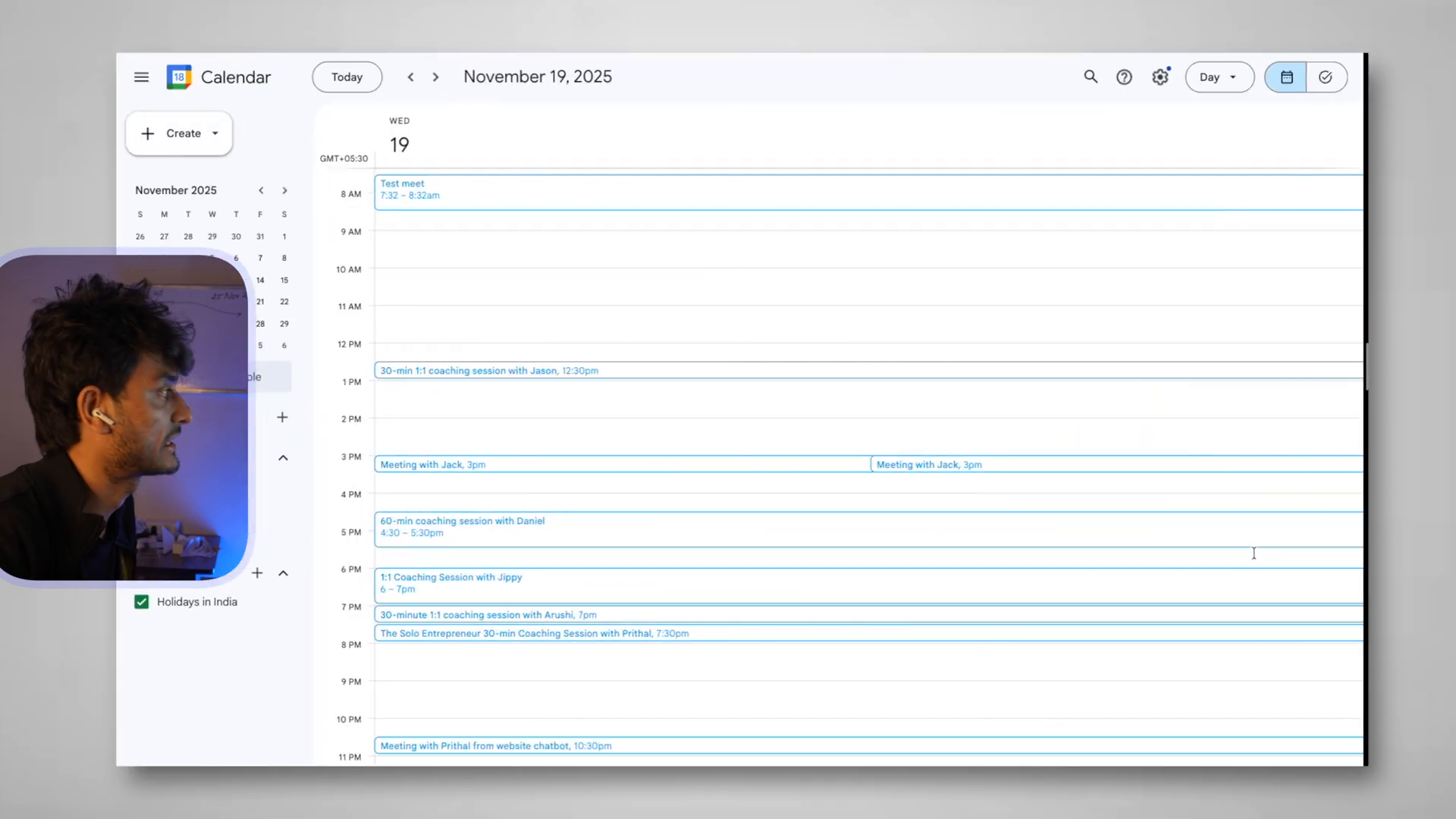
Check the 12:30–1:00pm coaching session with 2 guests on November 19 against the chat conversation
scroll(432, 261, up, 5)
scroll(432, 265, up, 1)
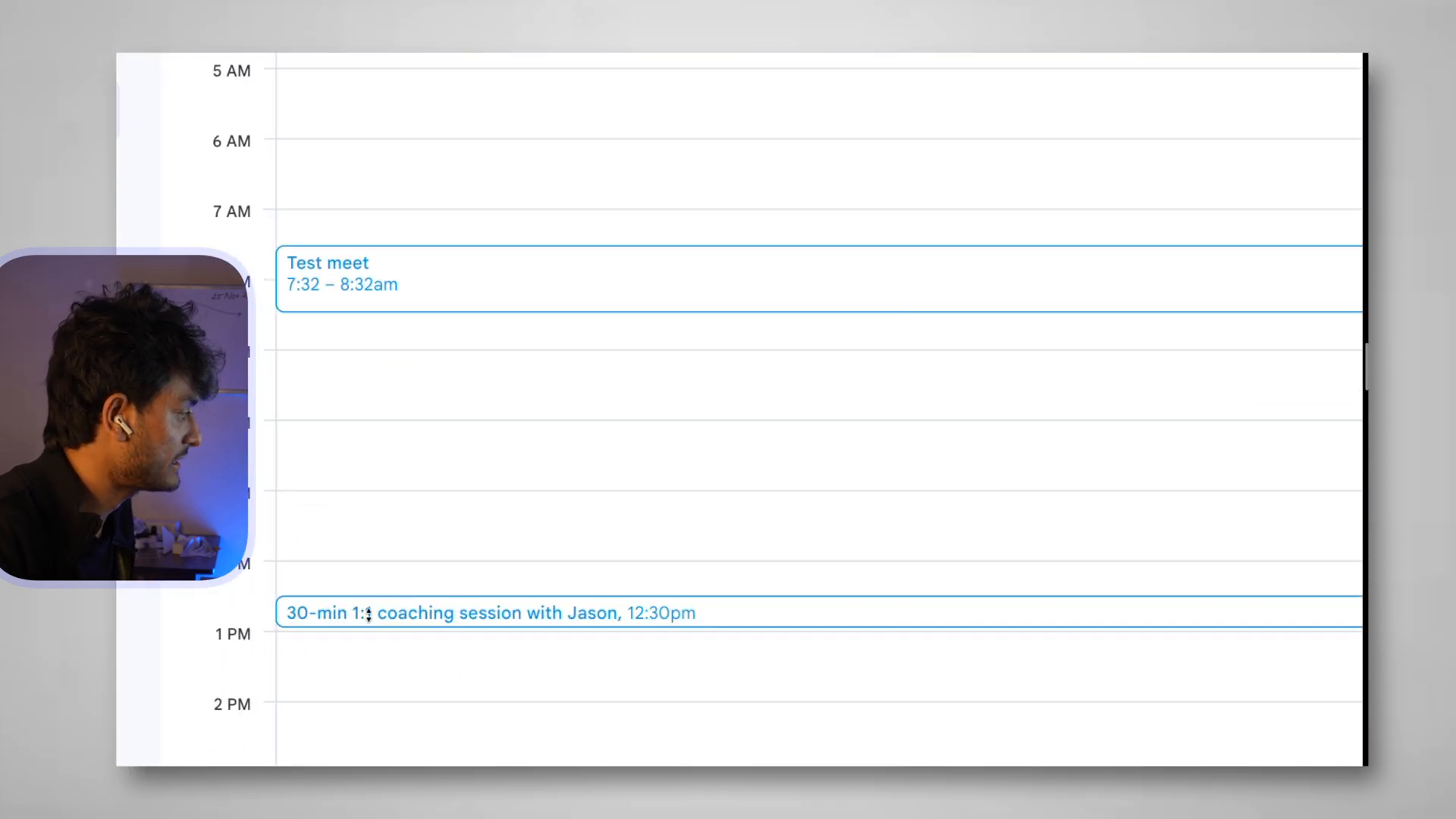
click(368, 612)
drag(267, 430, 496, 478)
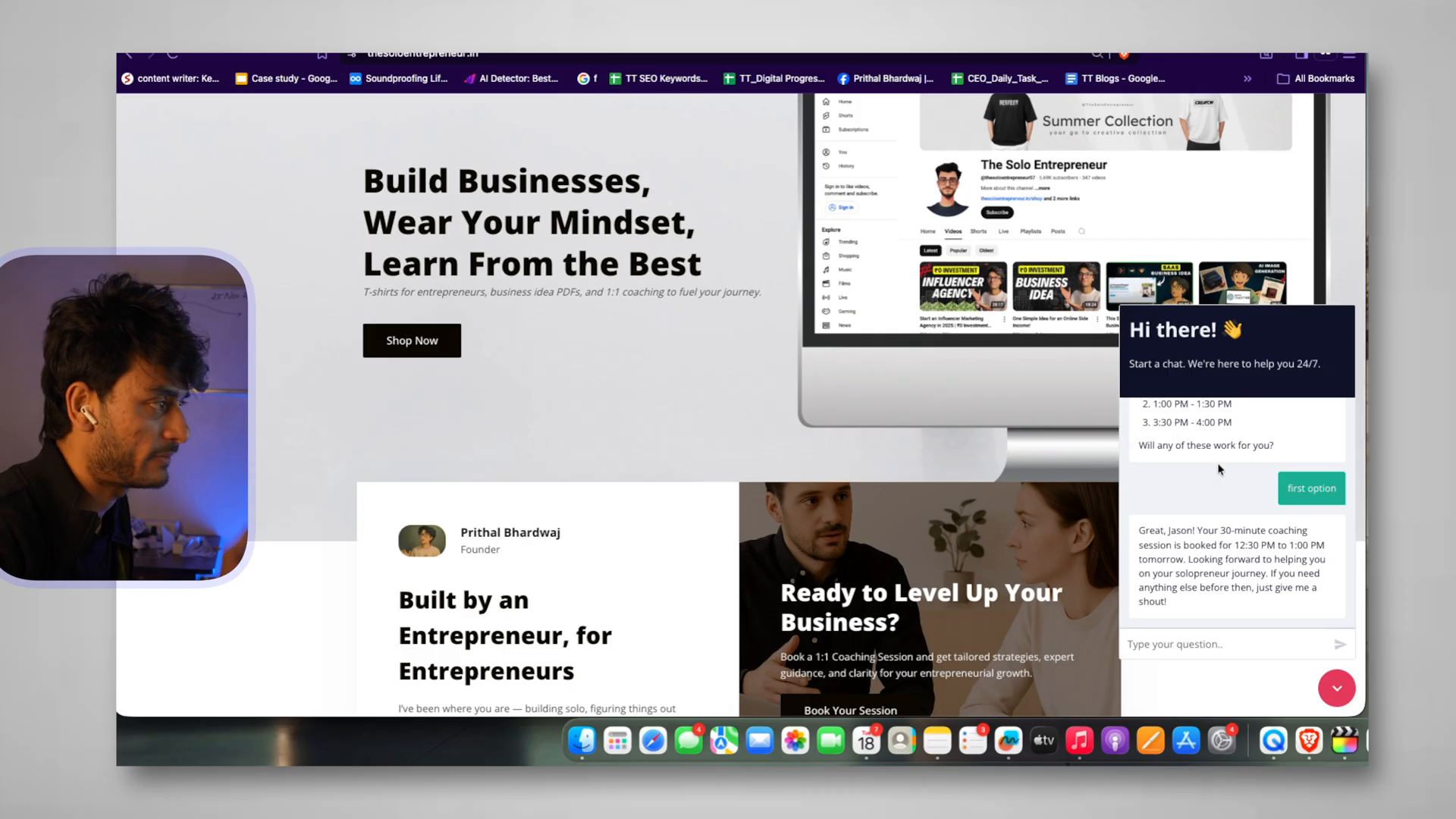
drag(1160, 310, 1307, 612)
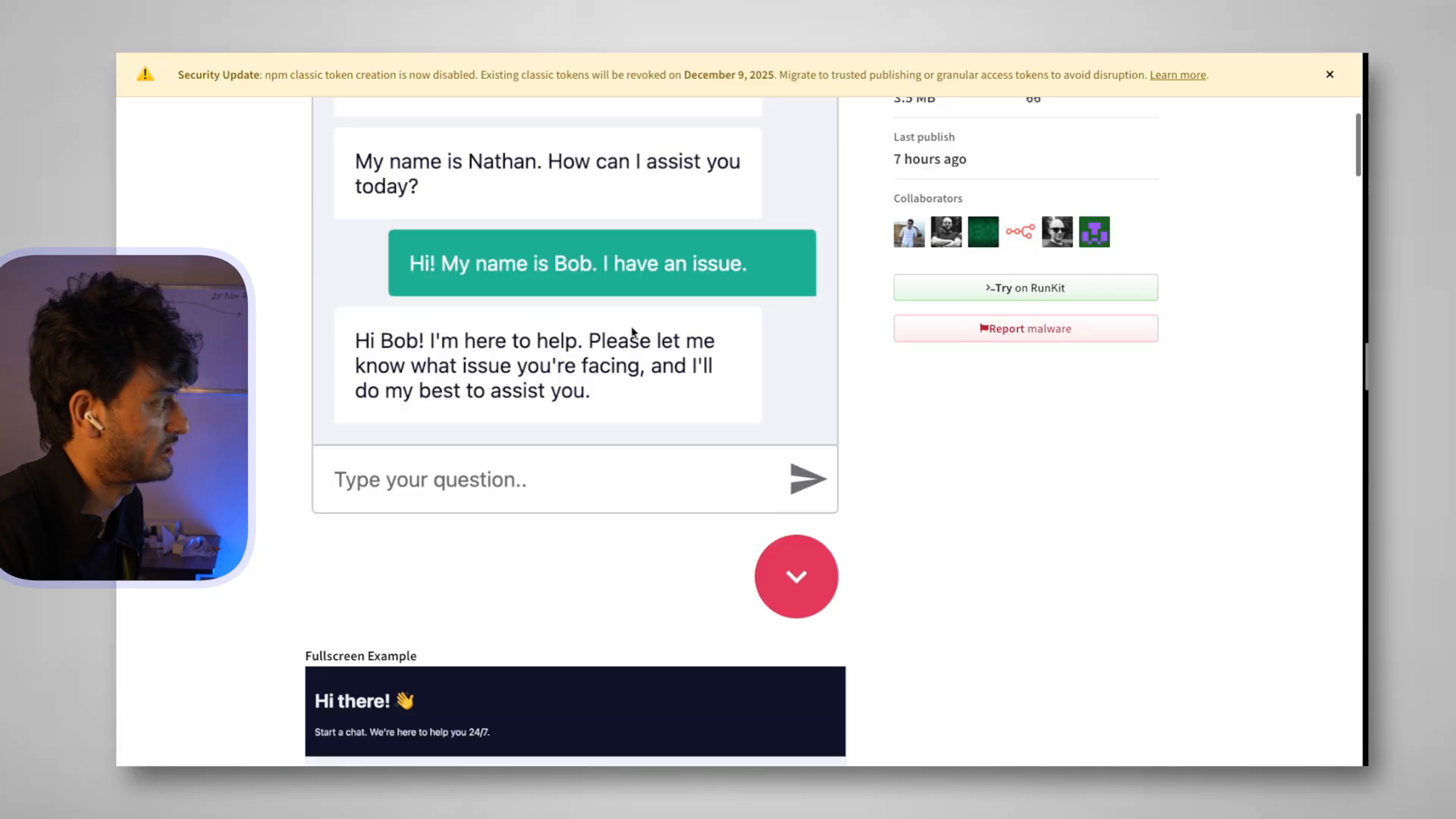
scroll(633, 334, up, 10)
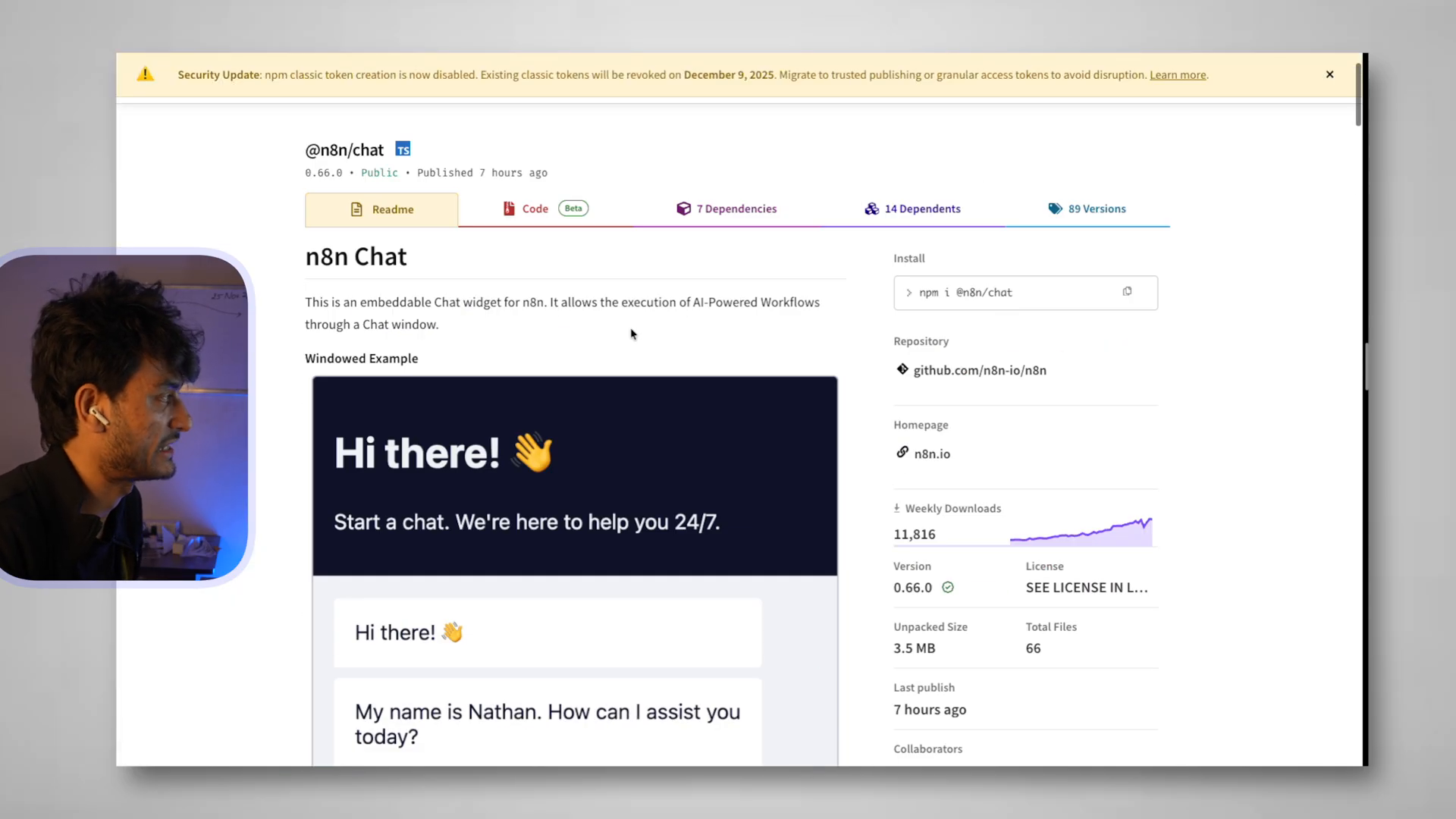
drag(253, 256, 835, 770)
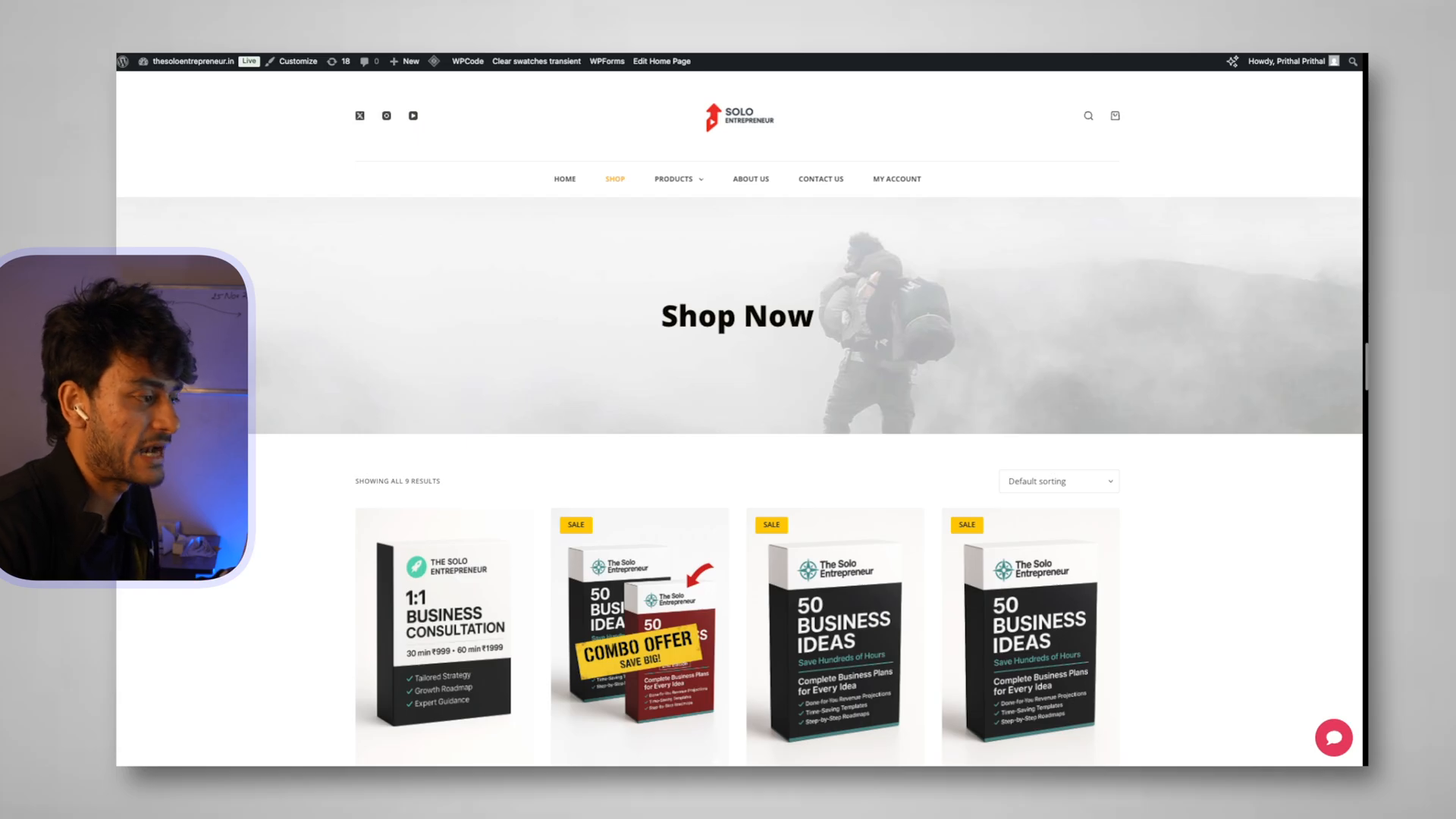
Open the chat bubble on the Shop Now page to show the bot's greeting there
click(1334, 739)
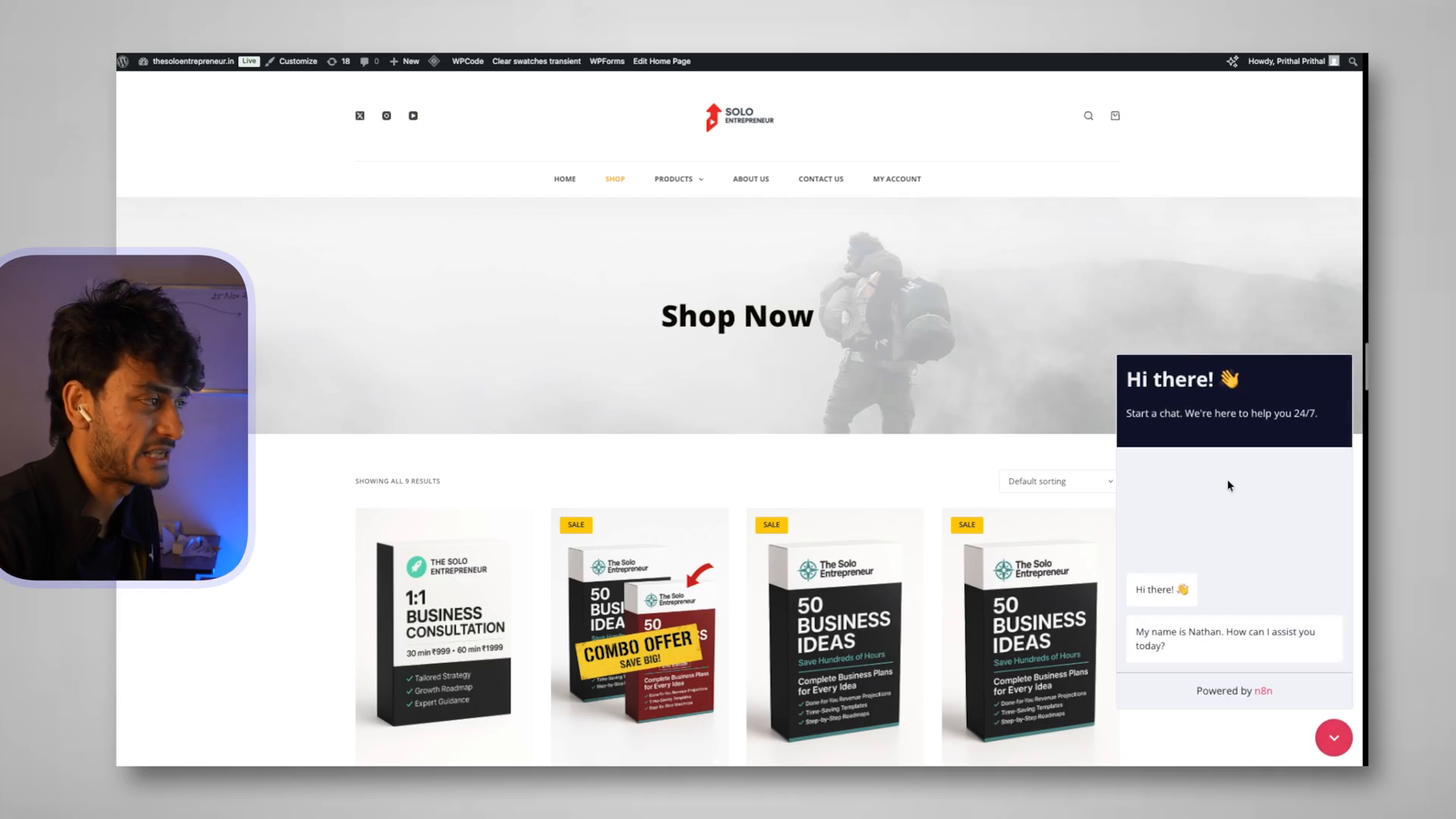
drag(1136, 632, 1194, 690)
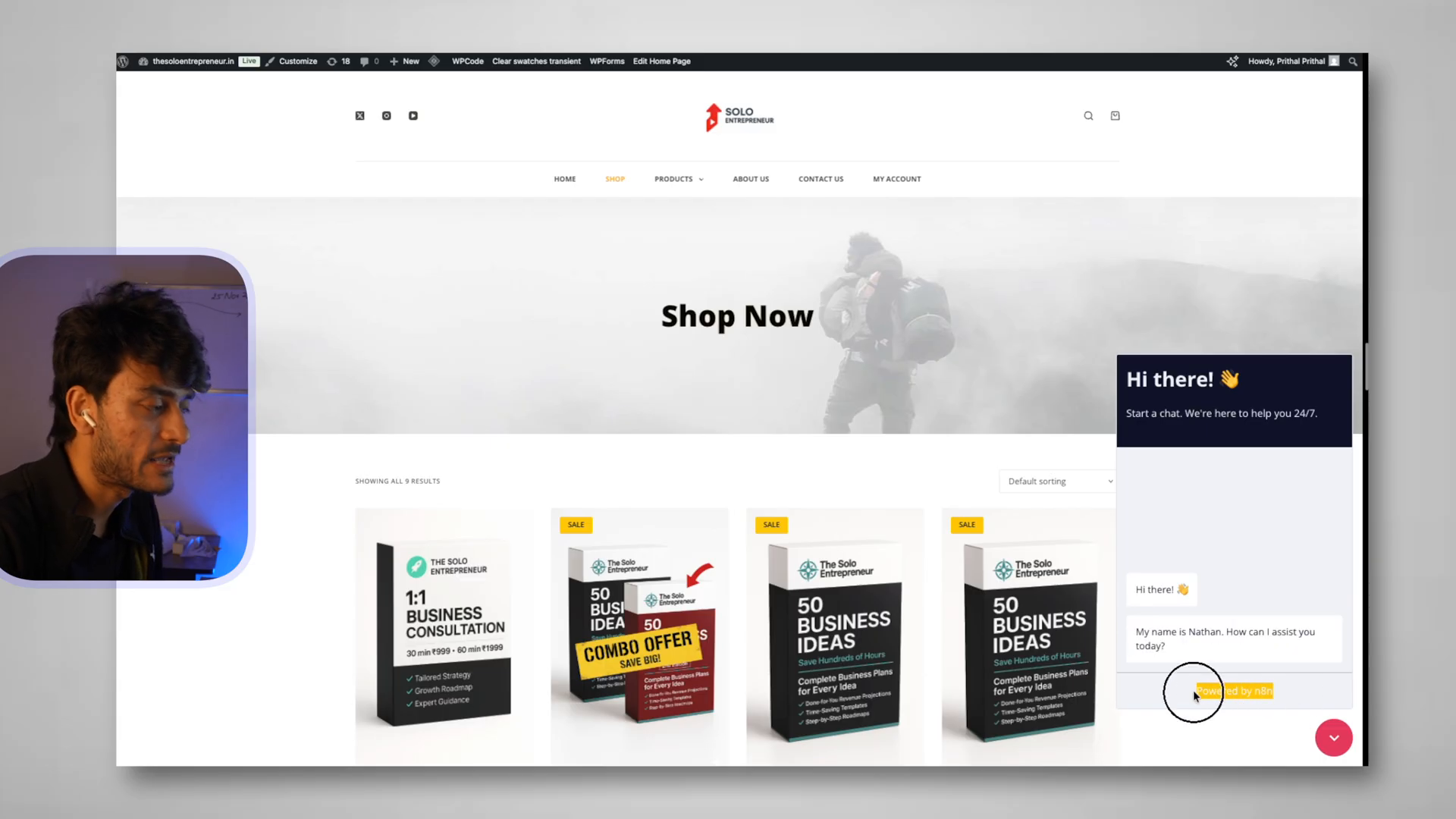